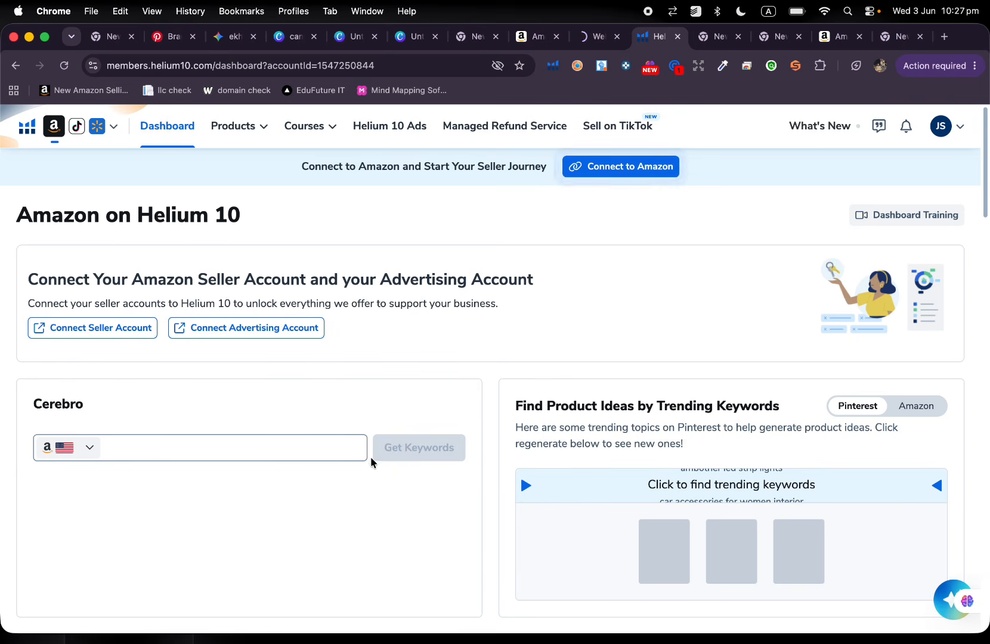
Look through the Helium 10 dashboard, its list of Amazon tools and the available courses.
{"action": "mouse_move", "coordinate": [225, 141]}
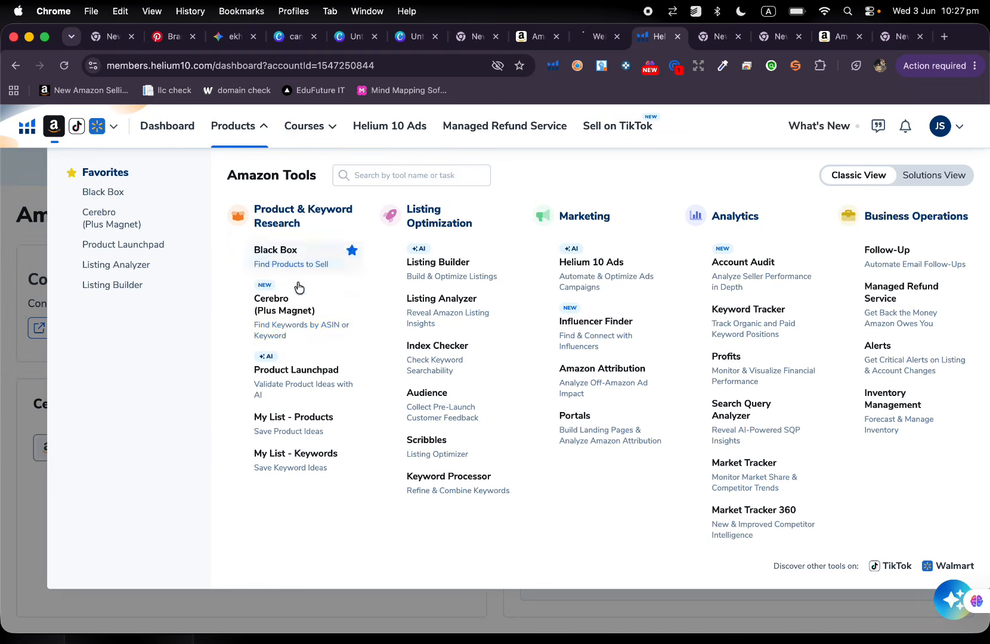
{"action": "left_click", "coordinate": [259, 303]}
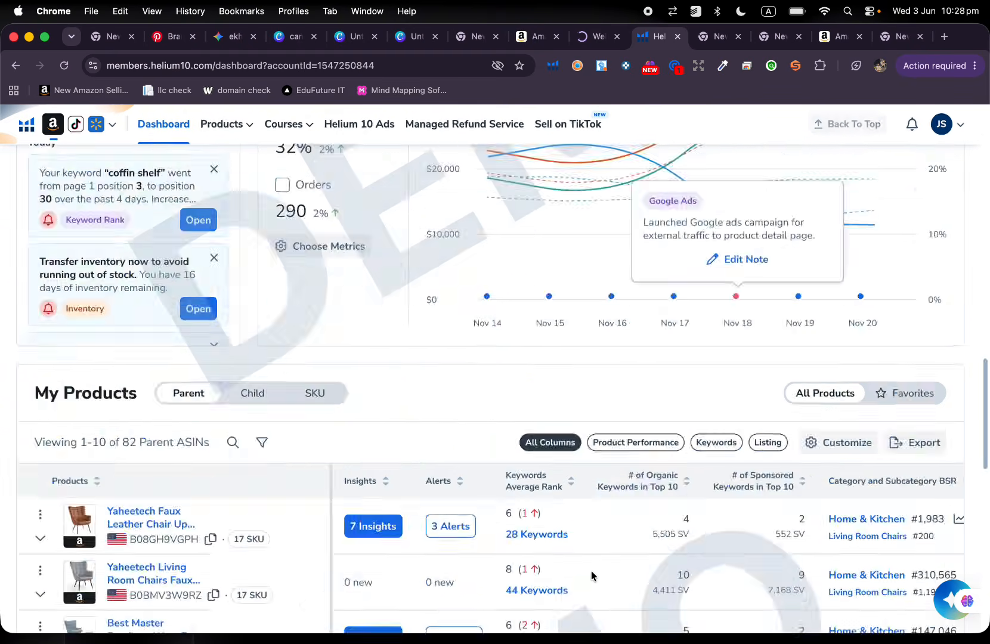
{"action": "scroll", "coordinate": [591, 571], "scroll_direction": "down", "scroll_amount": 5}
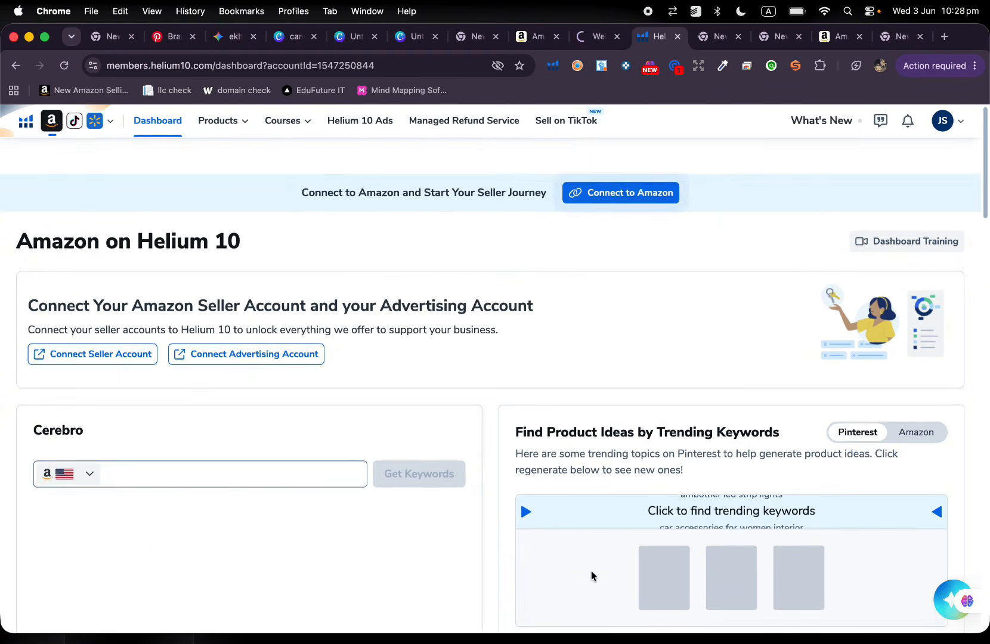
{"action": "left_click", "coordinate": [237, 133]}
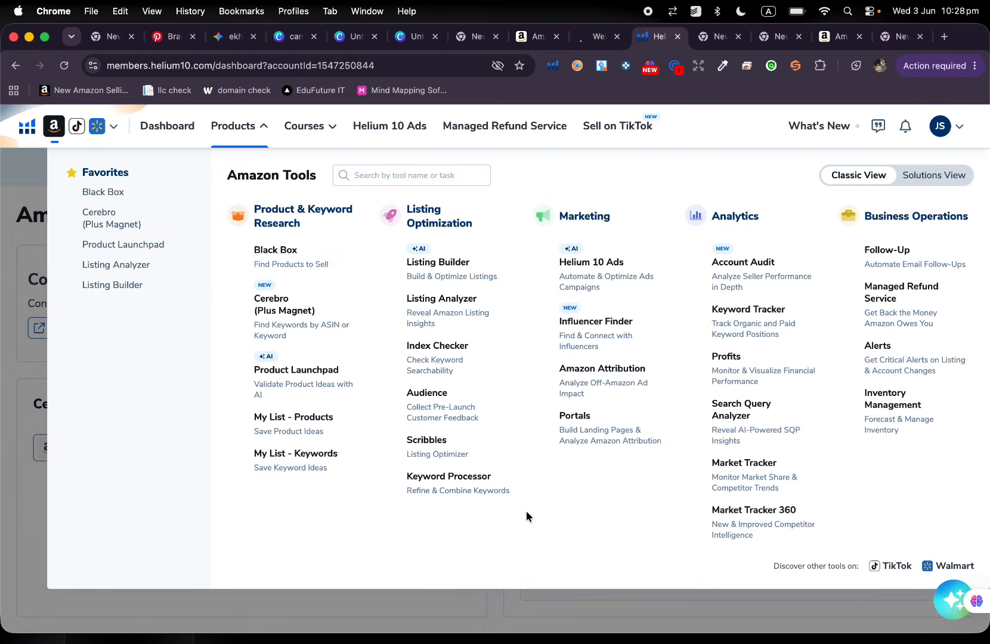
{"action": "left_click", "coordinate": [307, 127]}
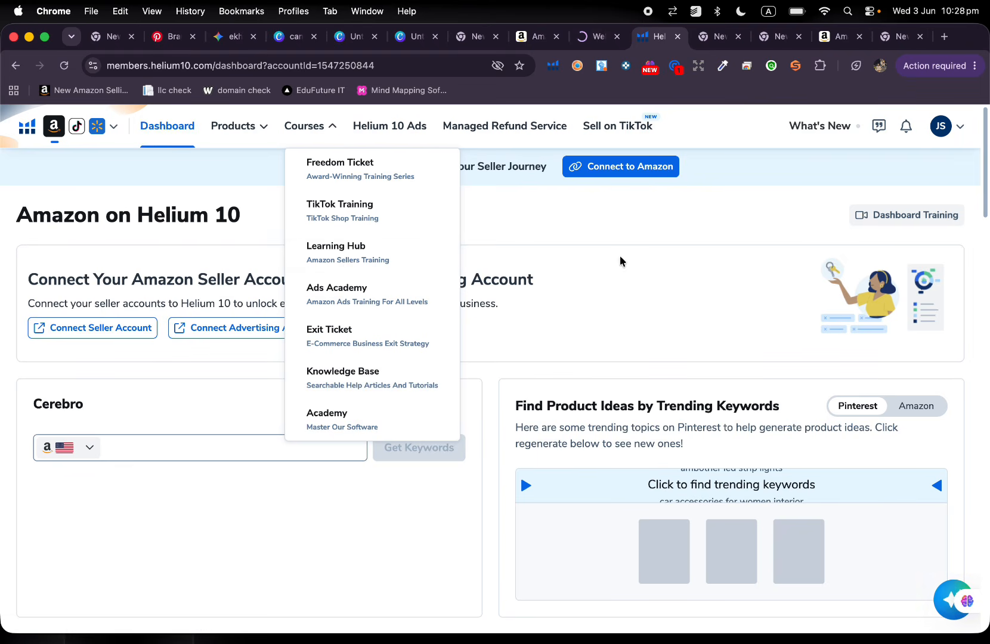
{"action": "left_click", "coordinate": [232, 126]}
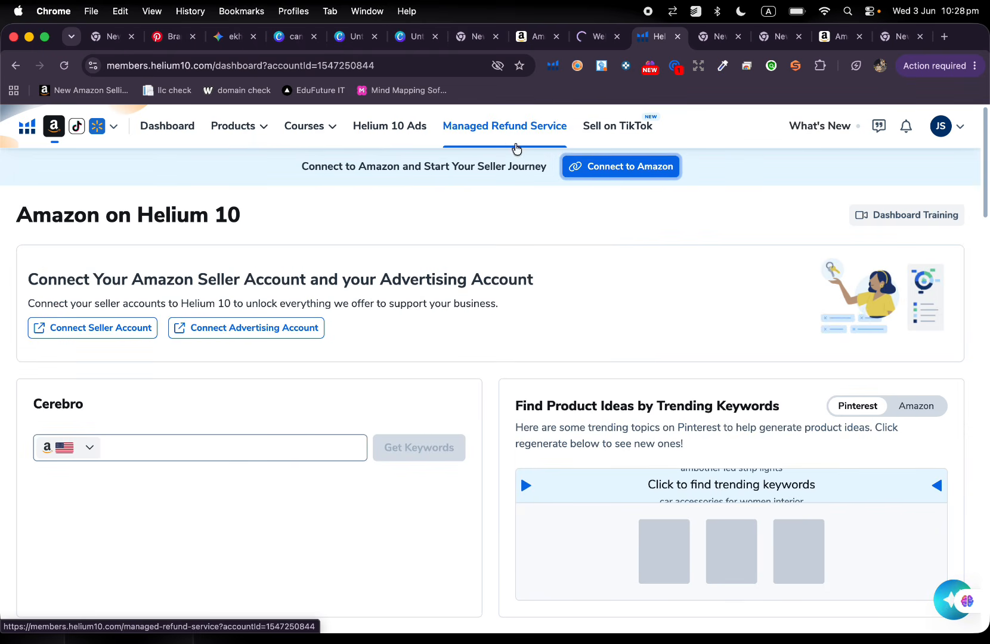
{"action": "left_click", "coordinate": [224, 127]}
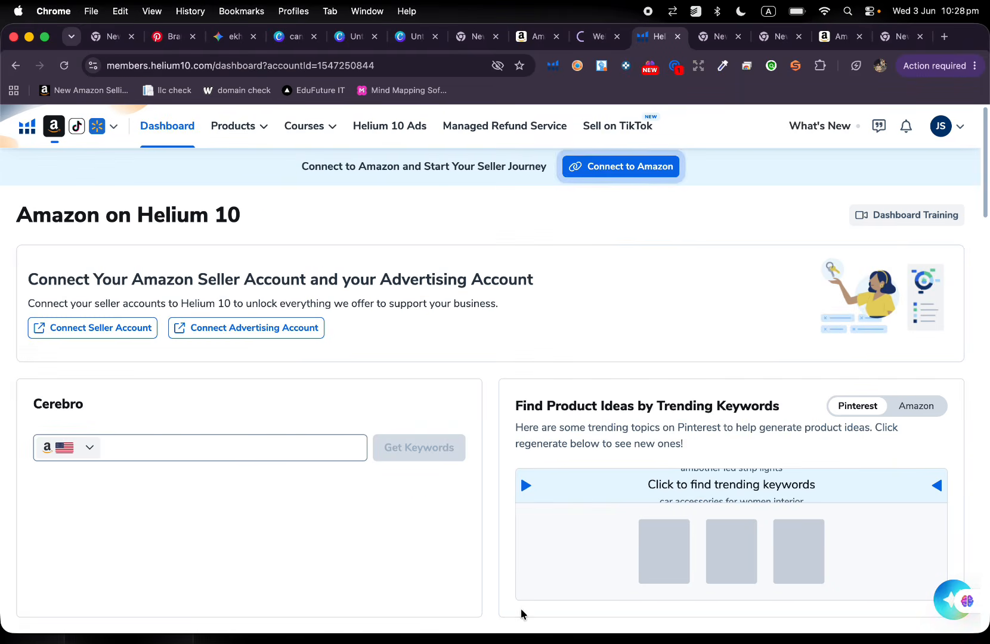
Open the Sell on TikTok page and look through its TikTok Shop offering.
{"action": "left_click", "coordinate": [629, 128]}
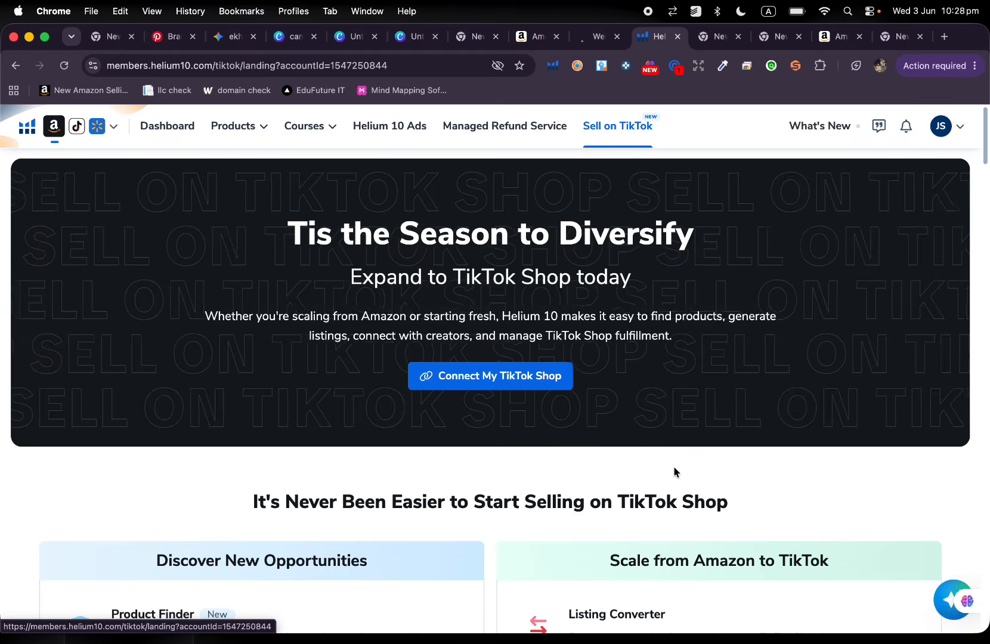
{"action": "scroll", "coordinate": [674, 467], "scroll_direction": "down", "scroll_amount": 15}
{"action": "scroll", "coordinate": [674, 467], "scroll_direction": "up", "scroll_amount": 10}
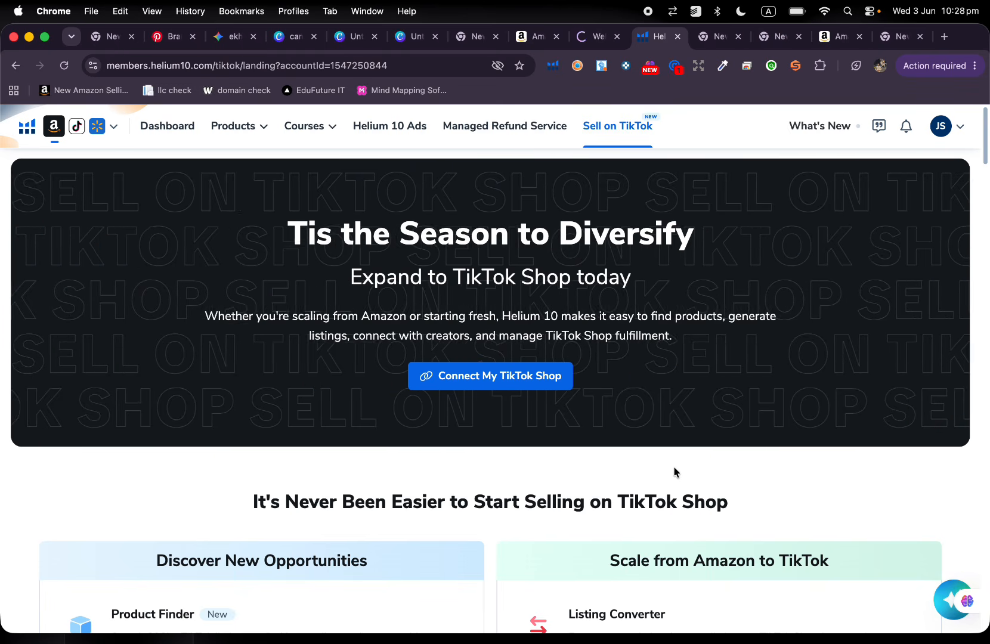
Return to the dashboard and open the Black Box product research tool from the Amazon tools.
{"action": "left_click", "coordinate": [233, 127]}
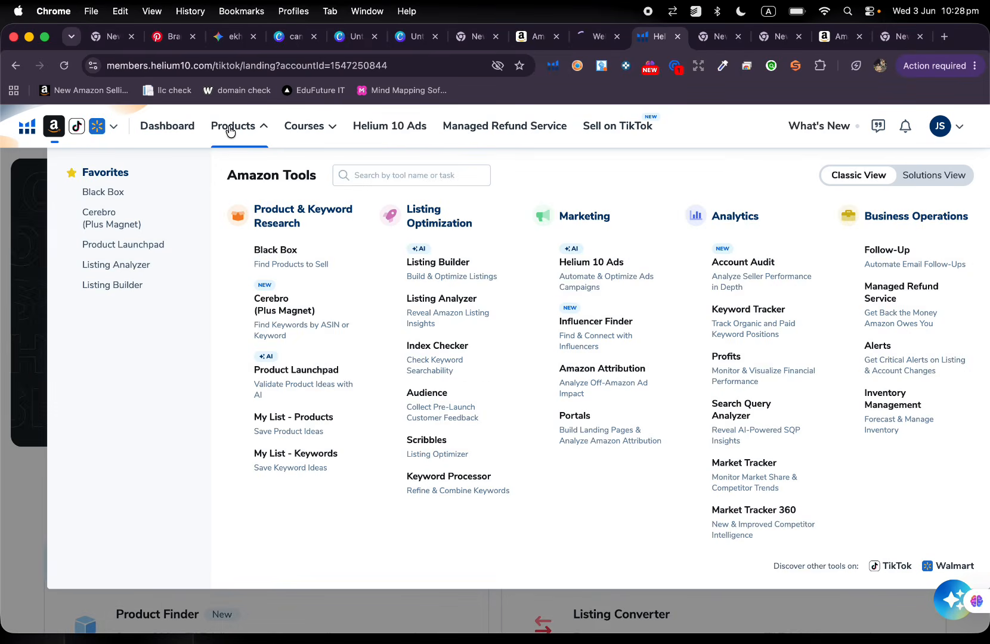
{"action": "left_click", "coordinate": [231, 130]}
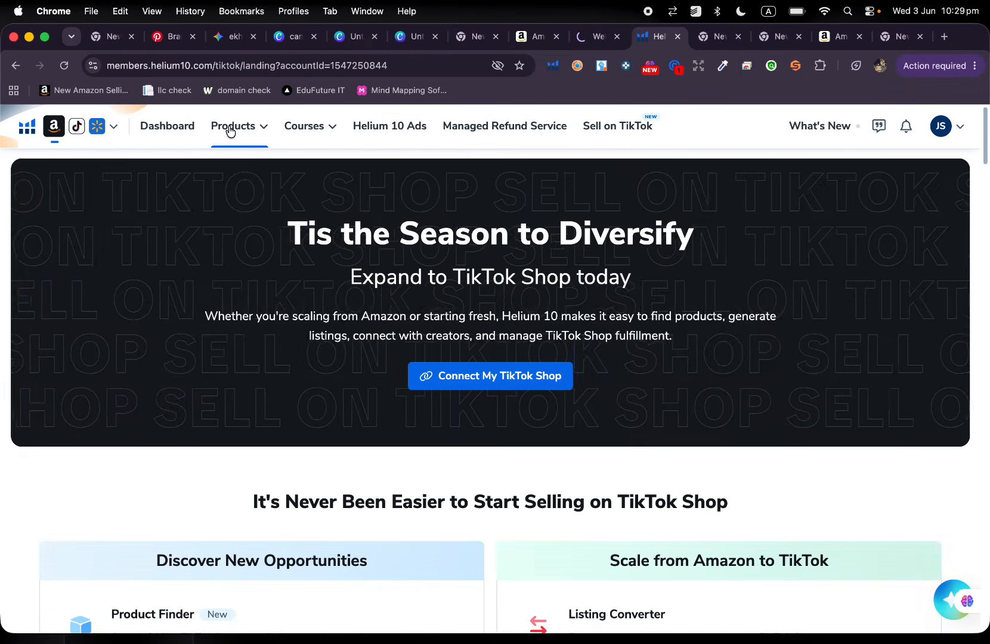
{"action": "left_click", "coordinate": [228, 129]}
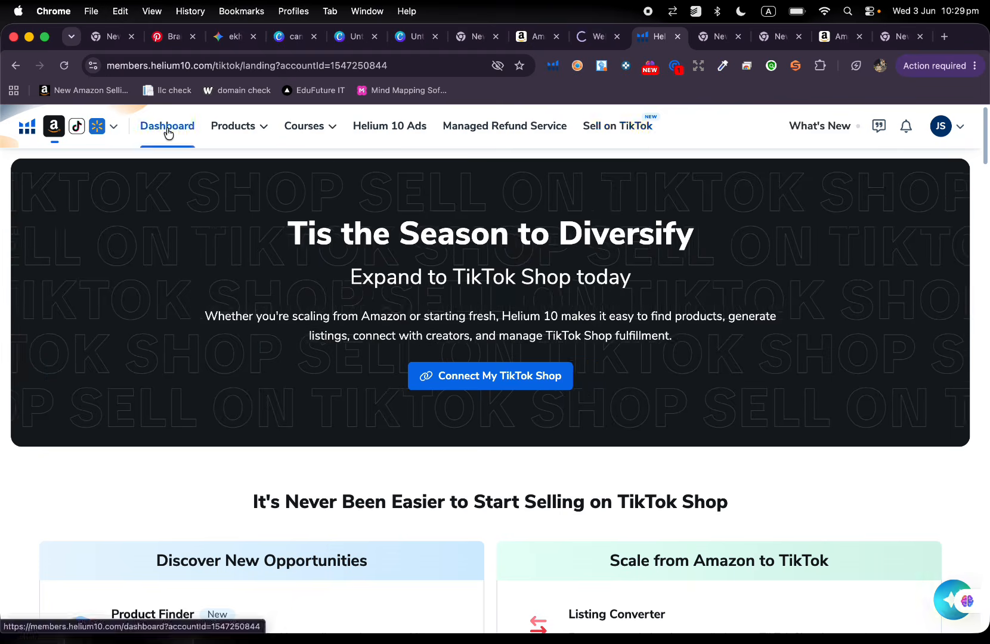
{"action": "left_click", "coordinate": [168, 128]}
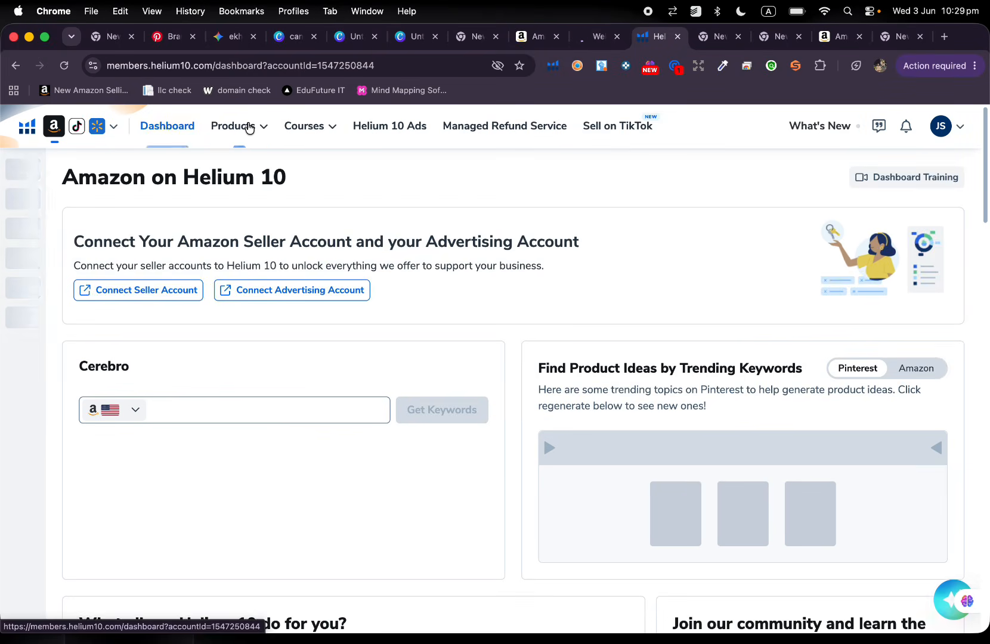
{"action": "left_click", "coordinate": [248, 128]}
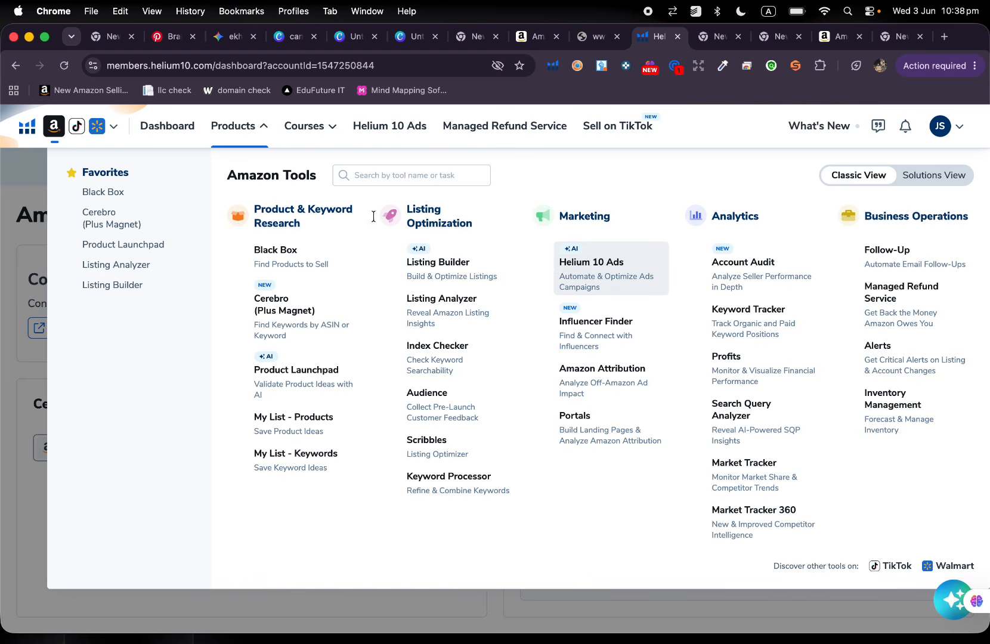
{"action": "left_click", "coordinate": [308, 252]}
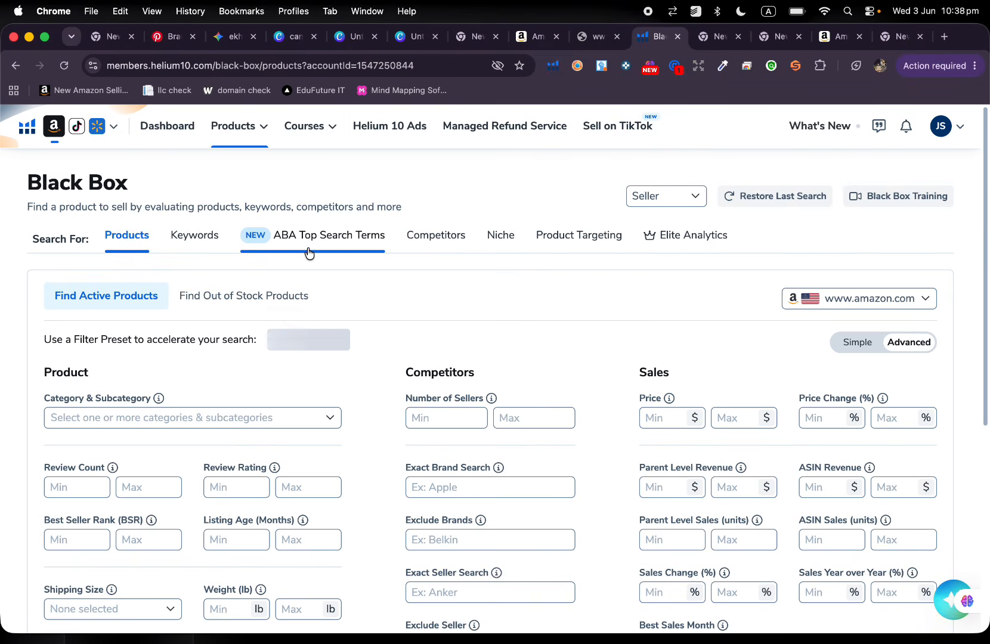
Compare the two filter modes of the active product search and switch it to Simple.
{"action": "left_click", "coordinate": [863, 343]}
{"action": "left_click", "coordinate": [905, 344]}
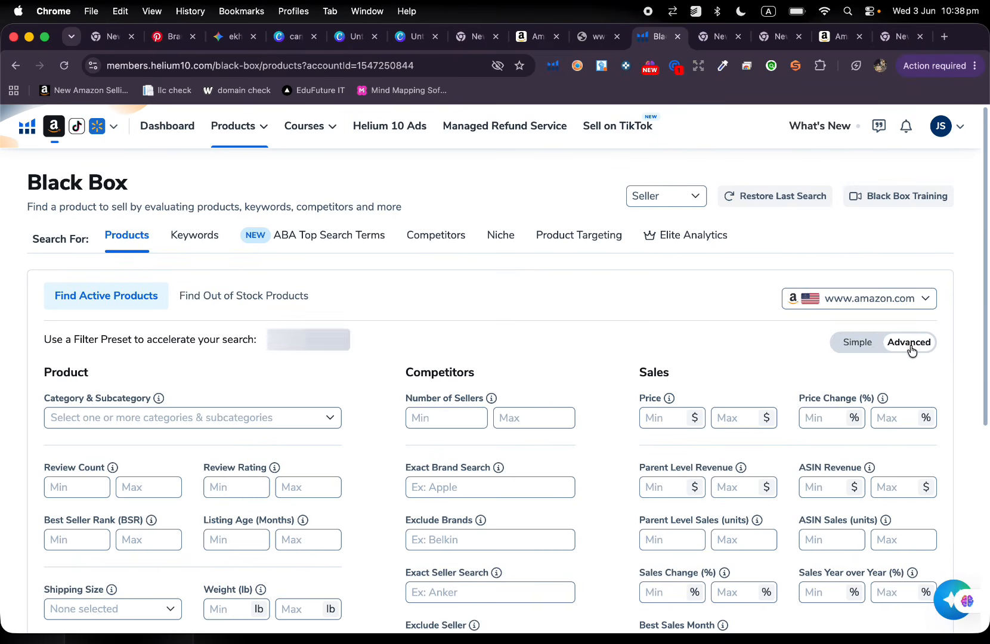
{"action": "left_click", "coordinate": [858, 344]}
{"action": "scroll", "coordinate": [525, 322], "scroll_direction": "down", "scroll_amount": 4}
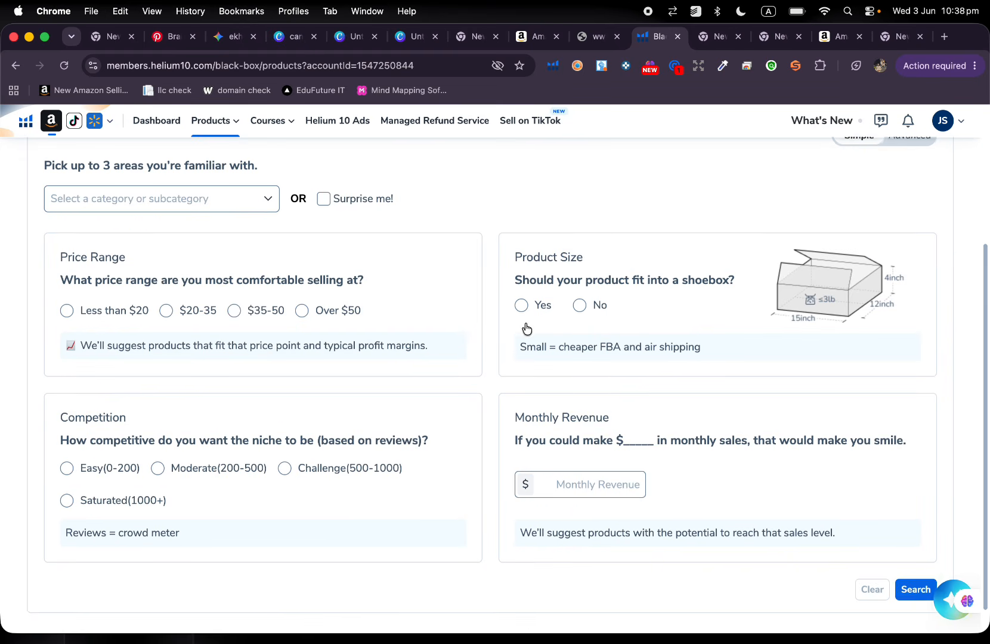
Try Automotive and its Car Care subcategory as familiar areas, and clear the selection again.
{"action": "left_click", "coordinate": [201, 204]}
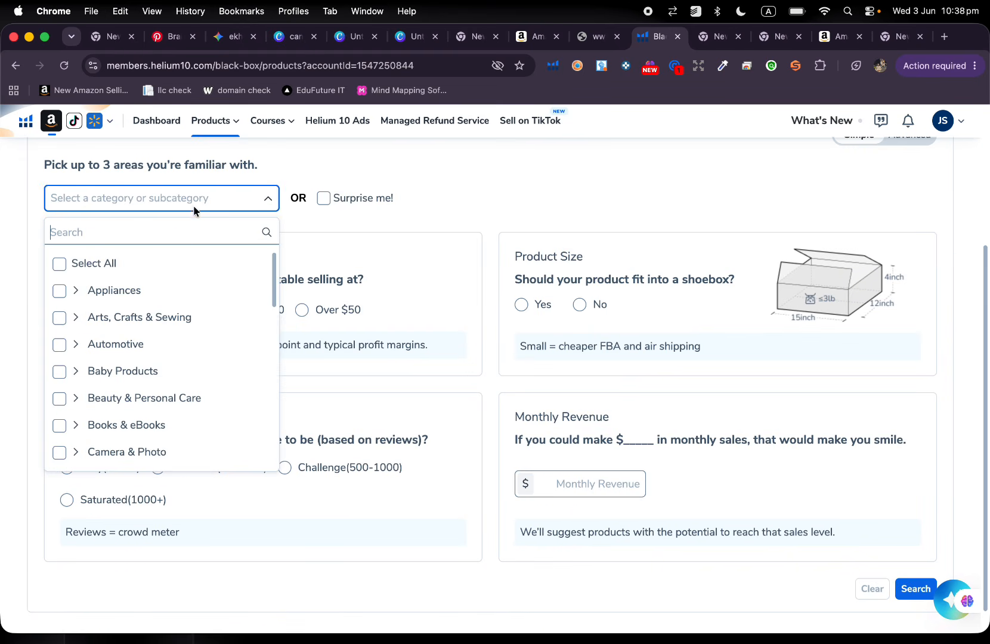
{"action": "left_click", "coordinate": [59, 346]}
{"action": "left_click", "coordinate": [59, 347]}
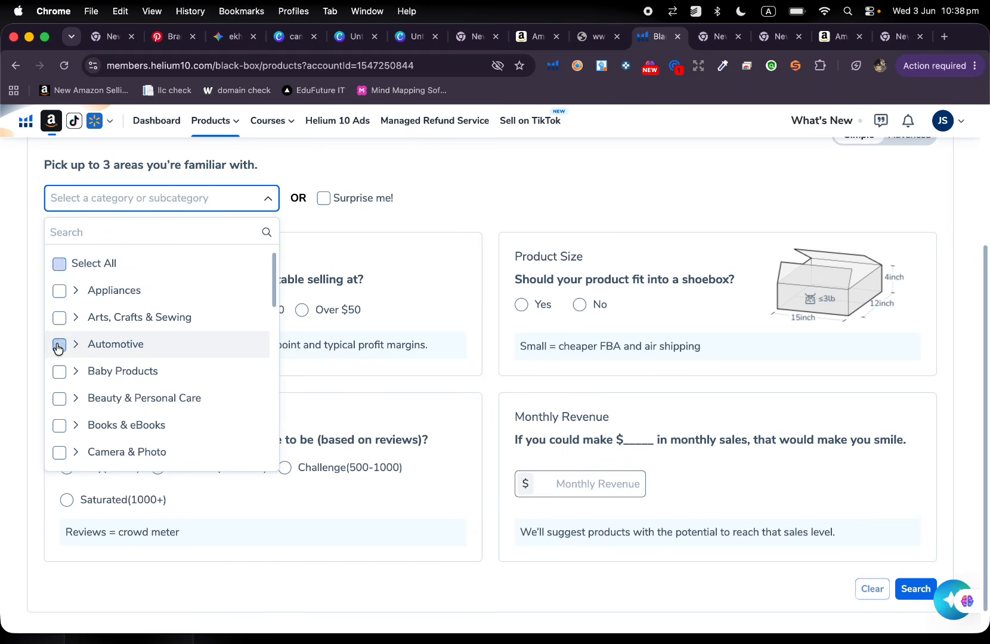
{"action": "left_click", "coordinate": [59, 346]}
{"action": "left_click", "coordinate": [74, 344]}
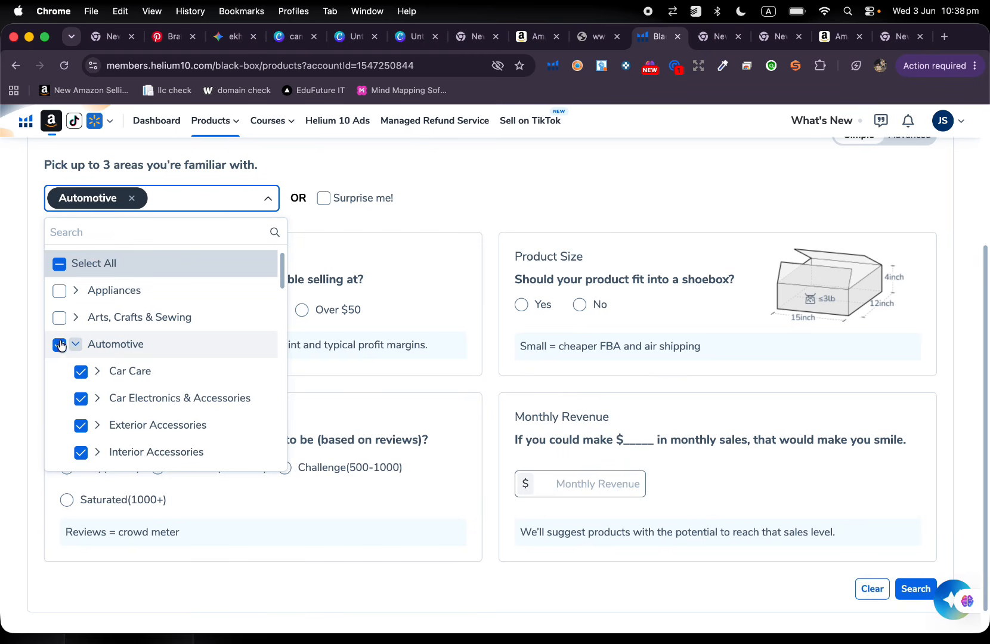
{"action": "left_click", "coordinate": [59, 346]}
{"action": "left_click", "coordinate": [82, 372]}
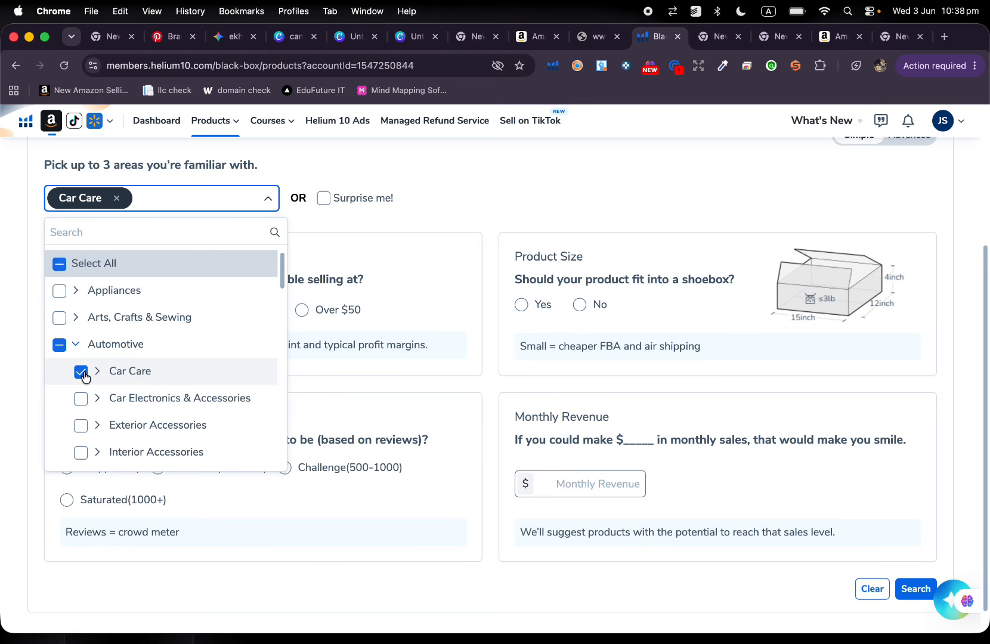
{"action": "left_click", "coordinate": [82, 372]}
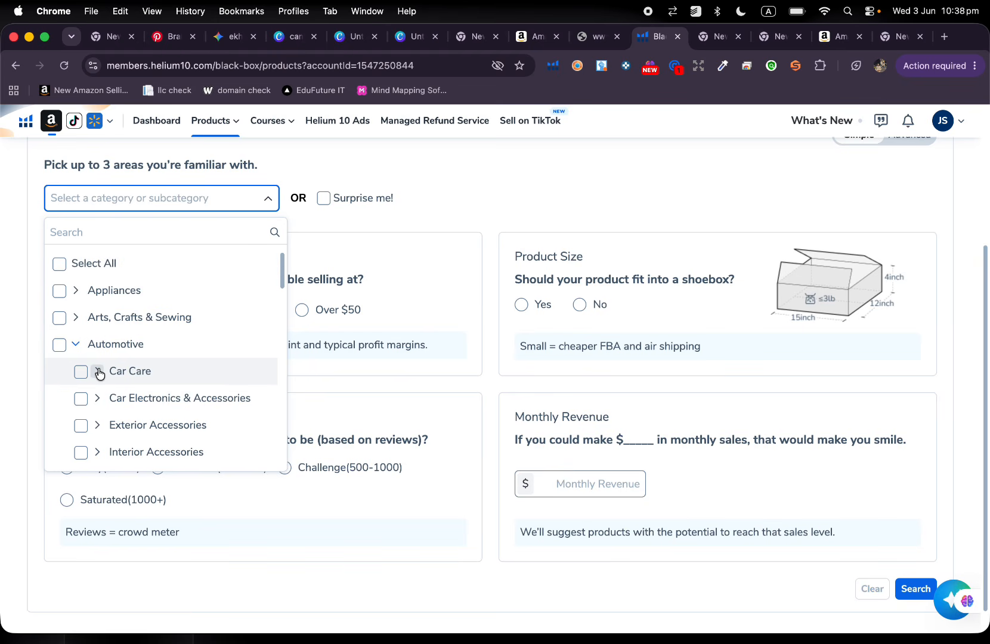
{"action": "left_click", "coordinate": [98, 371]}
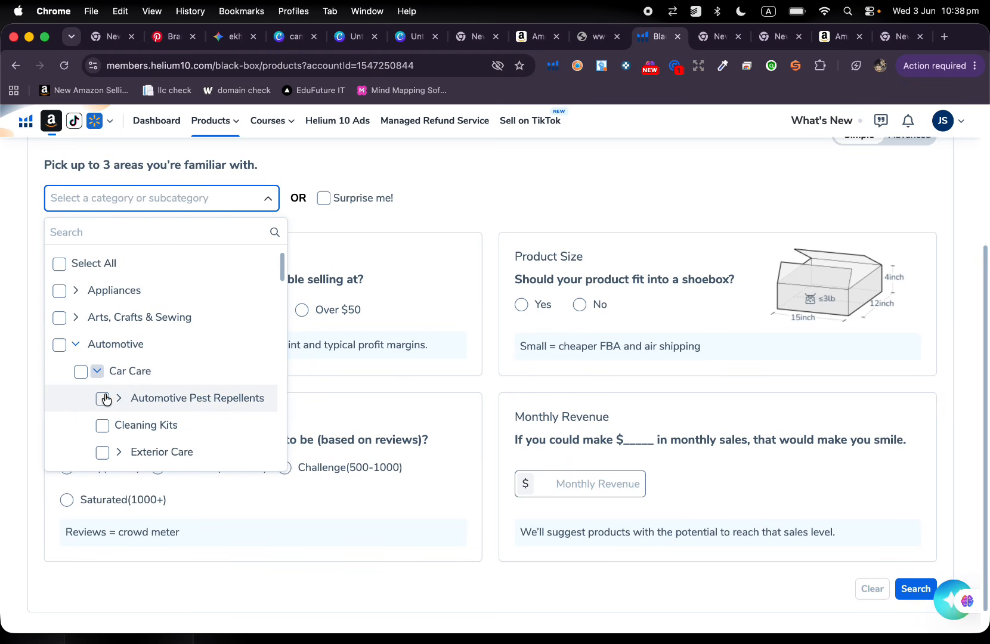
{"action": "left_click", "coordinate": [60, 346]}
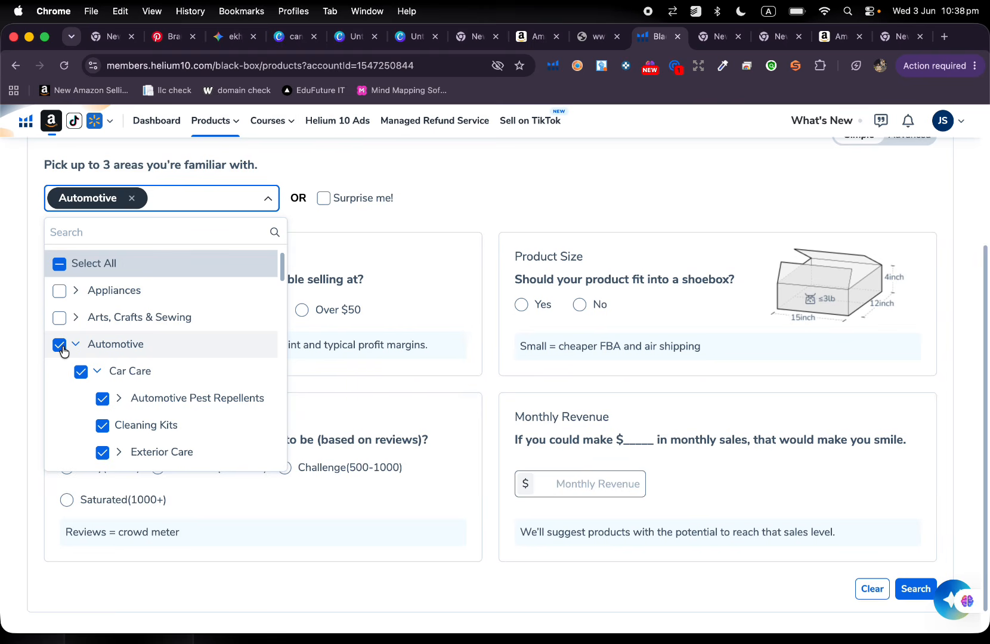
{"action": "left_click", "coordinate": [60, 345]}
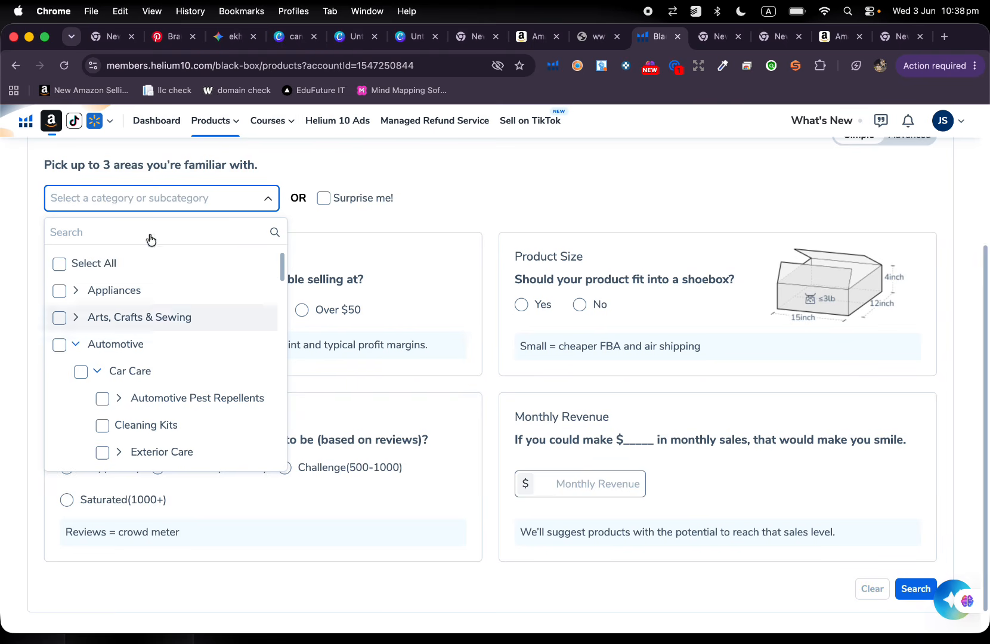
{"action": "left_click", "coordinate": [266, 199]}
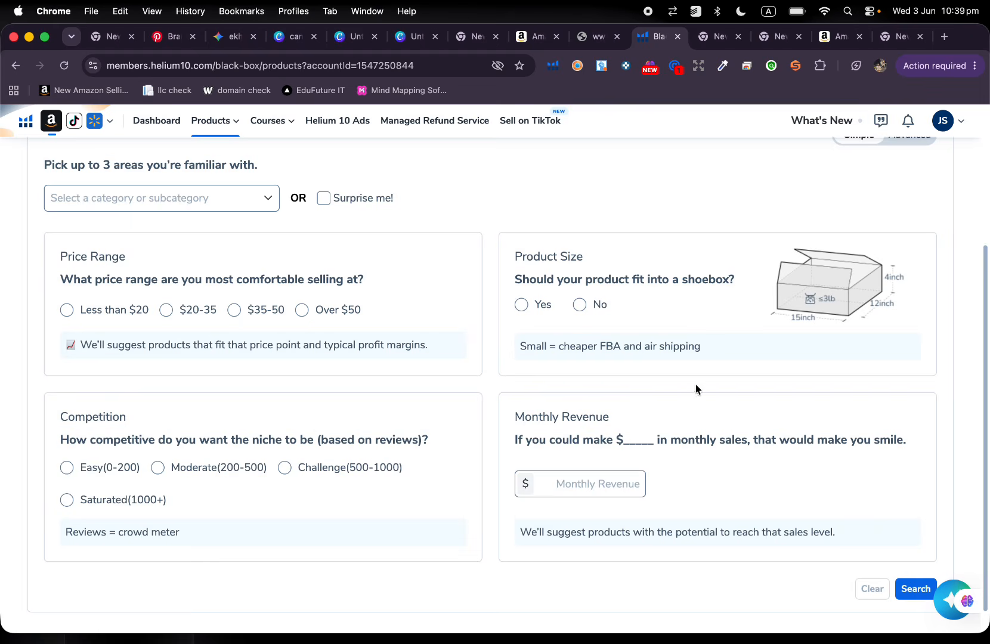
Review the Simple search questions and switch the product search back to the Advanced filters.
{"action": "scroll", "coordinate": [696, 391], "scroll_direction": "down", "scroll_amount": 1}
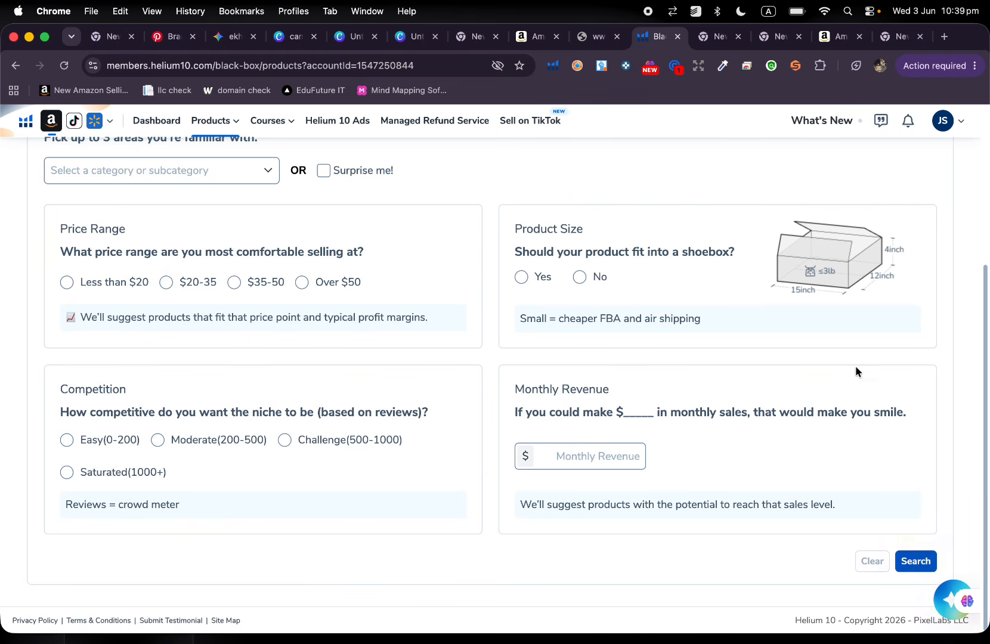
{"action": "scroll", "coordinate": [854, 361], "scroll_direction": "up", "scroll_amount": 3}
{"action": "scroll", "coordinate": [852, 355], "scroll_direction": "up", "scroll_amount": 3}
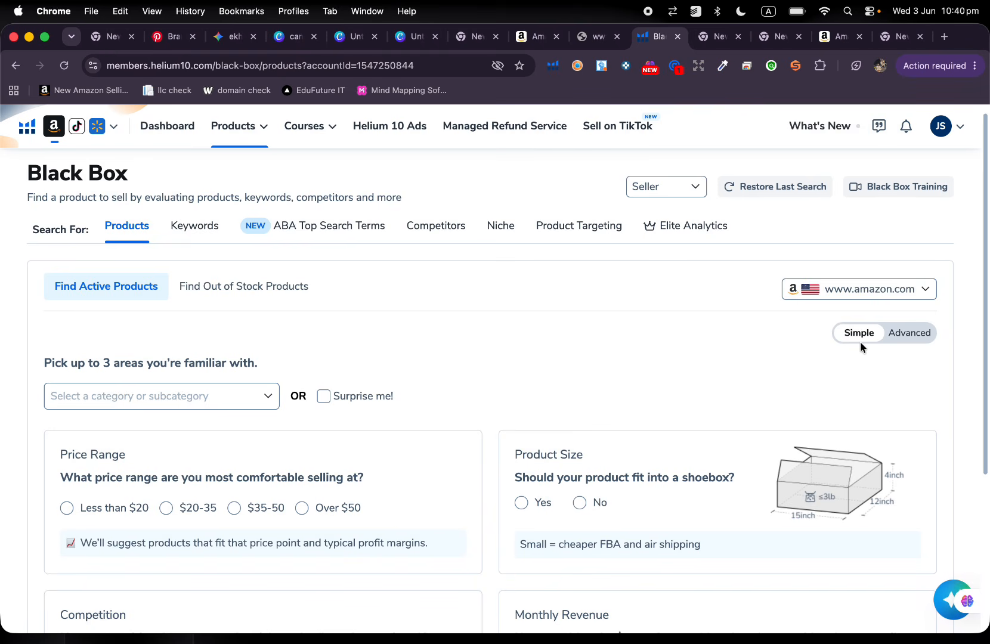
{"action": "left_click", "coordinate": [910, 337]}
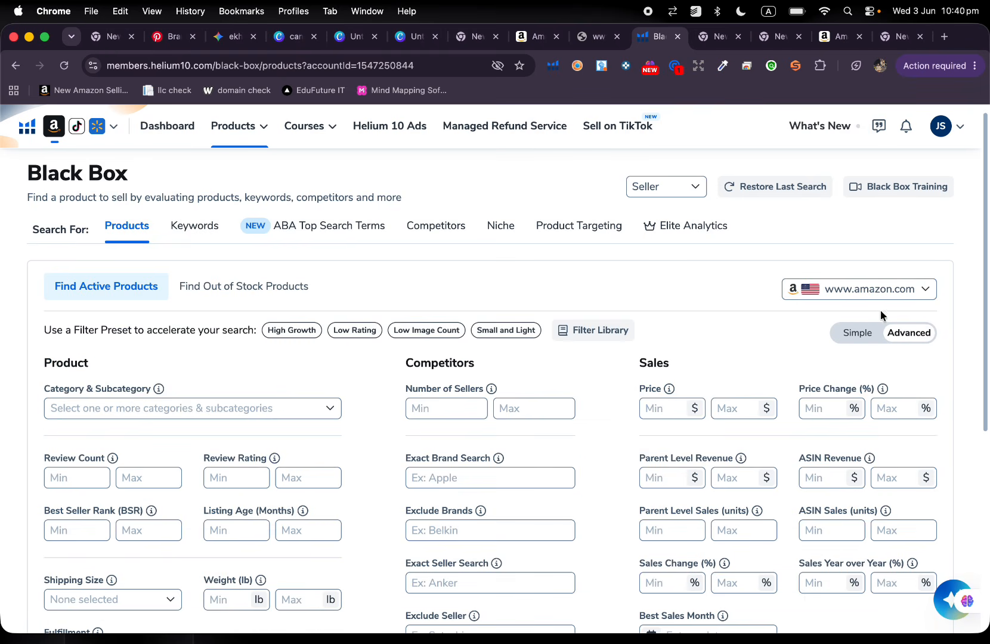
{"action": "left_click", "coordinate": [862, 287]}
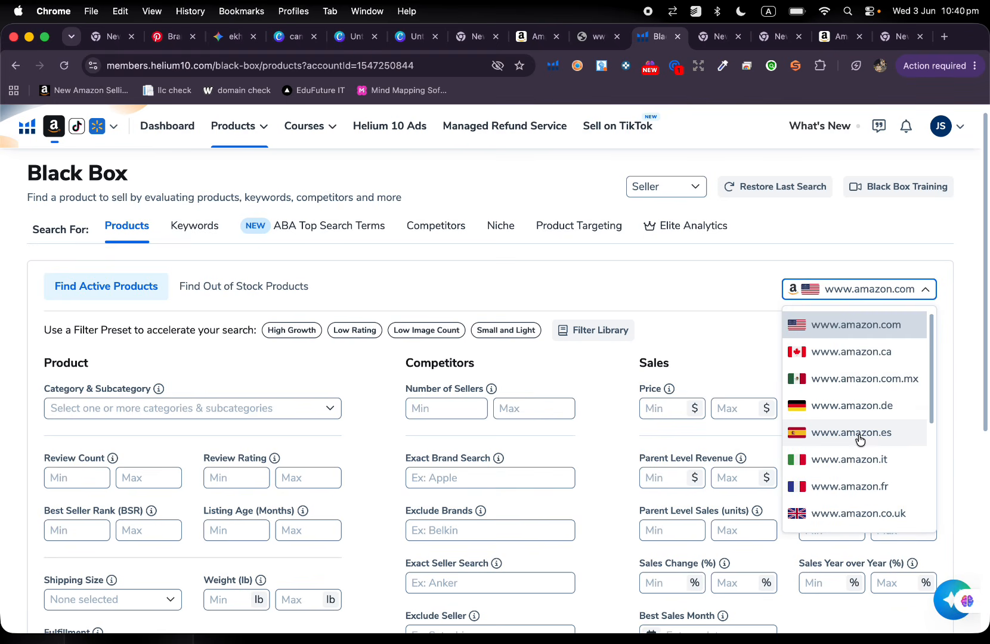
{"action": "scroll", "coordinate": [859, 438], "scroll_direction": "down", "scroll_amount": 5}
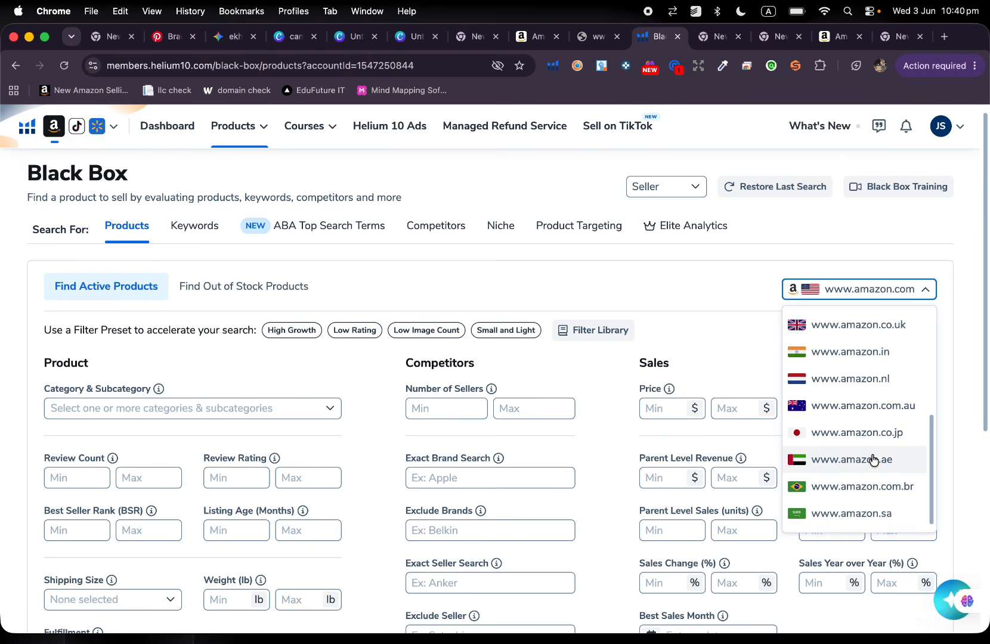
{"action": "scroll", "coordinate": [872, 460], "scroll_direction": "up", "scroll_amount": 2}
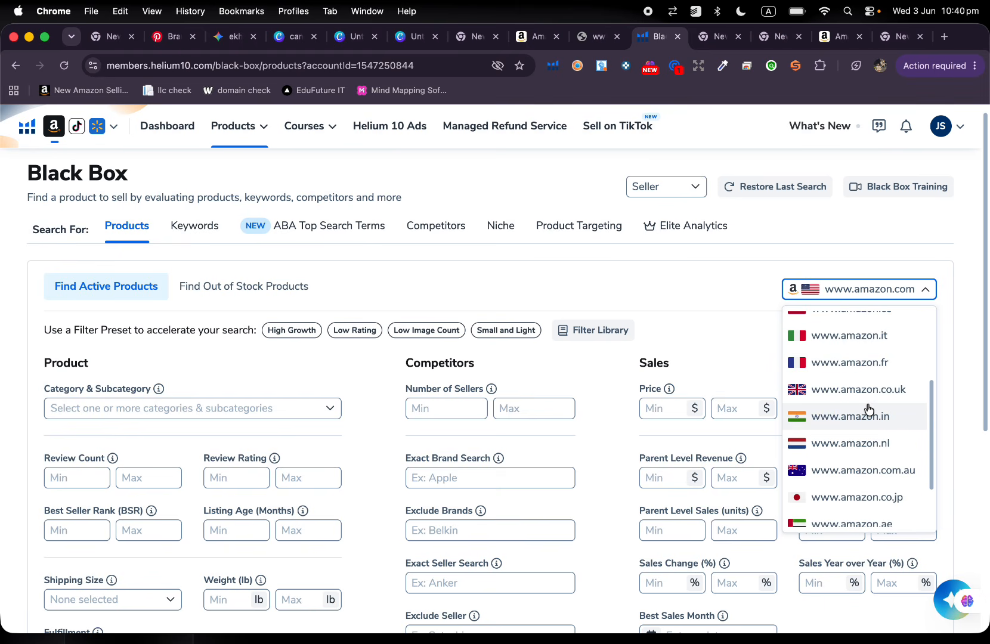
{"action": "scroll", "coordinate": [862, 369], "scroll_direction": "up", "scroll_amount": 1}
{"action": "scroll", "coordinate": [830, 366], "scroll_direction": "up", "scroll_amount": 3}
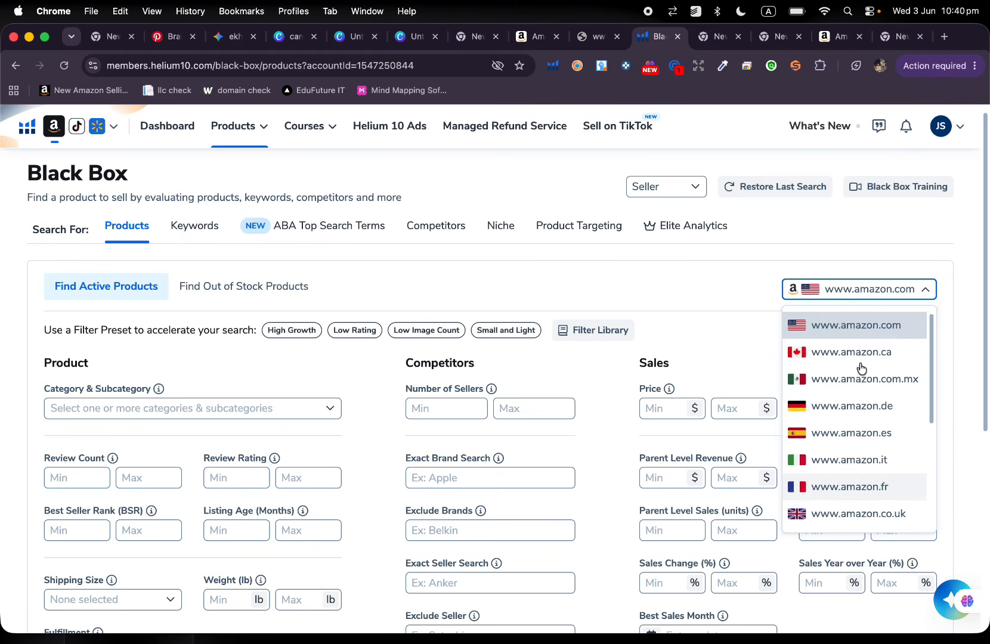
{"action": "scroll", "coordinate": [817, 364], "scroll_direction": "down", "scroll_amount": 3}
{"action": "left_click", "coordinate": [787, 300]}
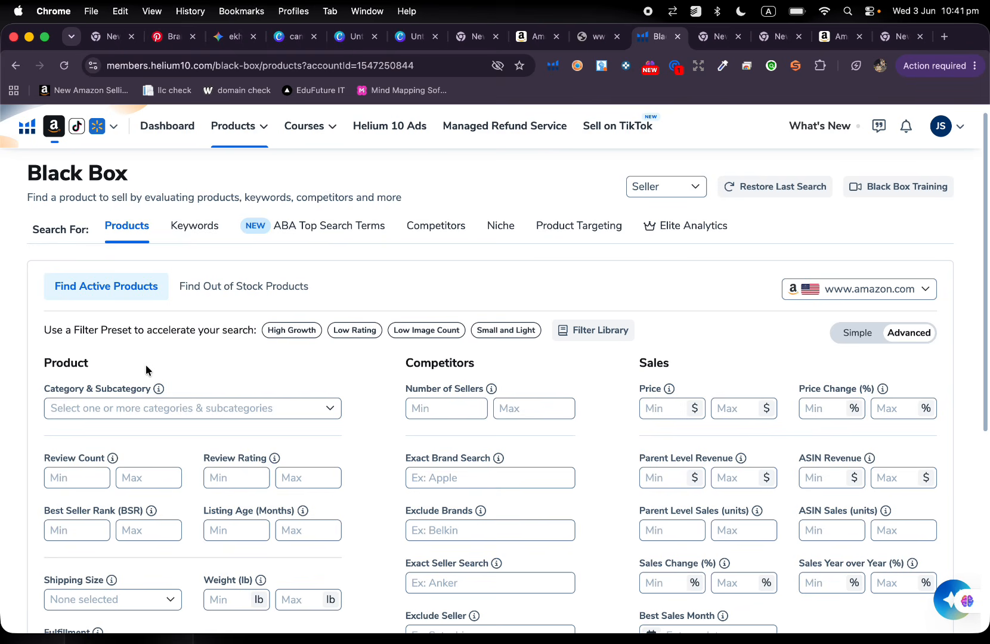
Try the High Growth filter preset and replace it with the Low Rating preset.
{"action": "left_click", "coordinate": [294, 331]}
{"action": "left_click", "coordinate": [360, 334]}
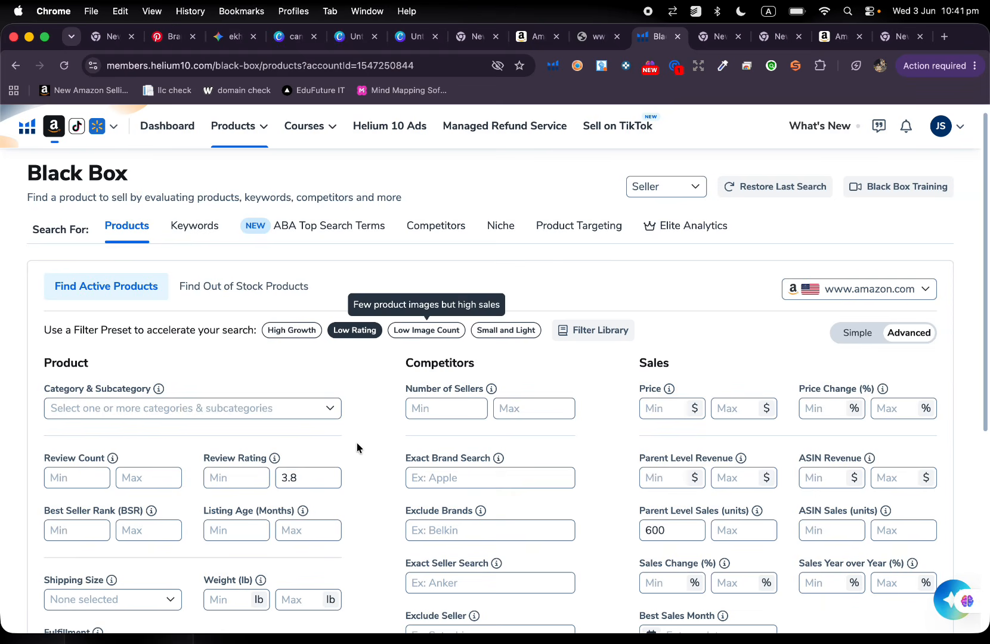
Look through the selectable product categories and close the list without choosing one.
{"action": "scroll", "coordinate": [357, 446], "scroll_direction": "down", "scroll_amount": 3}
{"action": "scroll", "coordinate": [400, 400], "scroll_direction": "down", "scroll_amount": 2}
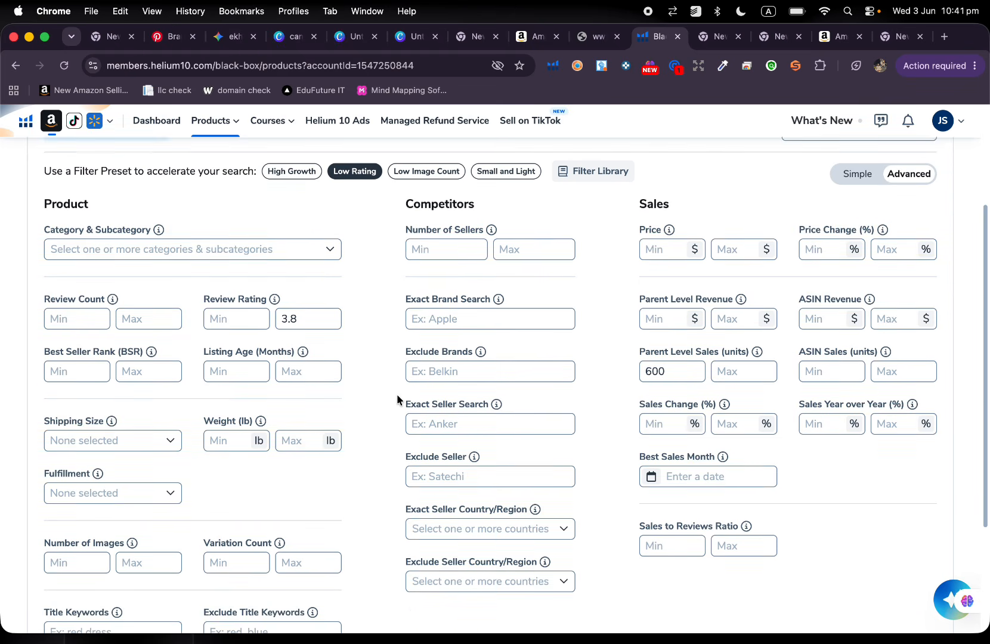
{"action": "left_click", "coordinate": [312, 242]}
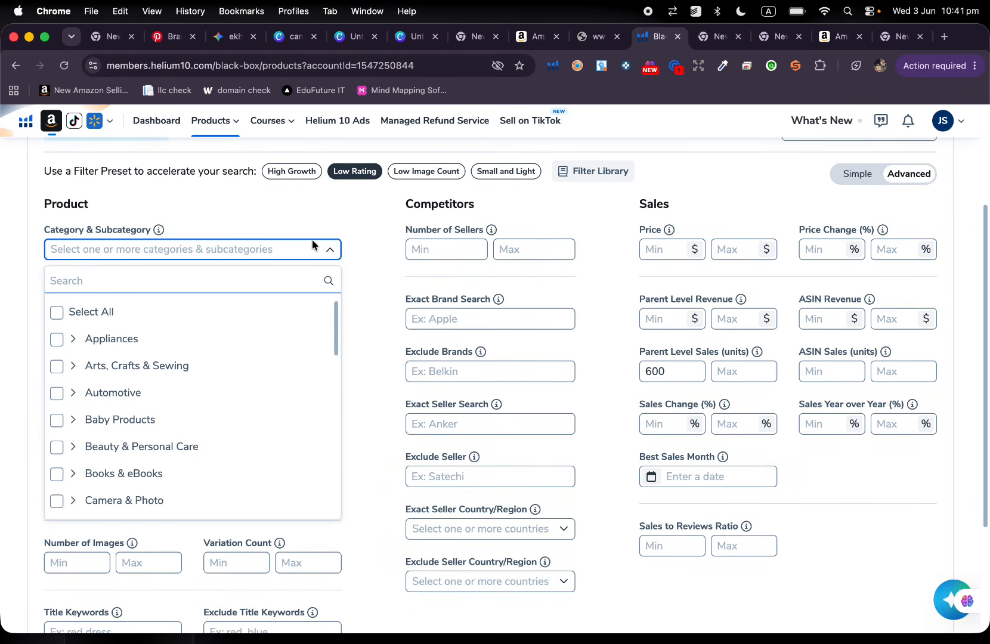
{"action": "scroll", "coordinate": [214, 427], "scroll_direction": "down", "scroll_amount": 2}
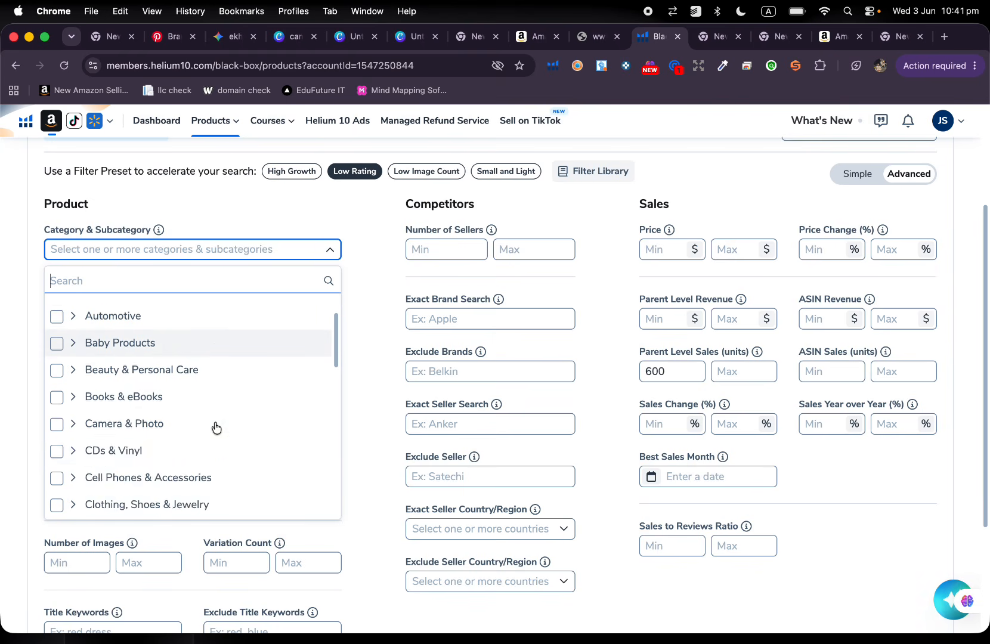
{"action": "scroll", "coordinate": [215, 427], "scroll_direction": "down", "scroll_amount": 3}
{"action": "left_click", "coordinate": [330, 249]}
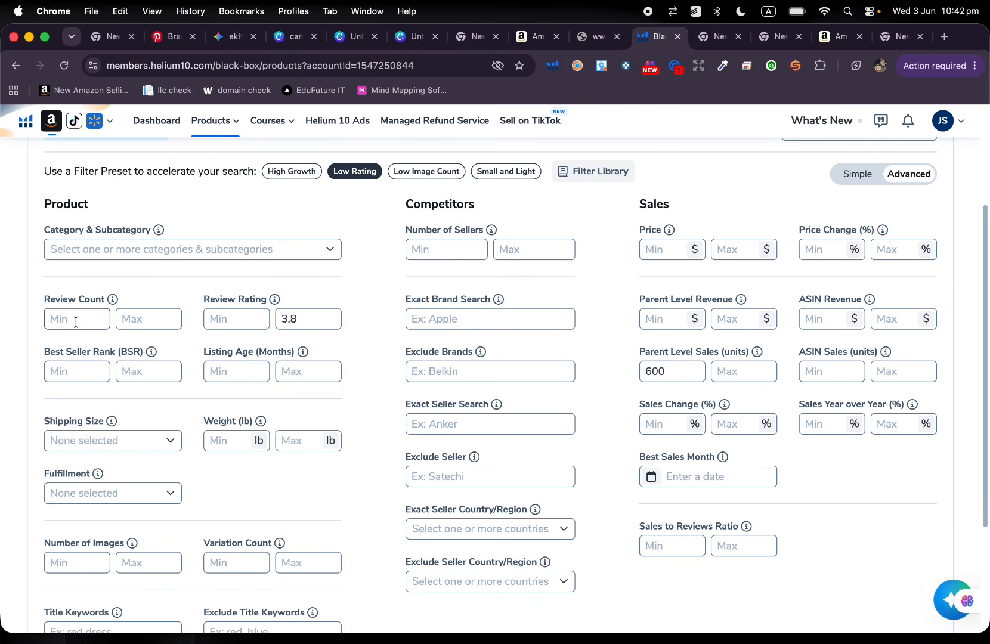
Try a maximum review count of 200 and clear it again.
{"action": "left_click", "coordinate": [164, 315]}
{"action": "type", "text": "200"}
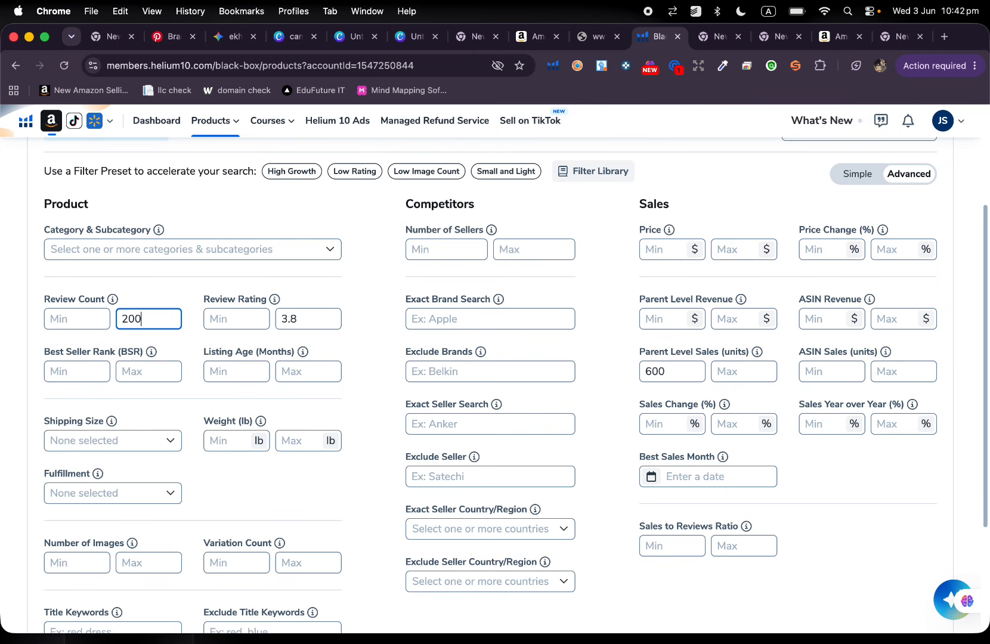
{"action": "key", "text": "BackSpace"}
{"action": "key", "text": "BackSpace"}
{"action": "key", "text": "BackSpace"}
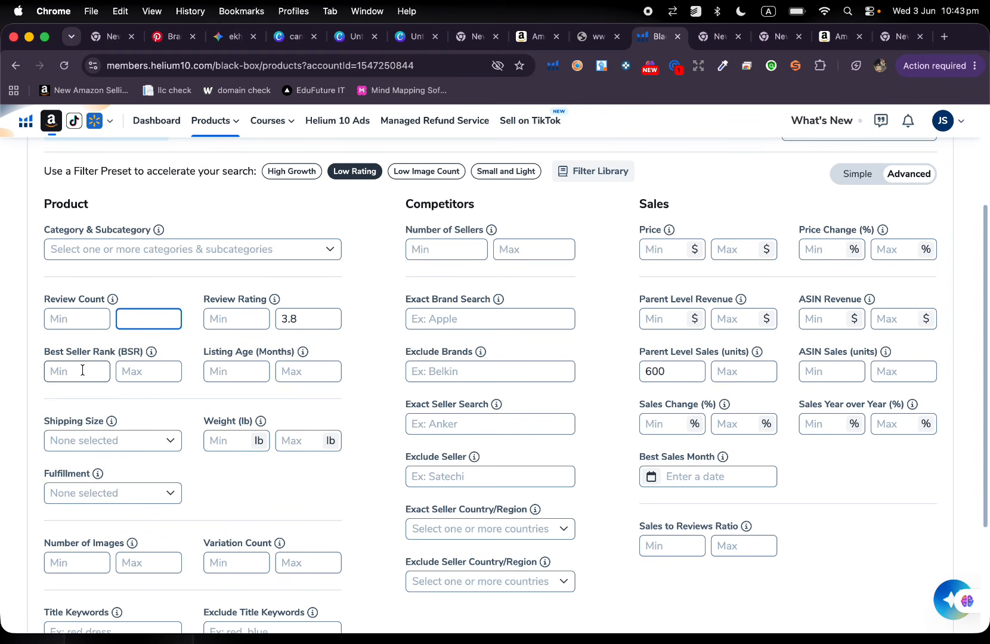
Try a maximum Best Seller Rank of 100000 and clear it again.
{"action": "left_click", "coordinate": [139, 372]}
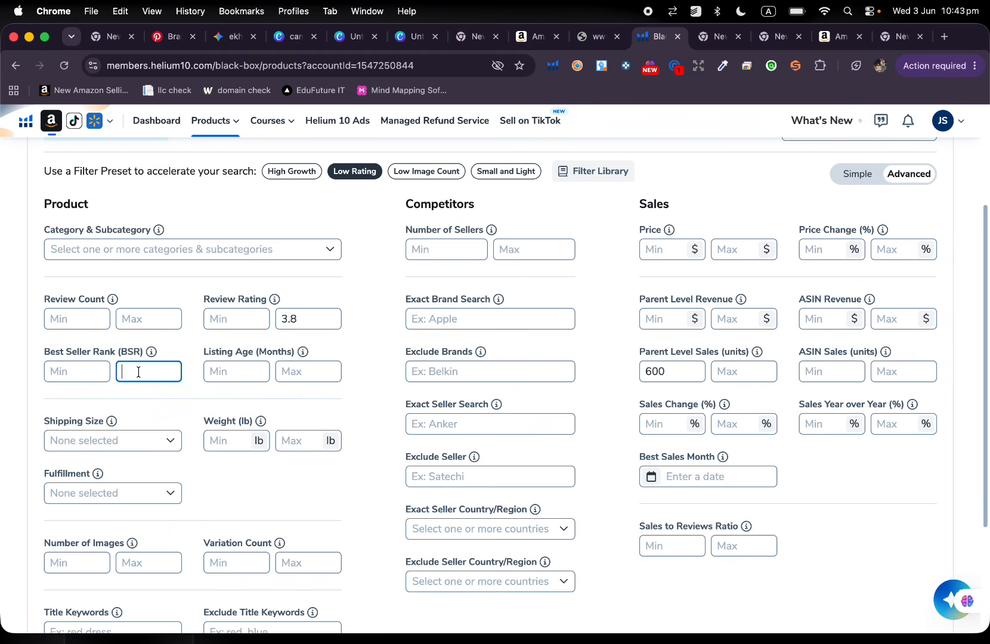
{"action": "type", "text": "1000"}
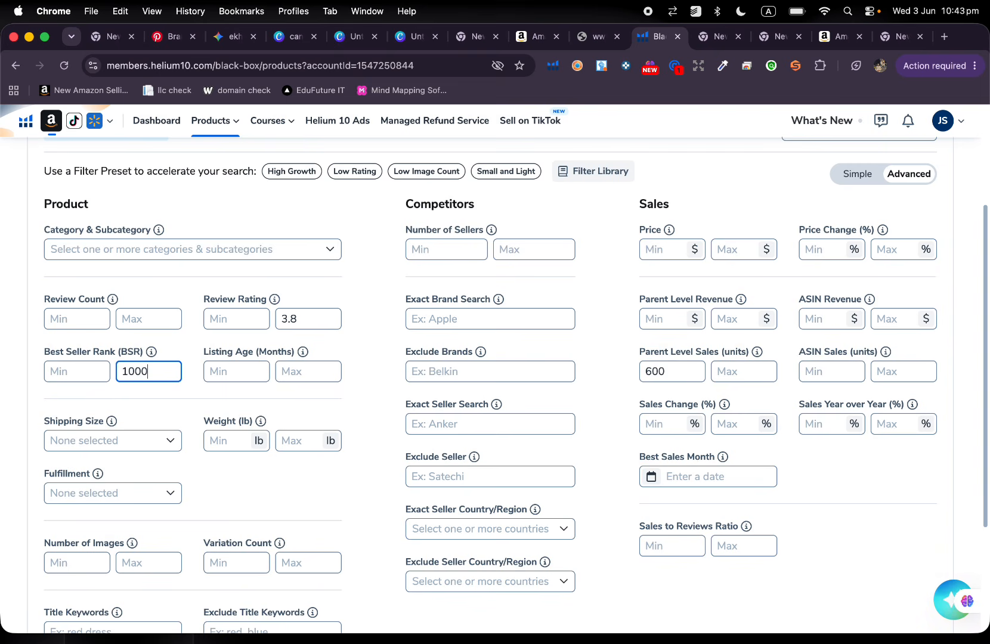
{"action": "type", "text": "00"}
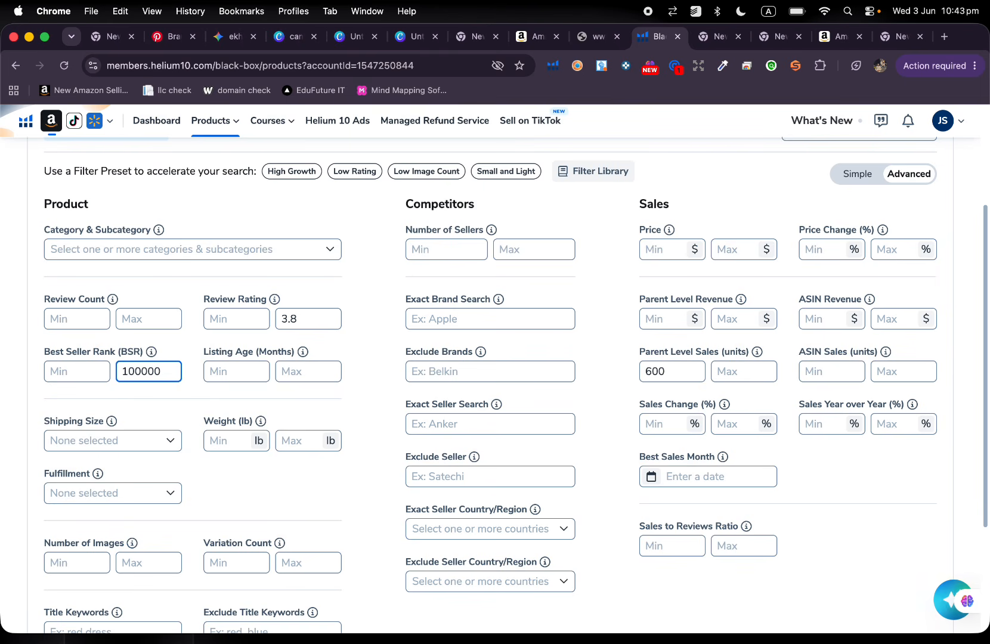
{"action": "key", "text": "BackSpace"}
{"action": "key", "text": "BackSpace"}
{"action": "key", "text": "BackSpace"}
{"action": "key", "text": "BackSpace"}
{"action": "key", "text": "BackSpace"}
{"action": "key", "text": "BackSpace"}
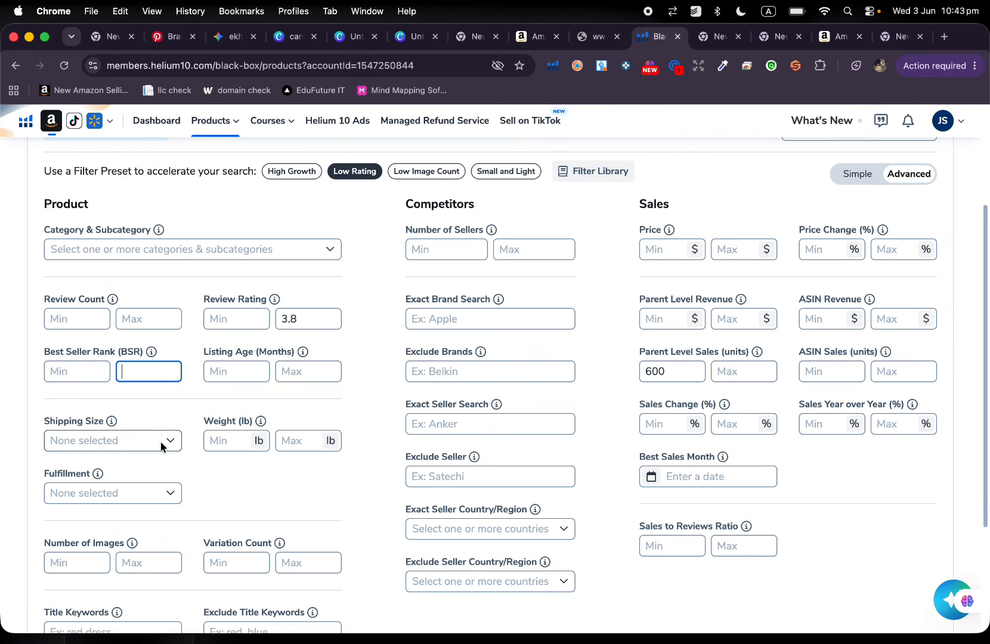
Replace the preset's maximum review rating with 4.
{"action": "scroll", "coordinate": [166, 441], "scroll_direction": "down", "scroll_amount": 2}
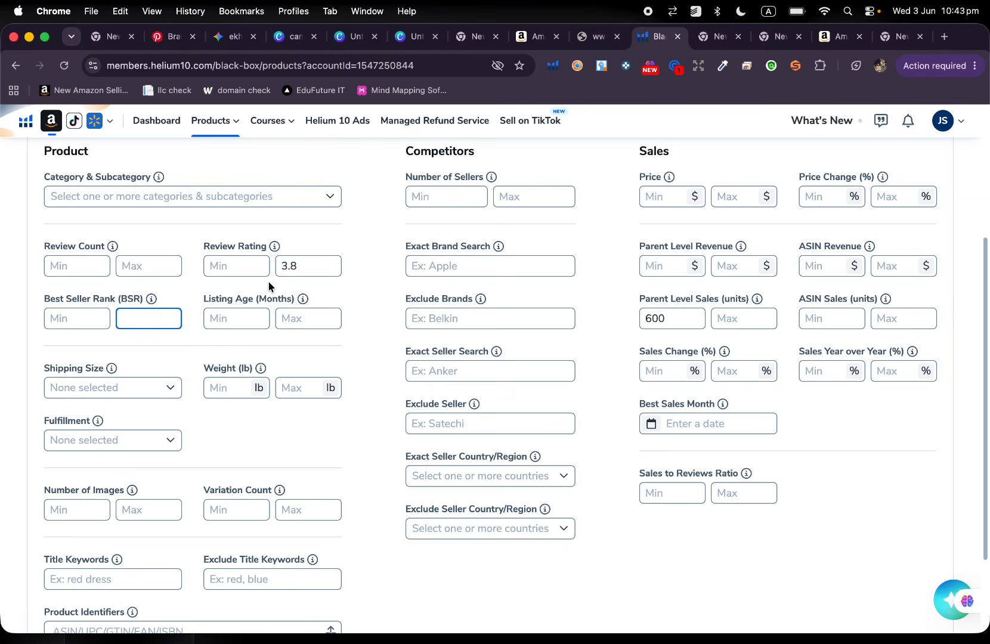
{"action": "left_click", "coordinate": [301, 263]}
{"action": "key", "text": "BackSpace"}
{"action": "key", "text": "BackSpace"}
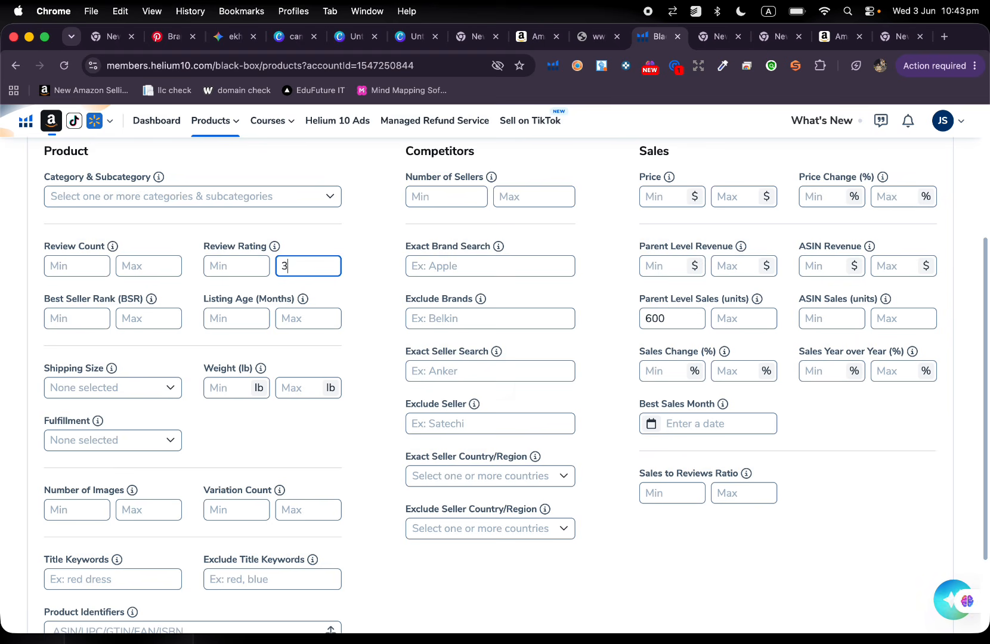
{"action": "key", "text": "BackSpace"}
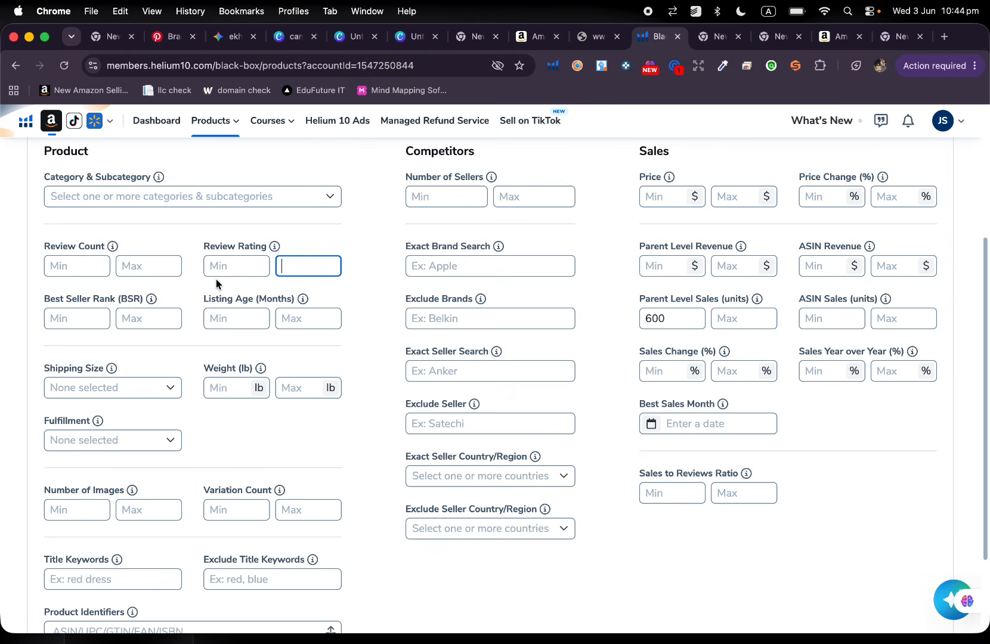
{"action": "type", "text": "4"}
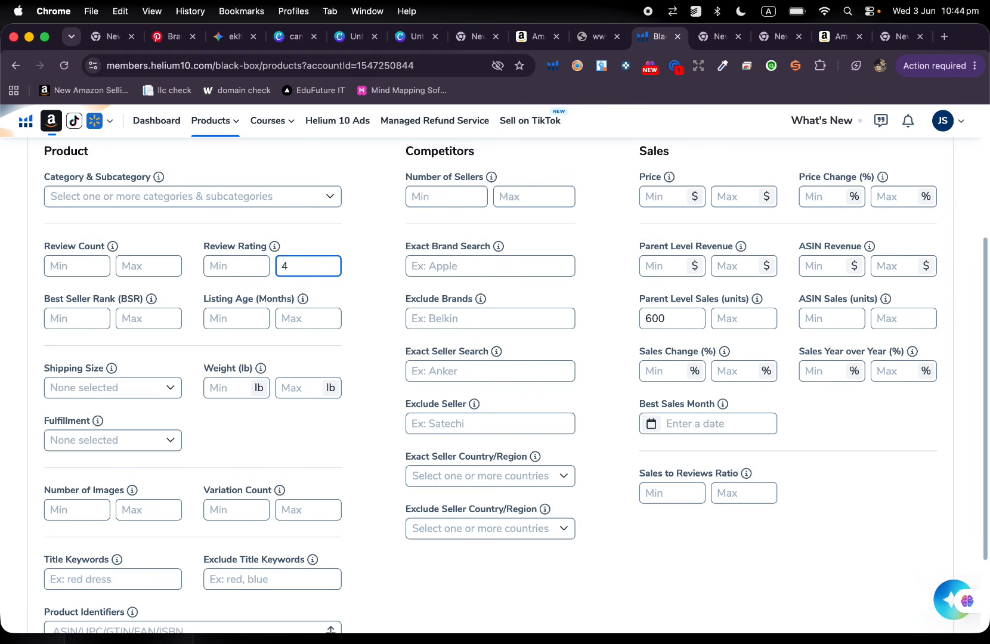
Try a minimum review rating of 5 and clear both the minimum and maximum rating.
{"action": "left_click", "coordinate": [228, 269]}
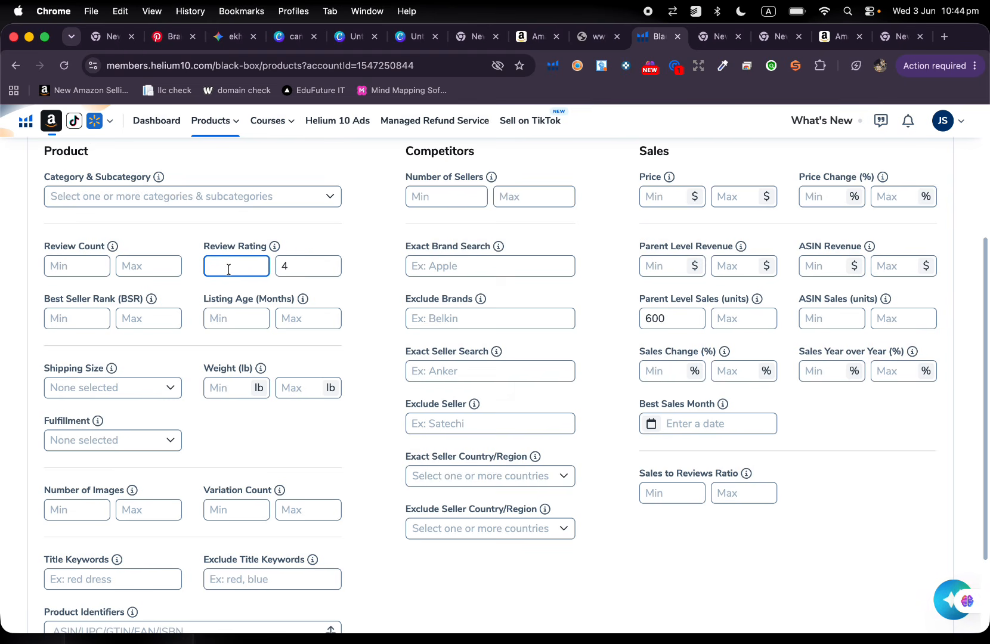
{"action": "type", "text": "5"}
{"action": "left_click", "coordinate": [299, 265]}
{"action": "key", "text": "BackSpace"}
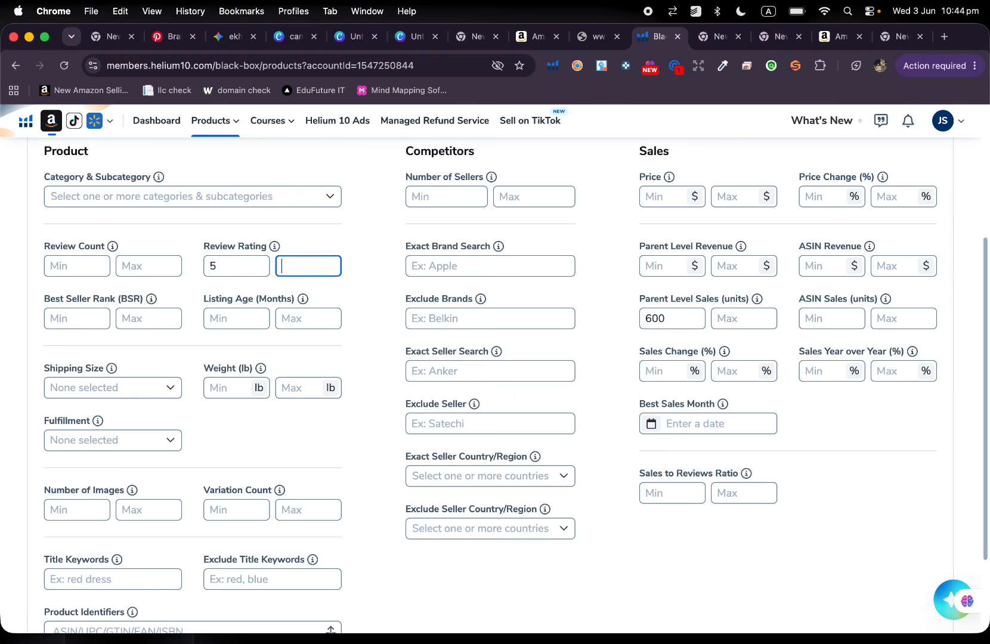
{"action": "left_click", "coordinate": [241, 261]}
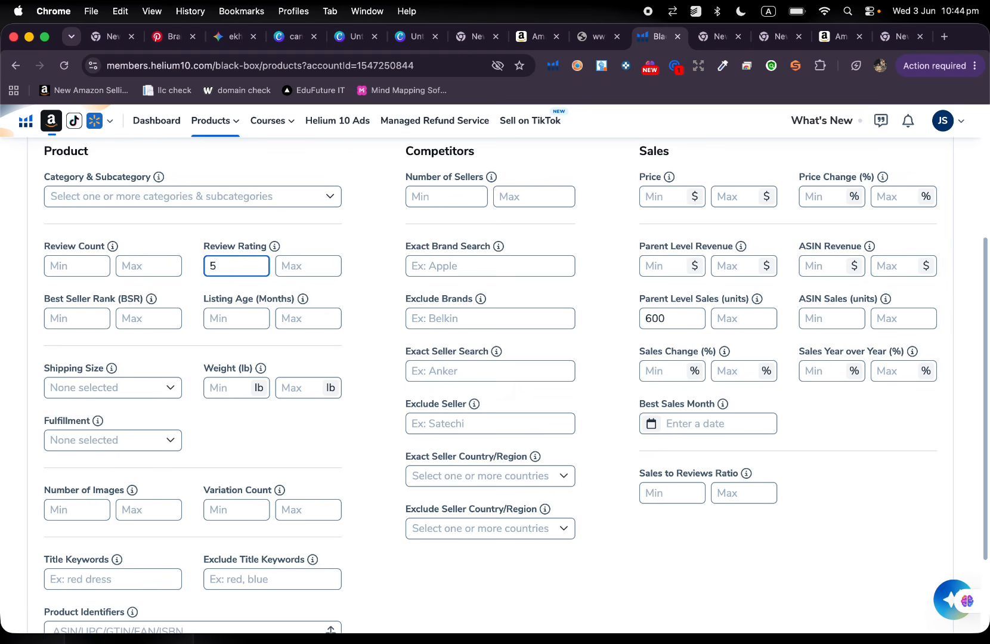
{"action": "key", "text": "BackSpace"}
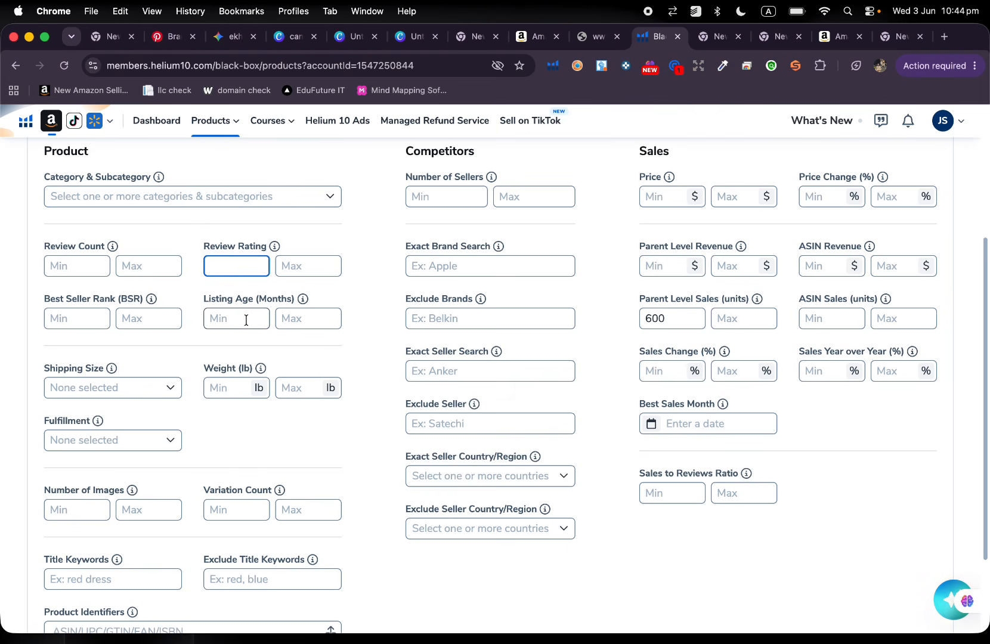
Try a maximum listing age of 3 and of 2 months, and clear it again.
{"action": "left_click", "coordinate": [291, 319]}
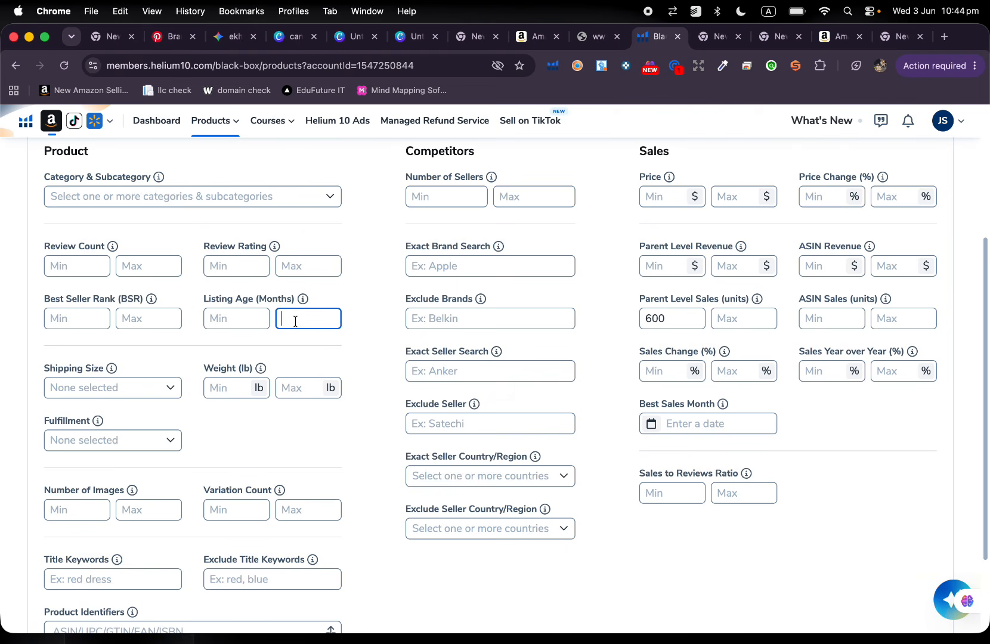
{"action": "type", "text": "3"}
{"action": "key", "text": "BackSpace"}
{"action": "type", "text": "2"}
{"action": "key", "text": "BackSpace"}
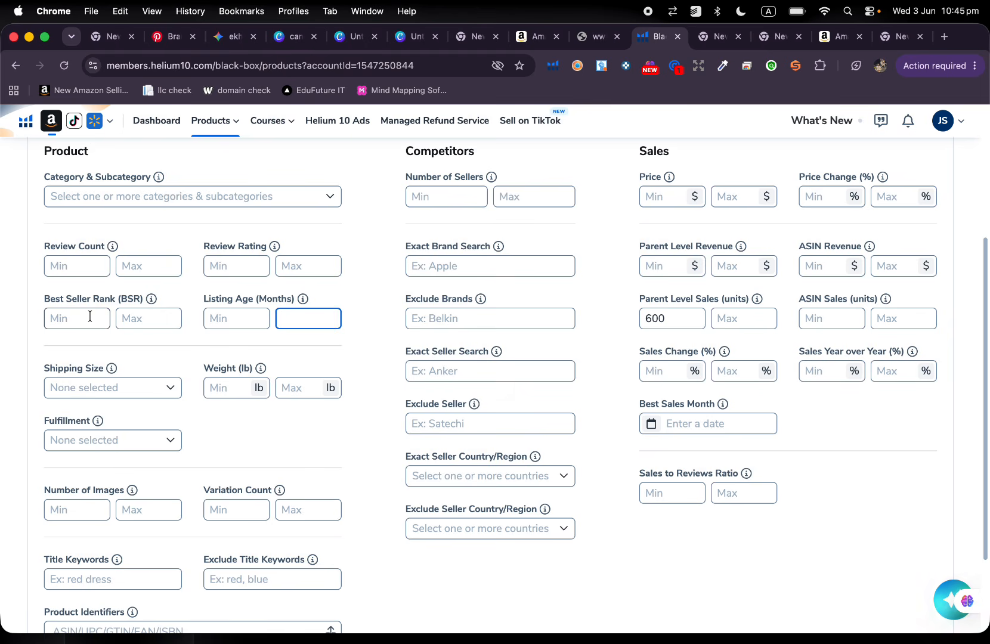
Try the Small Standard-Size and Large Standard-Size shipping sizes and deselect both again.
{"action": "scroll", "coordinate": [90, 317], "scroll_direction": "down", "scroll_amount": 3}
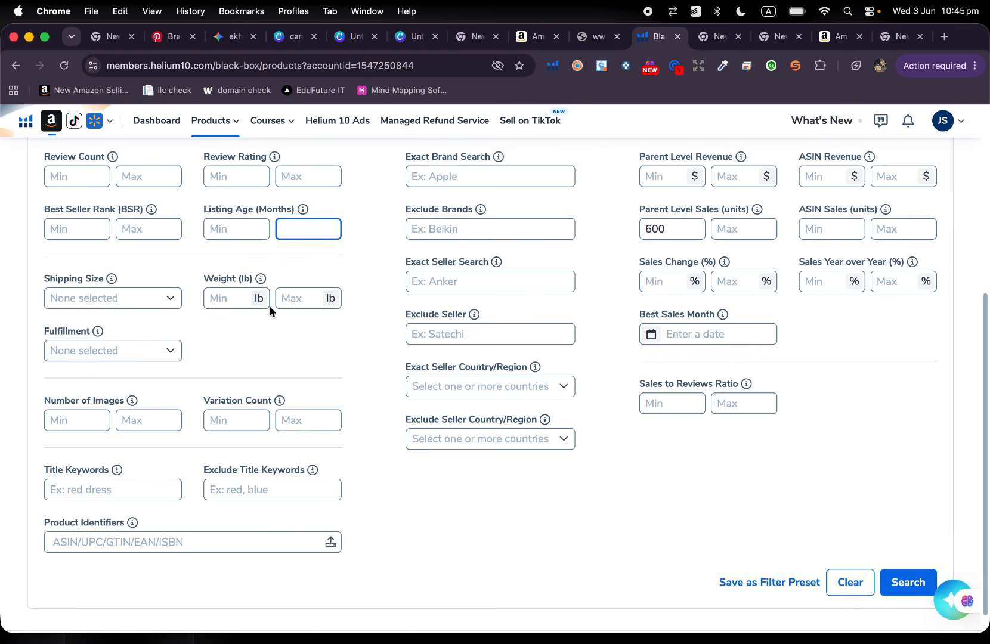
{"action": "left_click", "coordinate": [163, 298]}
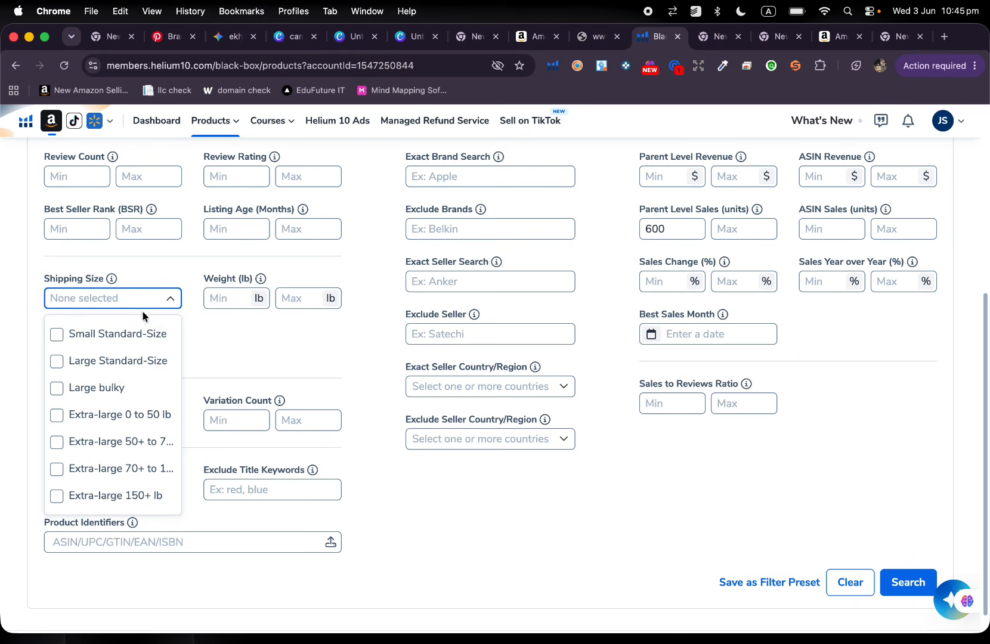
{"action": "left_click", "coordinate": [136, 333]}
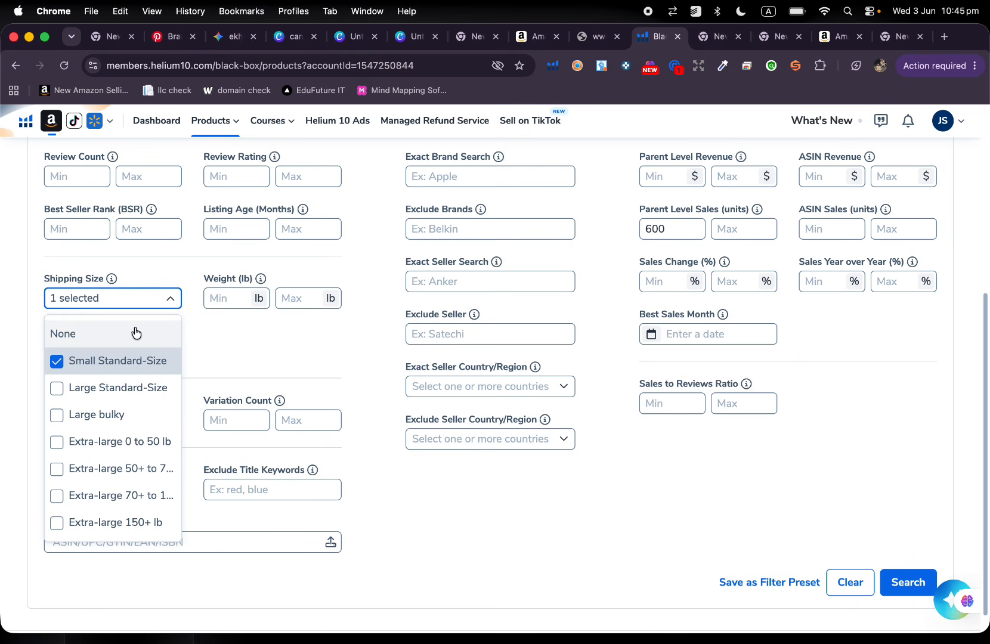
{"action": "left_click", "coordinate": [103, 389]}
{"action": "left_click", "coordinate": [102, 389]}
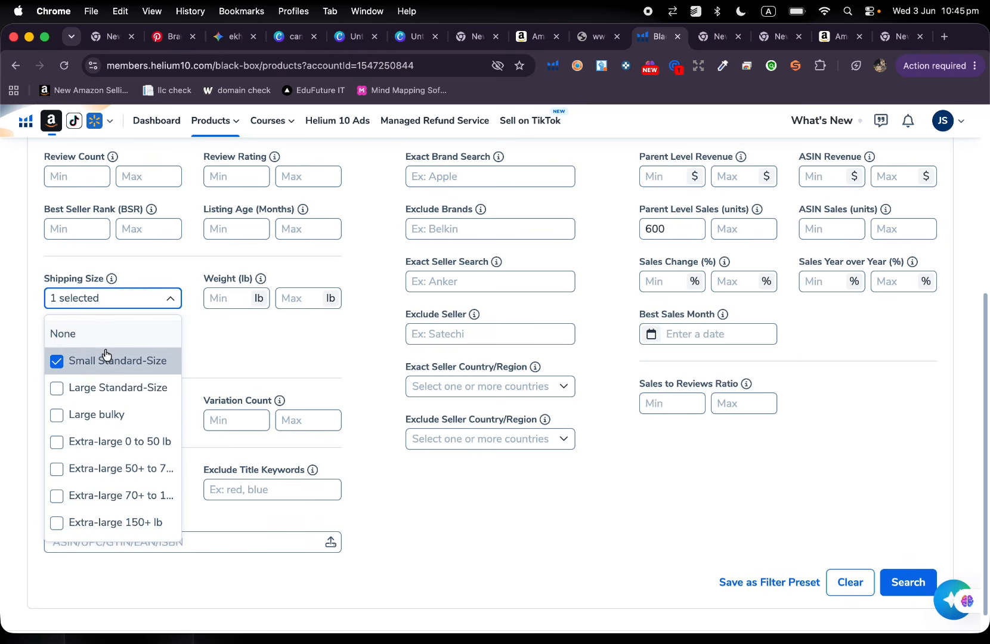
{"action": "left_click", "coordinate": [105, 356]}
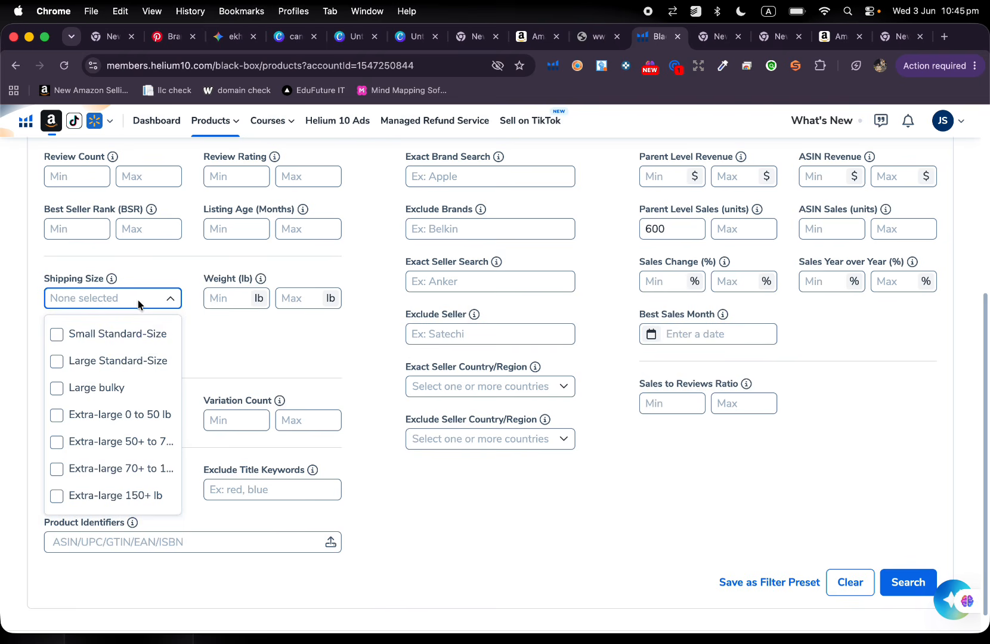
{"action": "left_click", "coordinate": [255, 342]}
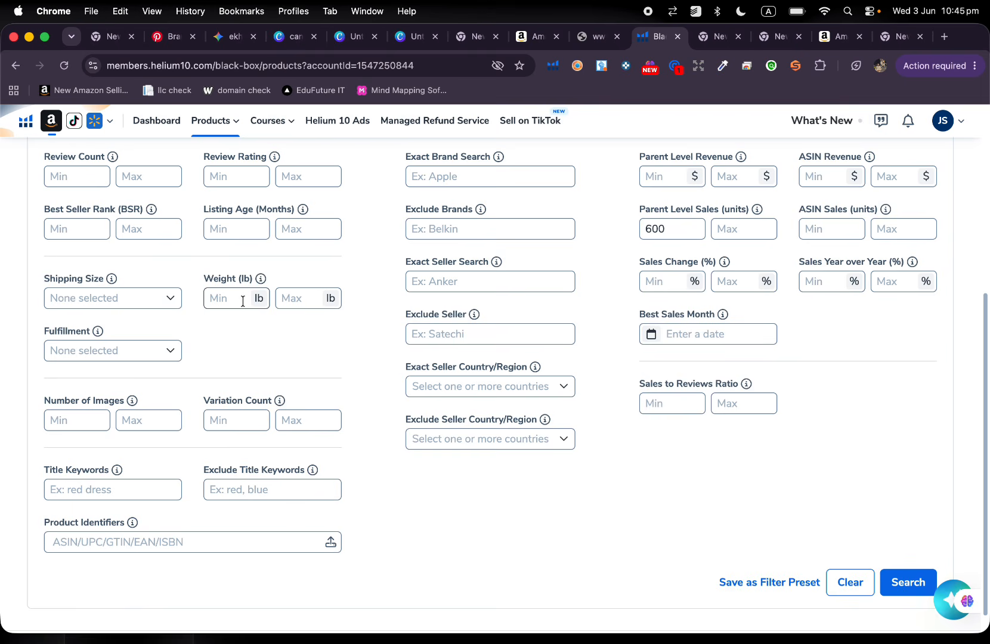
View the available Fulfillment options and close the list without selecting any.
{"action": "scroll", "coordinate": [243, 301], "scroll_direction": "down", "scroll_amount": 1}
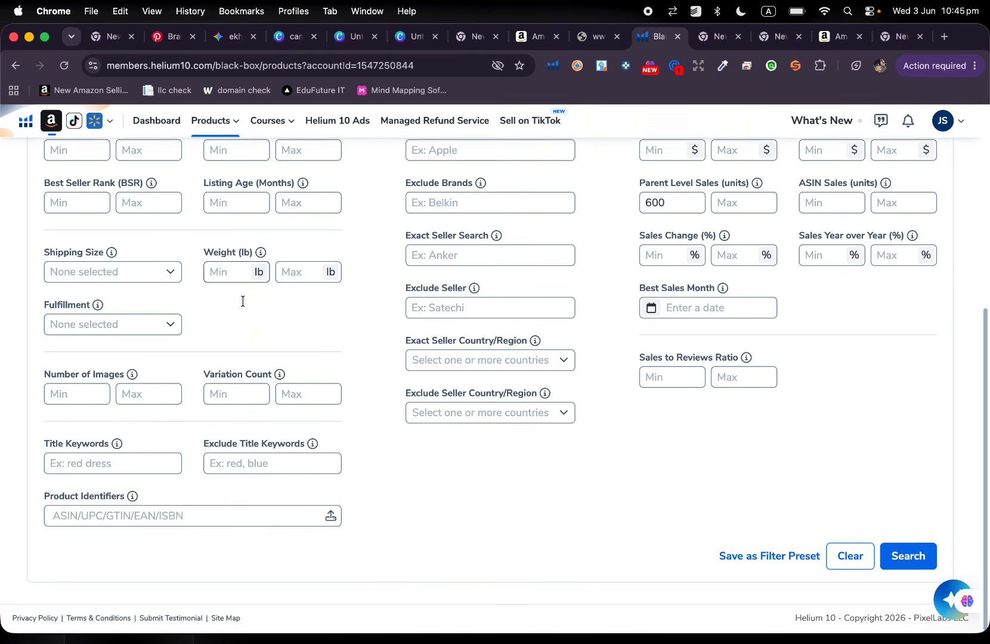
{"action": "left_click", "coordinate": [127, 327]}
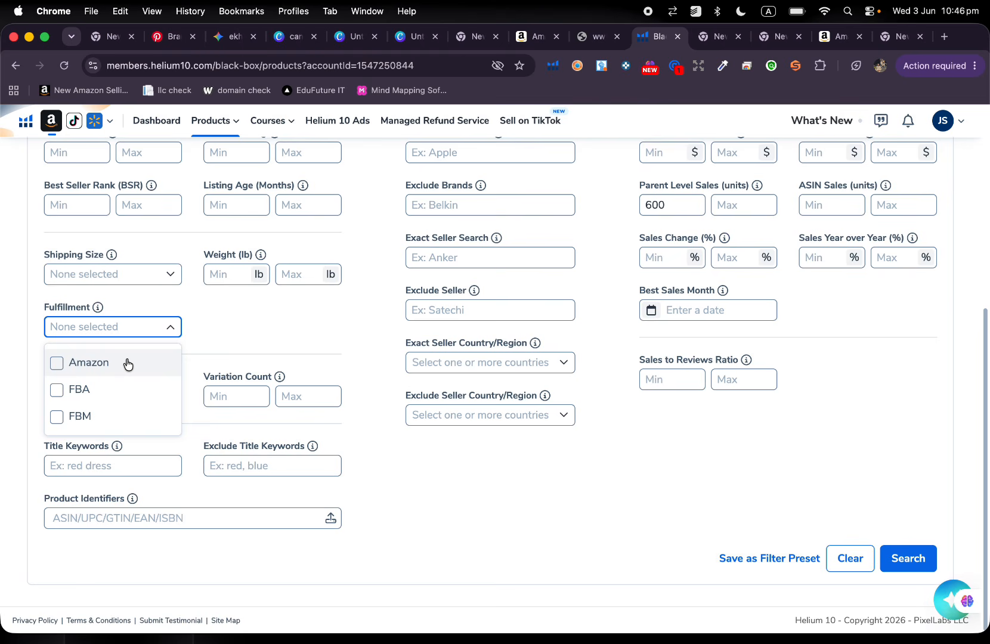
{"action": "left_click", "coordinate": [232, 325]}
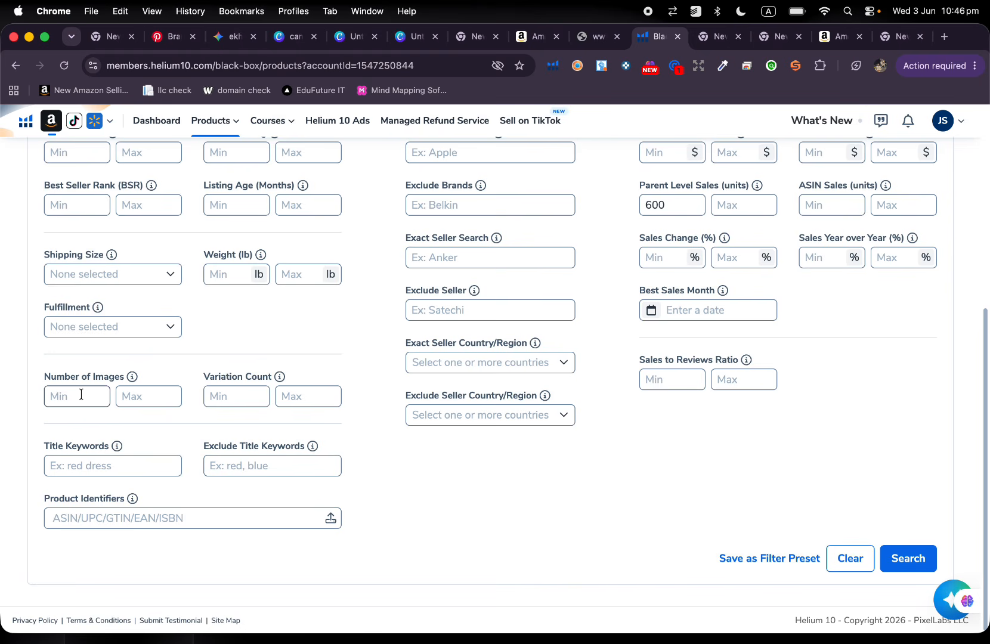
Try a maximum of 7 product images, compare it with the filter presets, and clear the value again.
{"action": "left_click", "coordinate": [148, 396]}
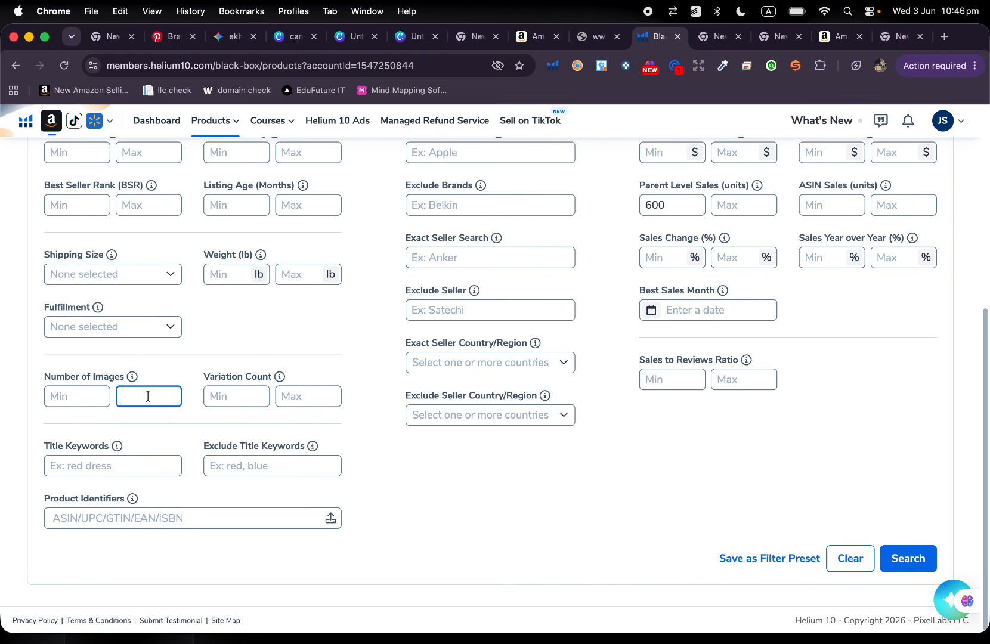
{"action": "type", "text": "7"}
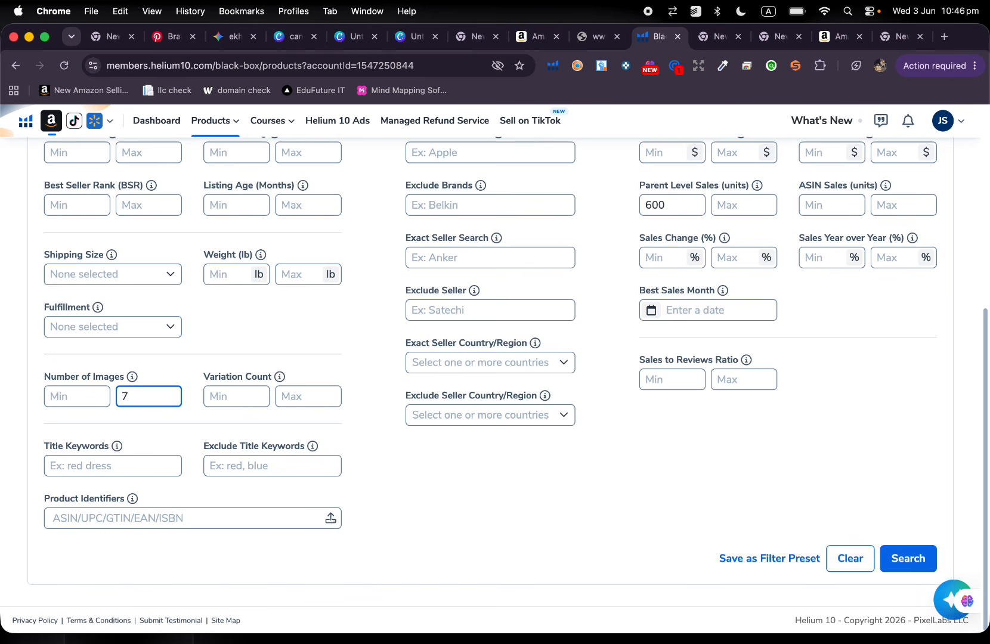
{"action": "scroll", "coordinate": [433, 234], "scroll_direction": "up", "scroll_amount": 5}
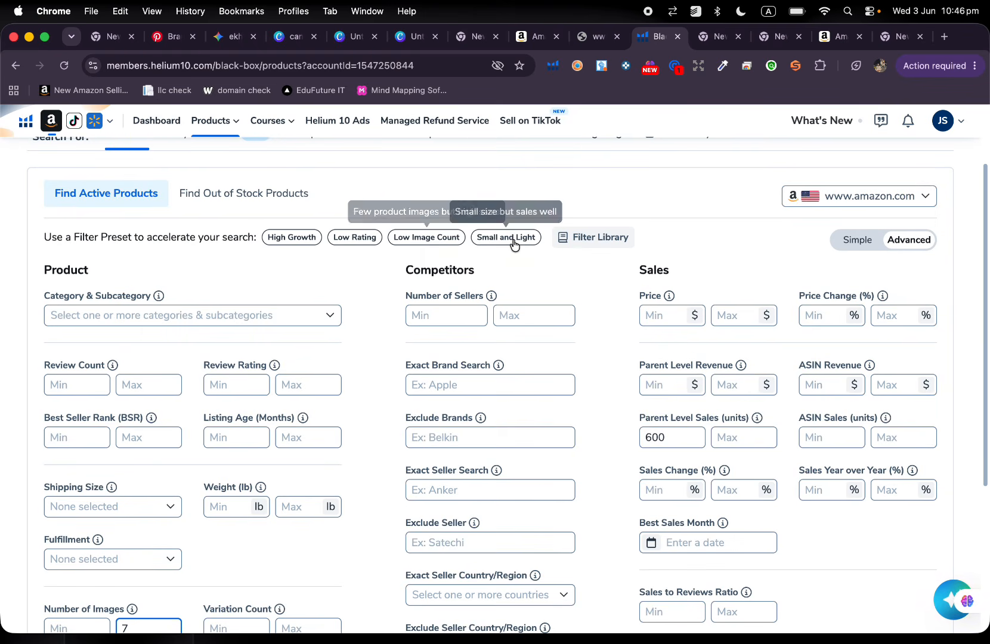
{"action": "scroll", "coordinate": [513, 245], "scroll_direction": "down", "scroll_amount": 5}
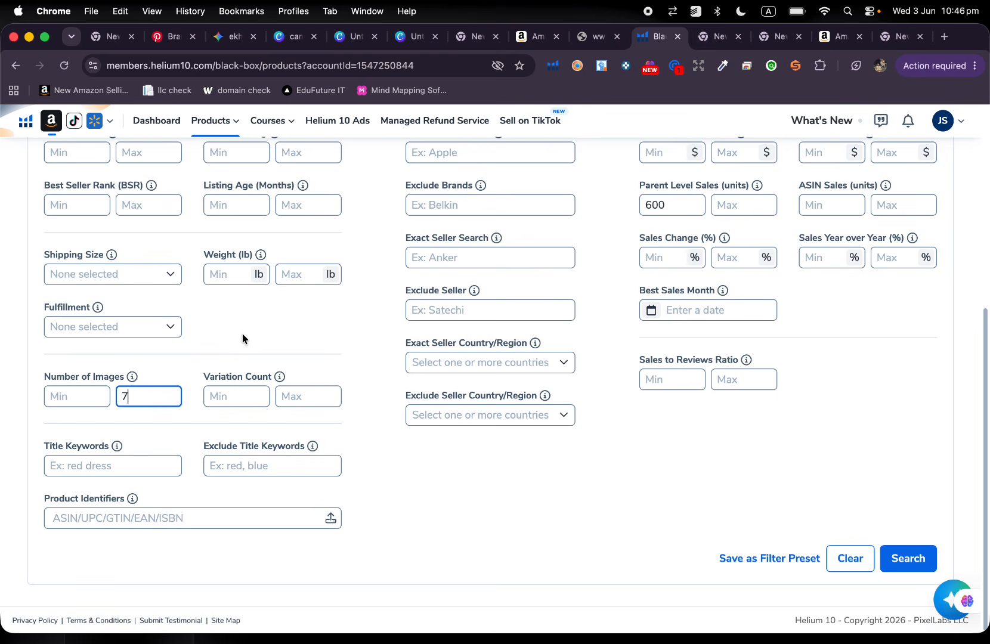
{"action": "key", "text": "BackSpace"}
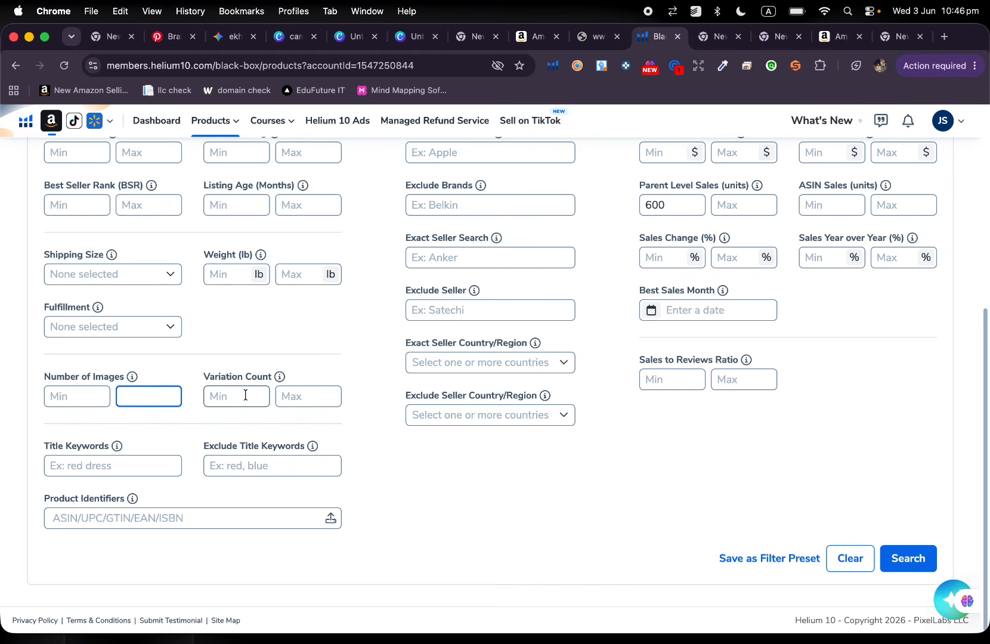
Try a maximum variation count of 1 and clear it again.
{"action": "left_click", "coordinate": [307, 395]}
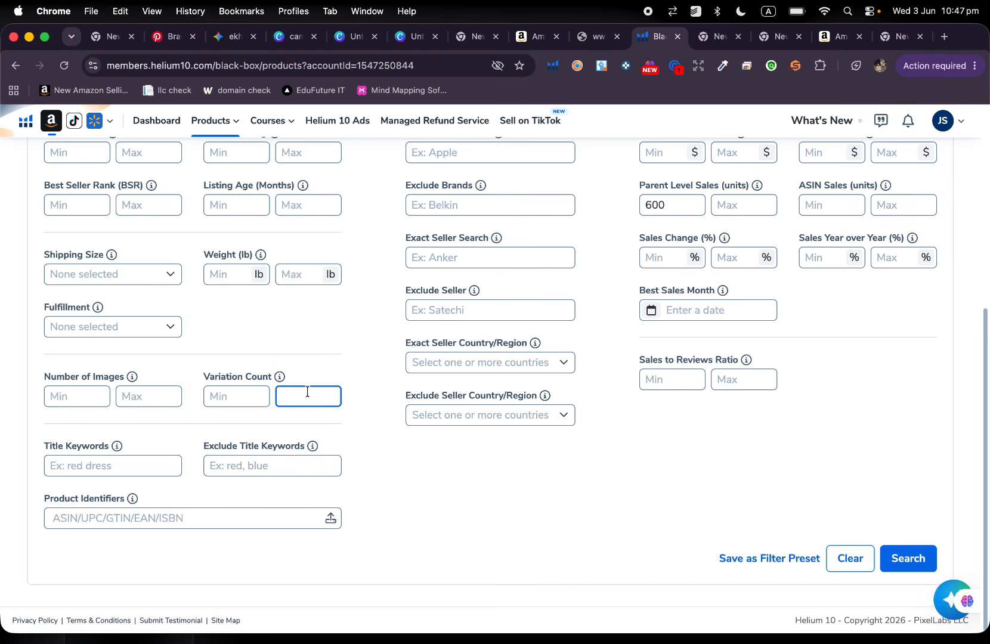
{"action": "type", "text": "1"}
{"action": "key", "text": "BackSpace"}
Browse the product categories, try Baby Products, and select Beauty & Personal Care instead.
{"action": "scroll", "coordinate": [102, 461], "scroll_direction": "up", "scroll_amount": 5}
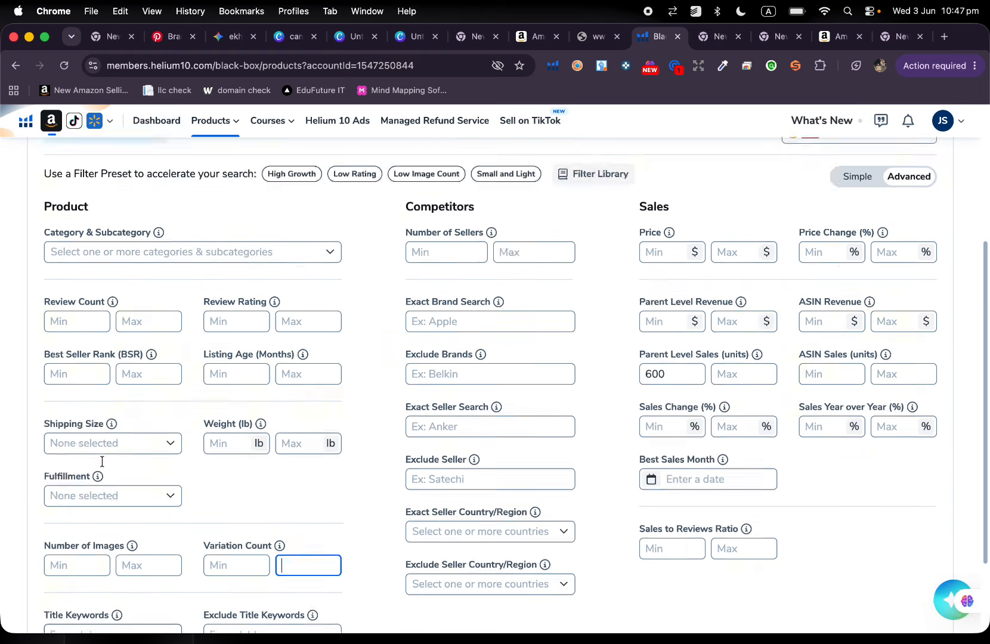
{"action": "left_click", "coordinate": [127, 413]}
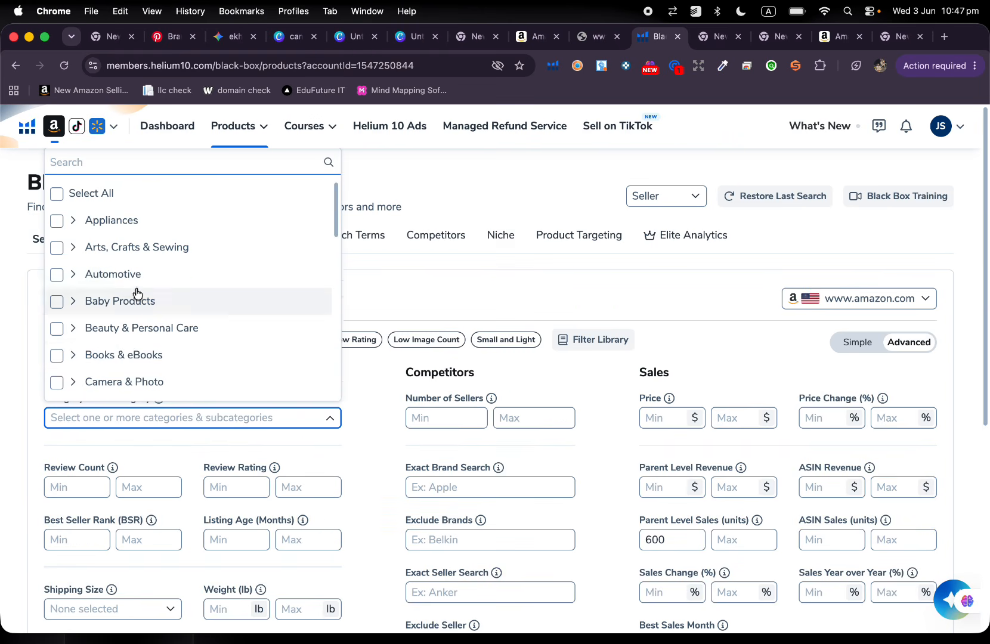
{"action": "scroll", "coordinate": [152, 284], "scroll_direction": "down", "scroll_amount": 6}
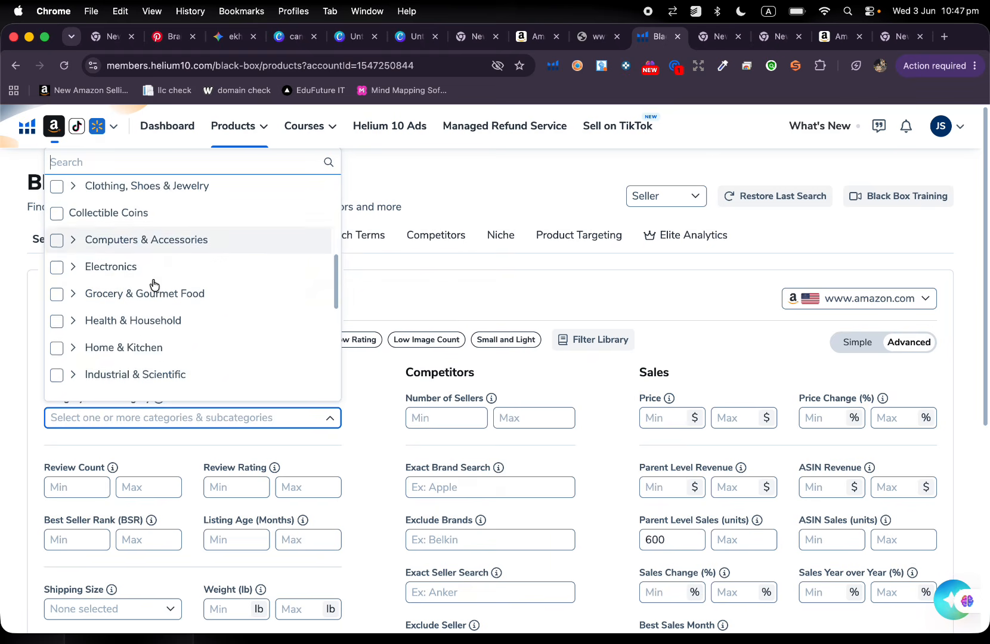
{"action": "scroll", "coordinate": [152, 284], "scroll_direction": "down", "scroll_amount": 3}
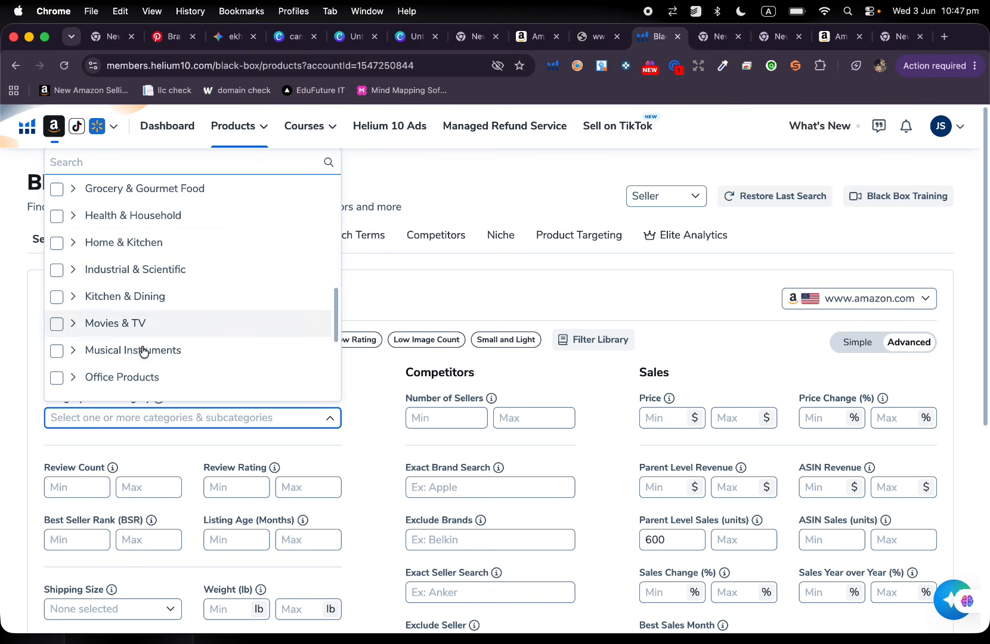
{"action": "scroll", "coordinate": [143, 376], "scroll_direction": "down", "scroll_amount": 3}
{"action": "scroll", "coordinate": [143, 376], "scroll_direction": "up", "scroll_amount": 10}
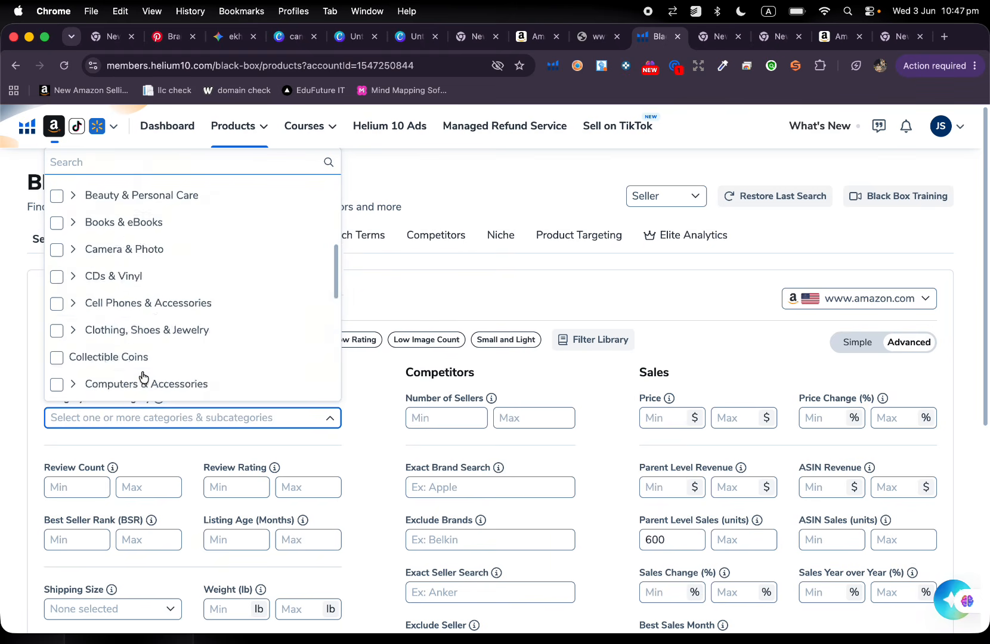
{"action": "left_click", "coordinate": [117, 310]}
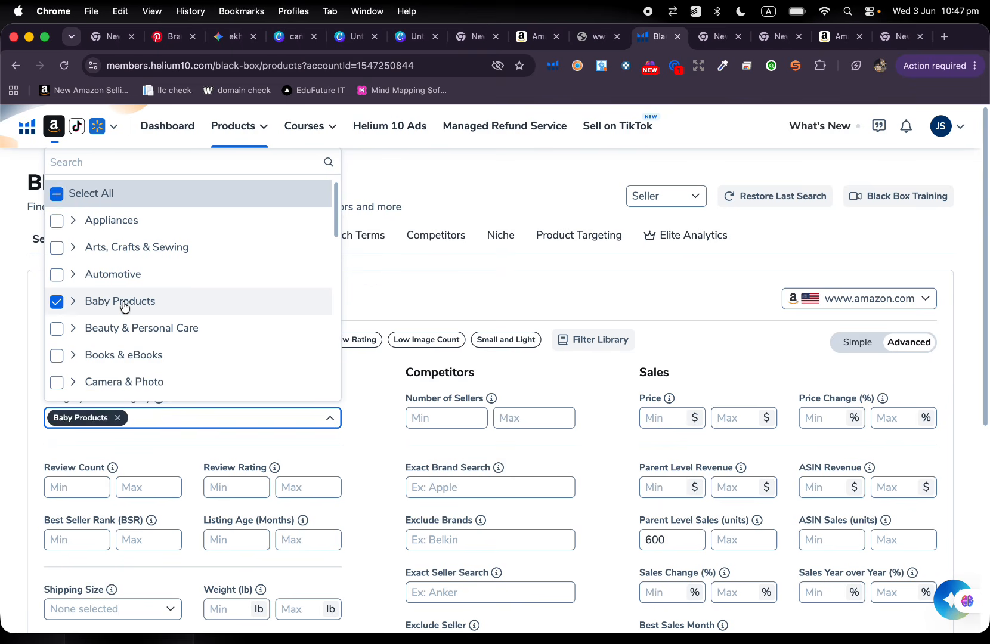
{"action": "left_click", "coordinate": [124, 310]}
{"action": "left_click", "coordinate": [123, 325]}
{"action": "scroll", "coordinate": [303, 297], "scroll_direction": "down", "scroll_amount": 10}
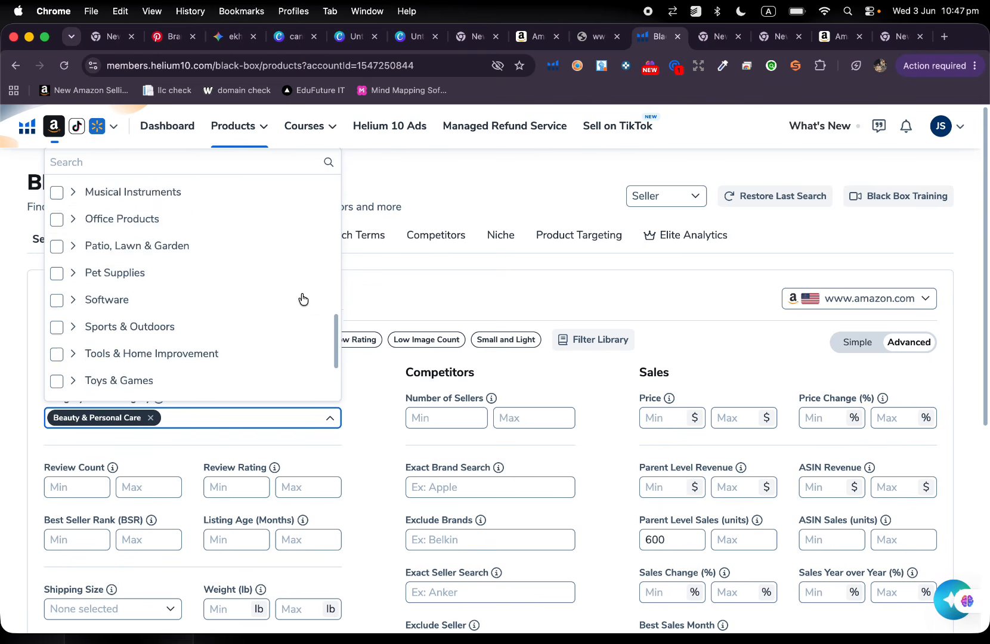
Try FOUNDETION as title keyword with STICK as excluded title keyword, and clear both fields again.
{"action": "scroll", "coordinate": [430, 307], "scroll_direction": "down", "scroll_amount": 5}
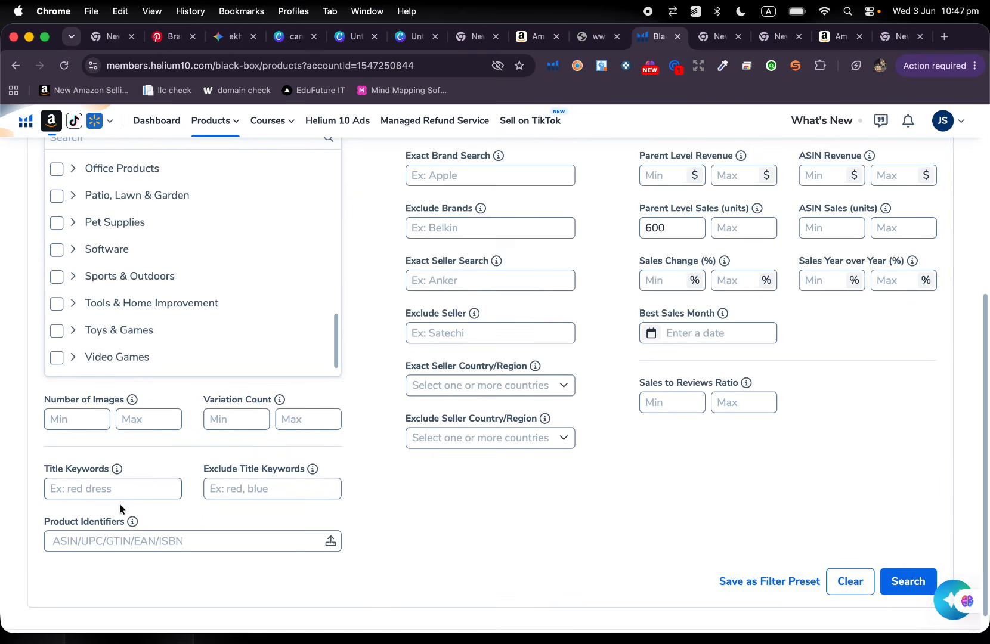
{"action": "left_click", "coordinate": [132, 488]}
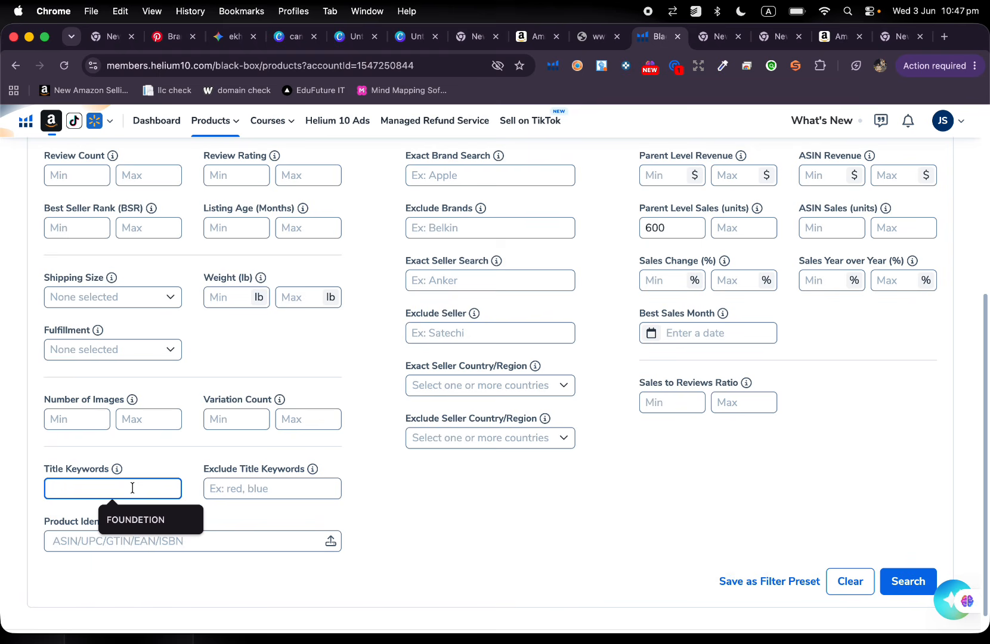
{"action": "left_click", "coordinate": [153, 524]}
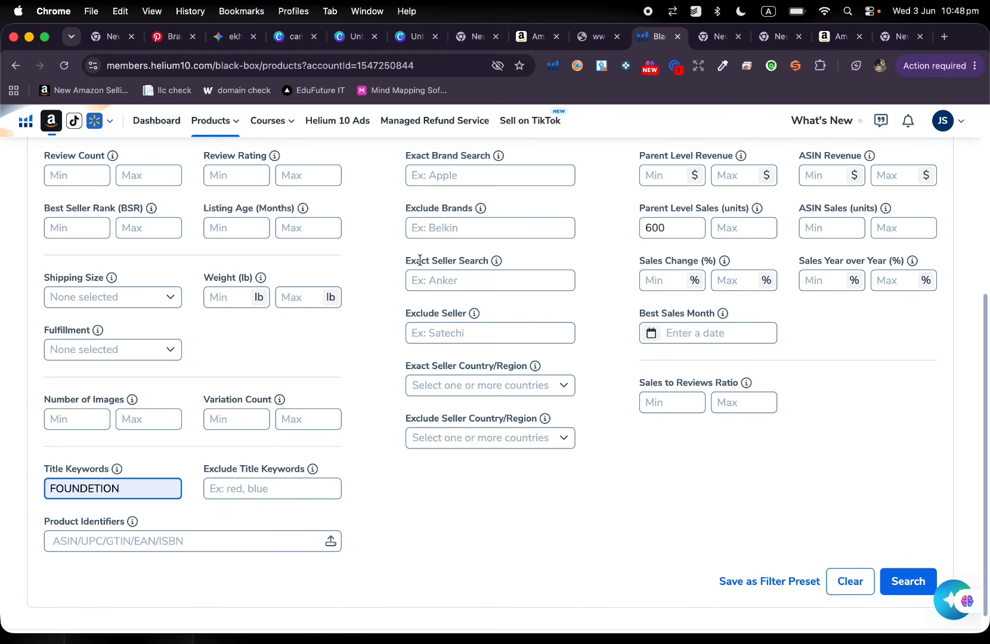
{"action": "left_click", "coordinate": [248, 491]}
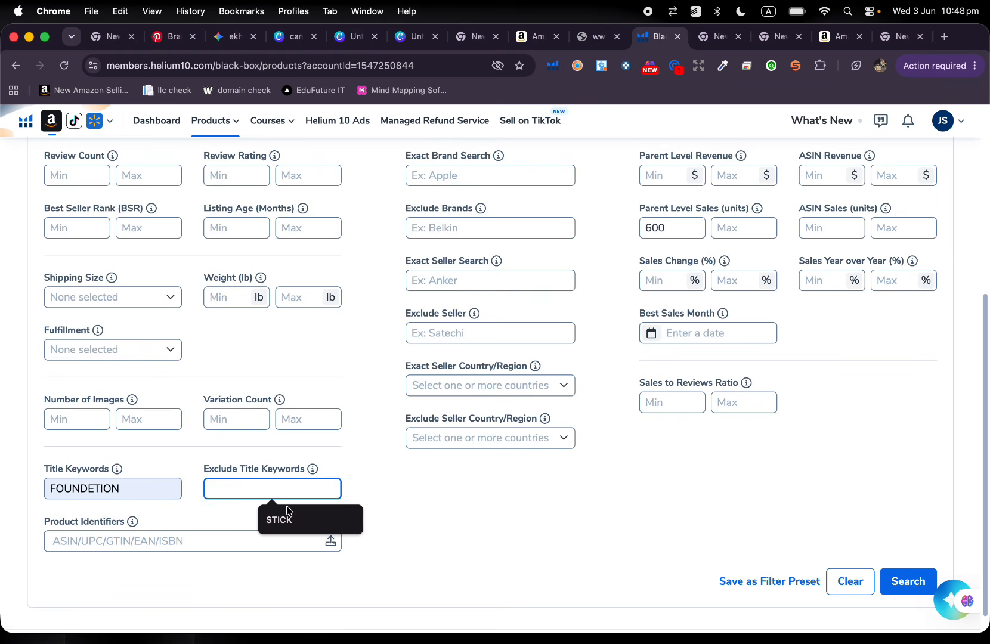
{"action": "left_click", "coordinate": [292, 513]}
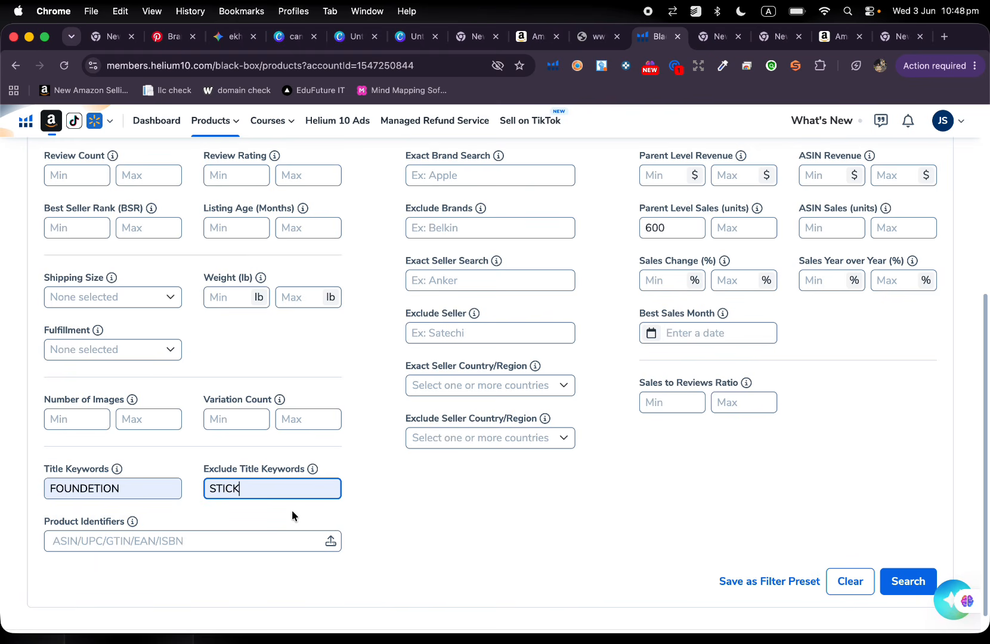
{"action": "key", "text": "BackSpace"}
{"action": "key", "text": "BackSpace"}
{"action": "key", "text": "BackSpace"}
{"action": "key", "text": "BackSpace"}
{"action": "key", "text": "BackSpace"}
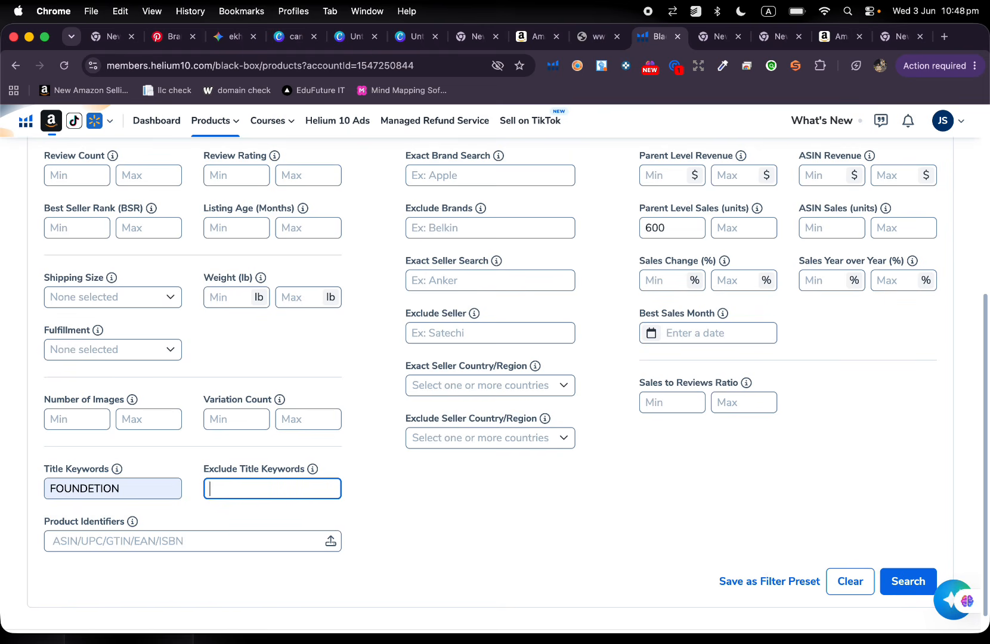
{"action": "key", "text": "BackSpace"}
{"action": "key", "text": "BackSpace"}
{"action": "key", "text": "BackSpace"}
{"action": "key", "text": "BackSpace"}
{"action": "key", "text": "BackSpace"}
{"action": "key", "text": "BackSpace"}
{"action": "key", "text": "BackSpace"}
{"action": "key", "text": "BackSpace"}
{"action": "key", "text": "BackSpace"}
{"action": "key", "text": "BackSpace"}
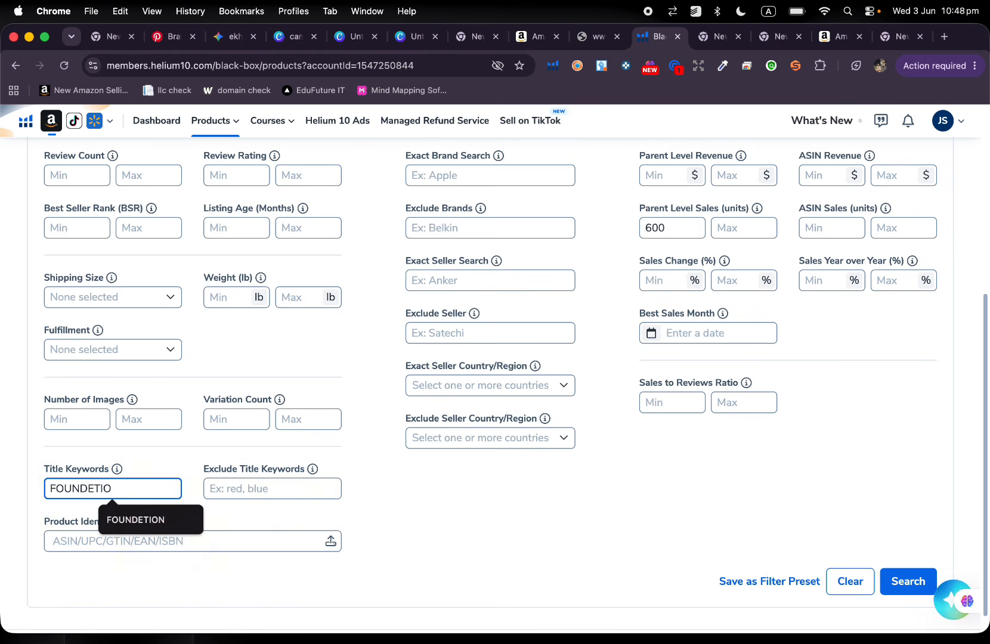
{"action": "left_click", "coordinate": [381, 523]}
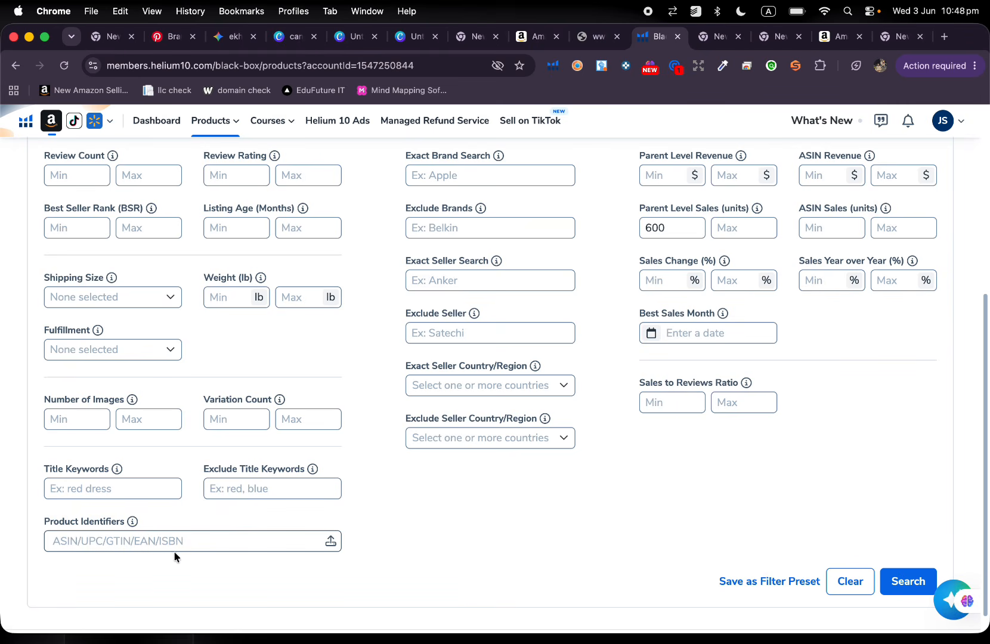
Try a maximum of 3 and of 2 sellers in the competitor filters, and clear the value again.
{"action": "scroll", "coordinate": [385, 544], "scroll_direction": "up", "scroll_amount": 5}
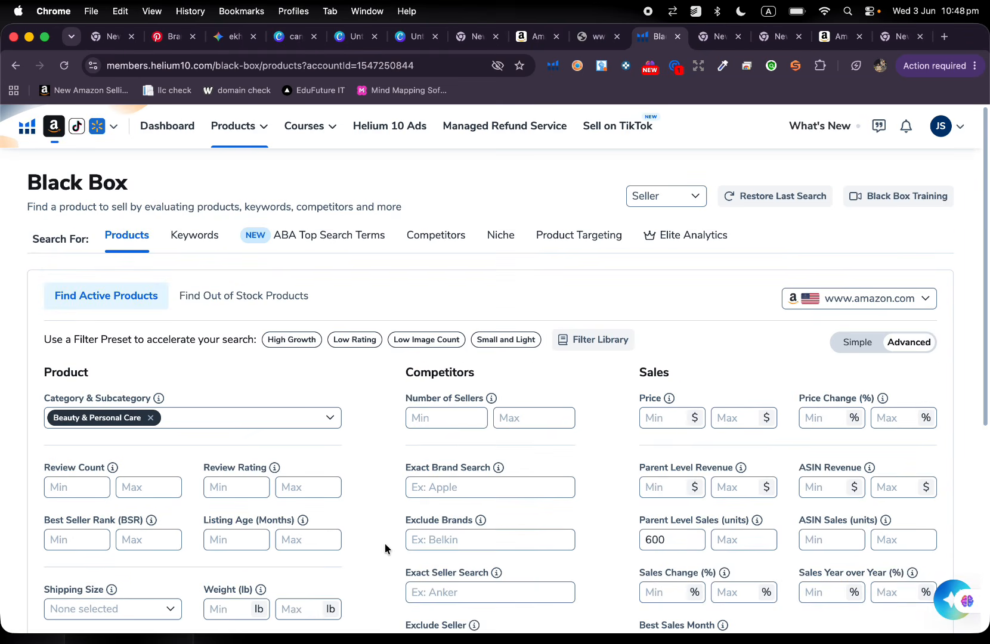
{"action": "scroll", "coordinate": [385, 547], "scroll_direction": "down", "scroll_amount": 5}
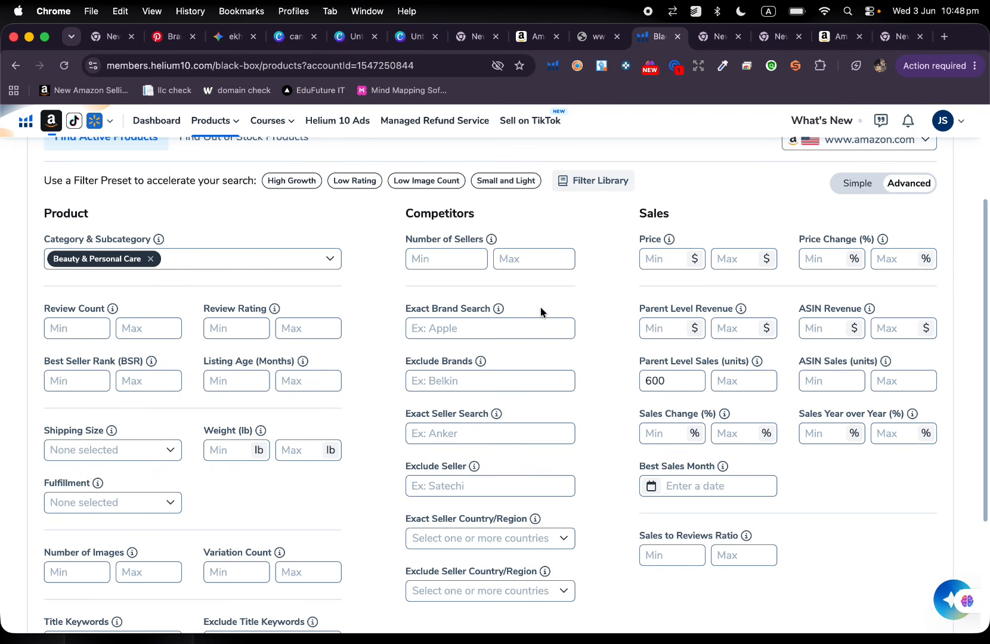
{"action": "scroll", "coordinate": [599, 340], "scroll_direction": "down", "scroll_amount": 2}
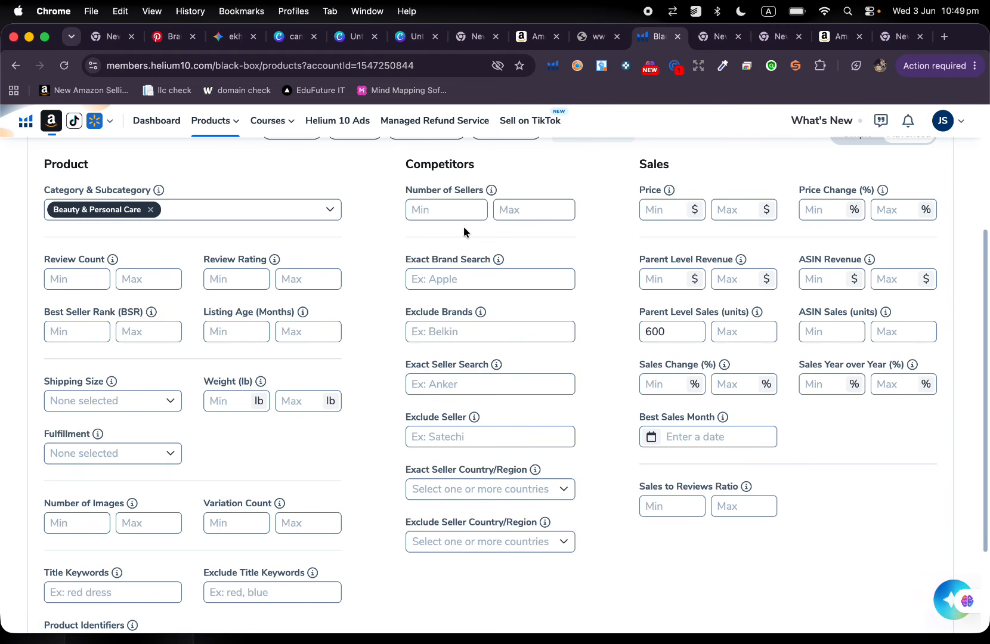
{"action": "left_click", "coordinate": [510, 213]}
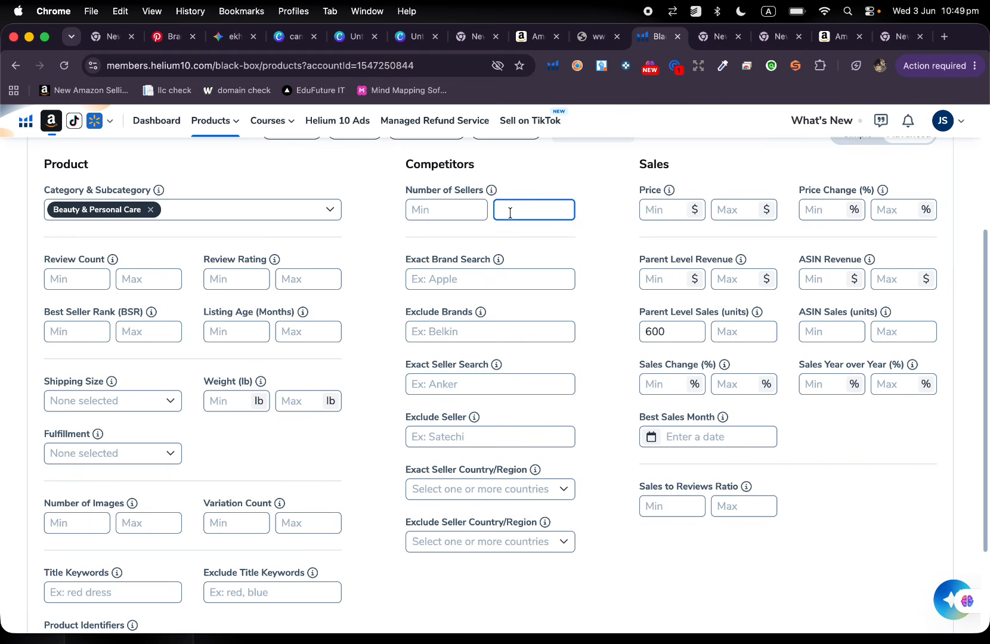
{"action": "type", "text": "3"}
{"action": "key", "text": "BackSpace"}
{"action": "type", "text": "2"}
{"action": "key", "text": "BackSpace"}
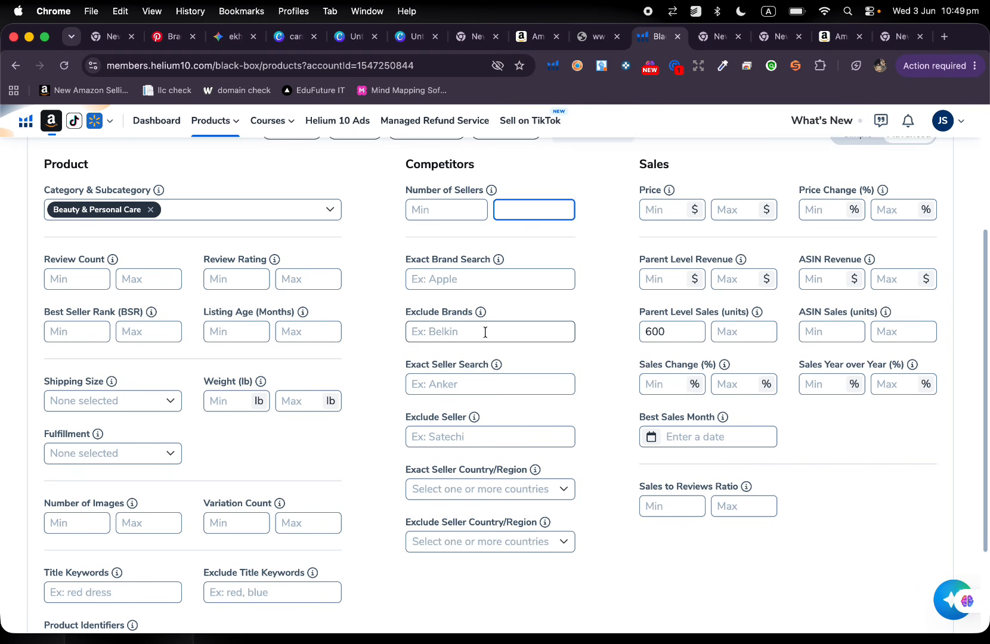
Review the brand and seller filters and browse the countries offered for the exact seller country.
{"action": "scroll", "coordinate": [484, 332], "scroll_direction": "down", "scroll_amount": 1}
{"action": "scroll", "coordinate": [484, 332], "scroll_direction": "down", "scroll_amount": 2}
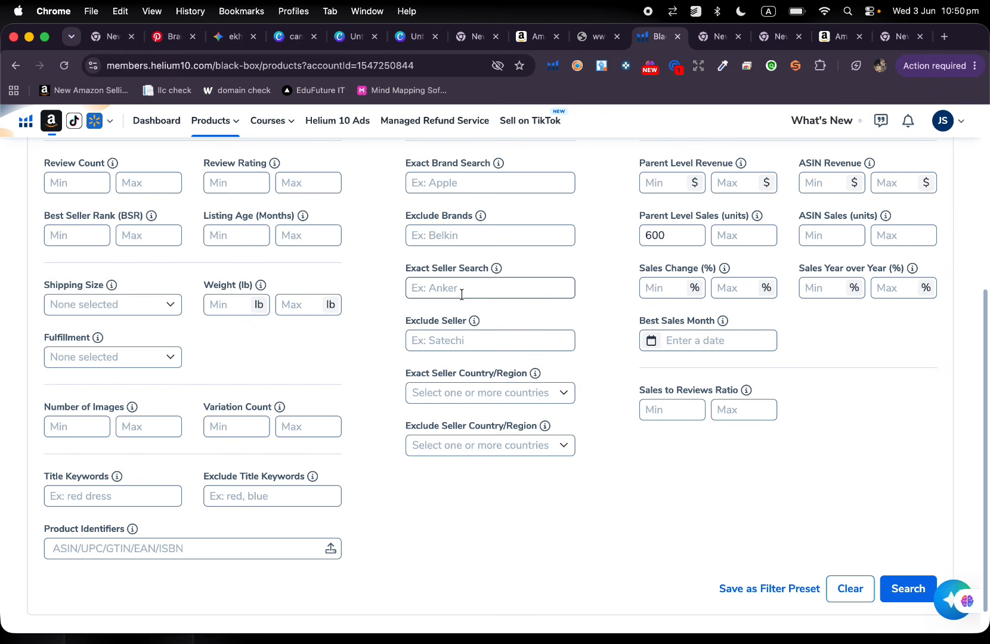
{"action": "left_click", "coordinate": [475, 338]}
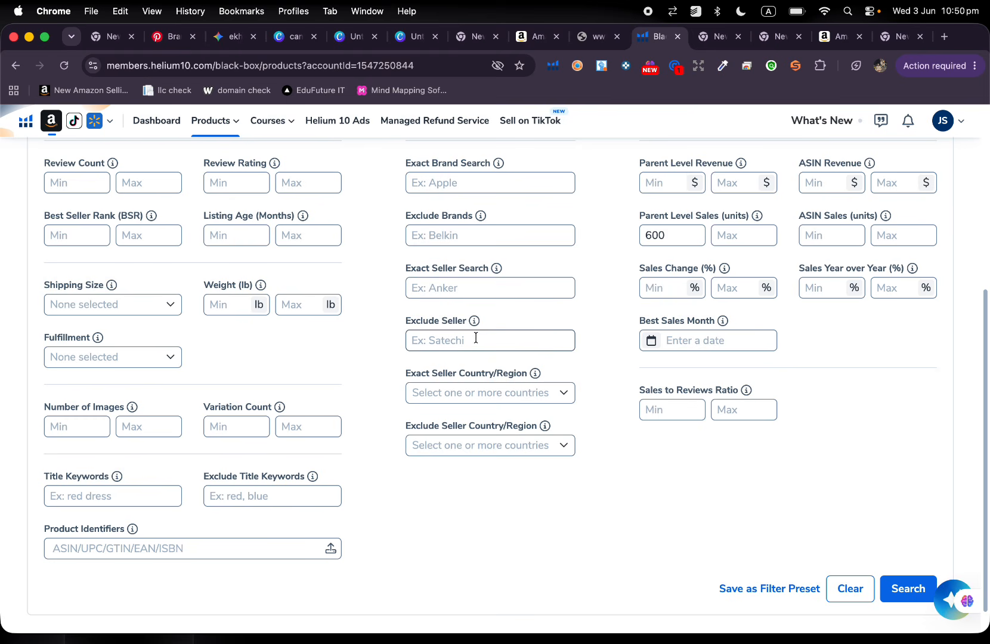
{"action": "left_click", "coordinate": [481, 388]}
{"action": "scroll", "coordinate": [525, 319], "scroll_direction": "down", "scroll_amount": 20}
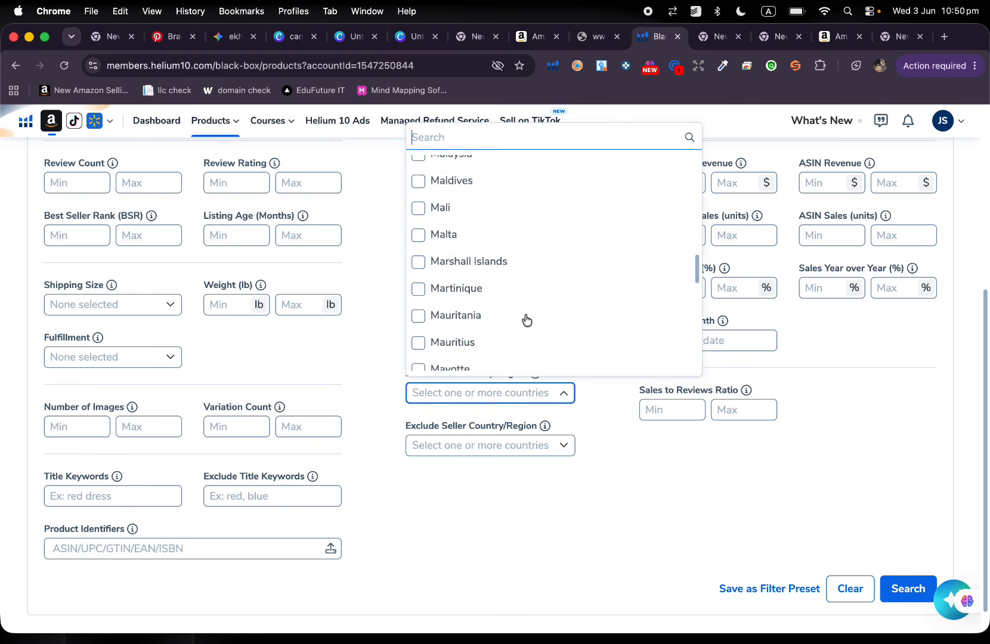
{"action": "scroll", "coordinate": [526, 320], "scroll_direction": "down", "scroll_amount": 20}
{"action": "scroll", "coordinate": [523, 313], "scroll_direction": "up", "scroll_amount": 2}
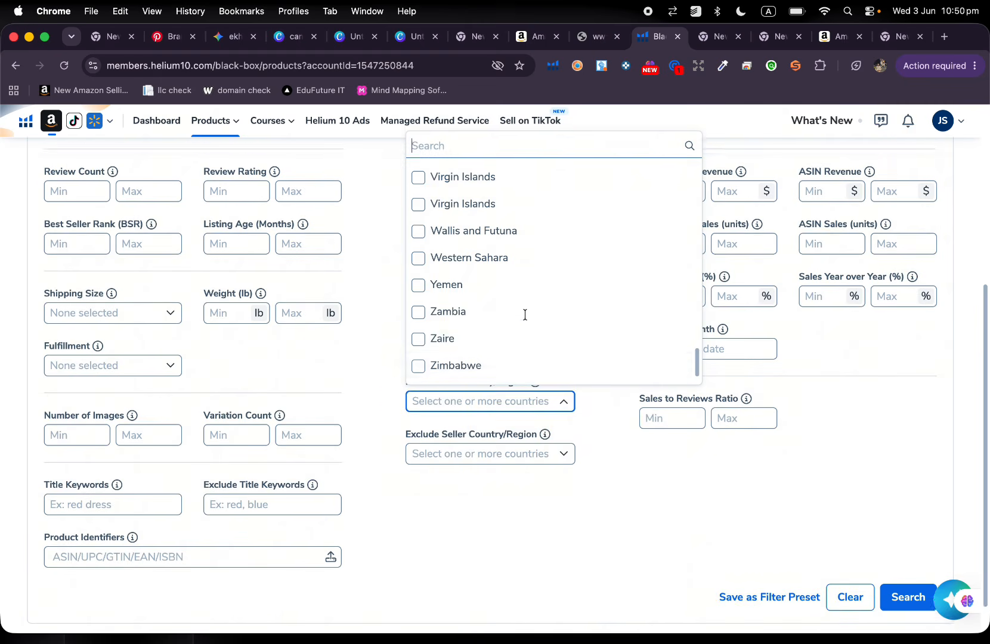
{"action": "scroll", "coordinate": [523, 357], "scroll_direction": "down", "scroll_amount": 1}
{"action": "left_click", "coordinate": [520, 384]}
Try Afghanistan, Austria and Bahrain as exact seller countries and remove all three again.
{"action": "left_click", "coordinate": [516, 388]}
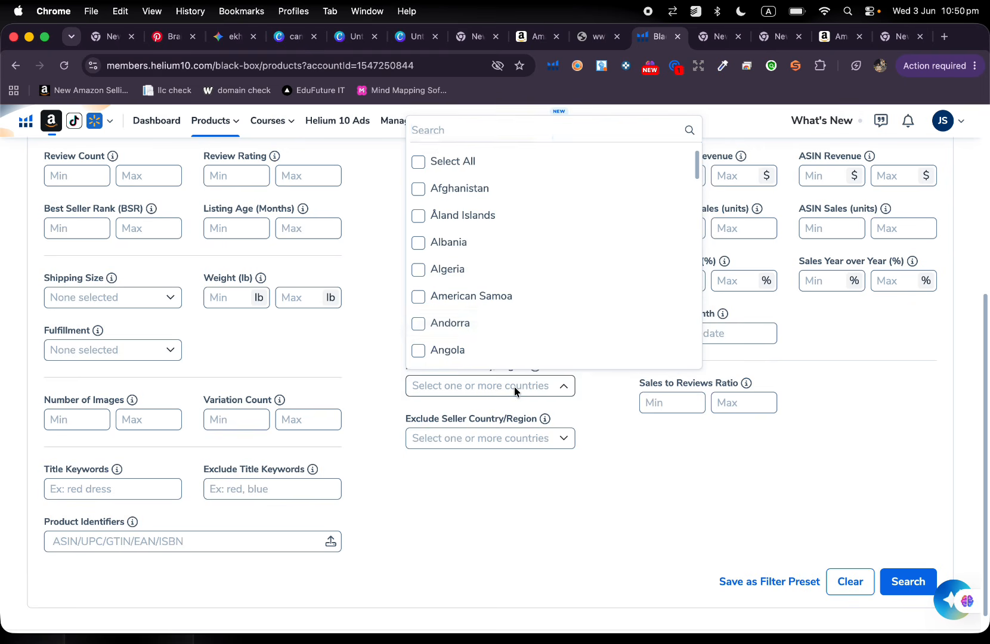
{"action": "left_click", "coordinate": [508, 191]}
{"action": "scroll", "coordinate": [521, 301], "scroll_direction": "down", "scroll_amount": 4}
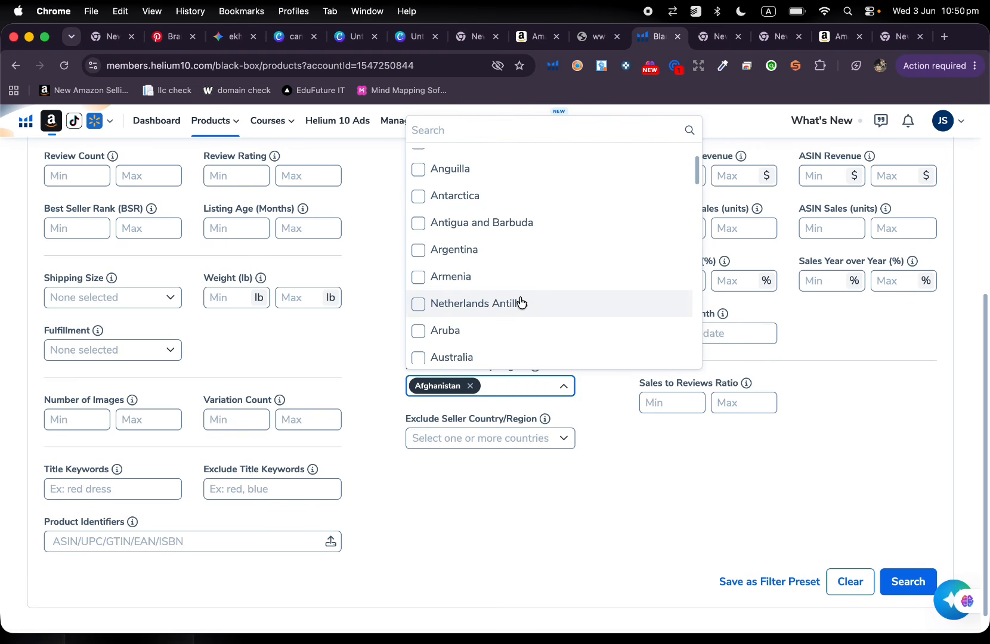
{"action": "scroll", "coordinate": [518, 336], "scroll_direction": "down", "scroll_amount": 2}
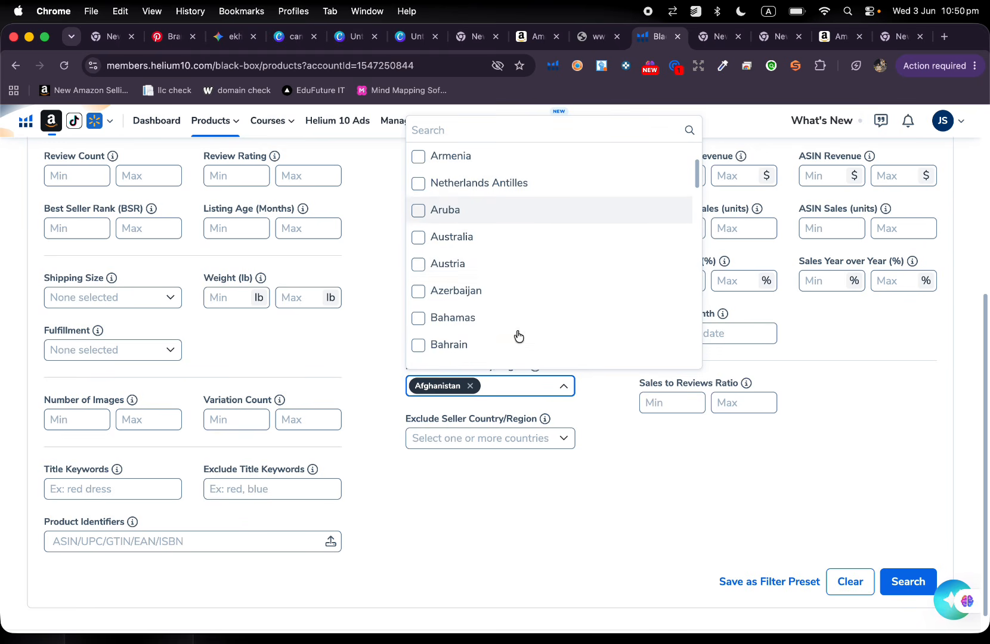
{"action": "left_click", "coordinate": [518, 273]}
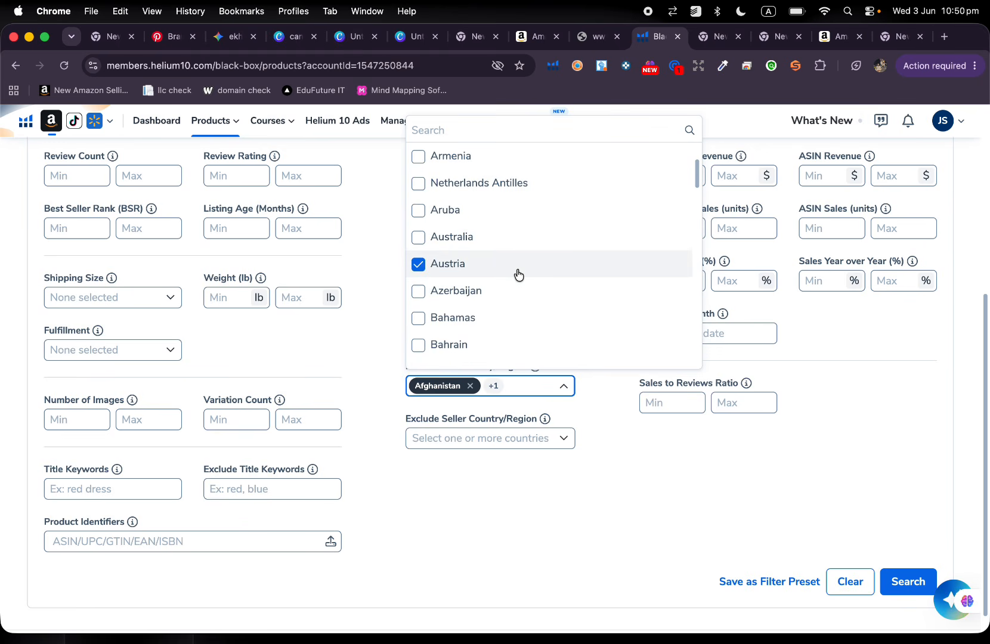
{"action": "left_click", "coordinate": [506, 345]}
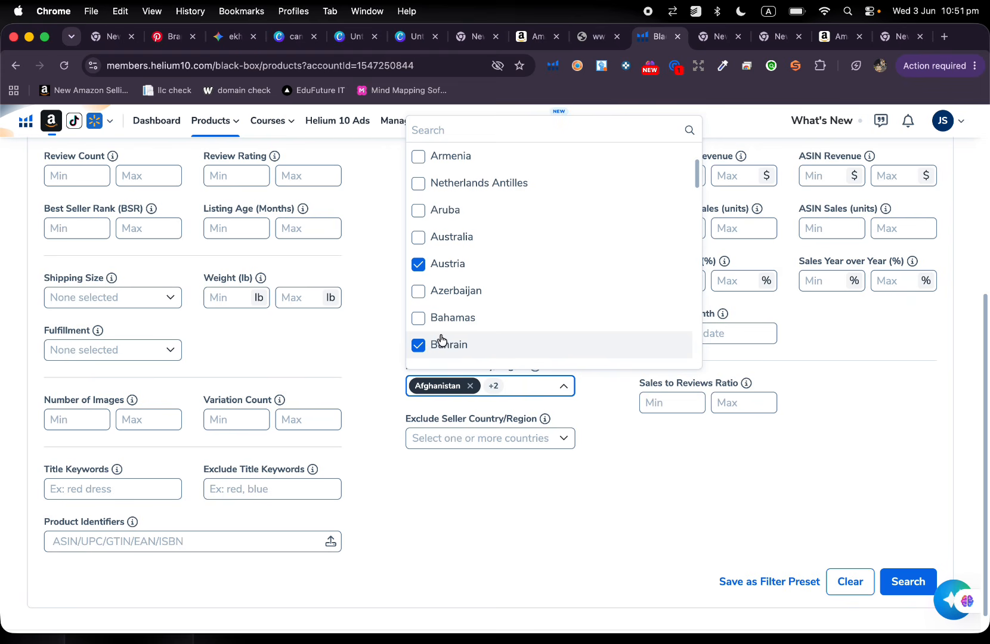
{"action": "left_click", "coordinate": [471, 386]}
{"action": "left_click", "coordinate": [474, 387]}
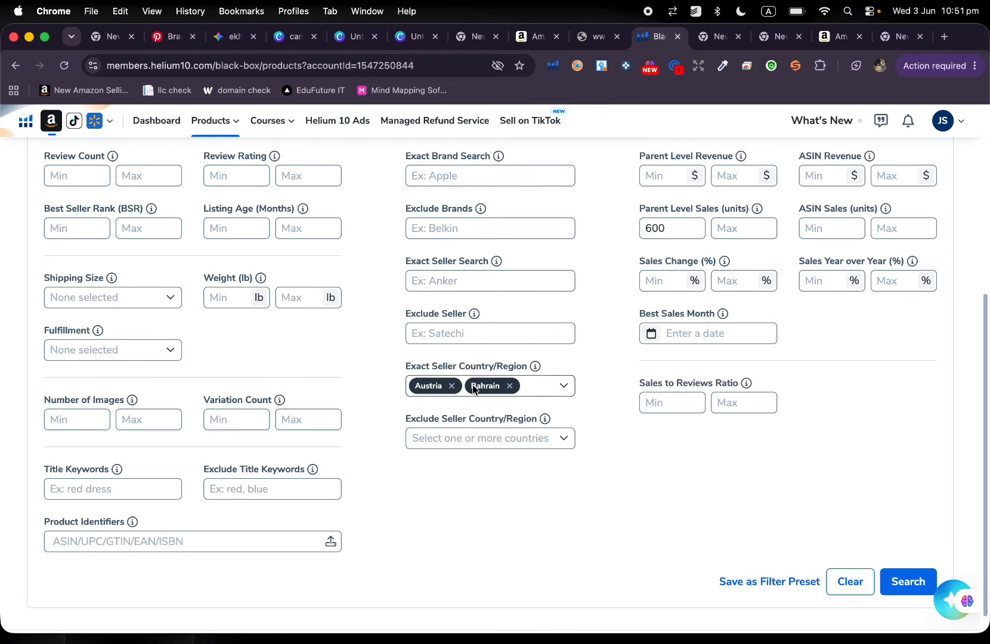
{"action": "left_click", "coordinate": [452, 386]}
{"action": "left_click", "coordinate": [454, 386]}
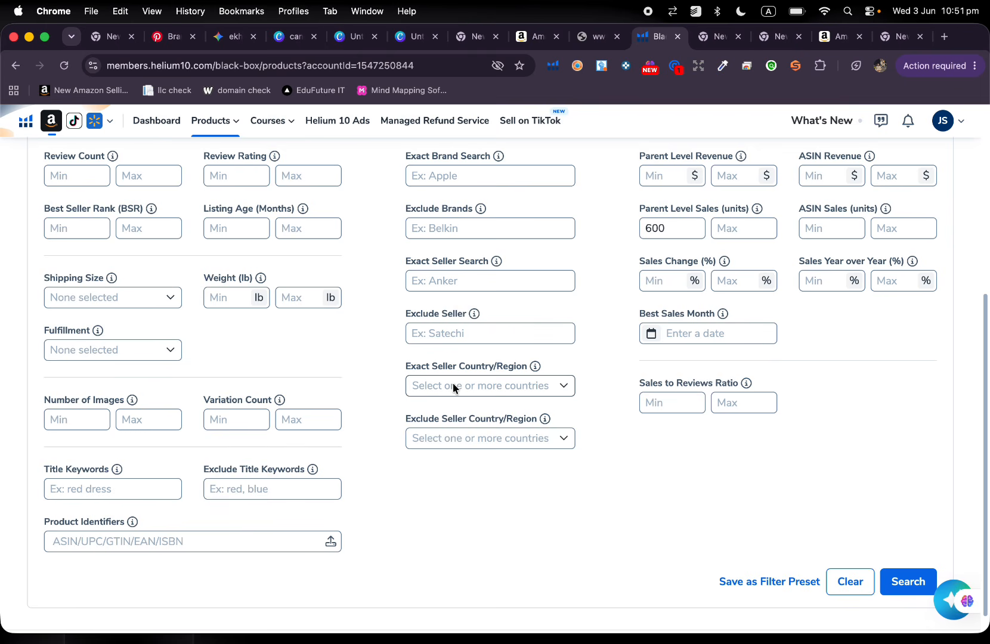
Try Afghanistan as an excluded seller country and deselect it again.
{"action": "left_click", "coordinate": [473, 438]}
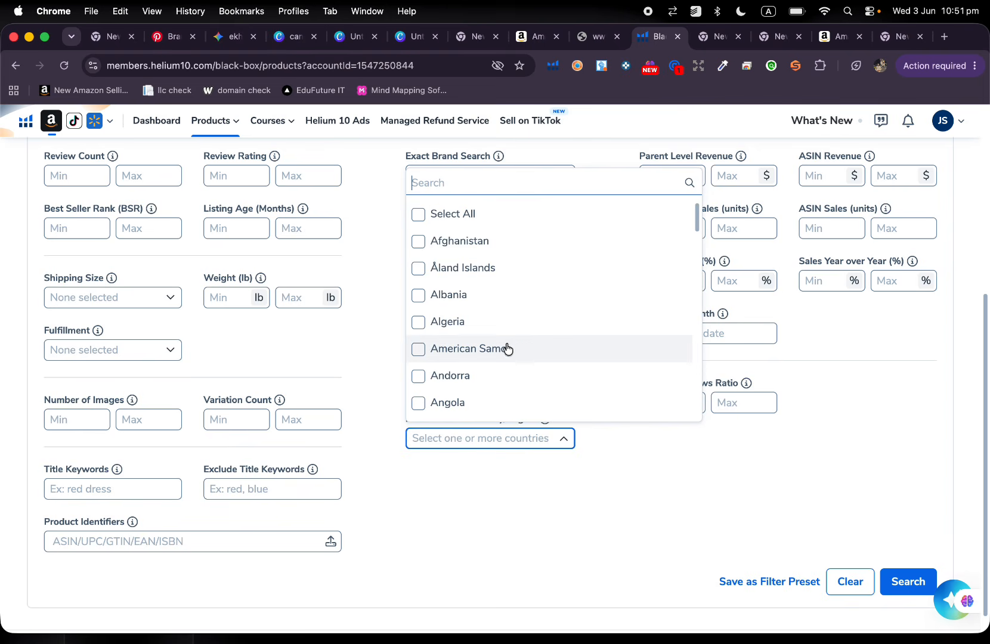
{"action": "left_click", "coordinate": [482, 248]}
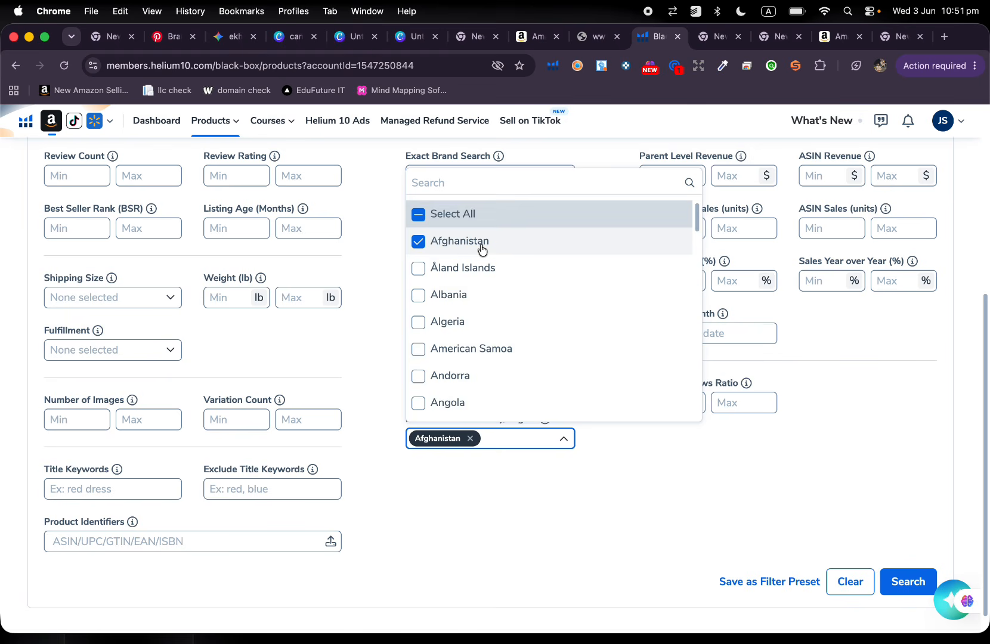
{"action": "scroll", "coordinate": [482, 249], "scroll_direction": "down", "scroll_amount": 1}
{"action": "scroll", "coordinate": [465, 238], "scroll_direction": "up", "scroll_amount": 1}
{"action": "left_click", "coordinate": [417, 240]}
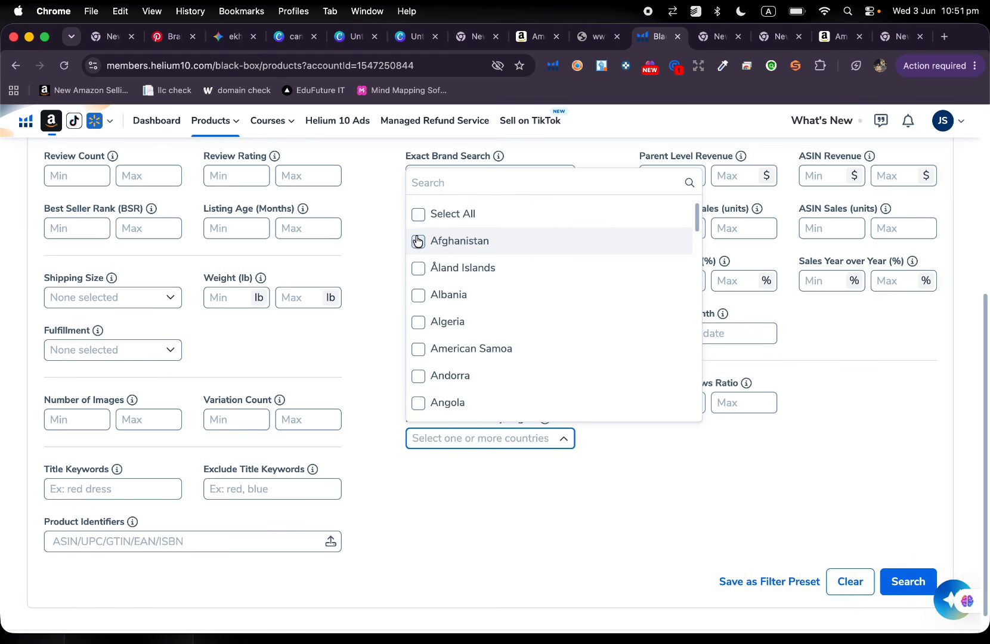
Close the excluded seller country list, then try a minimum price change of 10% and clear it again.
{"action": "left_click", "coordinate": [542, 487]}
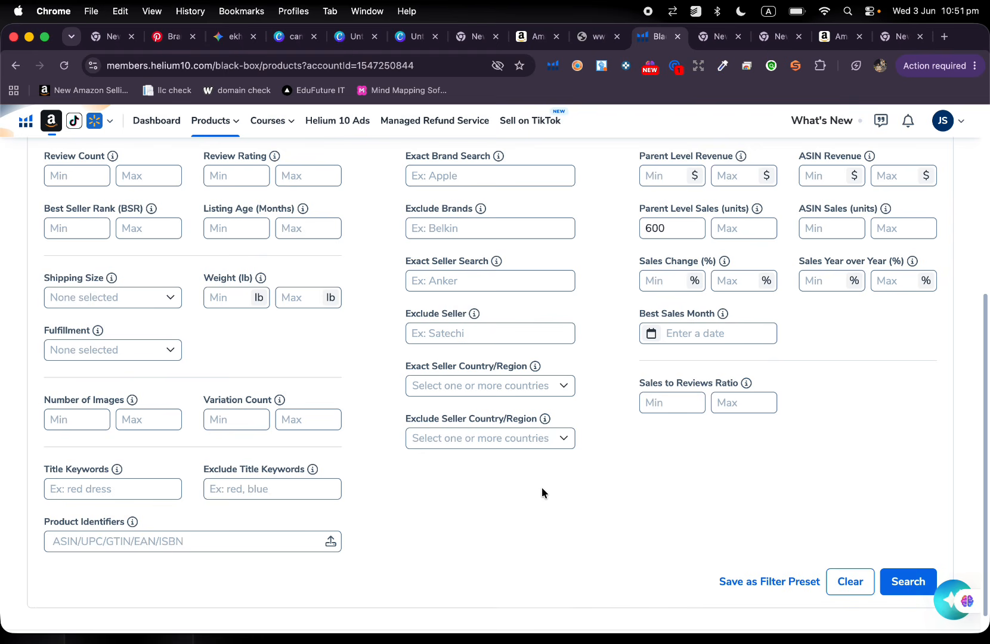
{"action": "scroll", "coordinate": [542, 488], "scroll_direction": "up", "scroll_amount": 5}
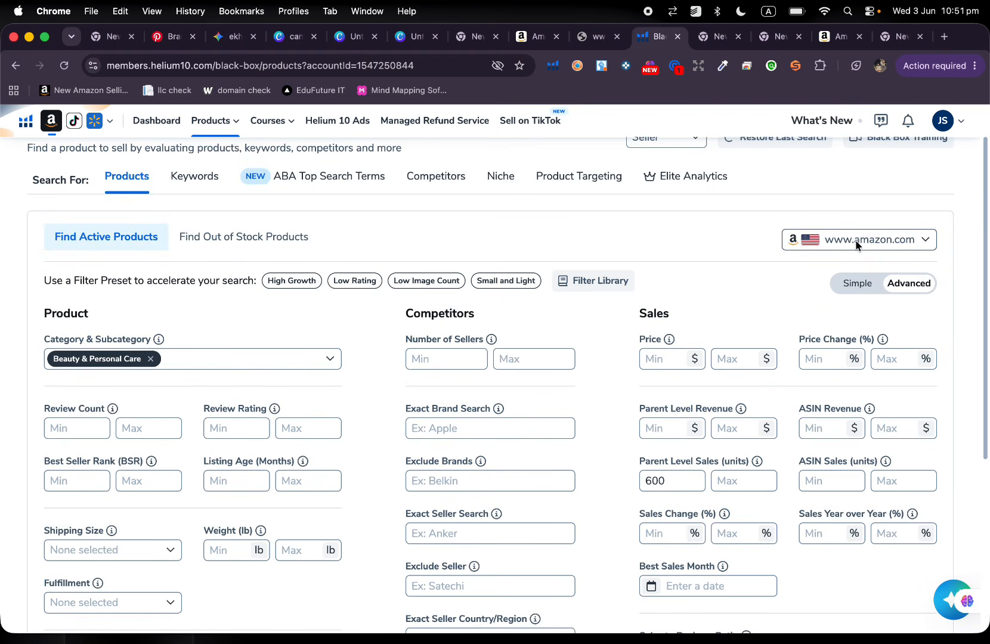
{"action": "scroll", "coordinate": [587, 392], "scroll_direction": "down", "scroll_amount": 2}
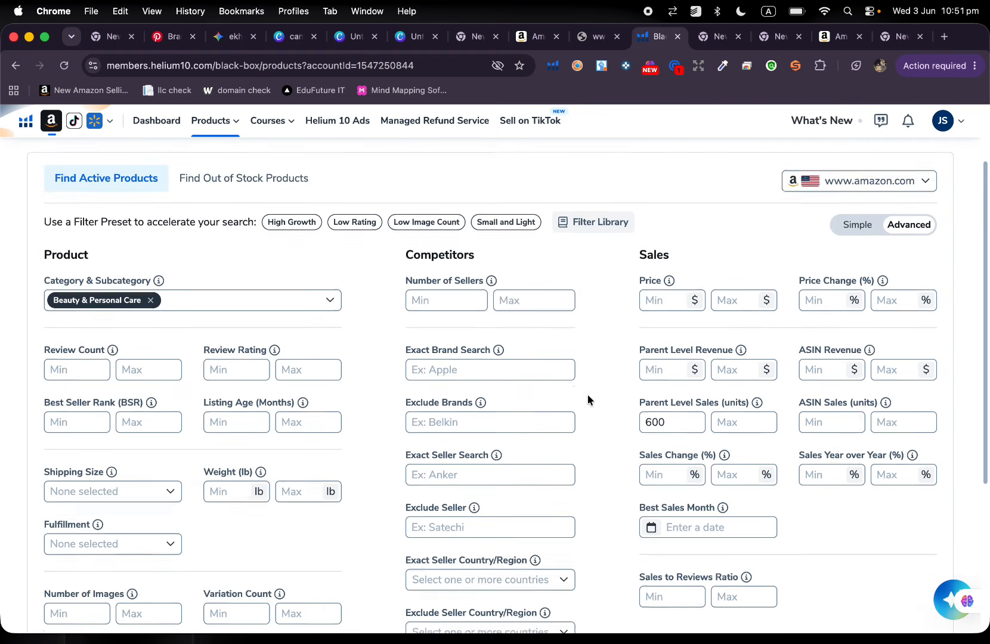
{"action": "scroll", "coordinate": [587, 394], "scroll_direction": "down", "scroll_amount": 1}
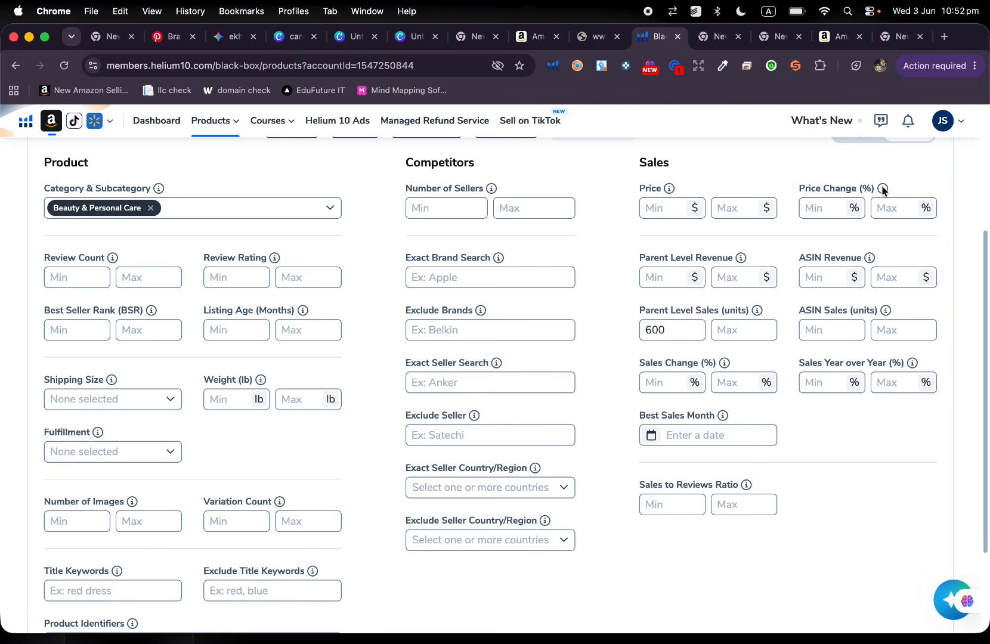
{"action": "mouse_move", "coordinate": [882, 189]}
{"action": "left_click", "coordinate": [825, 208]}
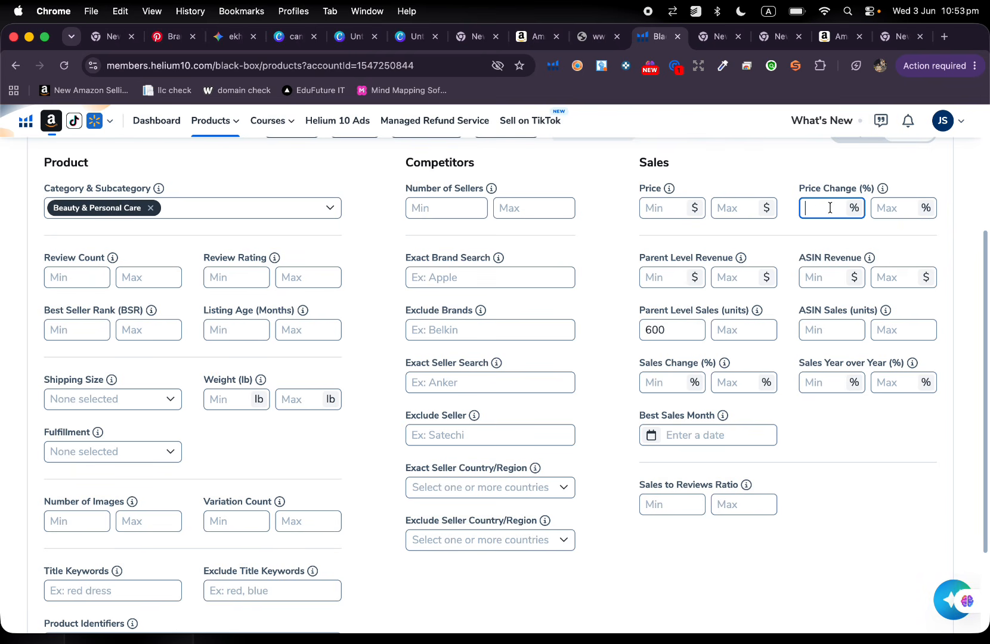
{"action": "type", "text": "10"}
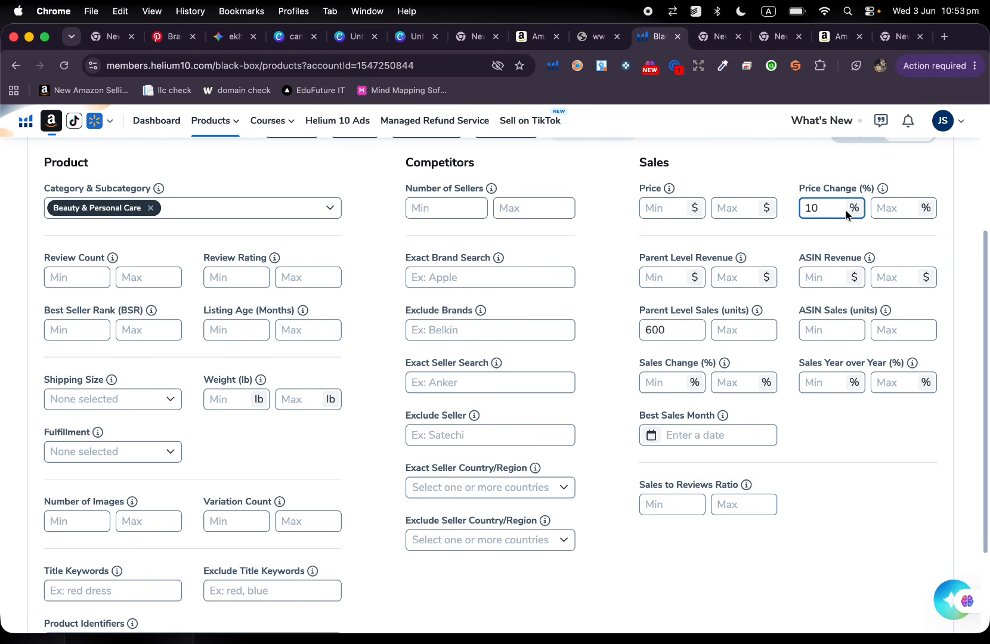
{"action": "key", "text": "BackSpace"}
{"action": "key", "text": "BackSpace"}
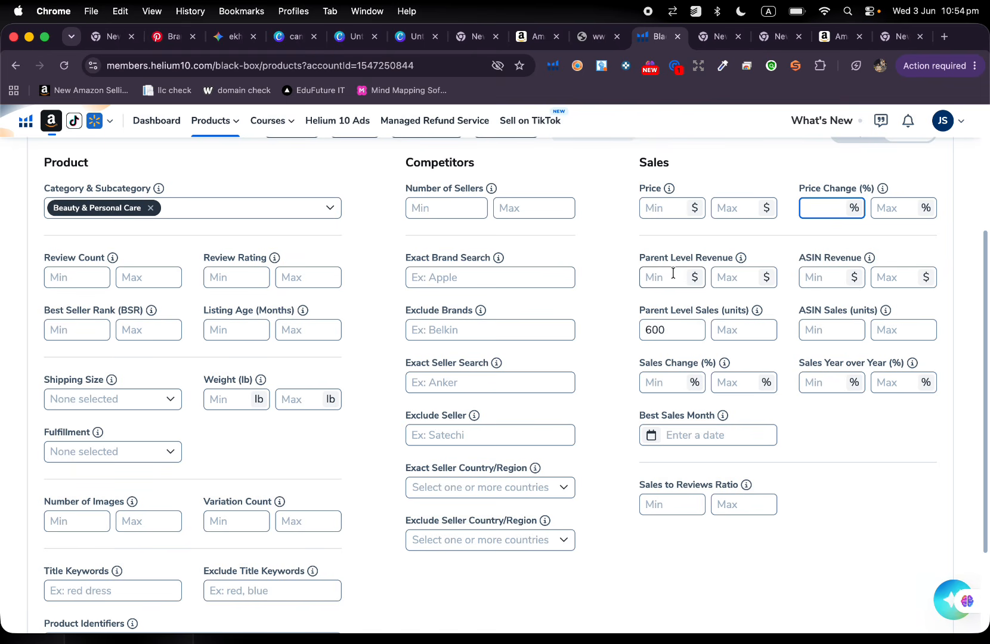
Switch to the Amazon oatmeal soap listing and examine its product summary, brand and pricing.
{"action": "left_click", "coordinate": [531, 37]}
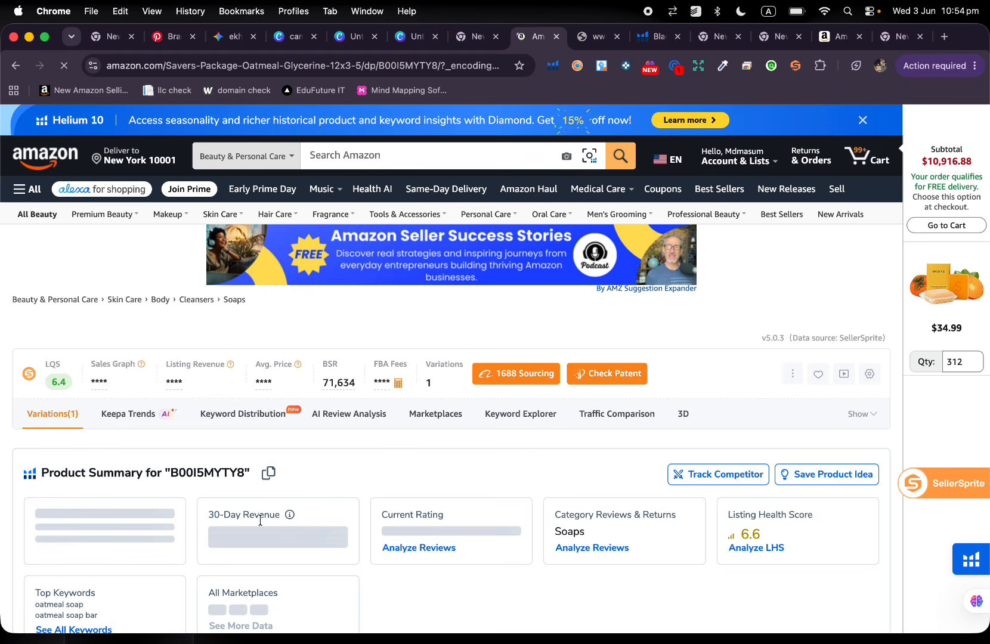
{"action": "scroll", "coordinate": [253, 525], "scroll_direction": "down", "scroll_amount": 2}
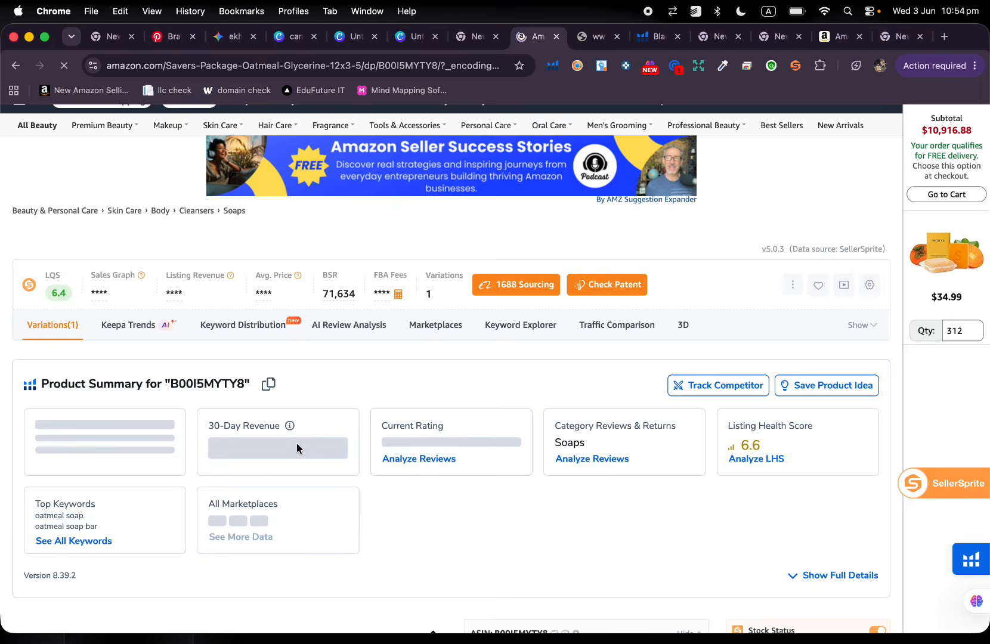
{"action": "scroll", "coordinate": [297, 448], "scroll_direction": "down", "scroll_amount": 1}
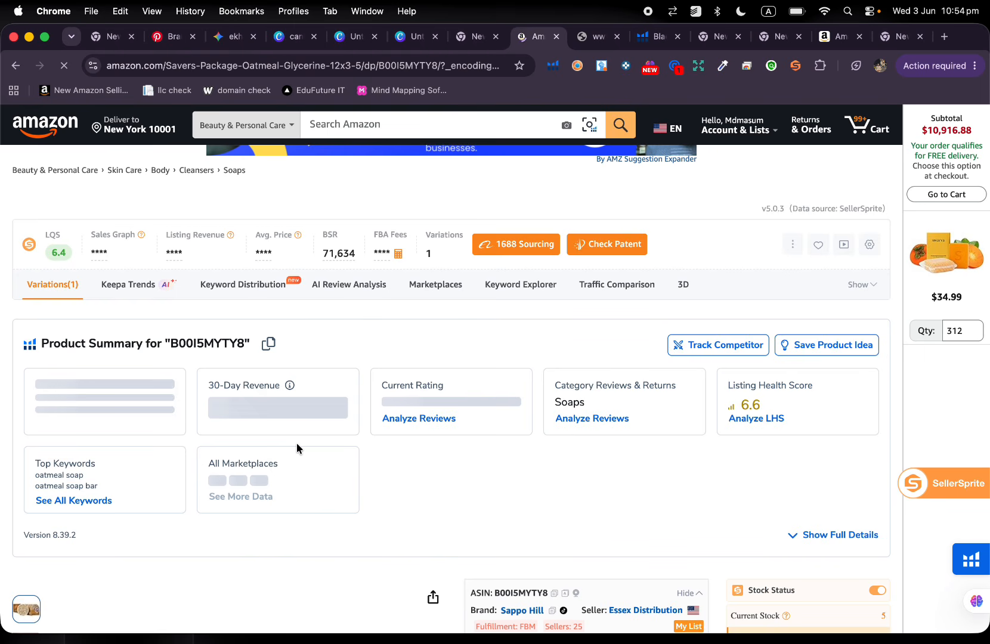
{"action": "scroll", "coordinate": [297, 442], "scroll_direction": "down", "scroll_amount": 15}
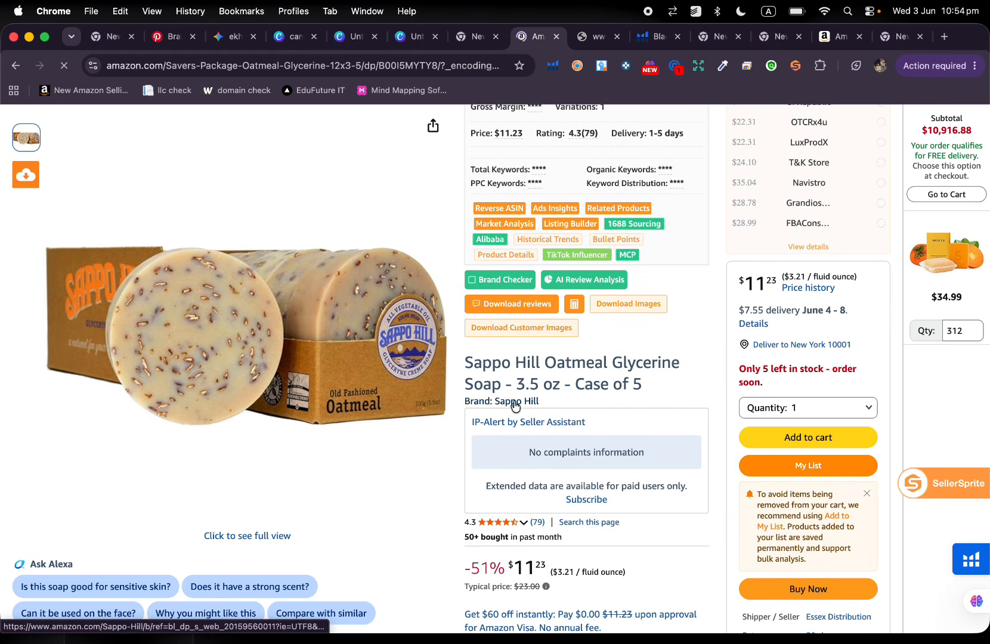
{"action": "mouse_move", "coordinate": [370, 307]}
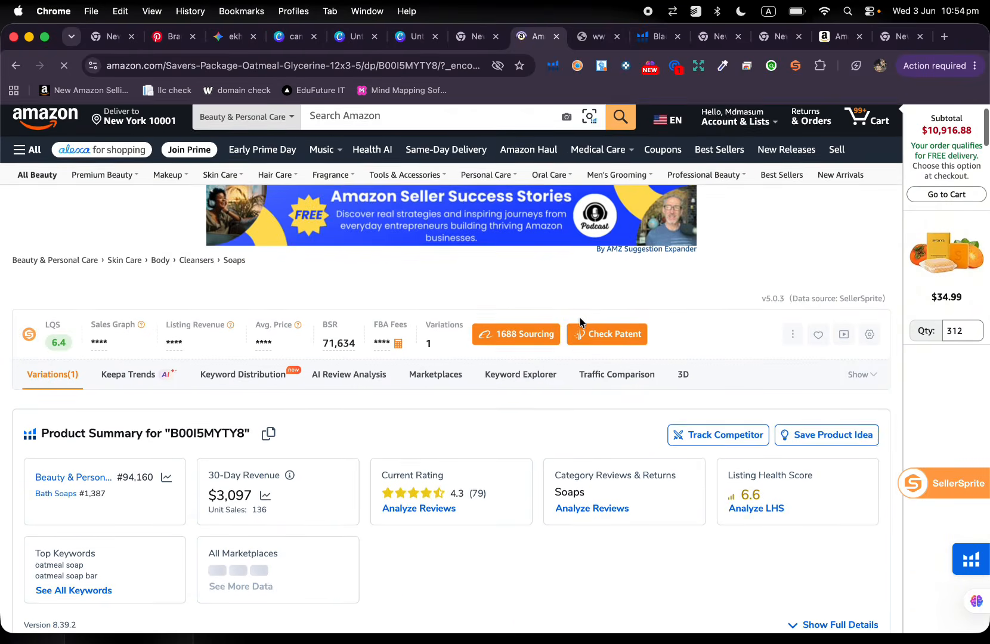
{"action": "scroll", "coordinate": [304, 348], "scroll_direction": "down", "scroll_amount": 3}
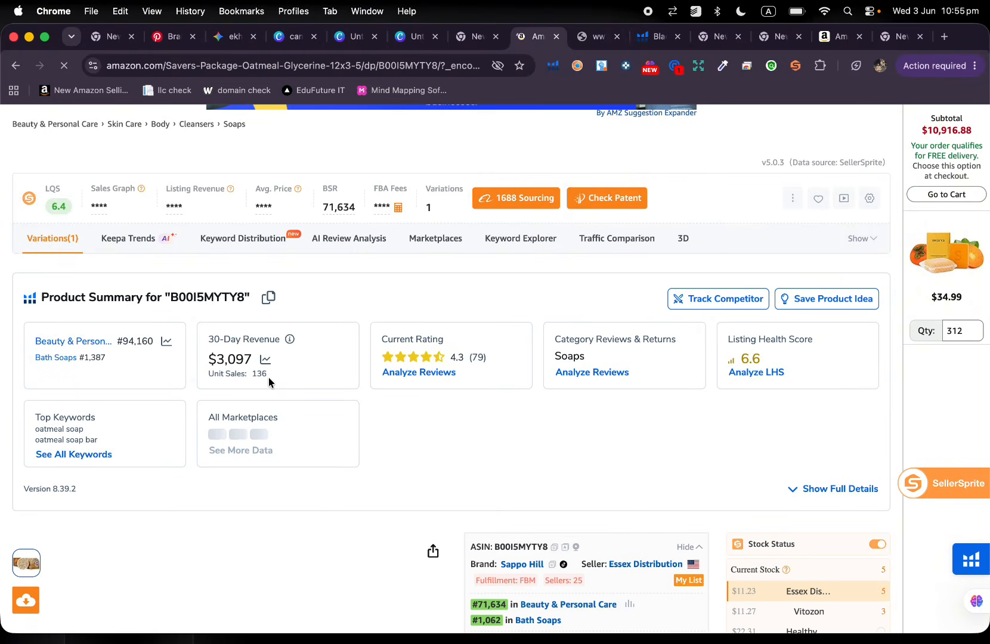
Return to Black Box, try a minimum parent level revenue of $100000 and clear it again.
{"action": "left_click", "coordinate": [656, 38]}
{"action": "scroll", "coordinate": [594, 260], "scroll_direction": "up", "scroll_amount": 3}
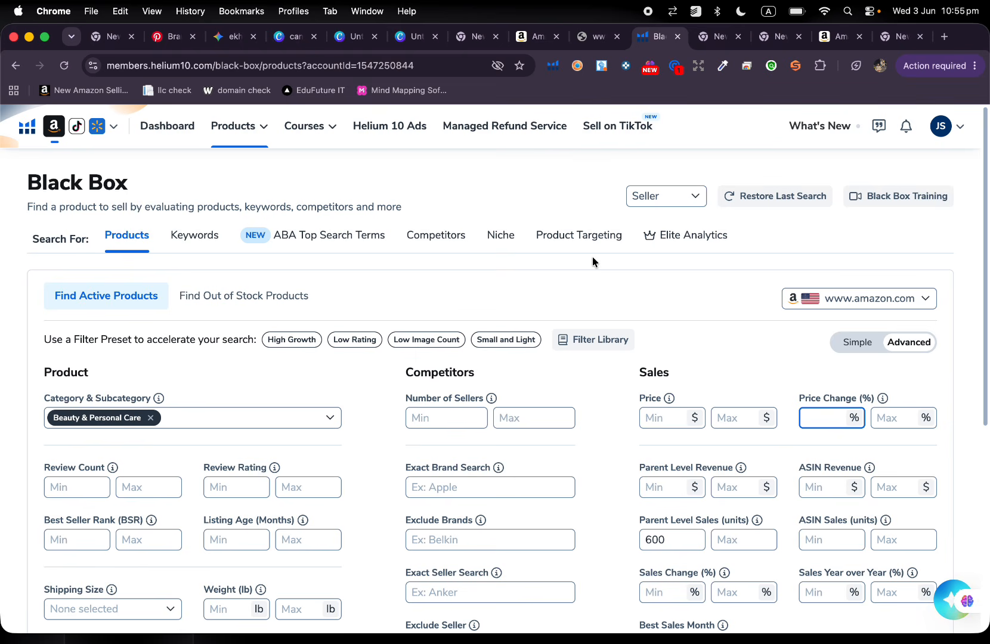
{"action": "scroll", "coordinate": [592, 257], "scroll_direction": "down", "scroll_amount": 2}
{"action": "scroll", "coordinate": [592, 257], "scroll_direction": "down", "scroll_amount": 1}
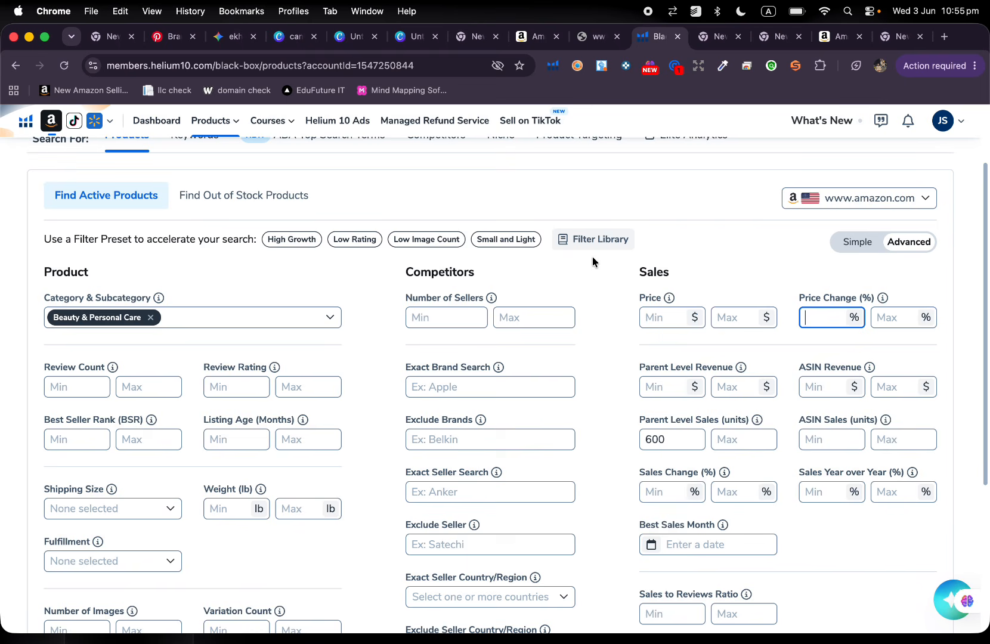
{"action": "scroll", "coordinate": [592, 257], "scroll_direction": "down", "scroll_amount": 2}
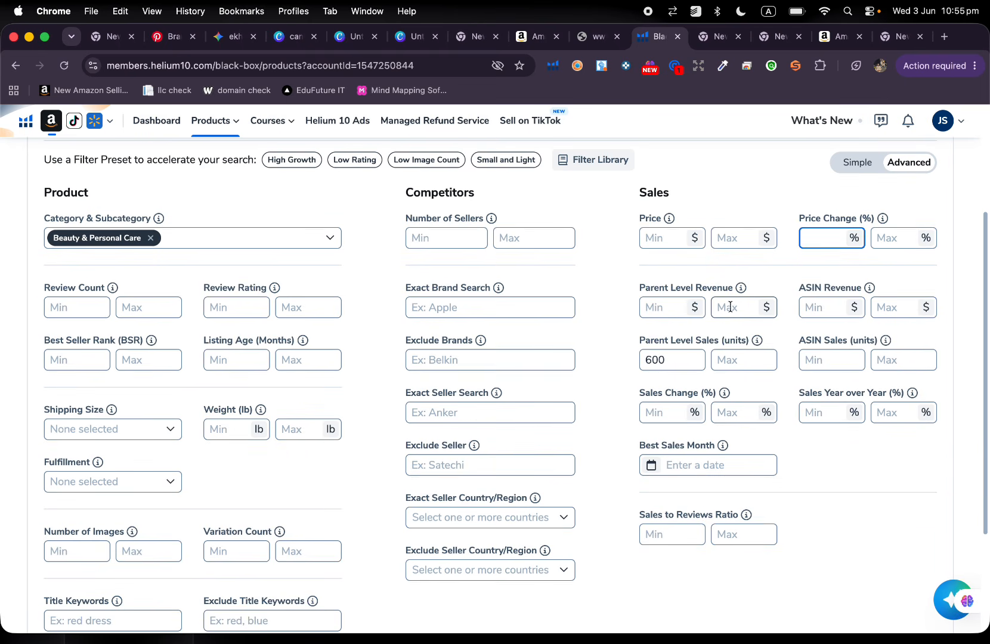
{"action": "left_click", "coordinate": [678, 307]}
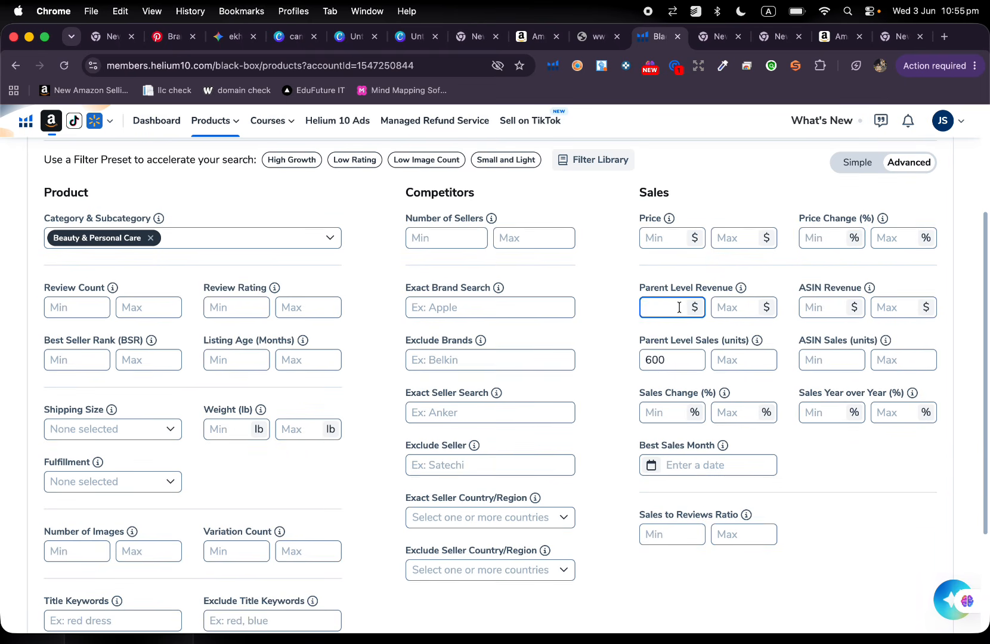
{"action": "type", "text": "100000"}
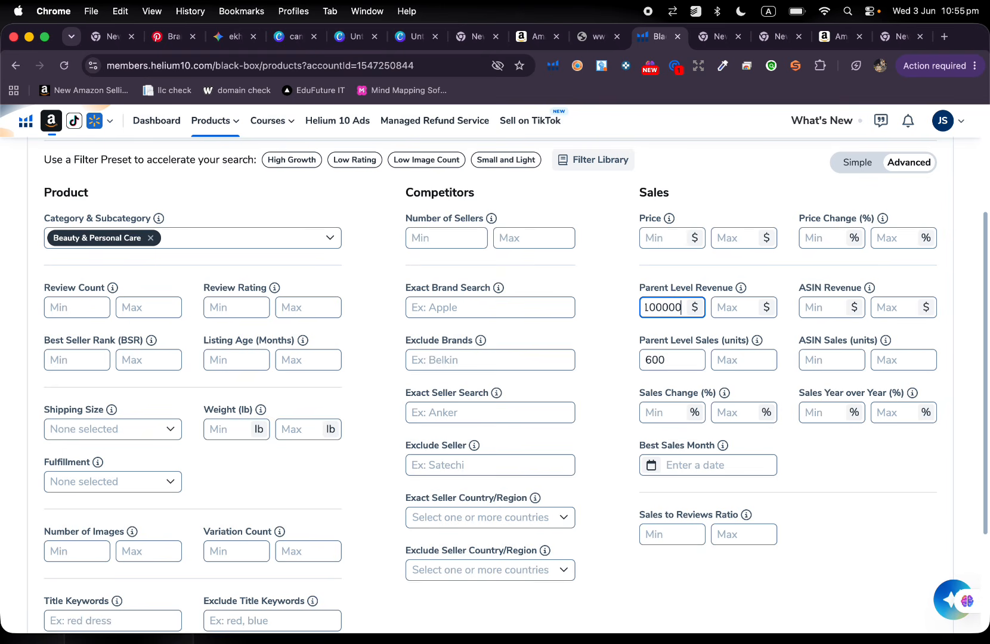
{"action": "key", "text": "BackSpace"}
{"action": "key", "text": "BackSpace"}
{"action": "key", "text": "BackSpace"}
{"action": "key", "text": "BackSpace"}
{"action": "key", "text": "BackSpace"}
{"action": "key", "text": "BackSpace"}
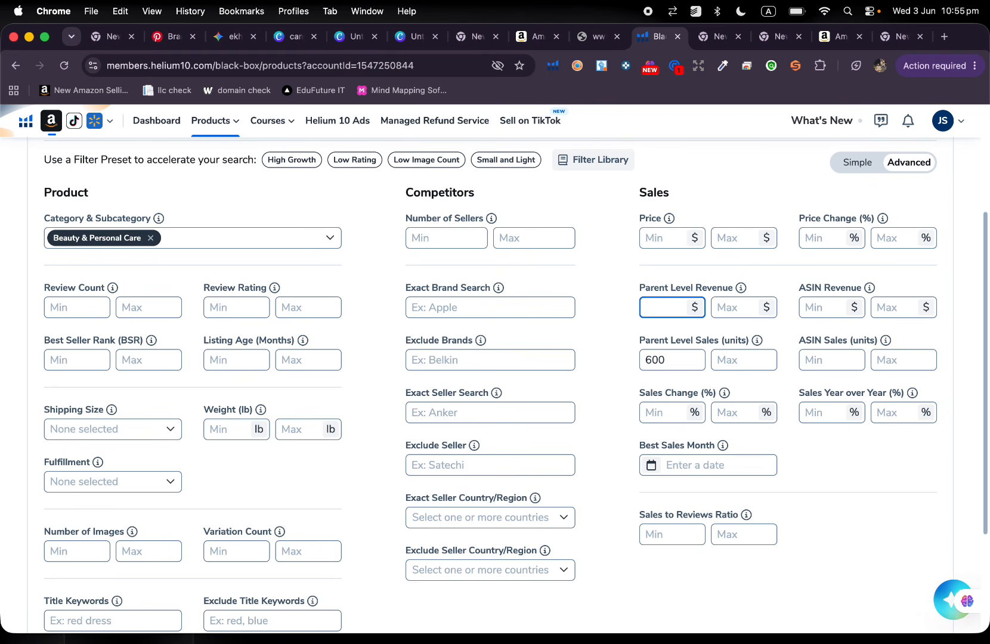
Remove the existing minimum for parent level sales, try 100 units instead and leave the minimum empty.
{"action": "left_click", "coordinate": [684, 363]}
{"action": "key", "text": "BackSpace"}
{"action": "key", "text": "BackSpace"}
{"action": "key", "text": "BackSpace"}
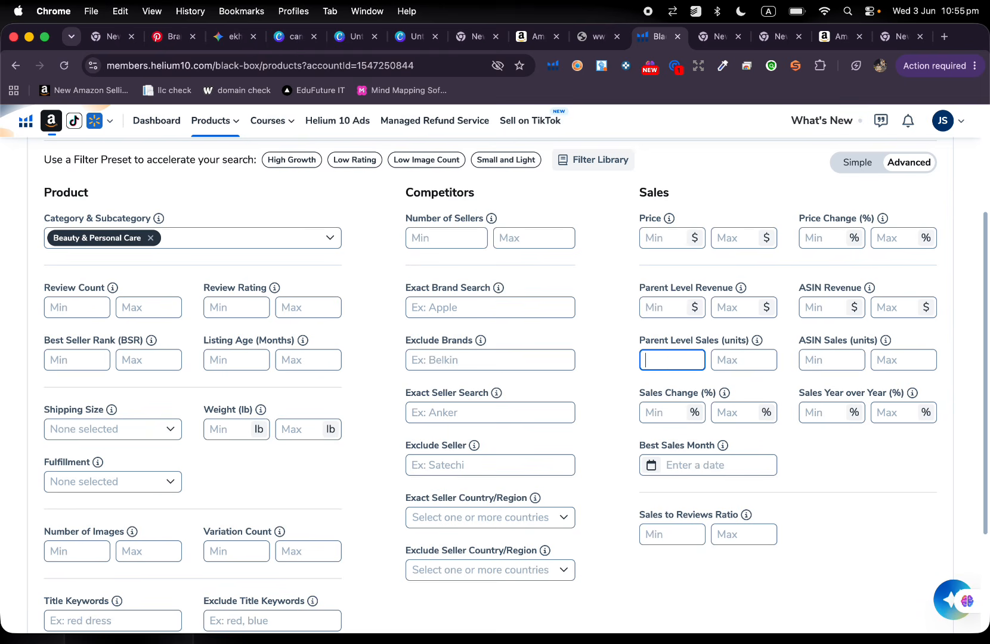
{"action": "type", "text": "100"}
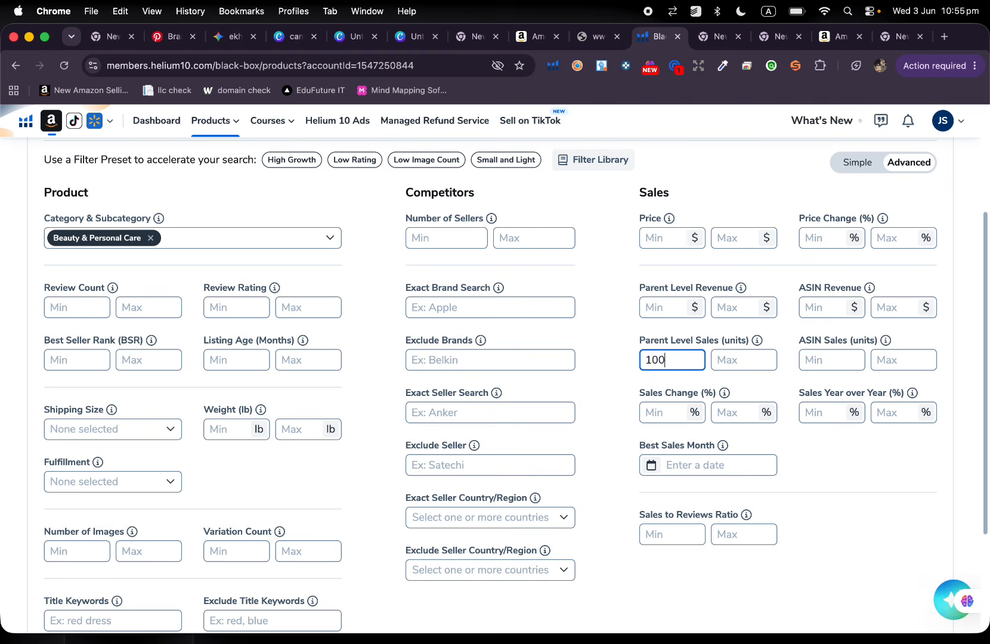
{"action": "key", "text": "BackSpace"}
{"action": "key", "text": "BackSpace"}
{"action": "key", "text": "BackSpace"}
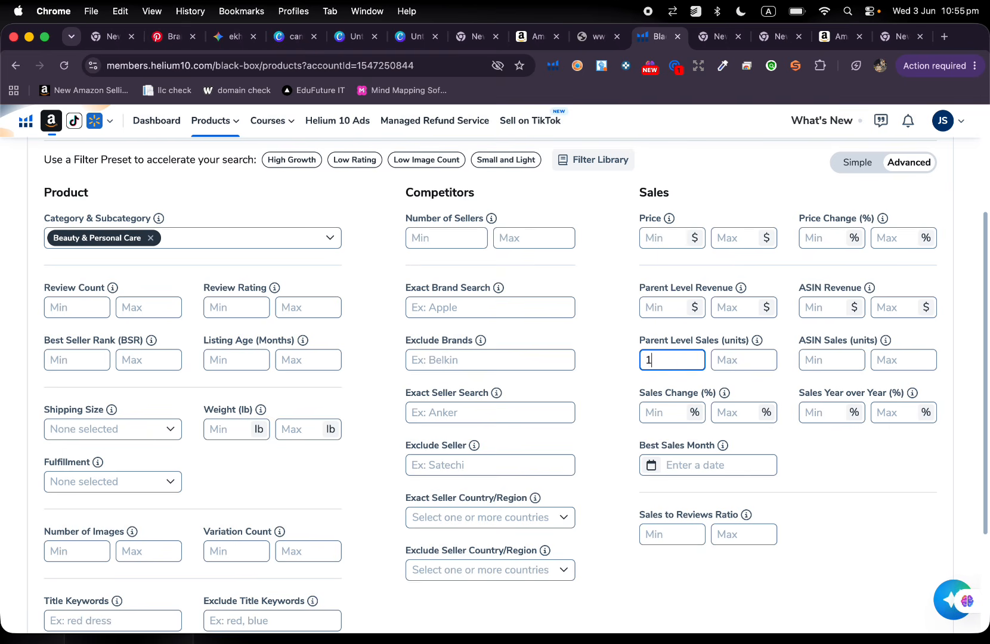
Try a maximum of 100 units for parent level sales and clear it again.
{"action": "left_click", "coordinate": [756, 360]}
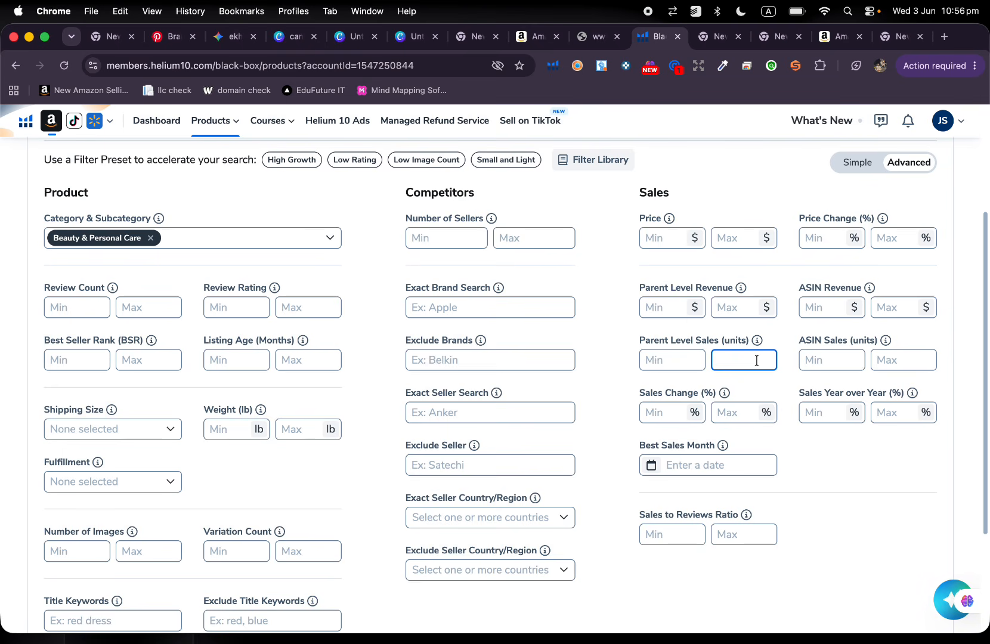
{"action": "type", "text": "100"}
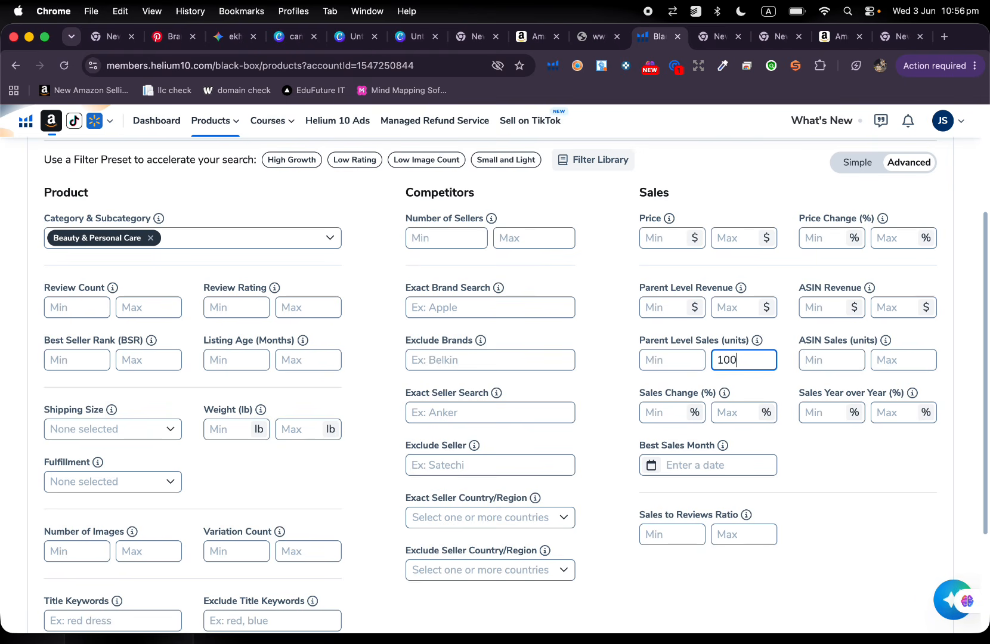
{"action": "key", "text": "BackSpace"}
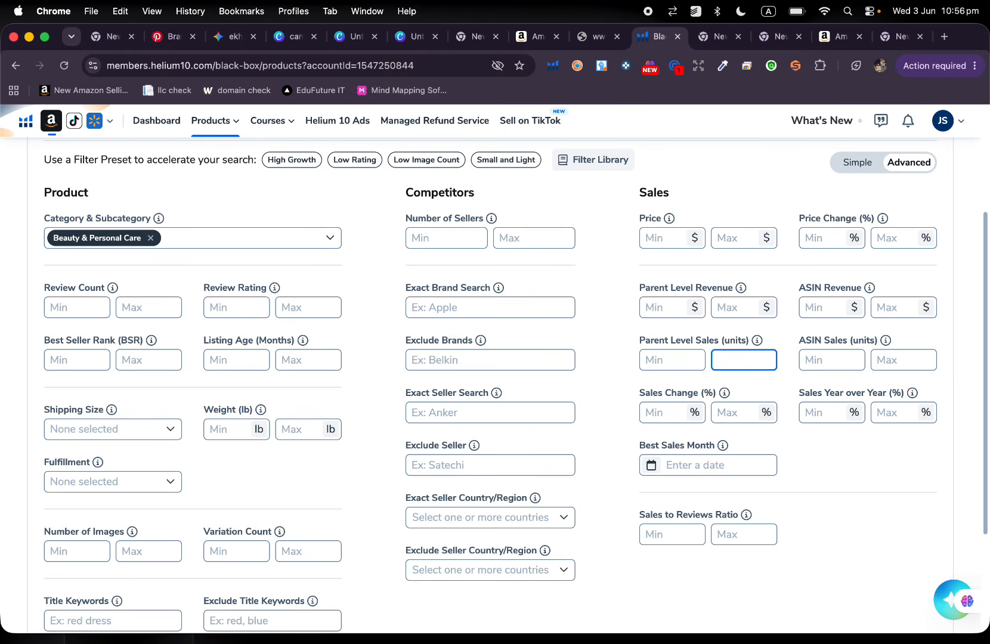
Try a minimum ASIN revenue of $100000 and clear it again.
{"action": "left_click", "coordinate": [833, 307]}
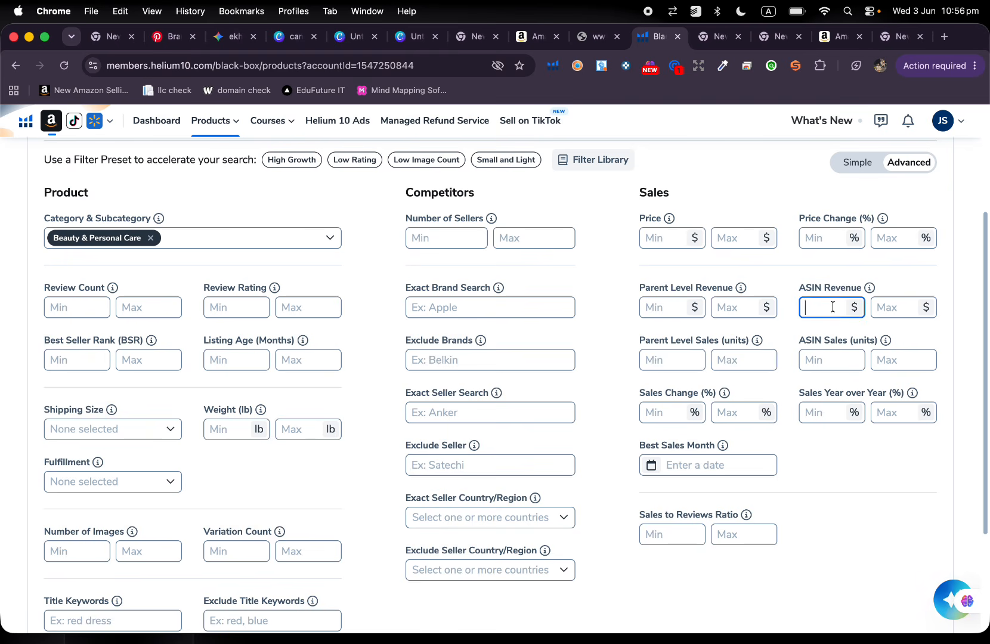
{"action": "type", "text": "100000"}
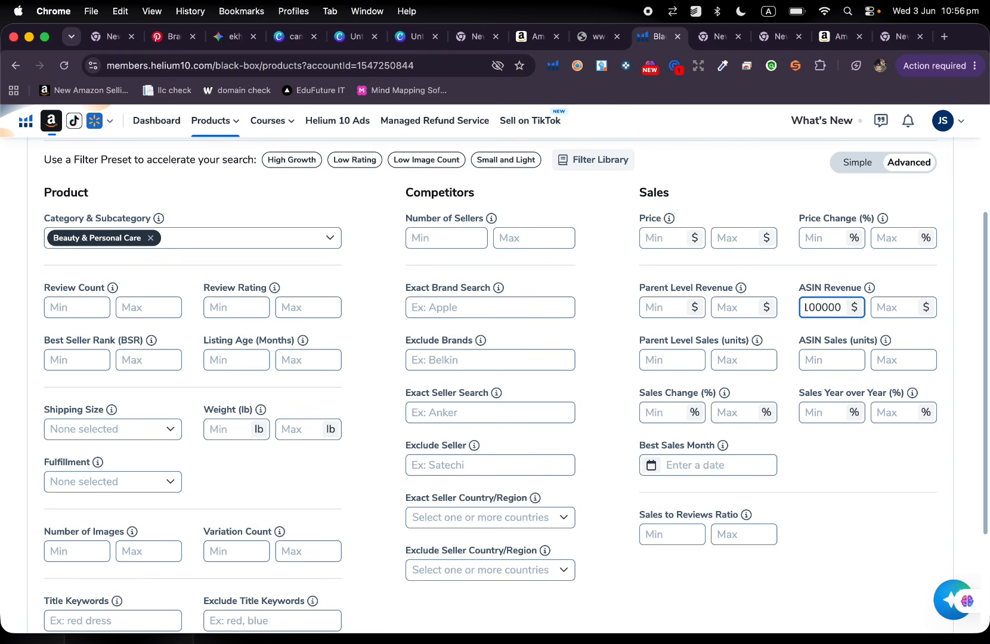
{"action": "key", "text": "BackSpace"}
{"action": "key", "text": "BackSpace"}
{"action": "key", "text": "BackSpace"}
{"action": "key", "text": "BackSpace"}
{"action": "key", "text": "BackSpace"}
{"action": "key", "text": "BackSpace"}
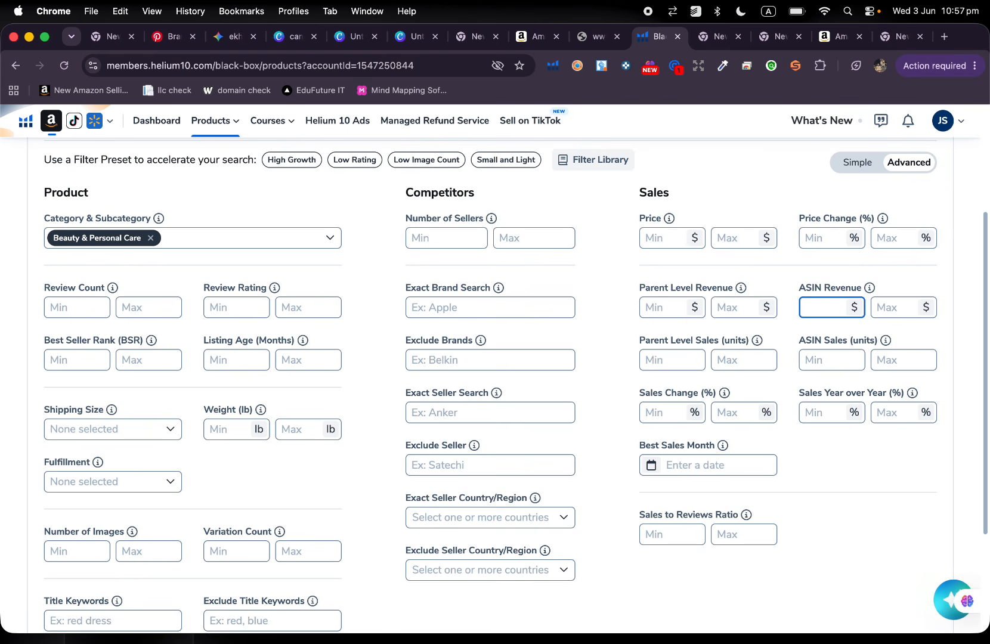
Try a minimum of 100 units for ASIN sales and clear it again.
{"action": "left_click", "coordinate": [834, 359]}
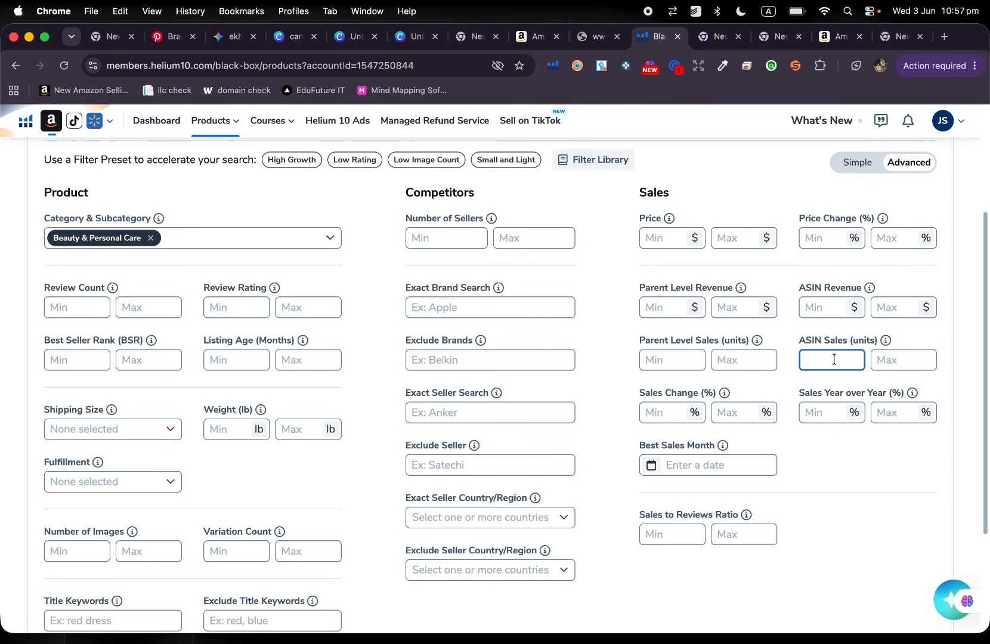
{"action": "type", "text": "100"}
{"action": "key", "text": "BackSpace"}
{"action": "key", "text": "BackSpace"}
{"action": "key", "text": "BackSpace"}
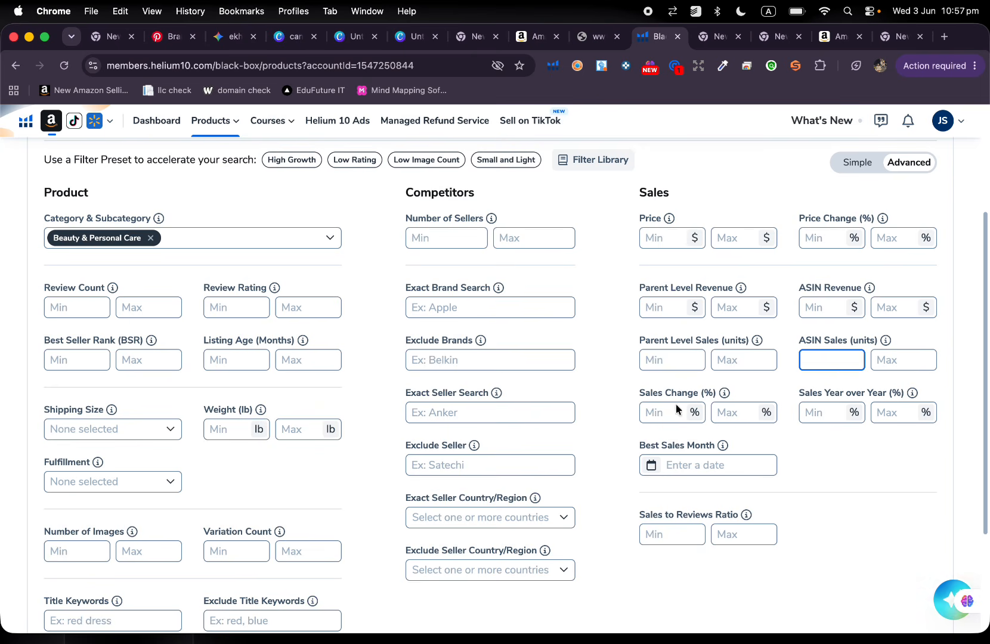
Check what the sales change filter measures and set its minimum to 0%.
{"action": "mouse_move", "coordinate": [723, 394]}
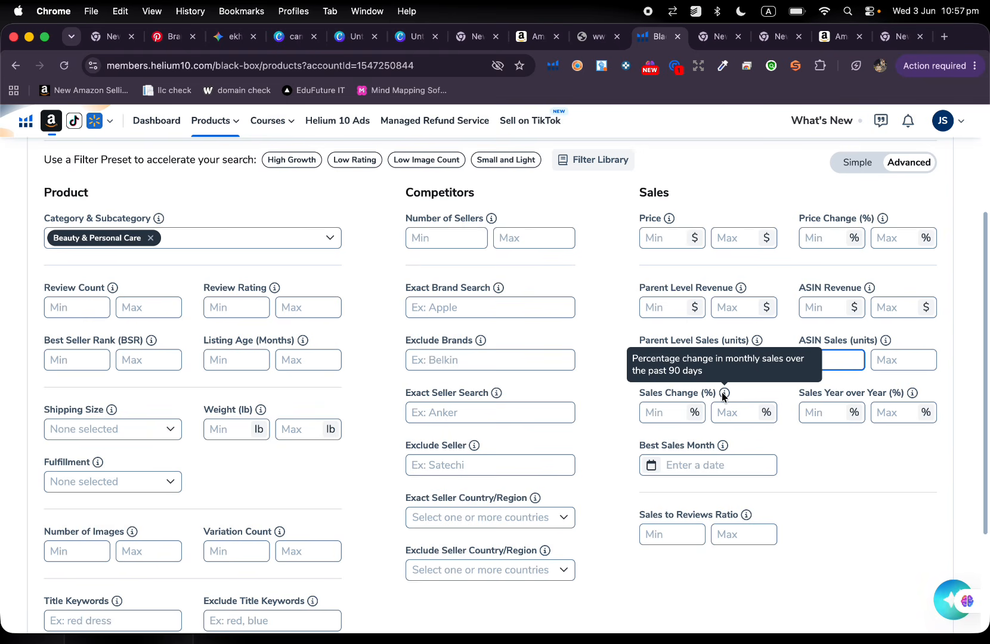
{"action": "left_click", "coordinate": [659, 416]}
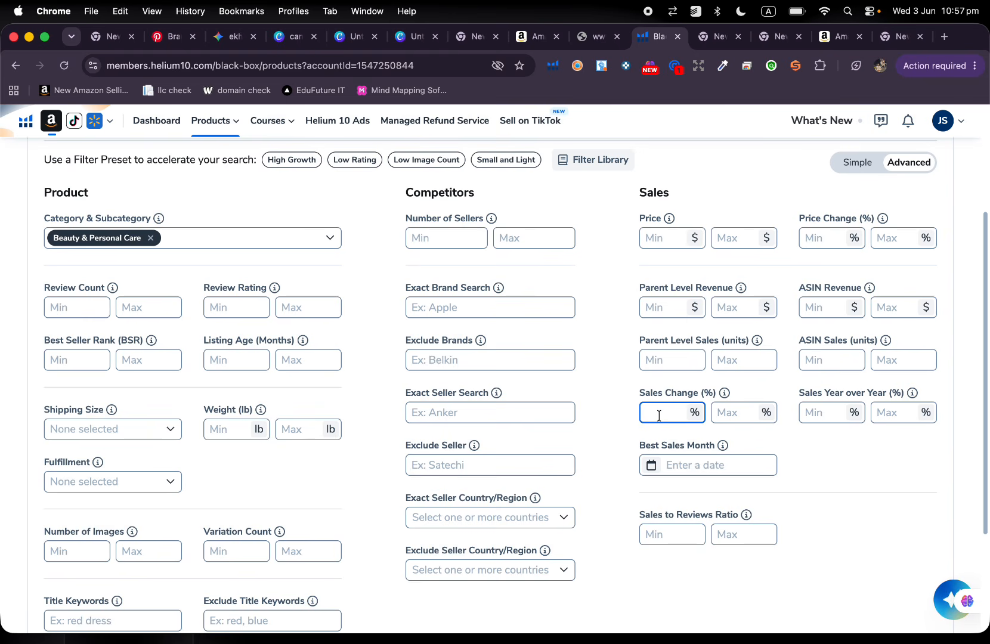
{"action": "type", "text": "0"}
{"action": "key", "text": "BackSpace"}
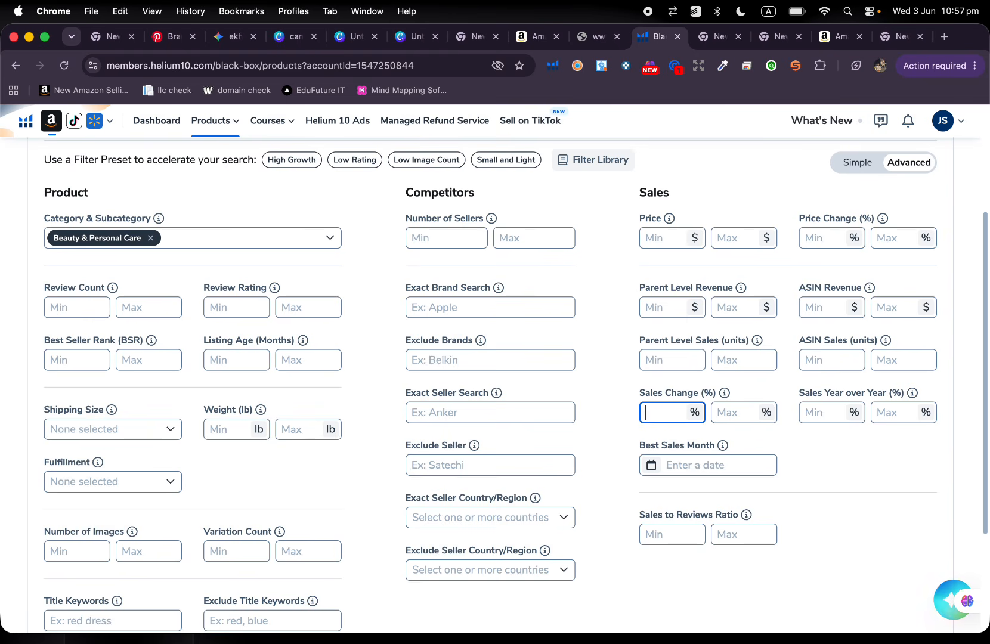
{"action": "type", "text": "0"}
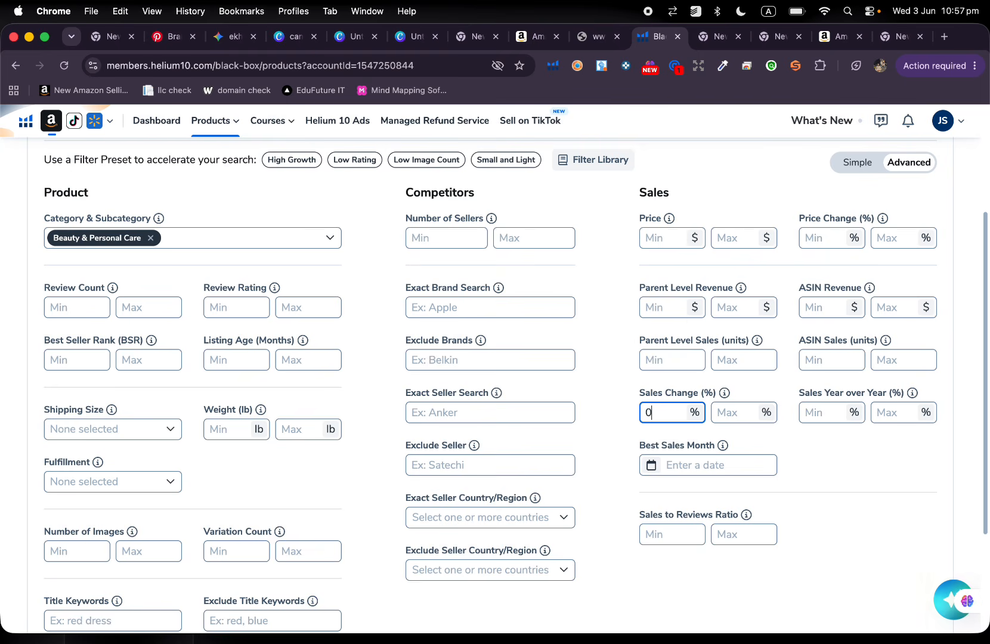
Try a maximum of 10% for sales change and clear it again.
{"action": "left_click", "coordinate": [735, 414]}
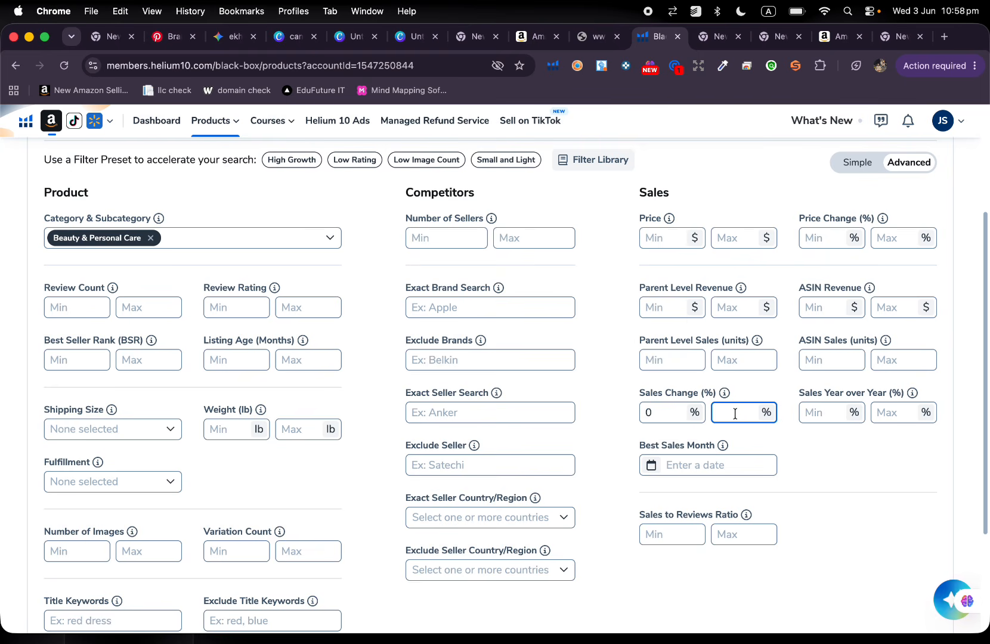
{"action": "type", "text": "10"}
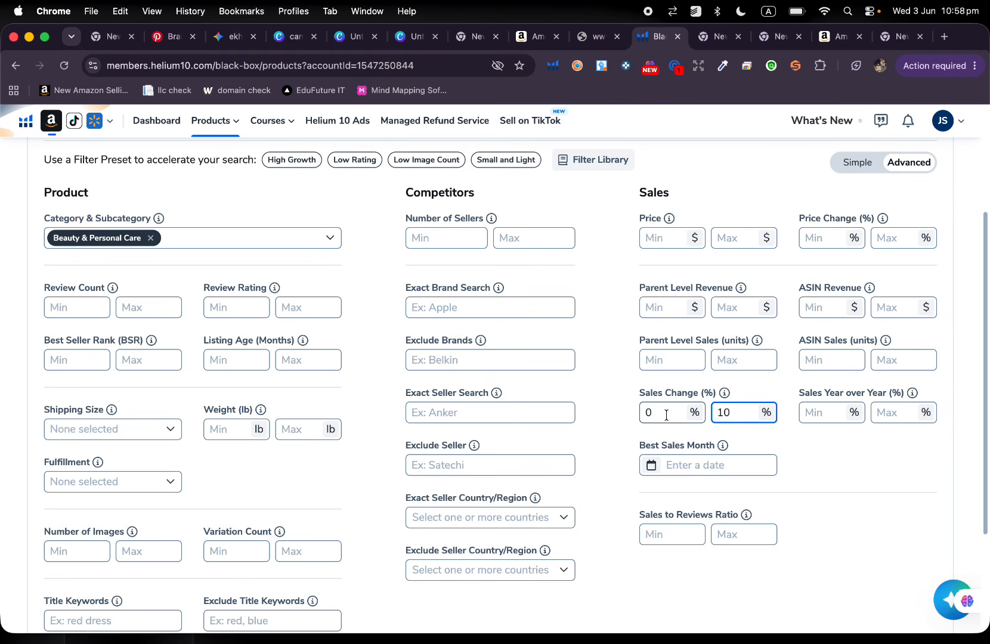
{"action": "key", "text": "BackSpace"}
{"action": "key", "text": "BackSpace"}
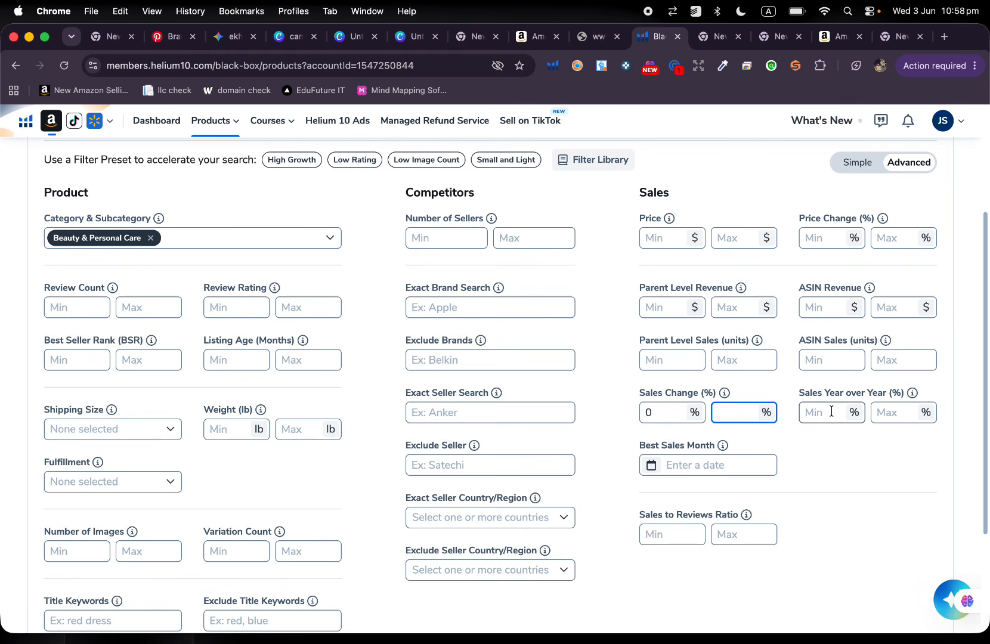
Look at the month choices for the best sales month filter and close them without choosing one.
{"action": "scroll", "coordinate": [831, 411], "scroll_direction": "down", "scroll_amount": 3}
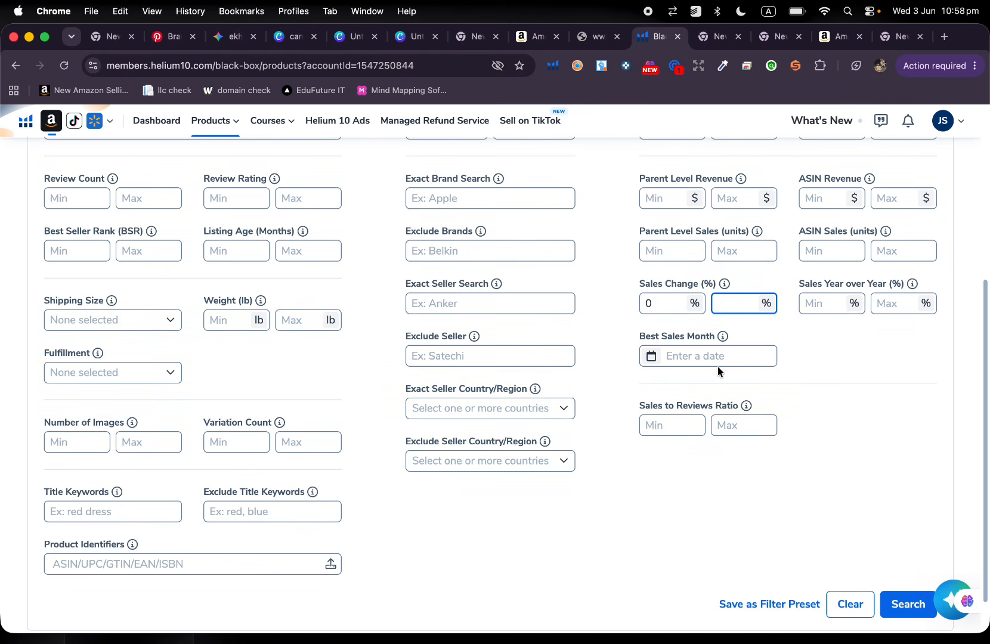
{"action": "left_click", "coordinate": [718, 357]}
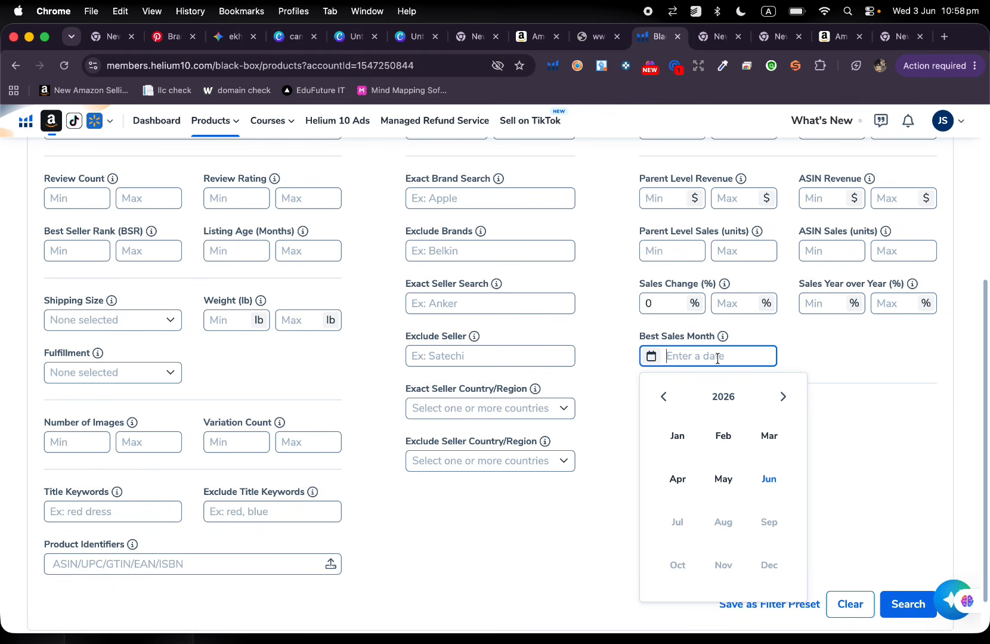
{"action": "left_click", "coordinate": [859, 349]}
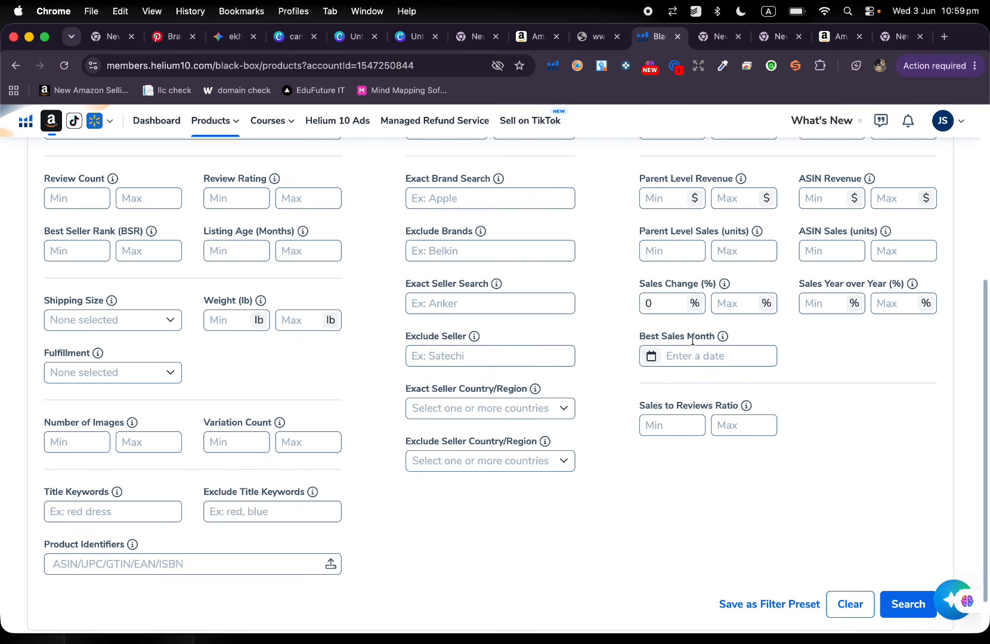
Try a minimum sales to reviews ratio of 10 and clear it again.
{"action": "scroll", "coordinate": [691, 338], "scroll_direction": "down", "scroll_amount": 2}
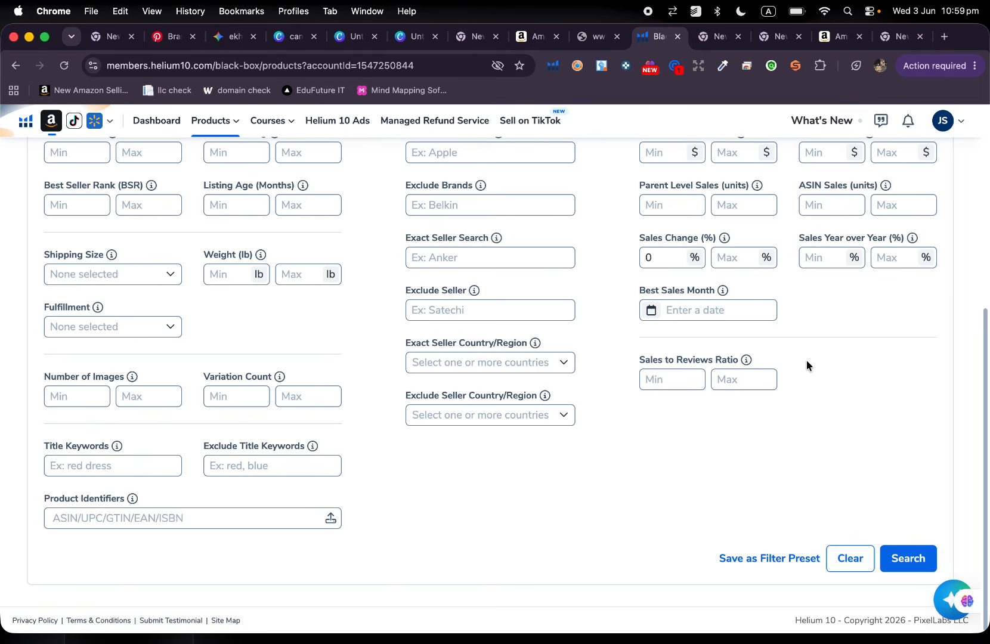
{"action": "left_click", "coordinate": [685, 379]}
{"action": "type", "text": "10"}
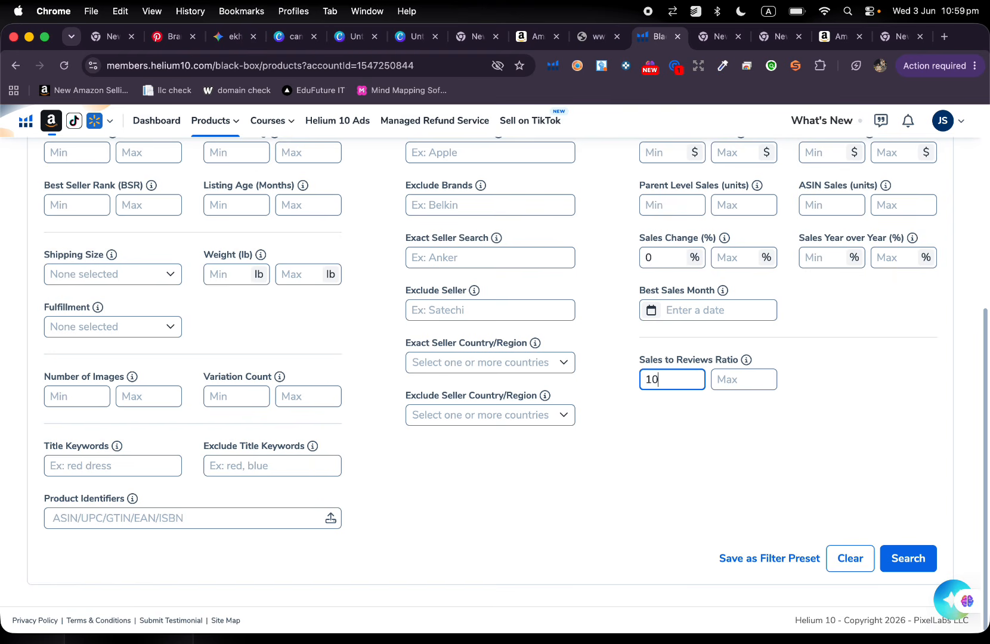
{"action": "key", "text": "BackSpace"}
{"action": "key", "text": "BackSpace"}
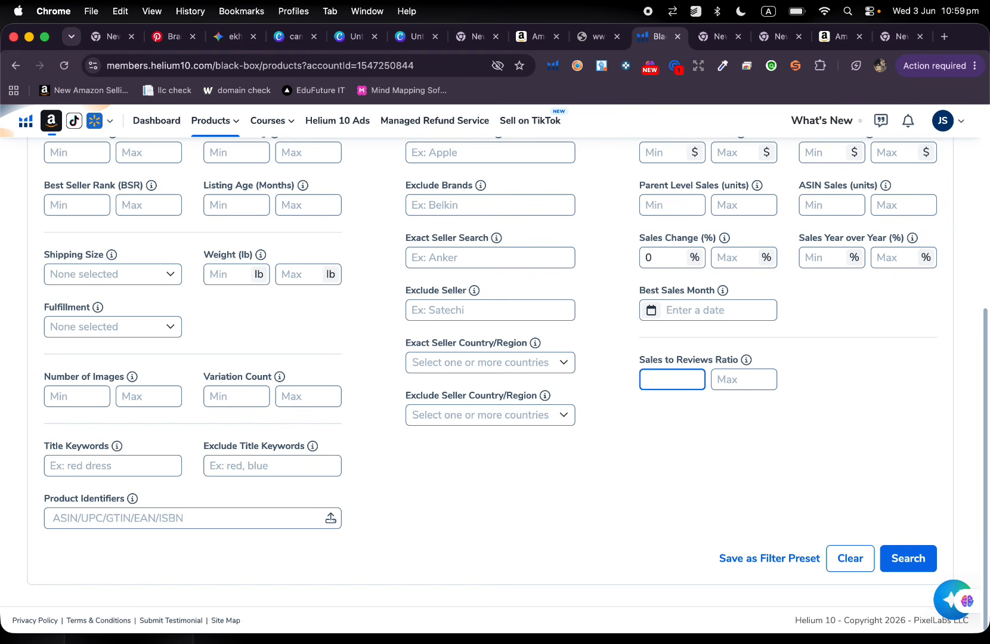
Open the Helium 10 AI Assistant chat from the Black Box page.
{"action": "scroll", "coordinate": [677, 385], "scroll_direction": "up", "scroll_amount": 4}
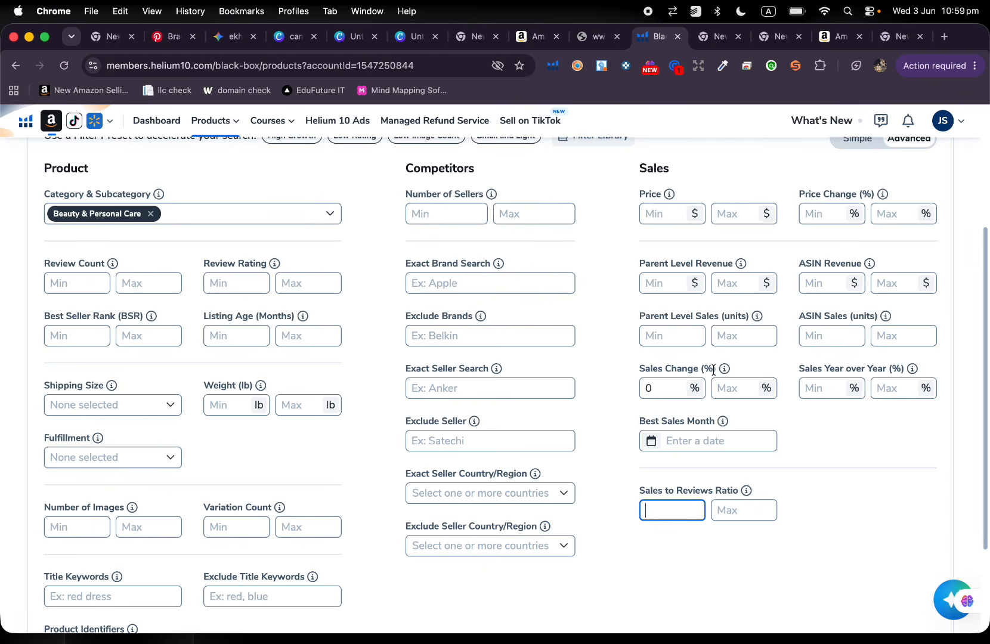
{"action": "scroll", "coordinate": [713, 369], "scroll_direction": "up", "scroll_amount": 5}
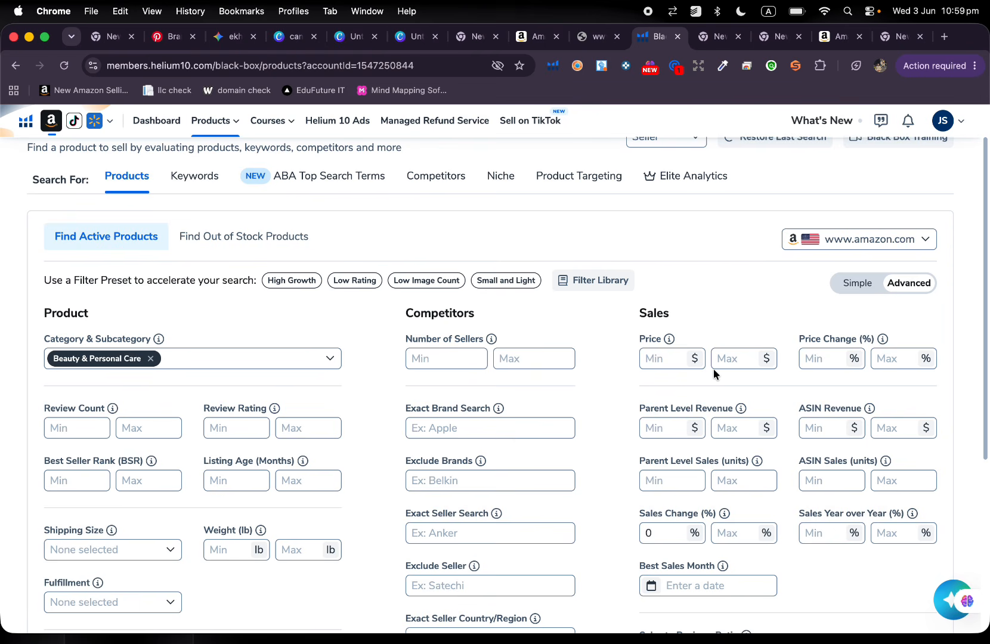
{"action": "scroll", "coordinate": [713, 369], "scroll_direction": "up", "scroll_amount": 2}
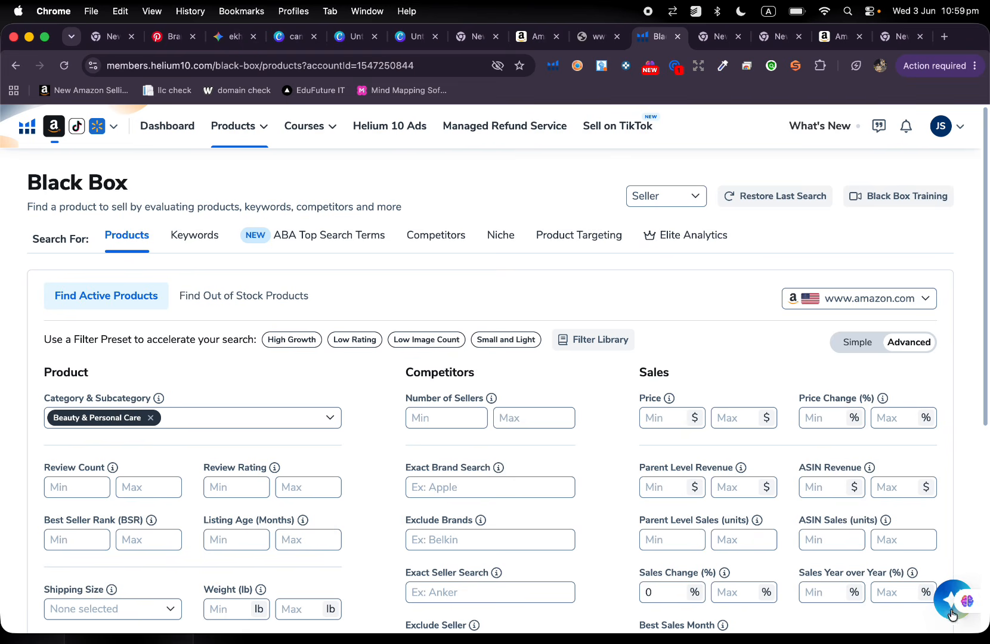
{"action": "mouse_move", "coordinate": [948, 609]}
{"action": "left_click", "coordinate": [941, 601]}
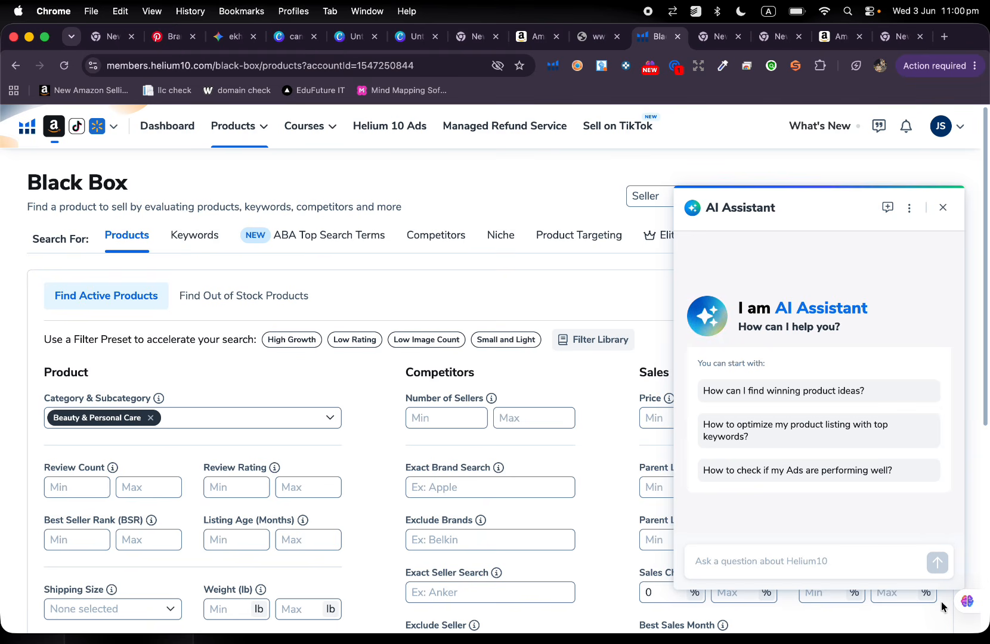
Ask the AI Assistant "what are the best filter settings in black box to find low compitition product whit high demand?".
{"action": "left_click", "coordinate": [860, 560]}
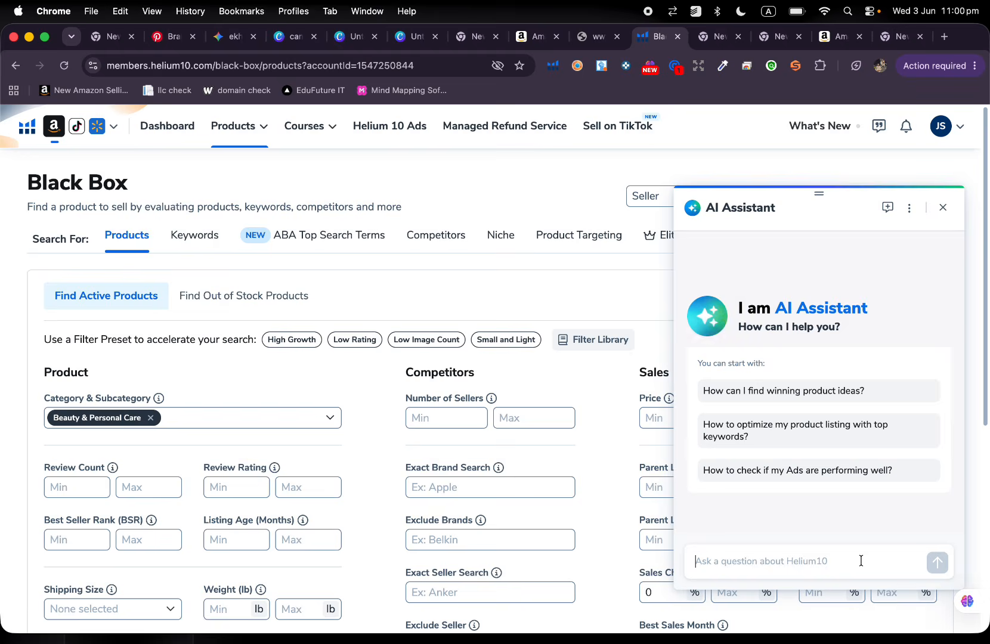
{"action": "type", "text": "what a"}
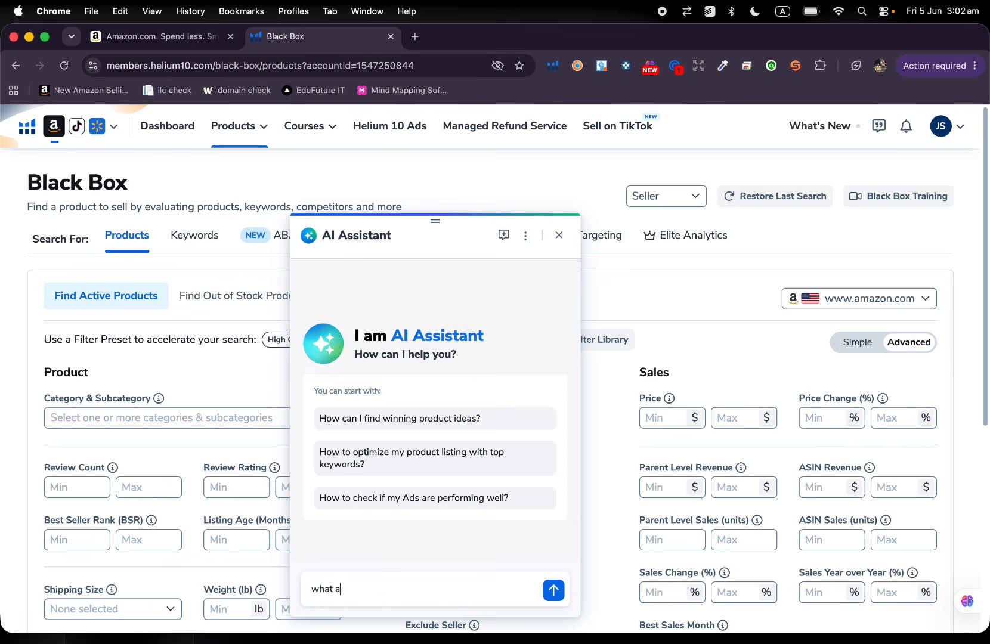
{"action": "type", "text": "re the "}
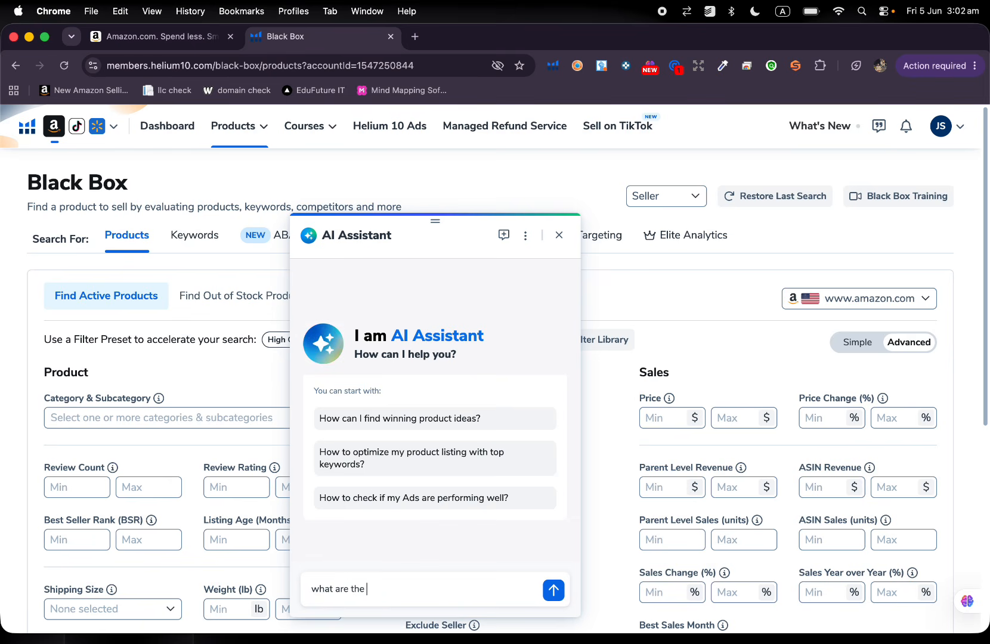
{"action": "type", "text": "be"}
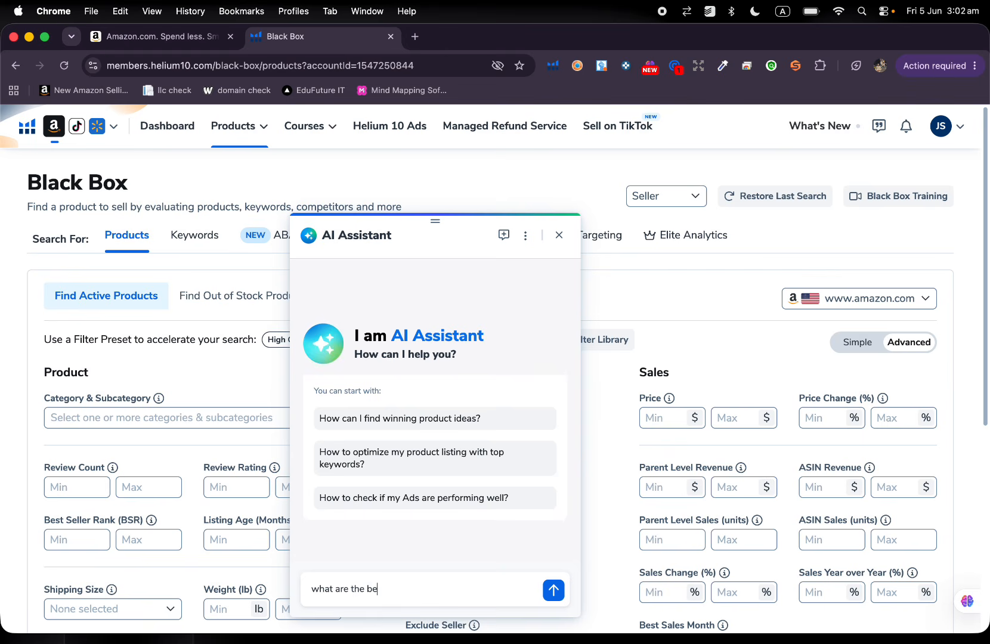
{"action": "type", "text": "st fi"}
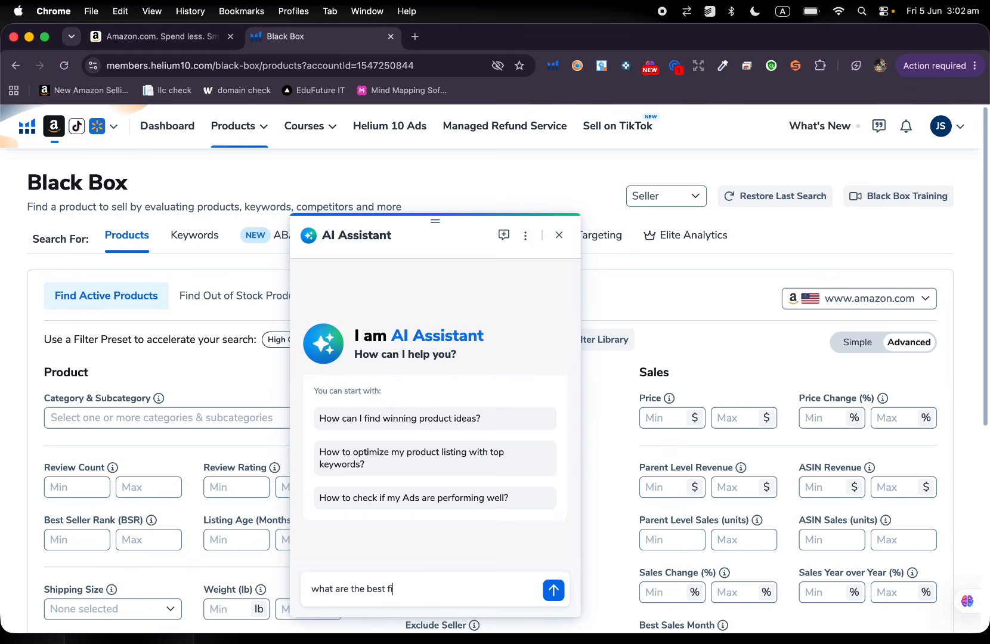
{"action": "type", "text": "lter "}
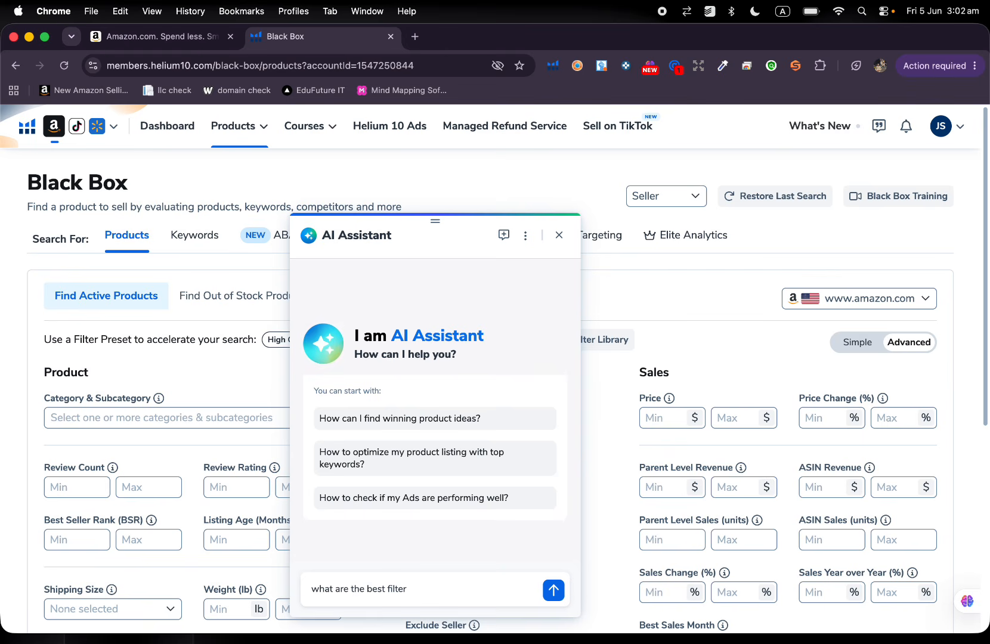
{"action": "type", "text": "setti"}
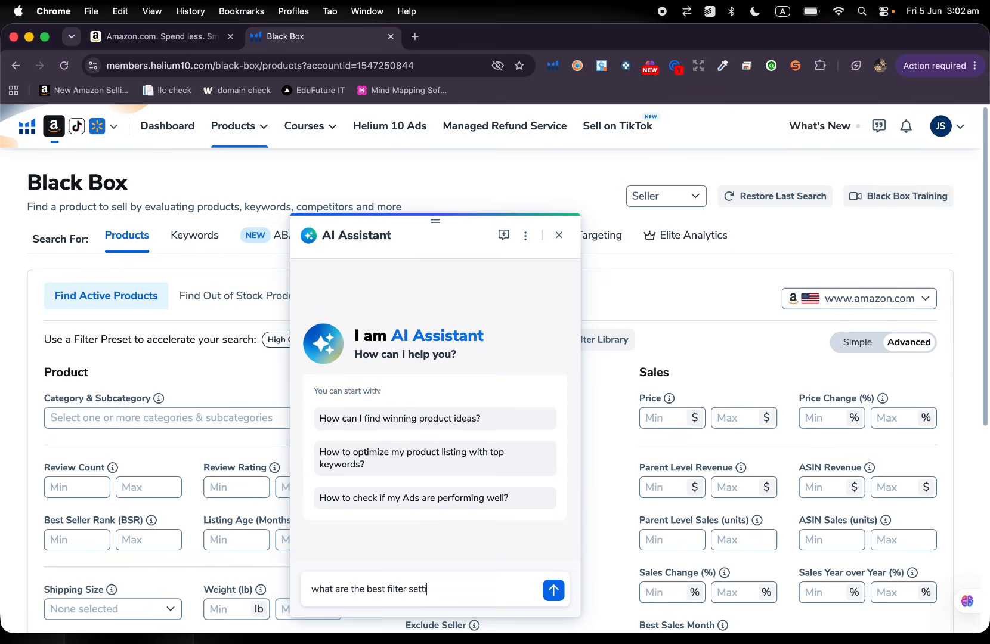
{"action": "type", "text": "ngs"}
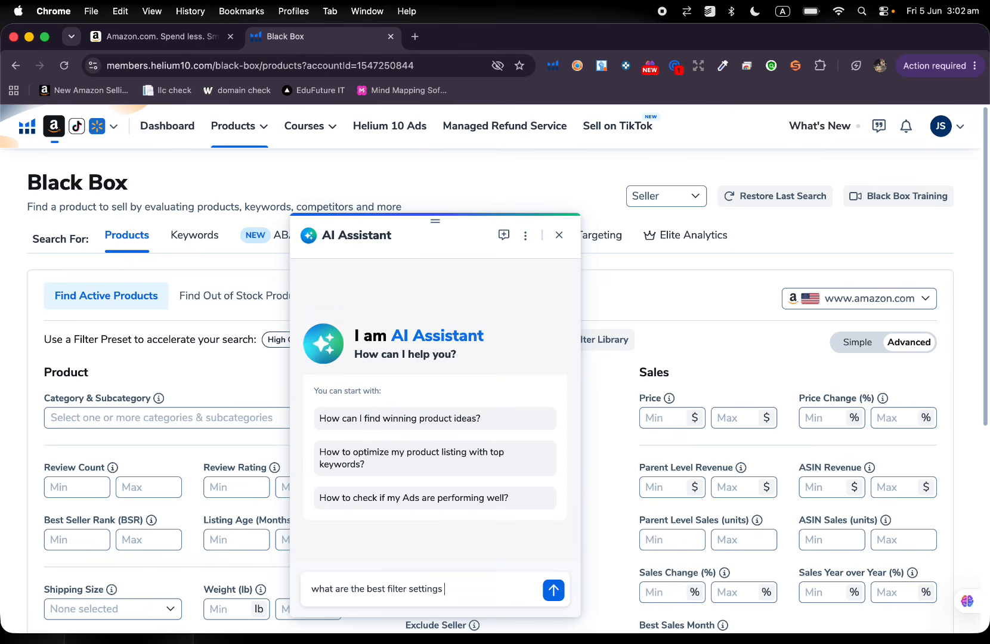
{"action": "type", "text": " i"}
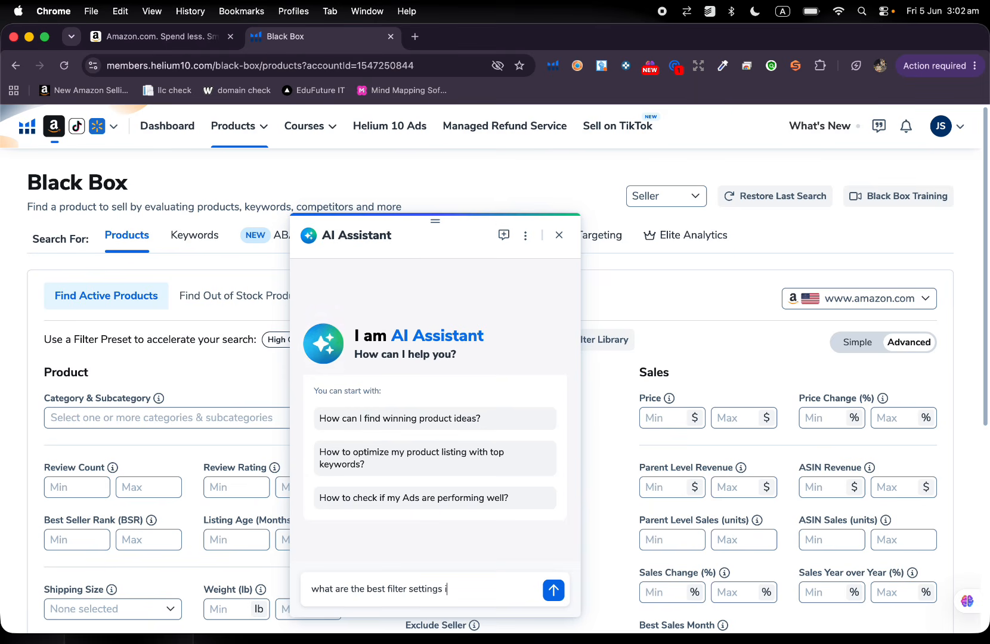
{"action": "type", "text": "n blac"}
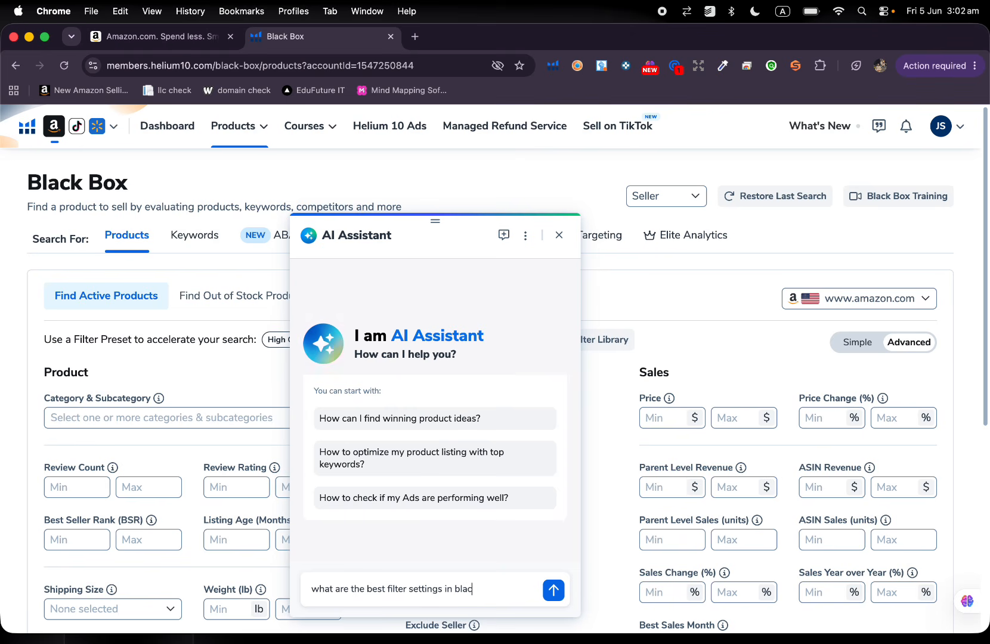
{"action": "type", "text": "k box"}
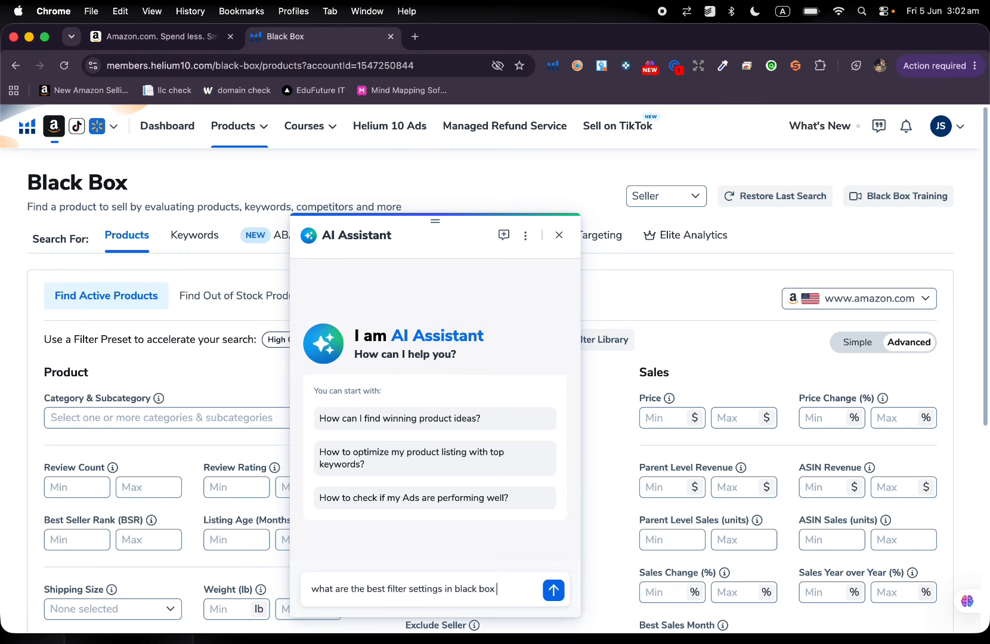
{"action": "type", "text": " to find"}
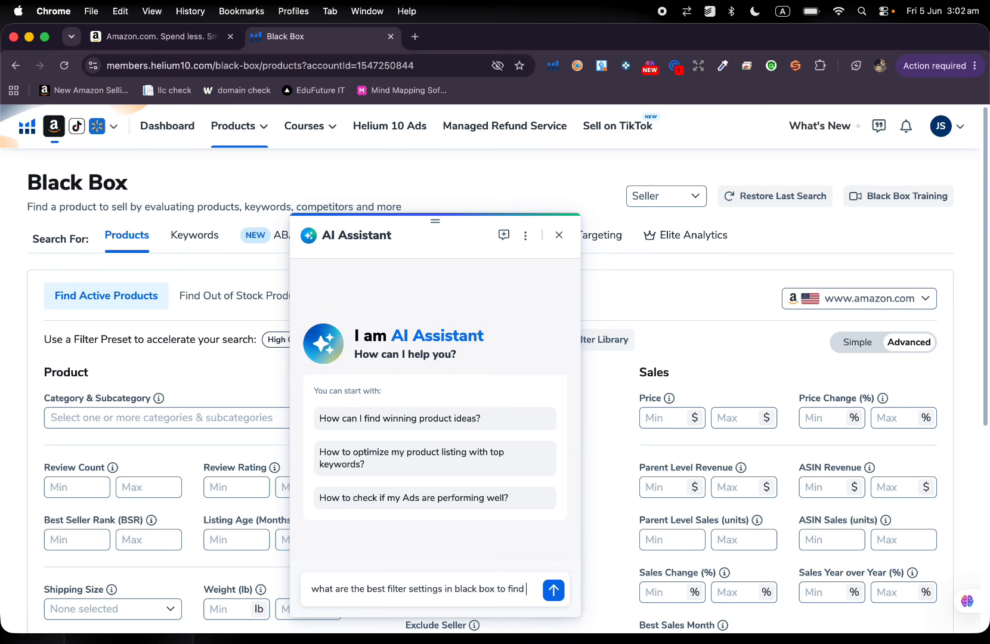
{"action": "type", "text": " lo"}
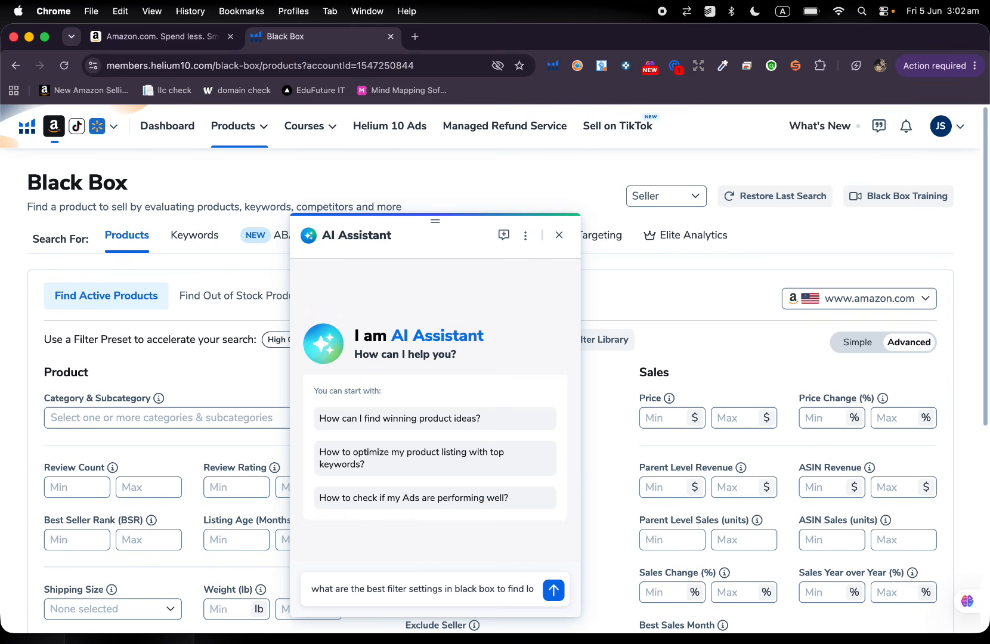
{"action": "type", "text": "w compitition"}
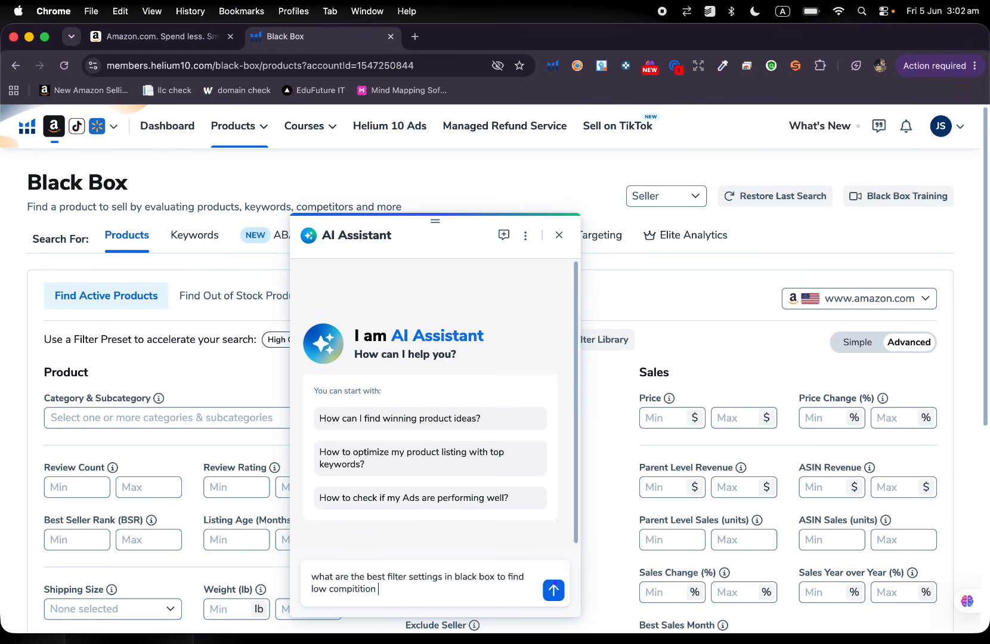
{"action": "type", "text": "product whit high"}
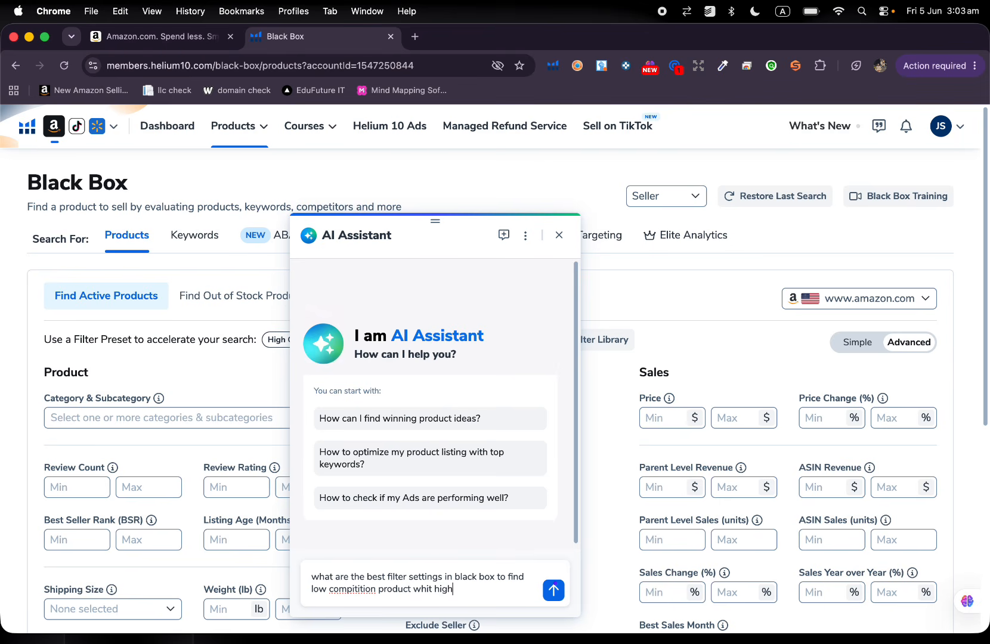
{"action": "type", "text": "ma"}
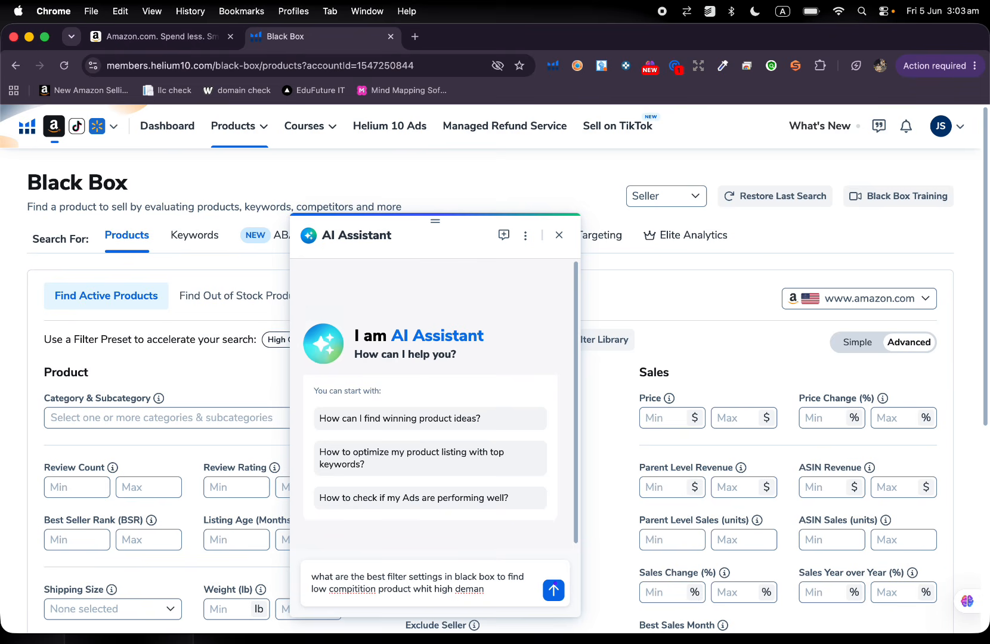
{"action": "type", "text": "n"}
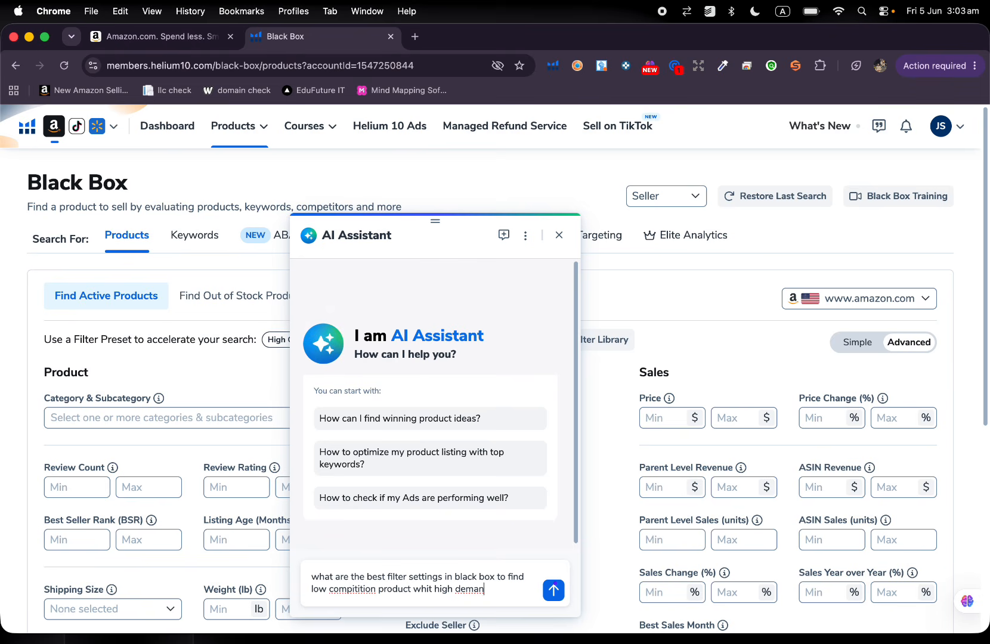
{"action": "type", "text": "d"}
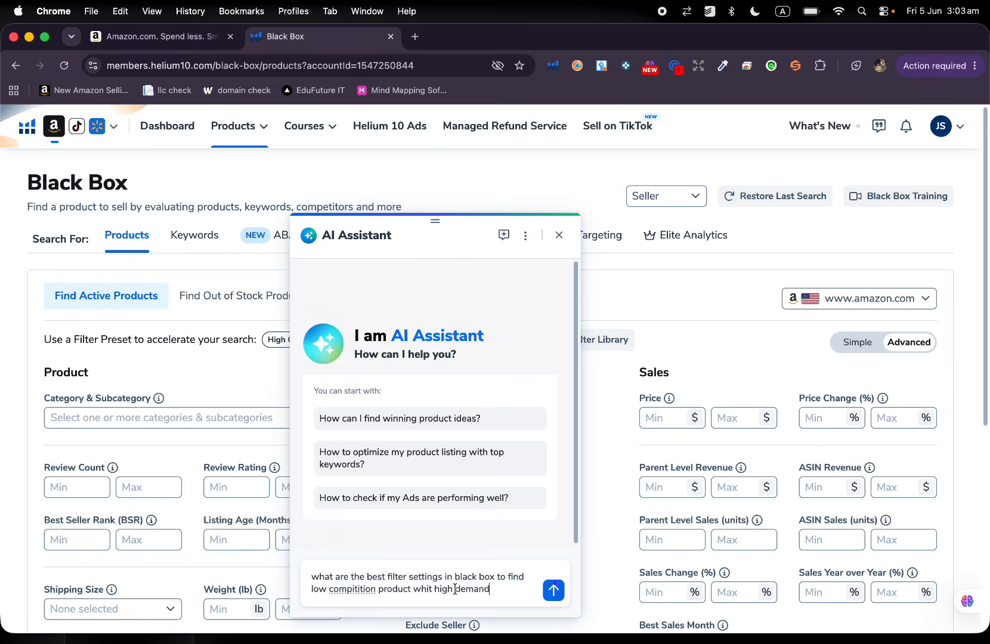
{"action": "type", "text": "?"}
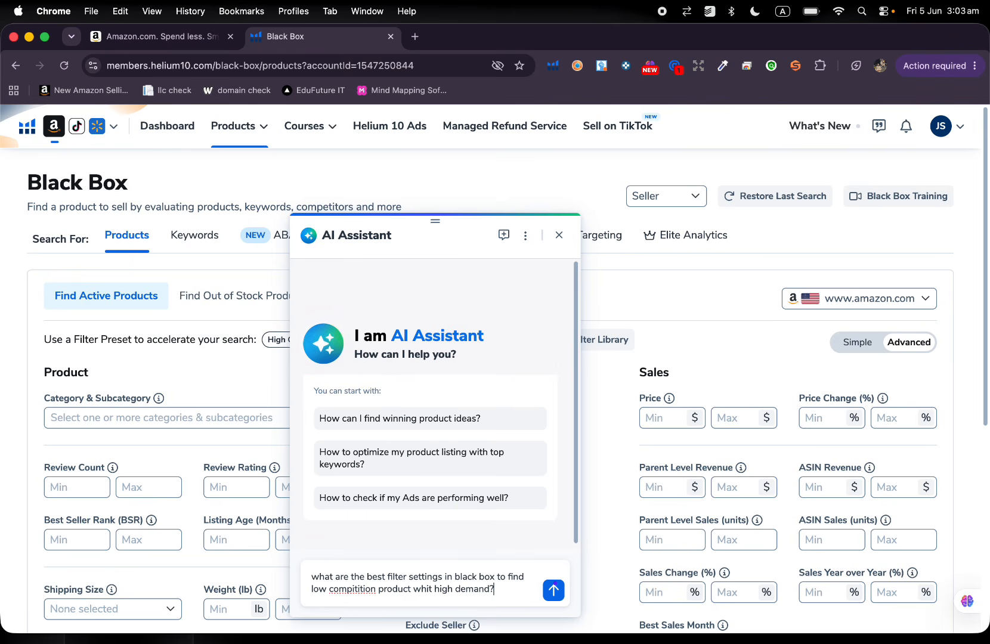
{"action": "left_click", "coordinate": [554, 591]}
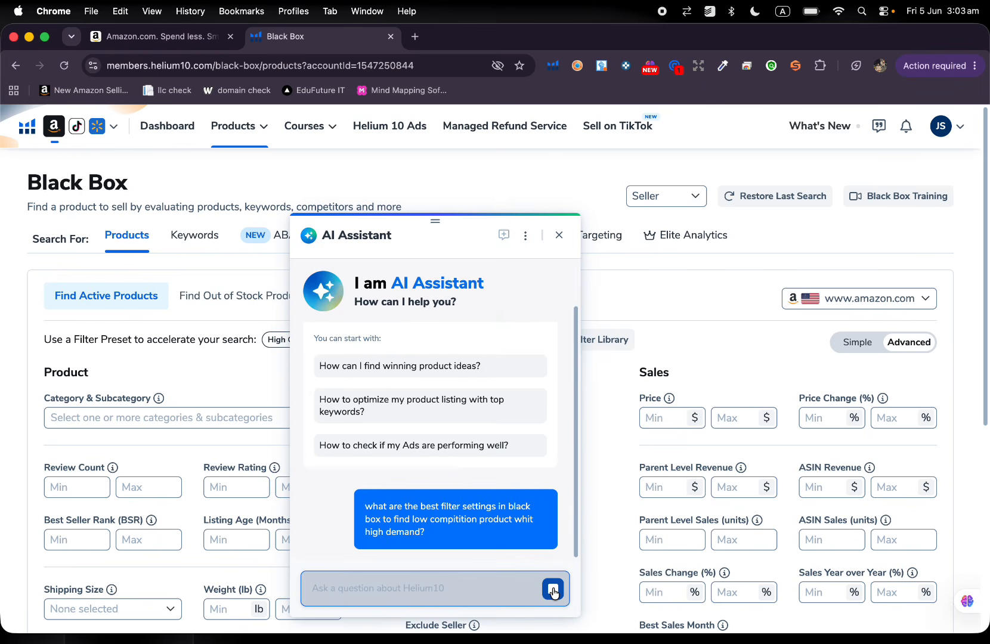
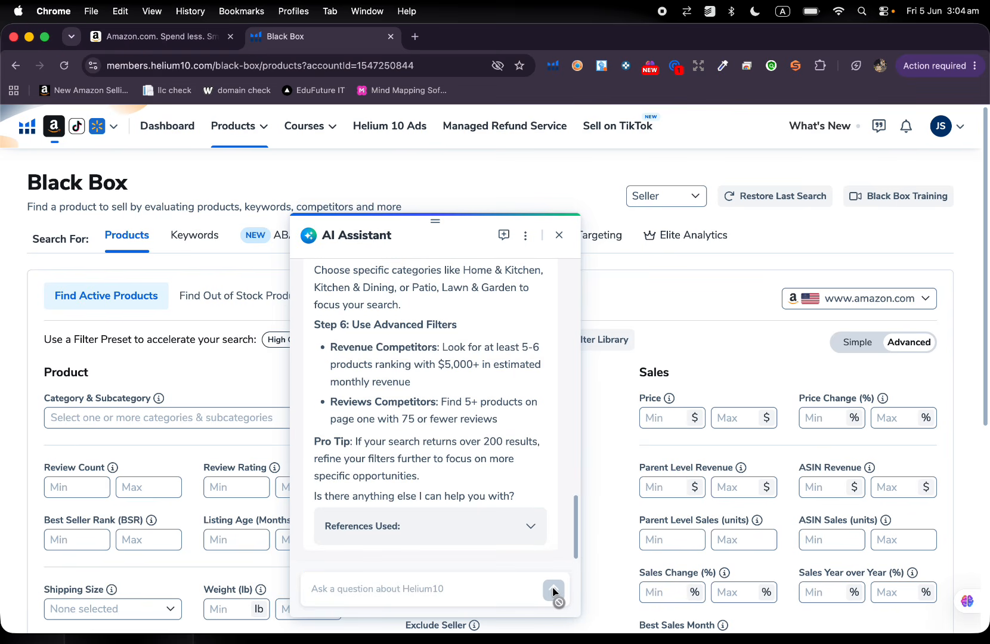
Review the AI Assistant's recommended Black Box filter settings and move the chat clear of the Sales filters.
{"action": "scroll", "coordinate": [450, 418], "scroll_direction": "up", "scroll_amount": 10}
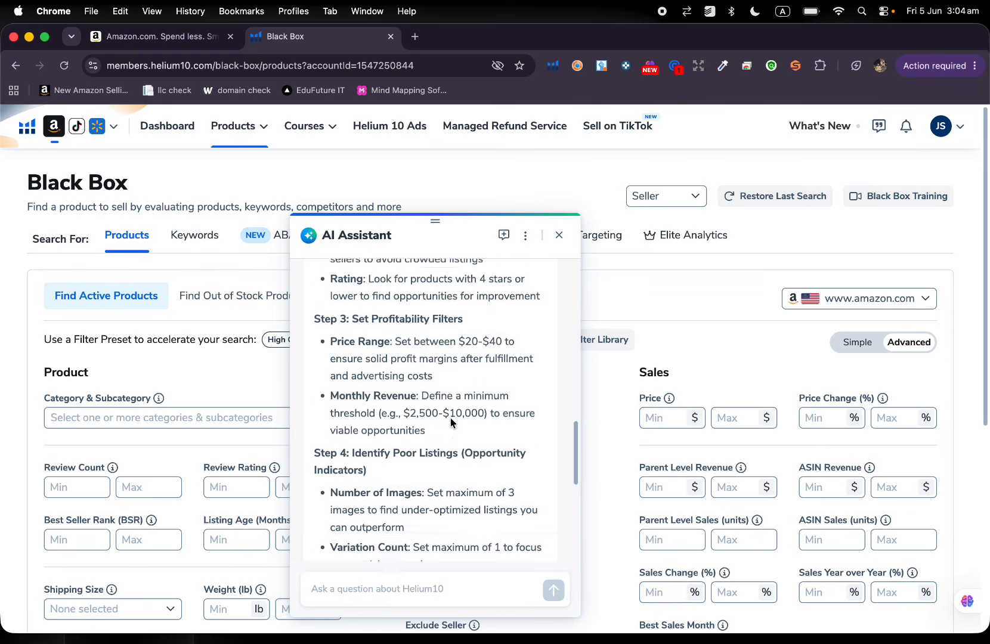
{"action": "scroll", "coordinate": [450, 418], "scroll_direction": "up", "scroll_amount": 5}
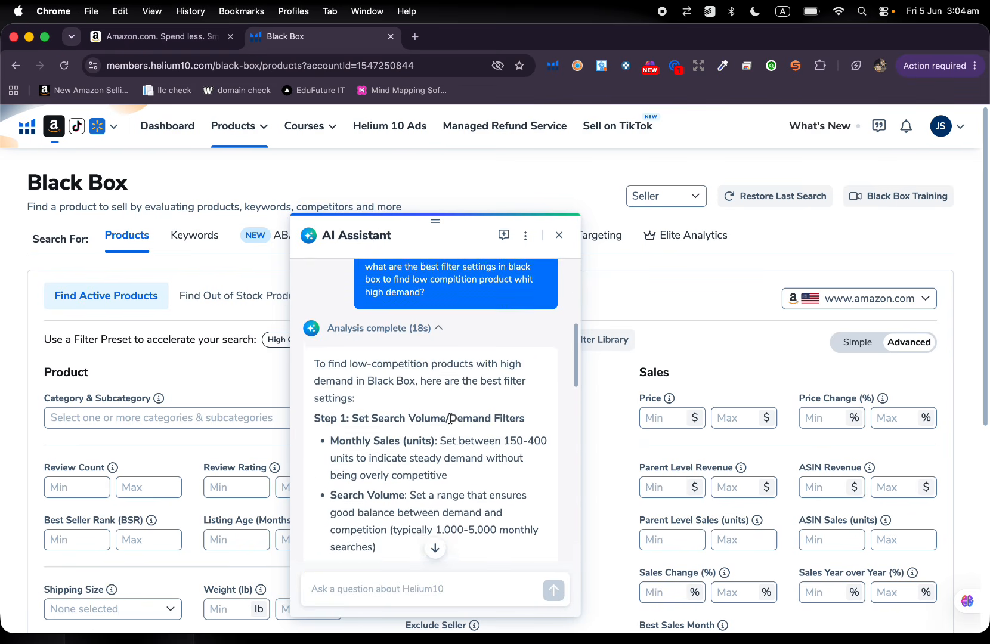
{"action": "scroll", "coordinate": [450, 419], "scroll_direction": "down", "scroll_amount": 3}
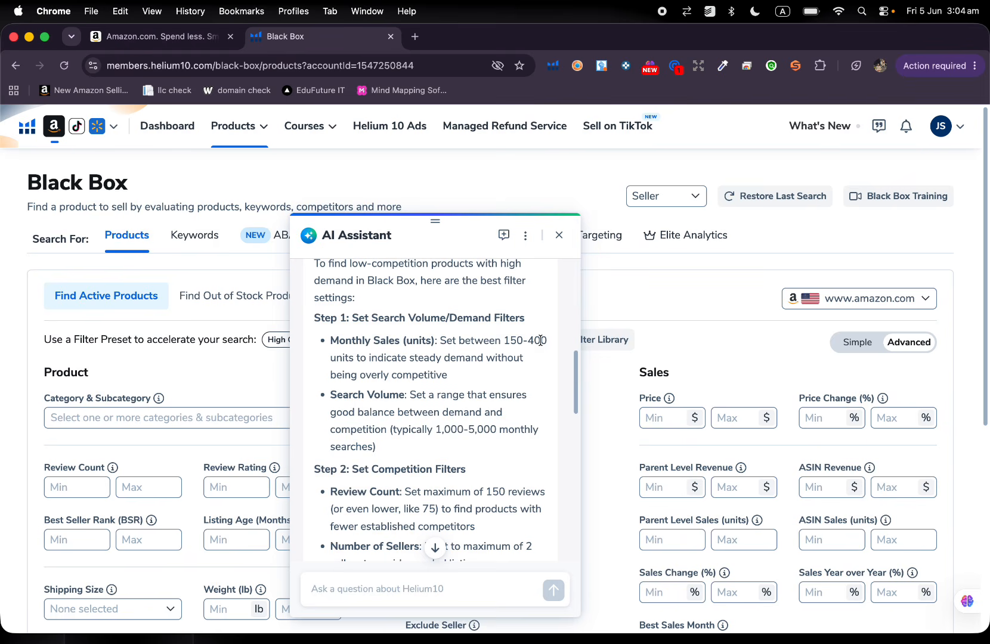
{"action": "left_click_drag", "start_coordinate": [436, 239], "coordinate": [819, 239]}
{"action": "scroll", "coordinate": [339, 422], "scroll_direction": "down", "scroll_amount": 5}
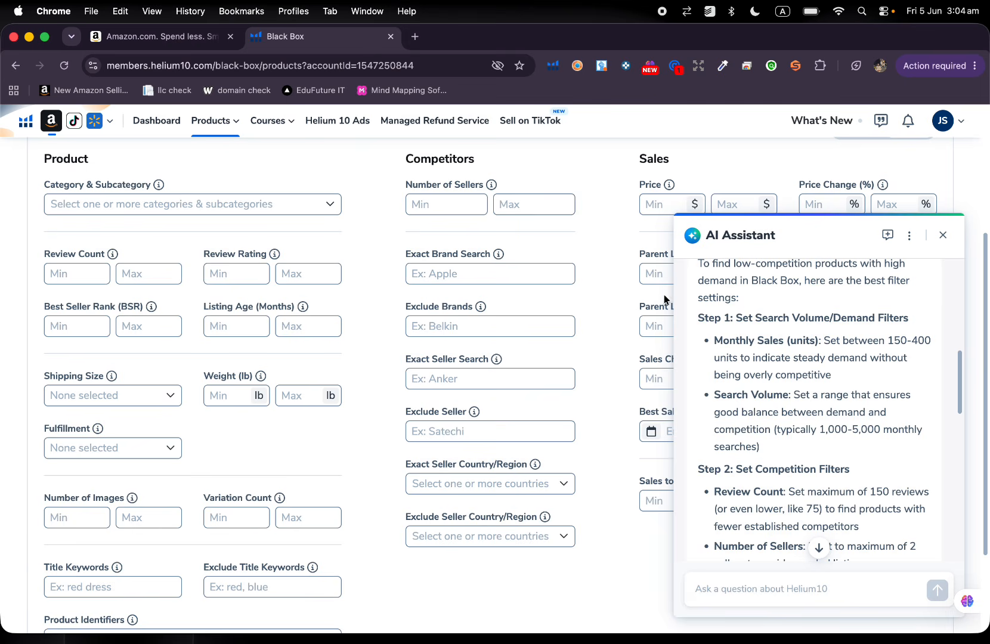
{"action": "left_click_drag", "start_coordinate": [843, 236], "coordinate": [218, 238]}
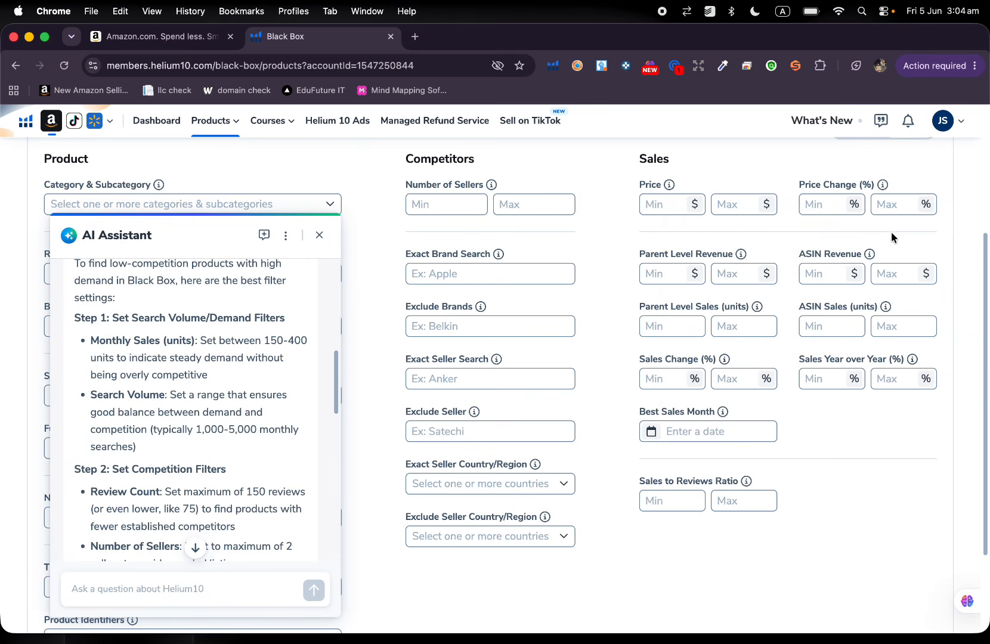
{"action": "scroll", "coordinate": [874, 267], "scroll_direction": "up", "scroll_amount": 1}
{"action": "scroll", "coordinate": [874, 267], "scroll_direction": "up", "scroll_amount": 3}
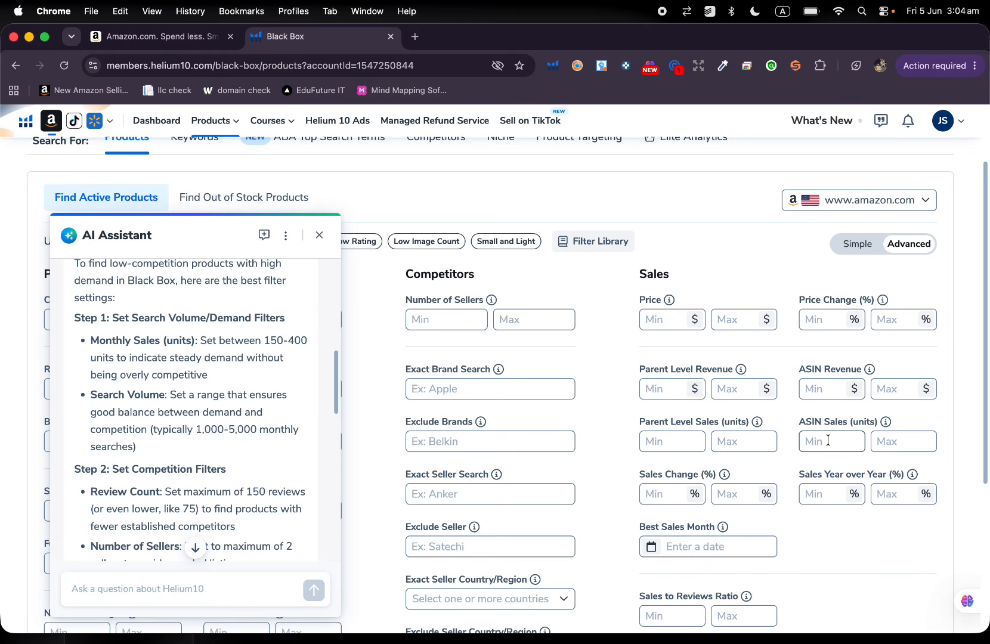
Set the minimum ASIN sales to 300 units and leave the maximum empty.
{"action": "mouse_move", "coordinate": [887, 421]}
{"action": "left_click", "coordinate": [892, 444]}
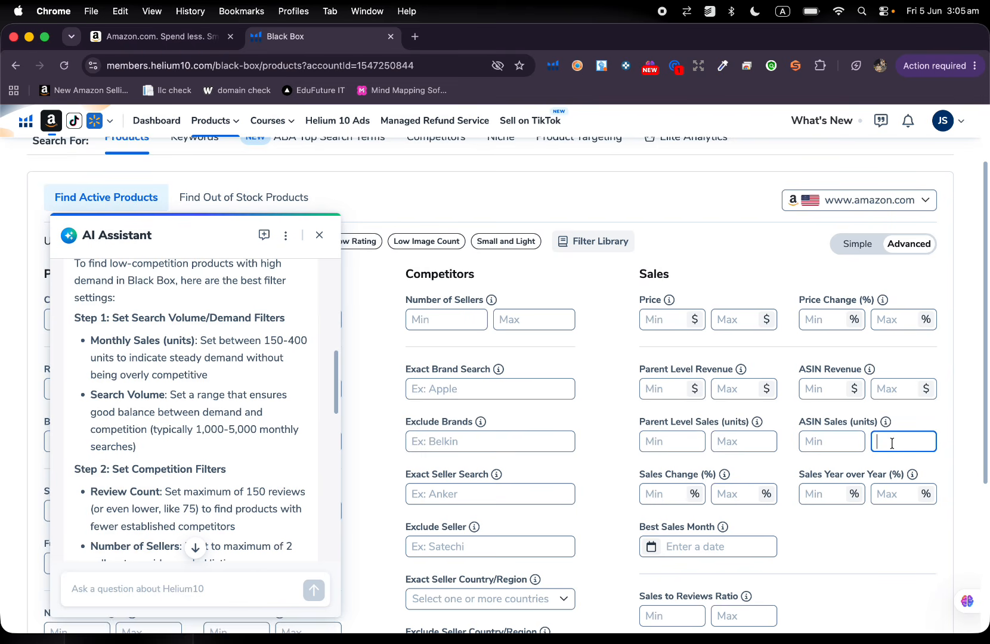
{"action": "type", "text": "300"}
{"action": "key", "text": "BackSpace"}
{"action": "left_click", "coordinate": [838, 440]}
{"action": "type", "text": "3"}
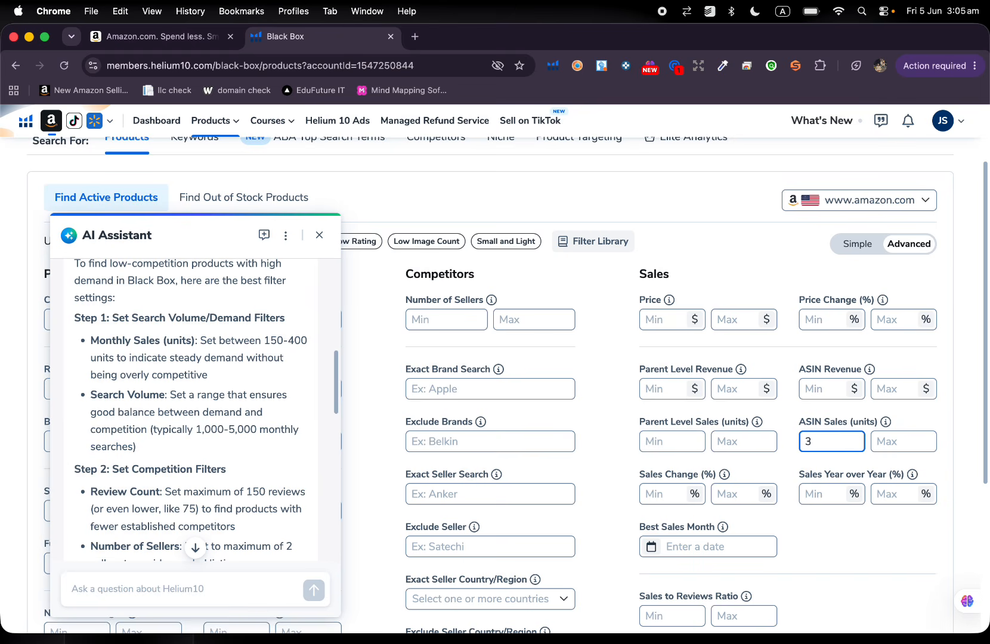
{"action": "type", "text": "00"}
{"action": "left_click", "coordinate": [865, 535]}
Move the AI Assistant chat off the Product filters and set the maximum review count to 150.
{"action": "scroll", "coordinate": [254, 352], "scroll_direction": "down", "scroll_amount": 5}
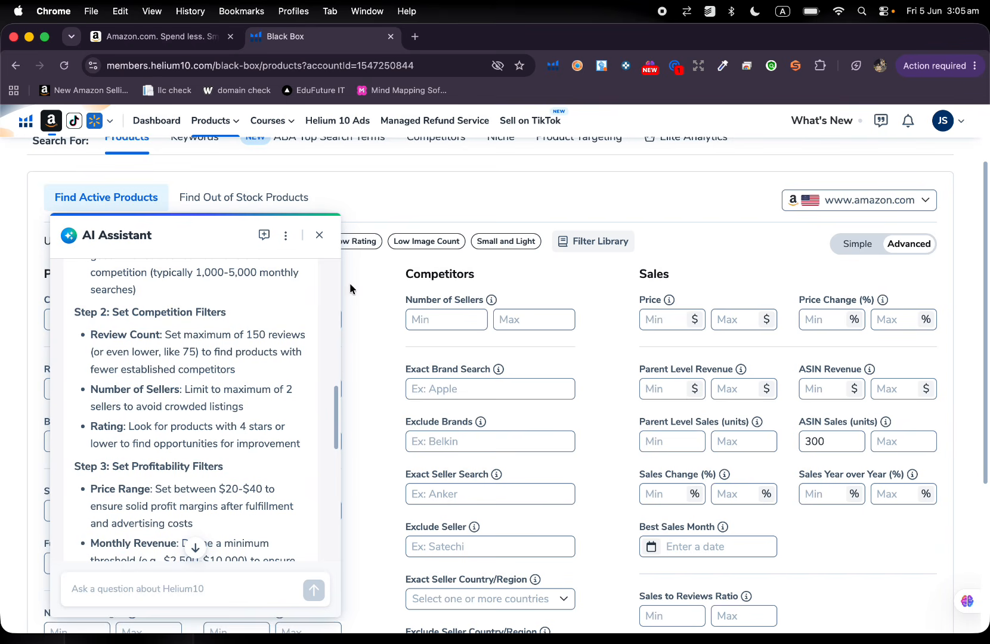
{"action": "left_click_drag", "start_coordinate": [204, 244], "coordinate": [746, 225]}
{"action": "scroll", "coordinate": [218, 402], "scroll_direction": "down", "scroll_amount": 2}
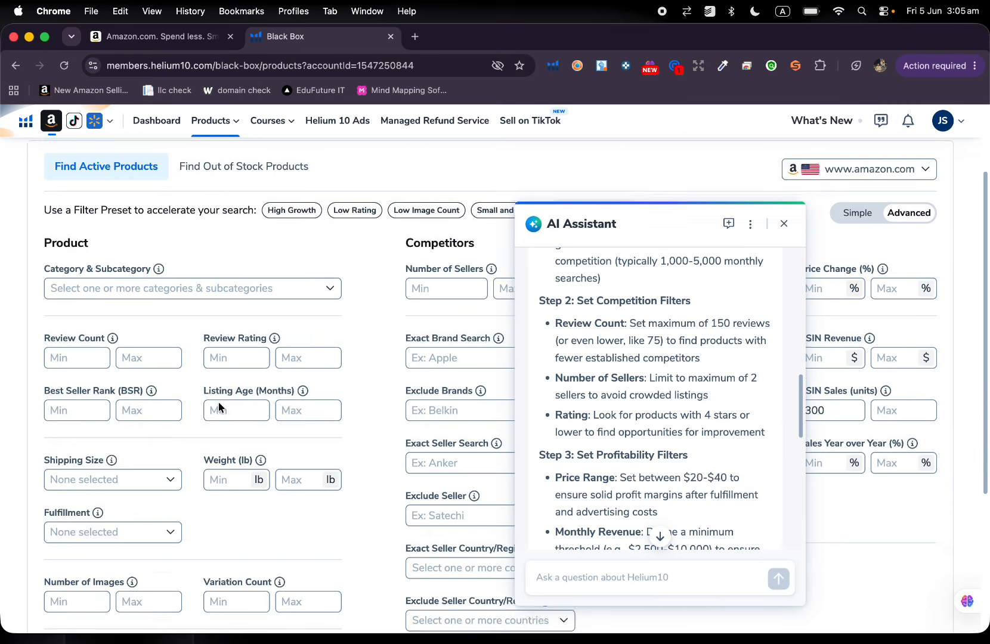
{"action": "left_click", "coordinate": [148, 340]}
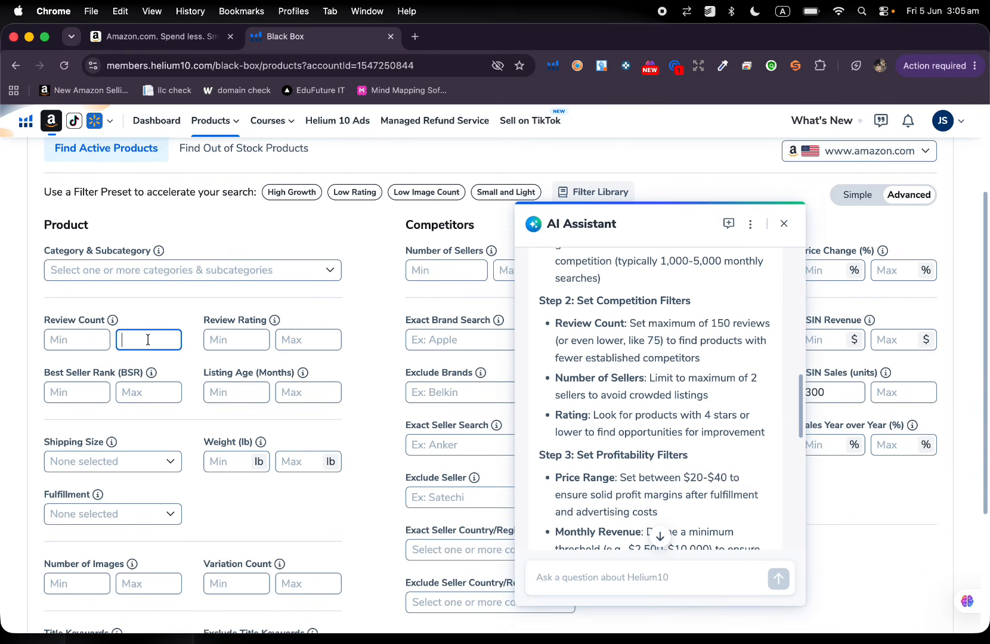
{"action": "type", "text": "150"}
Limit the number of sellers to a maximum of 2 and the review rating to a maximum of 4.
{"action": "left_click_drag", "start_coordinate": [638, 212], "coordinate": [755, 213]}
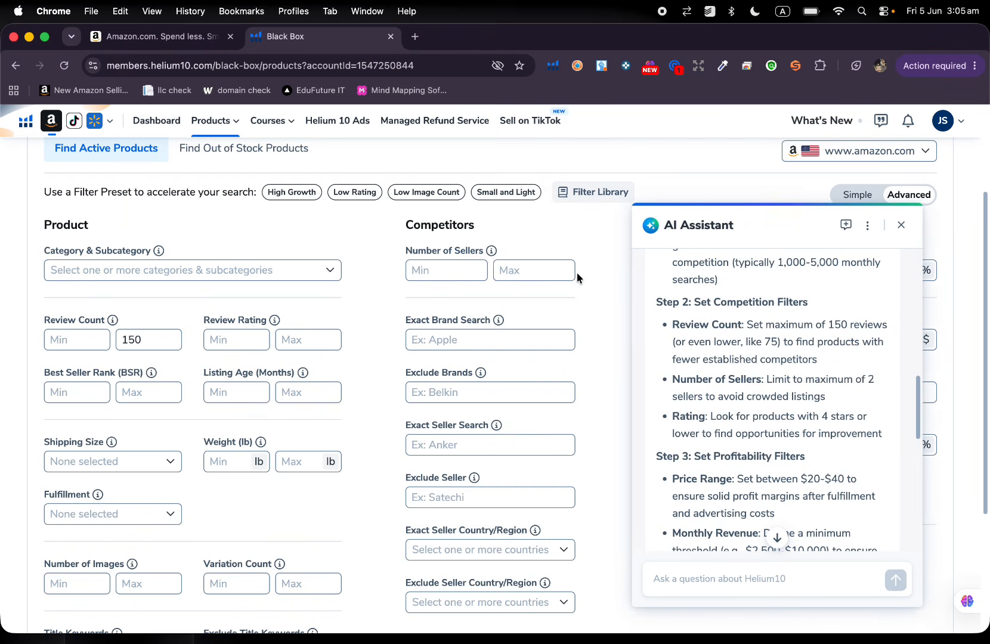
{"action": "left_click", "coordinate": [544, 266]}
{"action": "type", "text": "2"}
{"action": "scroll", "coordinate": [715, 356], "scroll_direction": "down", "scroll_amount": 3}
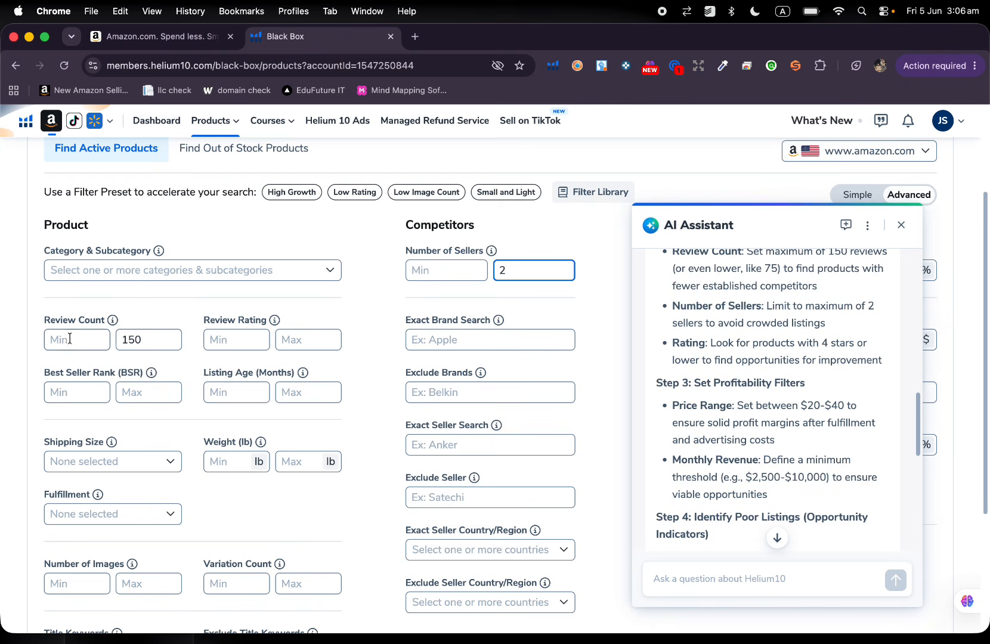
{"action": "left_click", "coordinate": [305, 337]}
{"action": "type", "text": "4"}
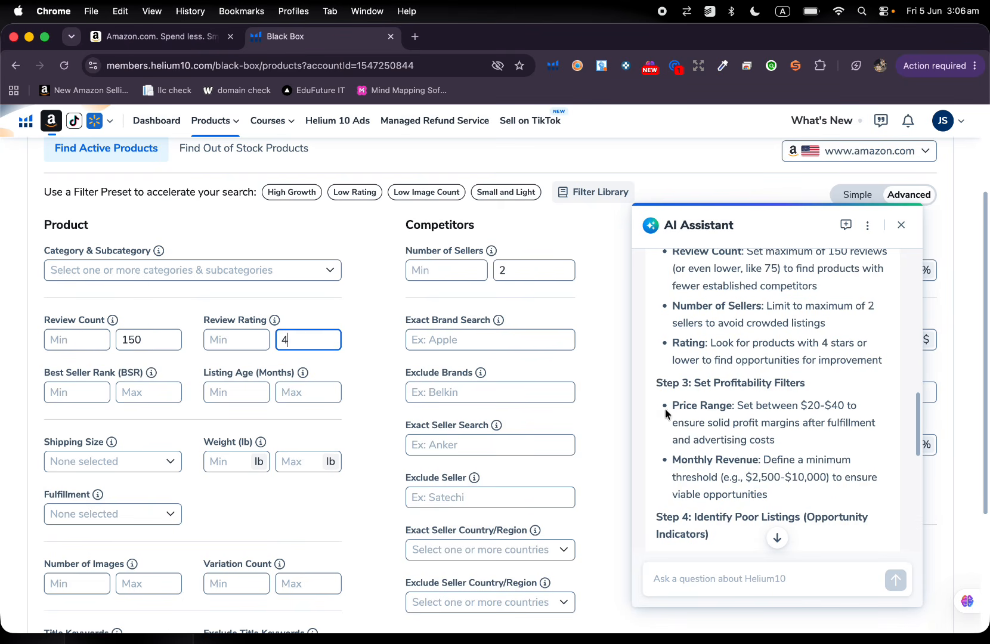
Uncover the Sales filters and set the price range from $20 to $40, following the assistant's profitability advice.
{"action": "scroll", "coordinate": [665, 409], "scroll_direction": "down", "scroll_amount": 2}
{"action": "scroll", "coordinate": [705, 371], "scroll_direction": "down", "scroll_amount": 1}
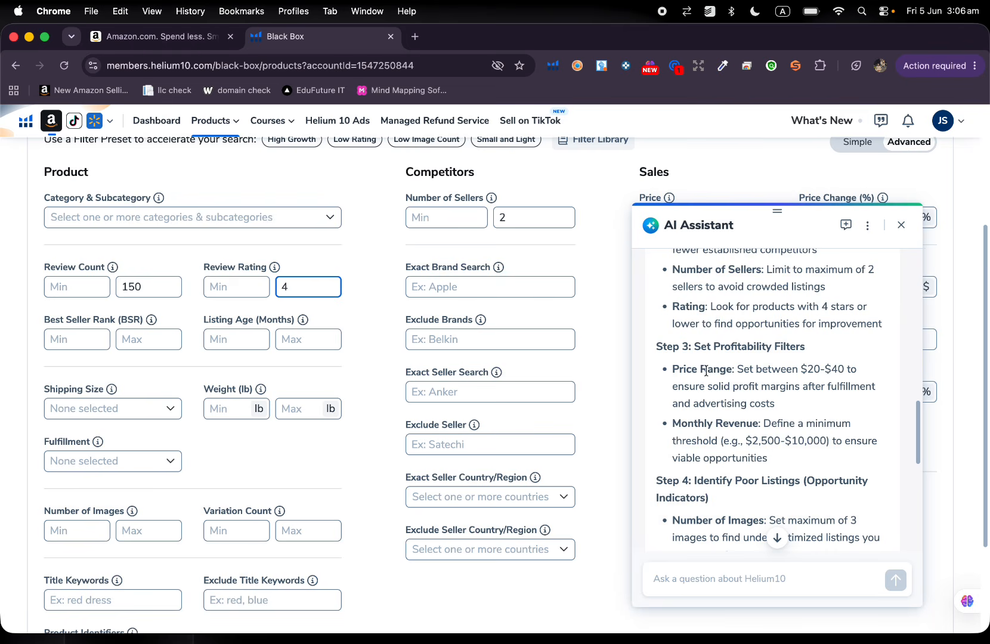
{"action": "left_click_drag", "start_coordinate": [795, 237], "coordinate": [362, 247]}
{"action": "left_click", "coordinate": [666, 219]}
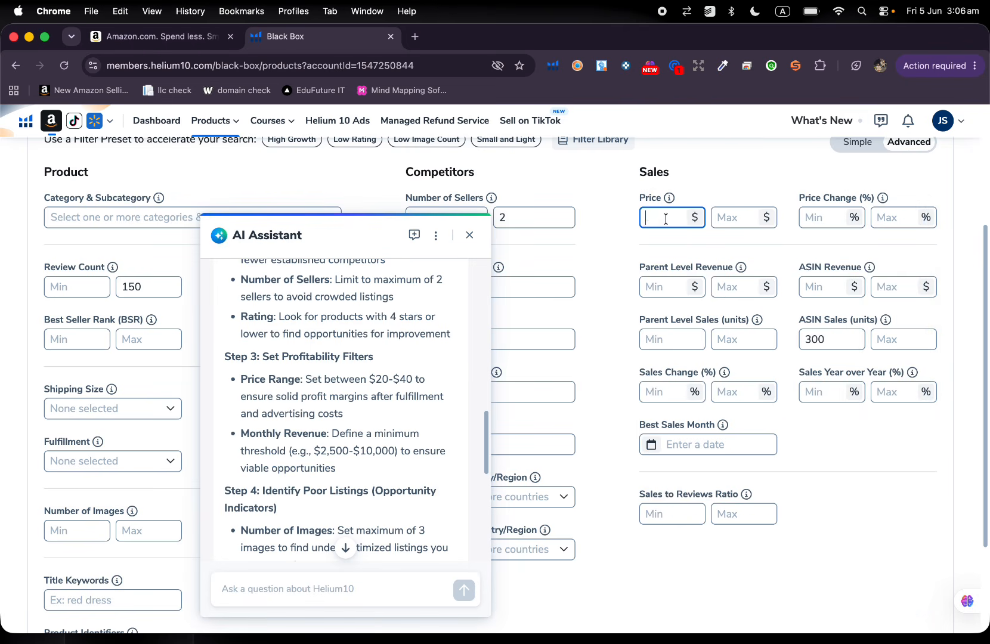
{"action": "type", "text": "20"}
{"action": "left_click", "coordinate": [736, 215]}
{"action": "type", "text": "40"}
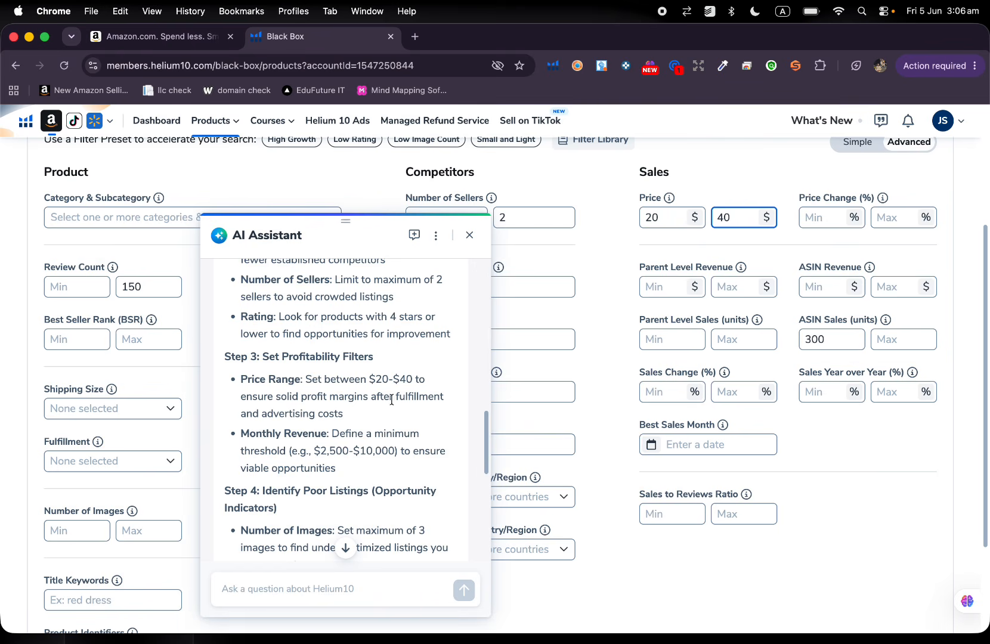
Set the minimum parent level revenue to $4000.
{"action": "scroll", "coordinate": [407, 391], "scroll_direction": "down", "scroll_amount": 2}
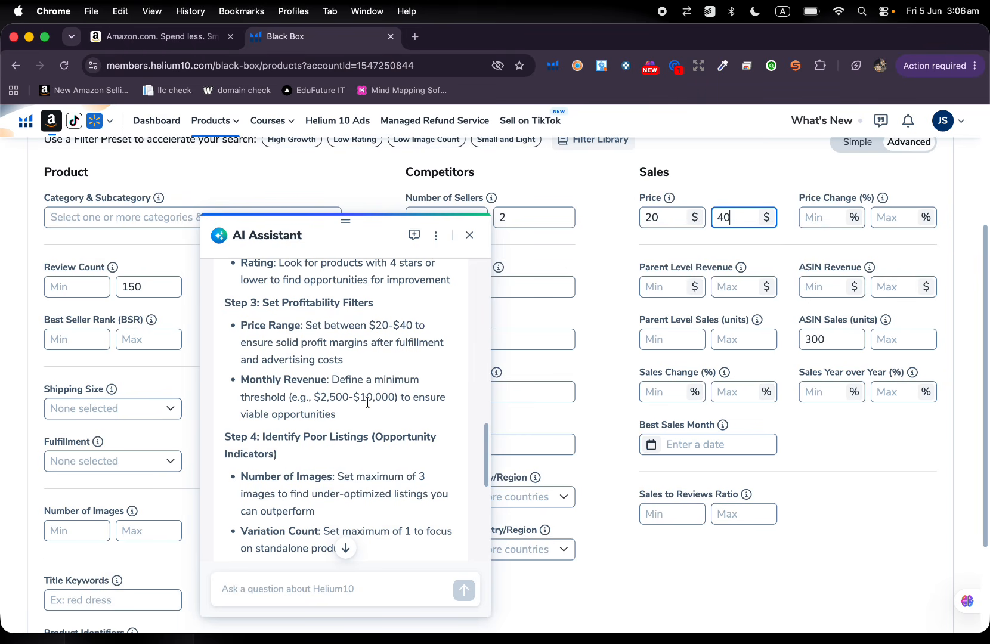
{"action": "left_click", "coordinate": [670, 287]}
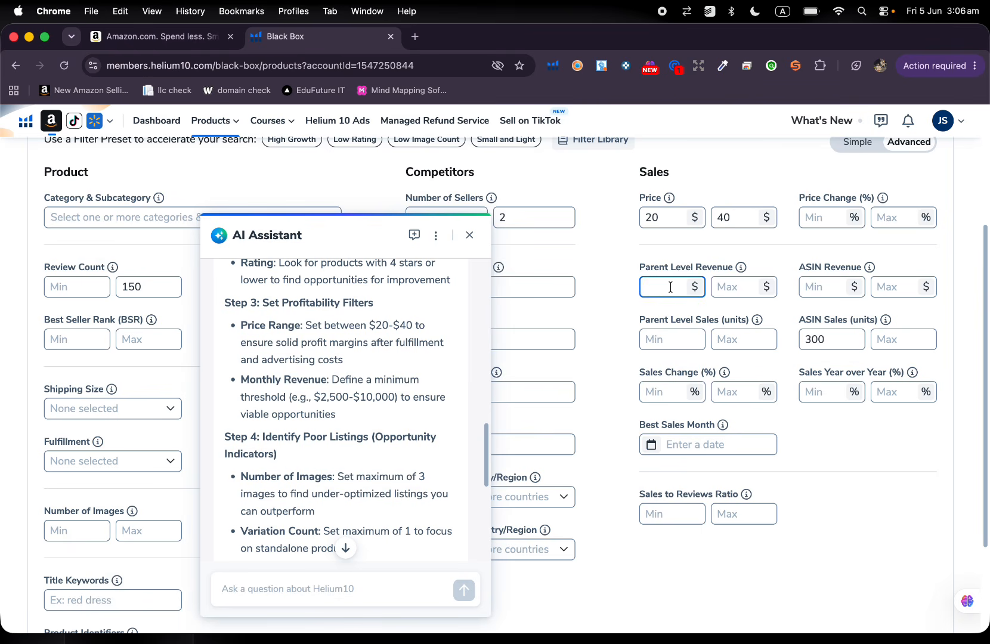
{"action": "type", "text": "2500"}
{"action": "key", "text": "BackSpace"}
{"action": "type", "text": "5"}
Set the maximum number of images to 3 and the maximum variation count to 1.
{"action": "scroll", "coordinate": [372, 393], "scroll_direction": "down", "scroll_amount": 5}
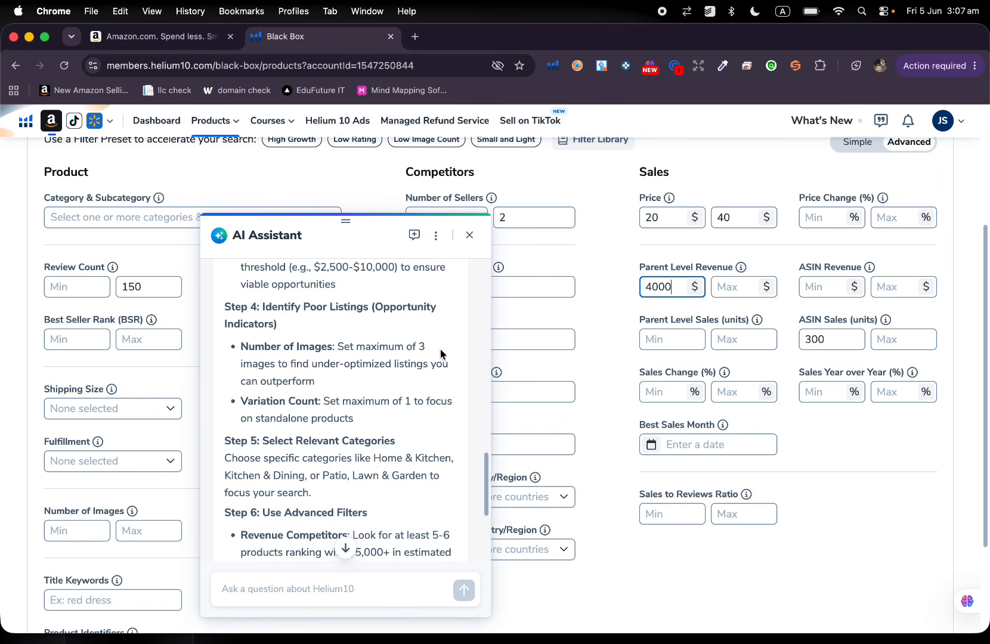
{"action": "scroll", "coordinate": [129, 444], "scroll_direction": "down", "scroll_amount": 3}
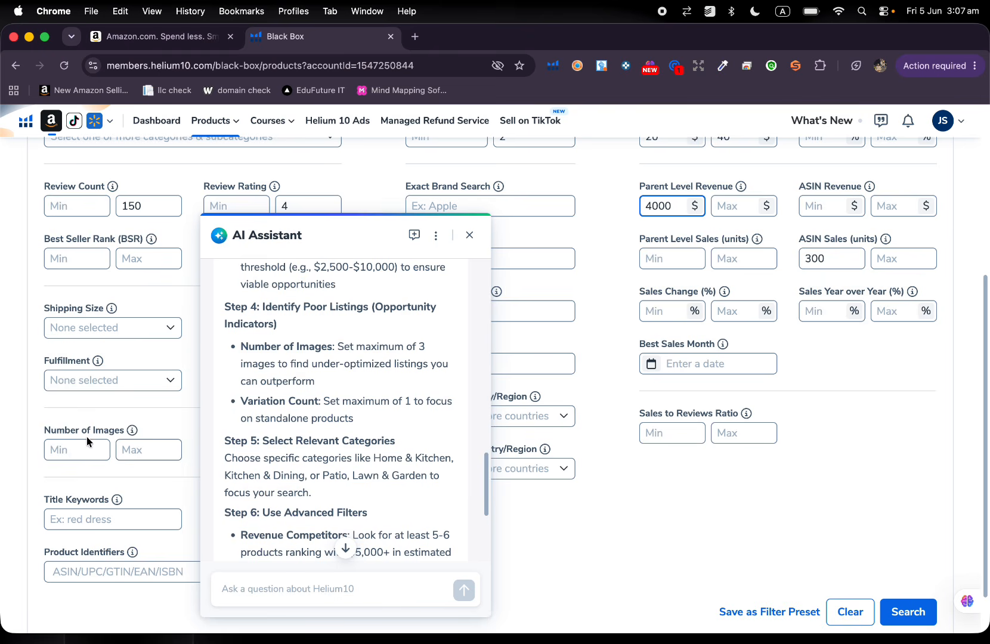
{"action": "left_click", "coordinate": [139, 449]}
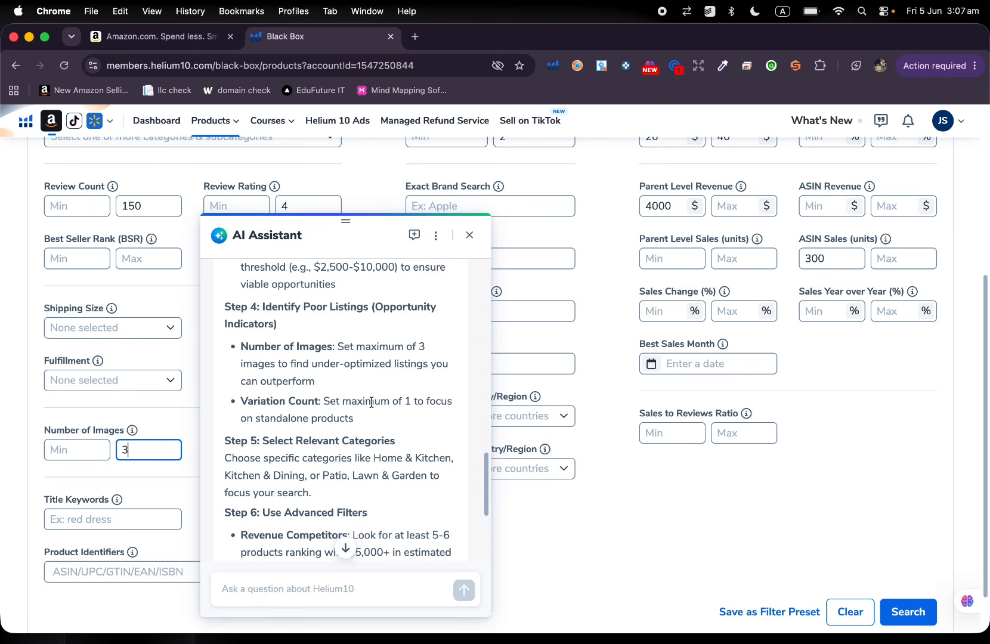
{"action": "scroll", "coordinate": [371, 403], "scroll_direction": "down", "scroll_amount": 2}
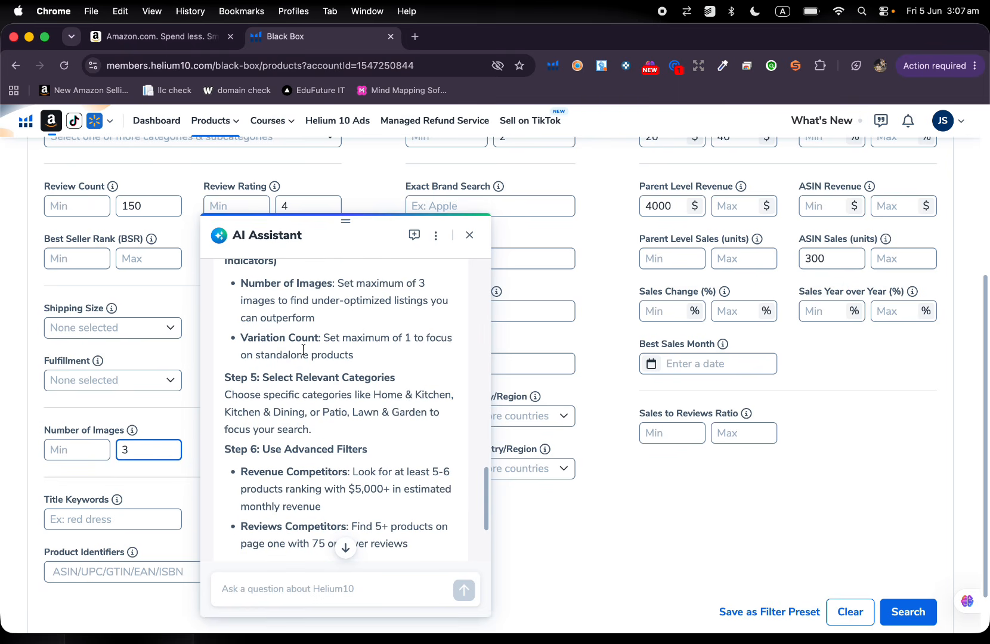
{"action": "left_click_drag", "start_coordinate": [363, 250], "coordinate": [615, 250]}
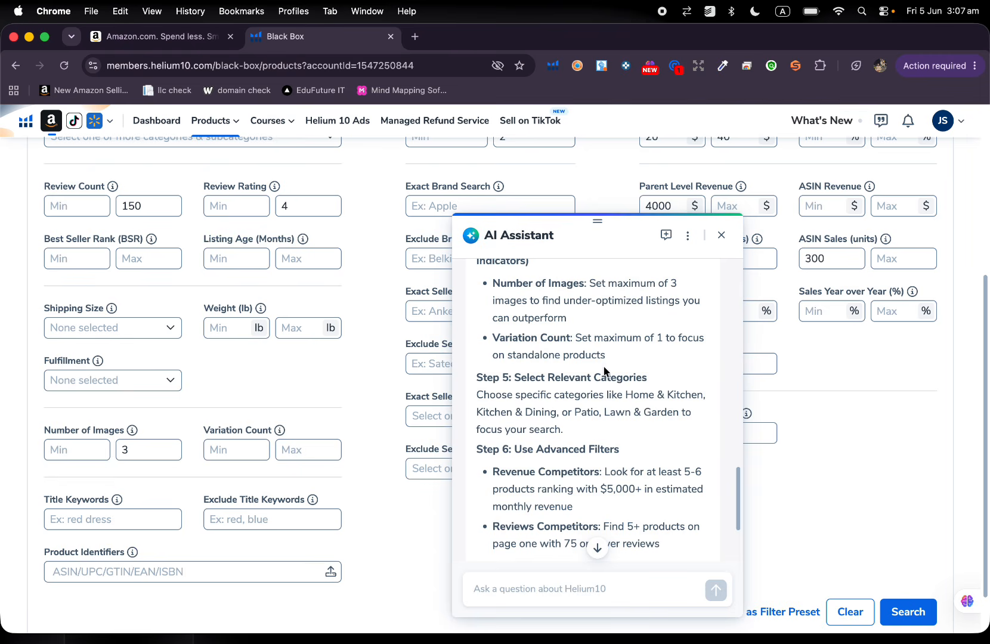
{"action": "left_click", "coordinate": [298, 450]}
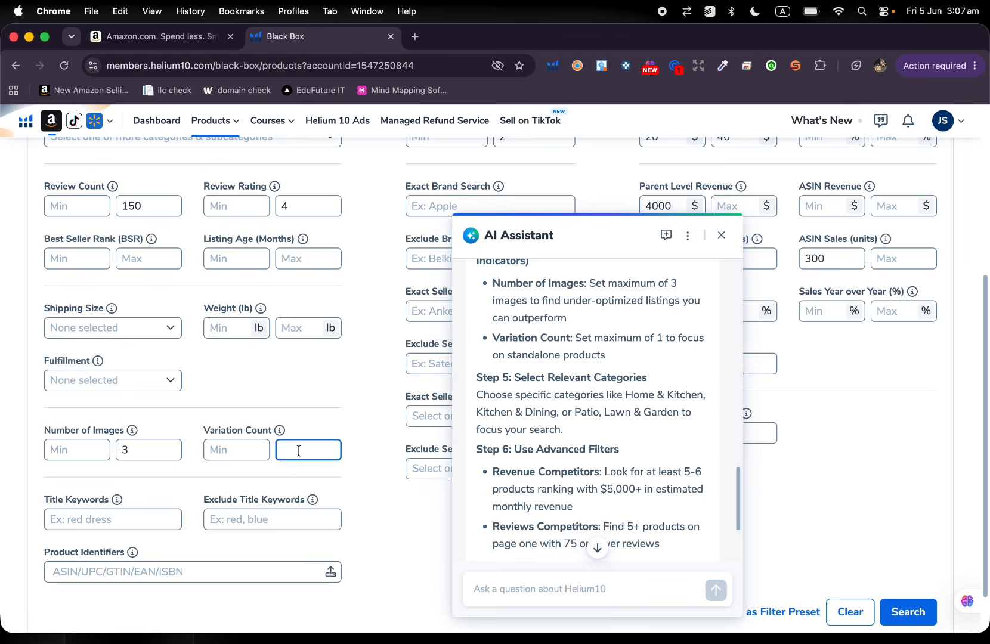
Select the Home & Kitchen, Kitchen & Dining and Patio, Lawn & Garden categories for the product search.
{"action": "scroll", "coordinate": [593, 411], "scroll_direction": "down", "scroll_amount": 3}
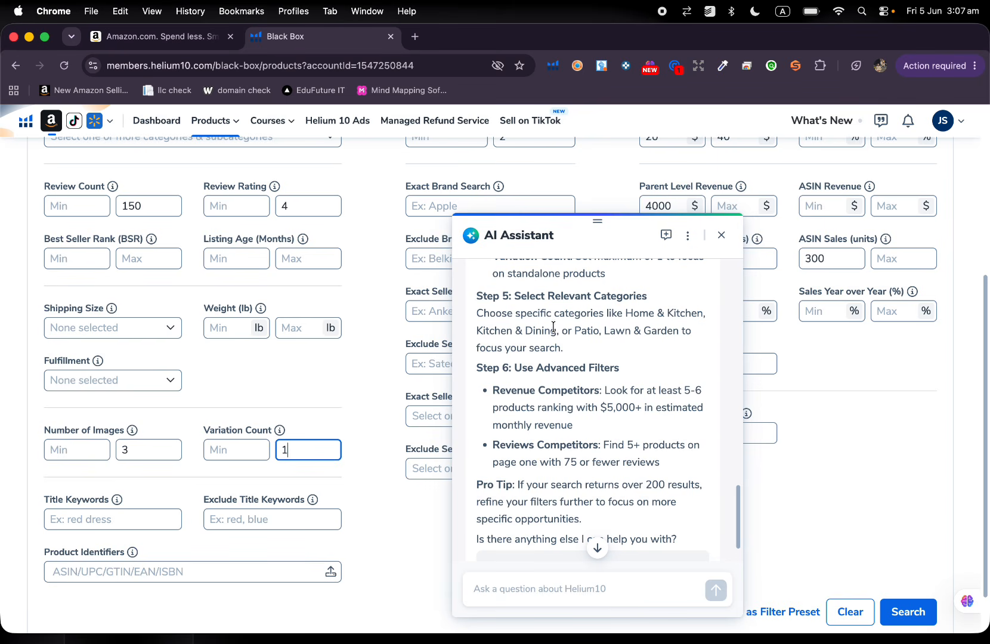
{"action": "scroll", "coordinate": [242, 415], "scroll_direction": "up", "scroll_amount": 5}
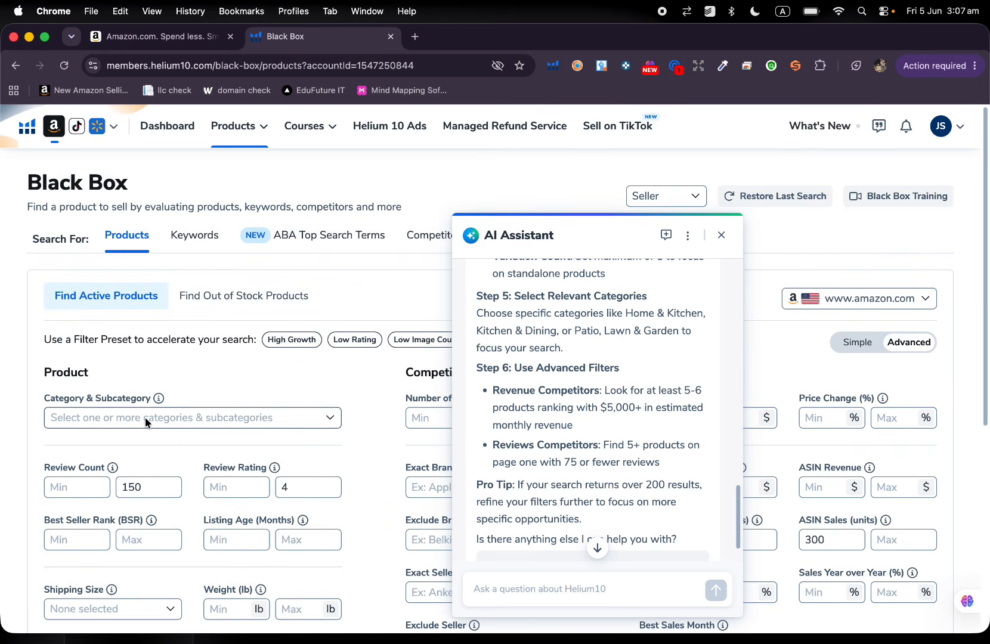
{"action": "left_click", "coordinate": [145, 418]}
{"action": "scroll", "coordinate": [170, 325], "scroll_direction": "down", "scroll_amount": 6}
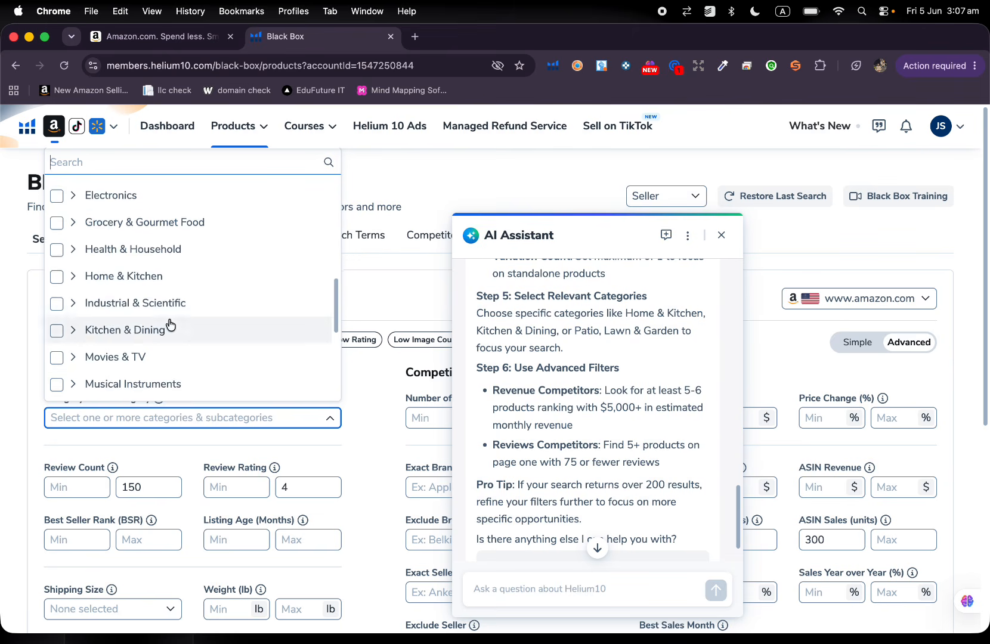
{"action": "left_click", "coordinate": [161, 267]}
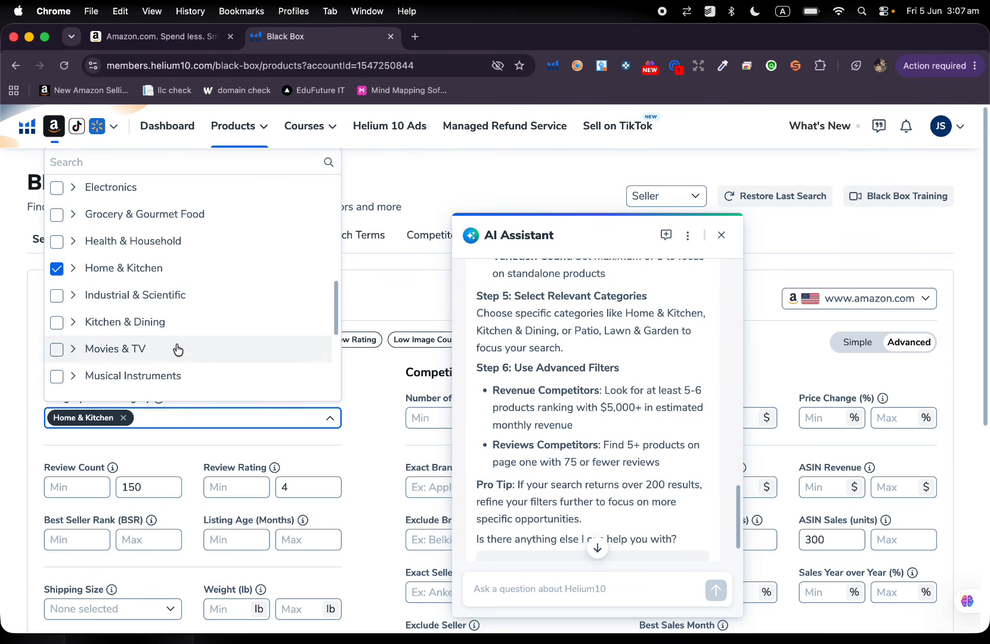
{"action": "left_click", "coordinate": [181, 330]}
{"action": "scroll", "coordinate": [182, 328], "scroll_direction": "down", "scroll_amount": 5}
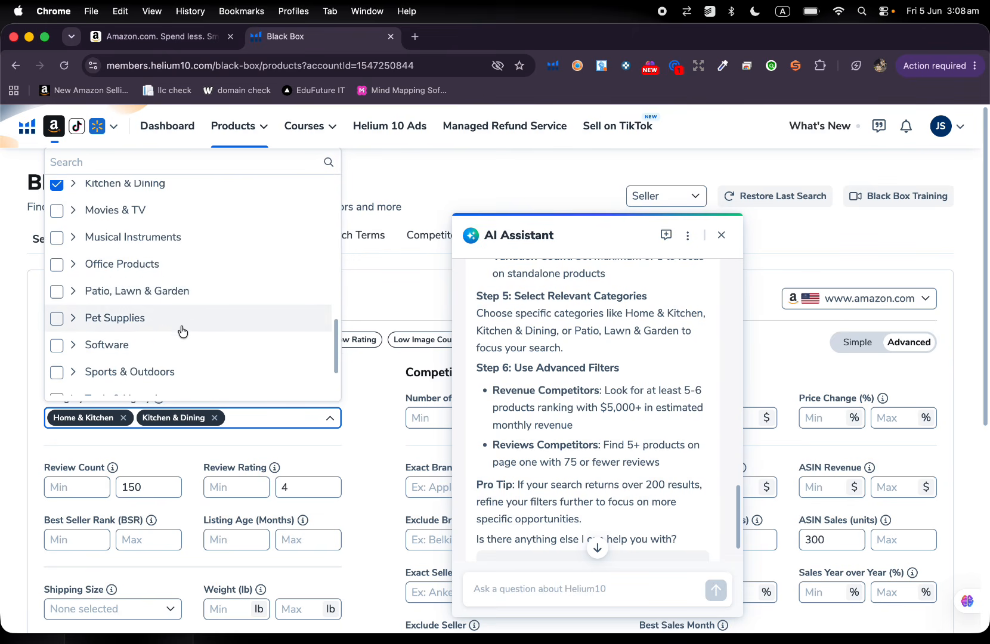
{"action": "left_click", "coordinate": [173, 294]}
{"action": "scroll", "coordinate": [333, 430], "scroll_direction": "up", "scroll_amount": 2}
{"action": "scroll", "coordinate": [333, 431], "scroll_direction": "down", "scroll_amount": 3}
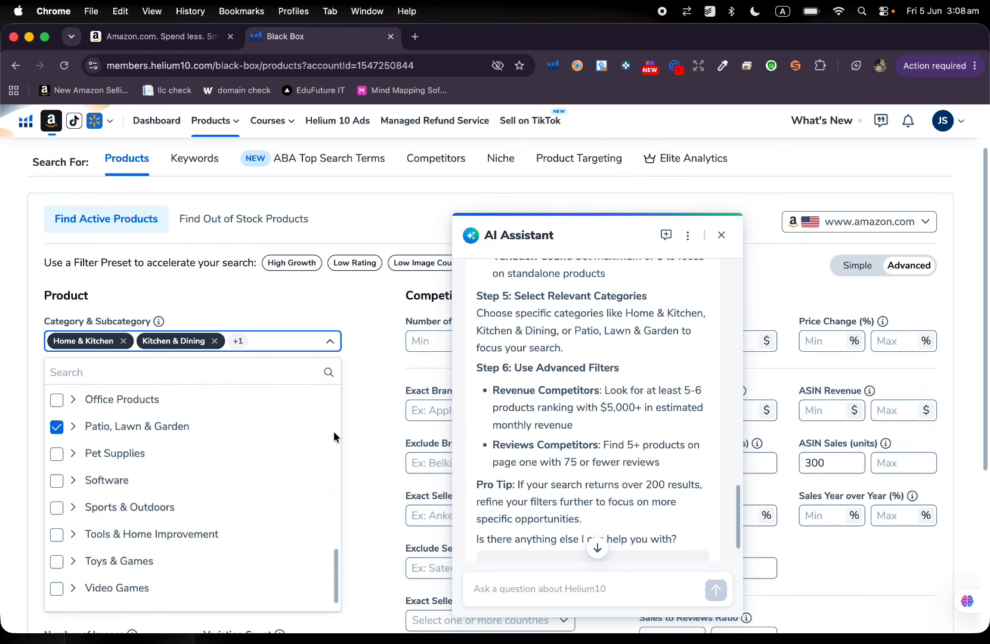
{"action": "left_click", "coordinate": [373, 439]}
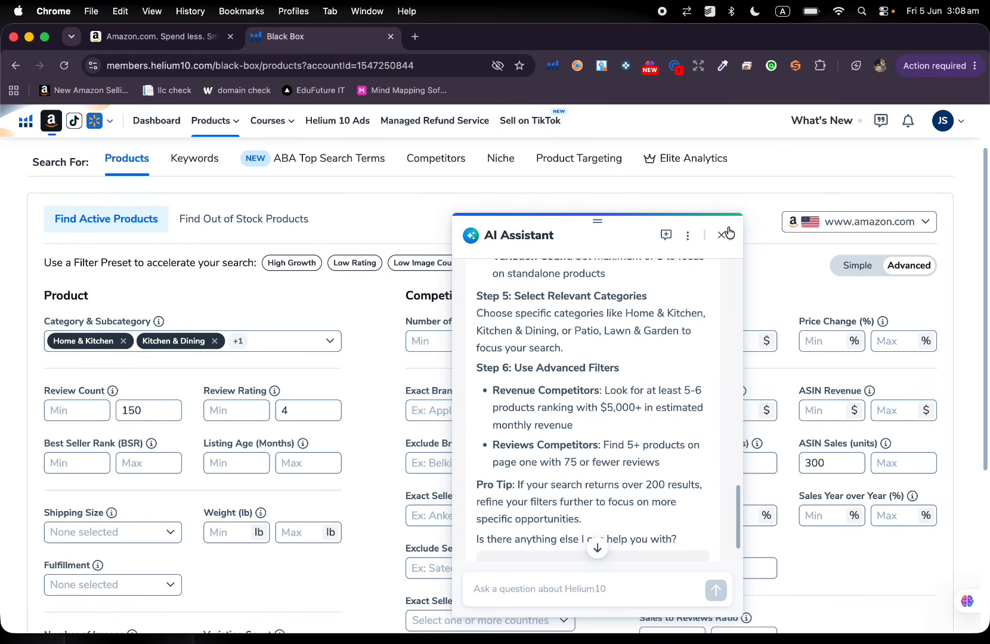
Close the AI Assistant chat after checking its last tips and run the product search with the chosen filters.
{"action": "scroll", "coordinate": [600, 390], "scroll_direction": "down", "scroll_amount": 1}
{"action": "scroll", "coordinate": [600, 391], "scroll_direction": "down", "scroll_amount": 1}
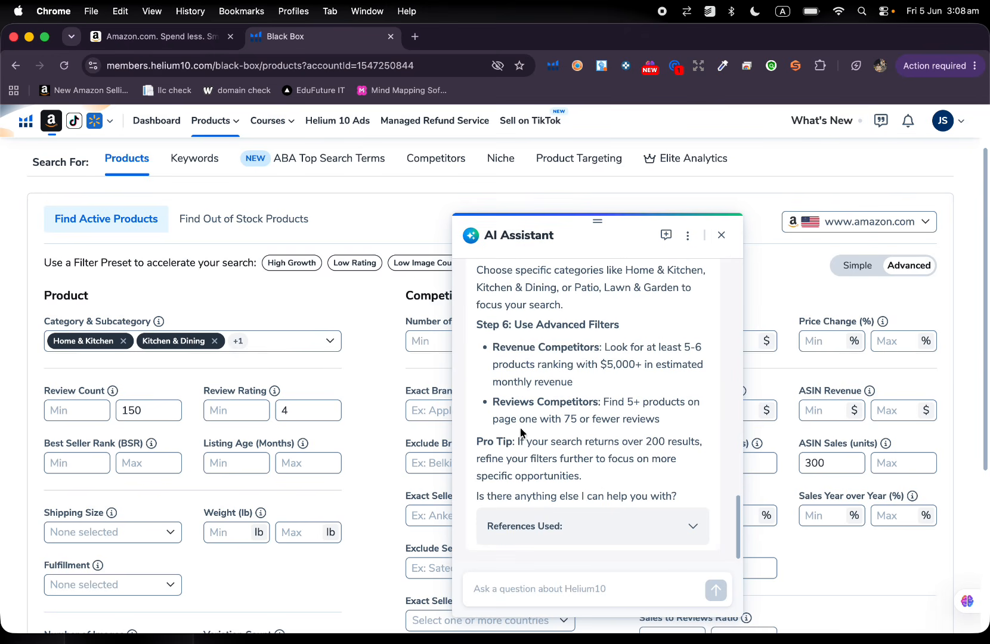
{"action": "left_click", "coordinate": [720, 235]}
{"action": "scroll", "coordinate": [788, 564], "scroll_direction": "down", "scroll_amount": 5}
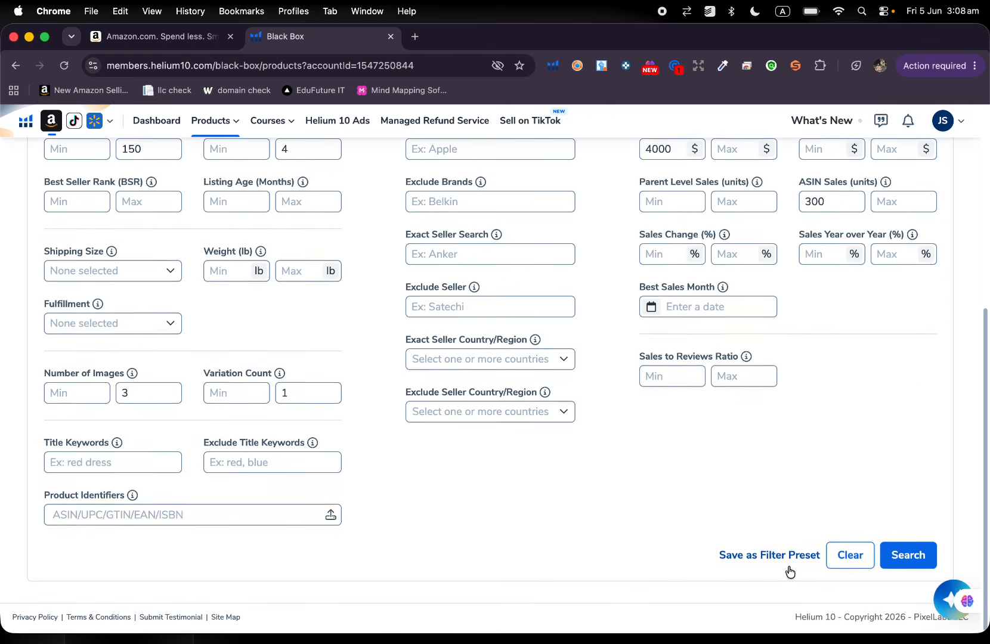
{"action": "left_click", "coordinate": [910, 557]}
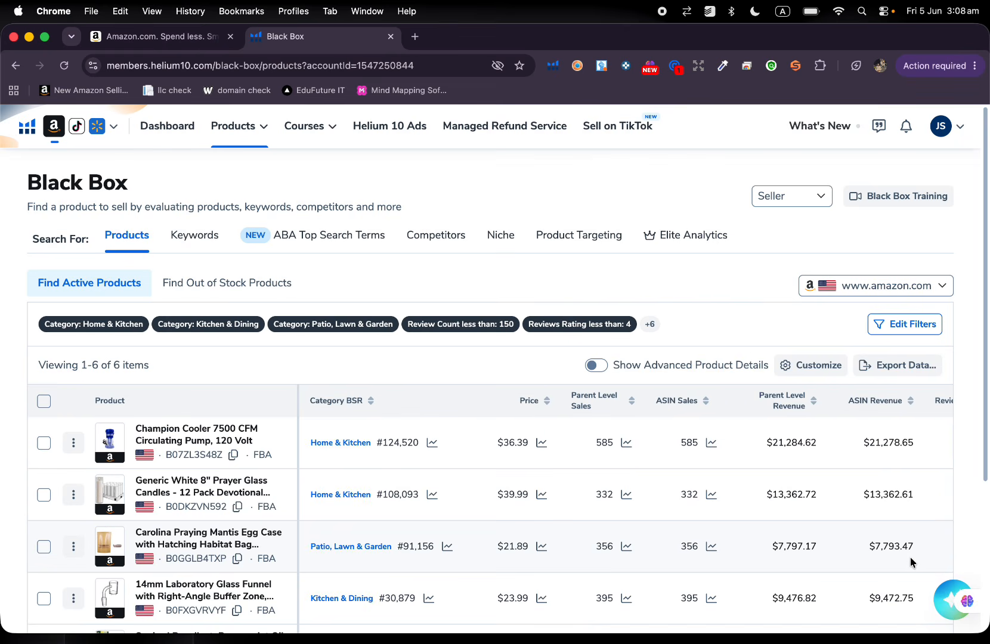
Open the 14mm Laboratory Glass Funnel listing on Amazon from the search results and look through its product images.
{"action": "scroll", "coordinate": [739, 447], "scroll_direction": "down", "scroll_amount": 5}
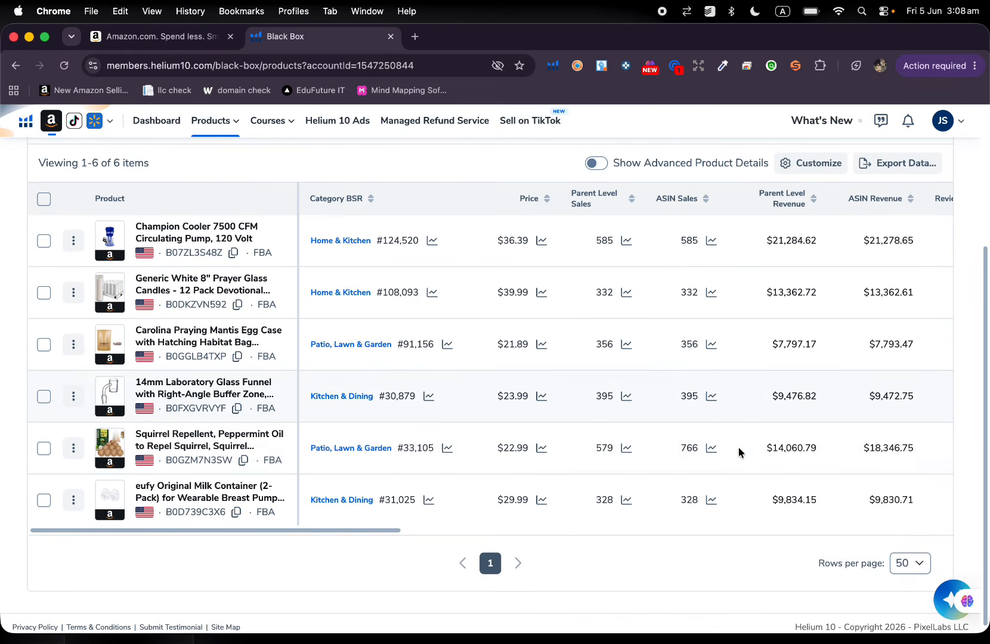
{"action": "mouse_move", "coordinate": [117, 401]}
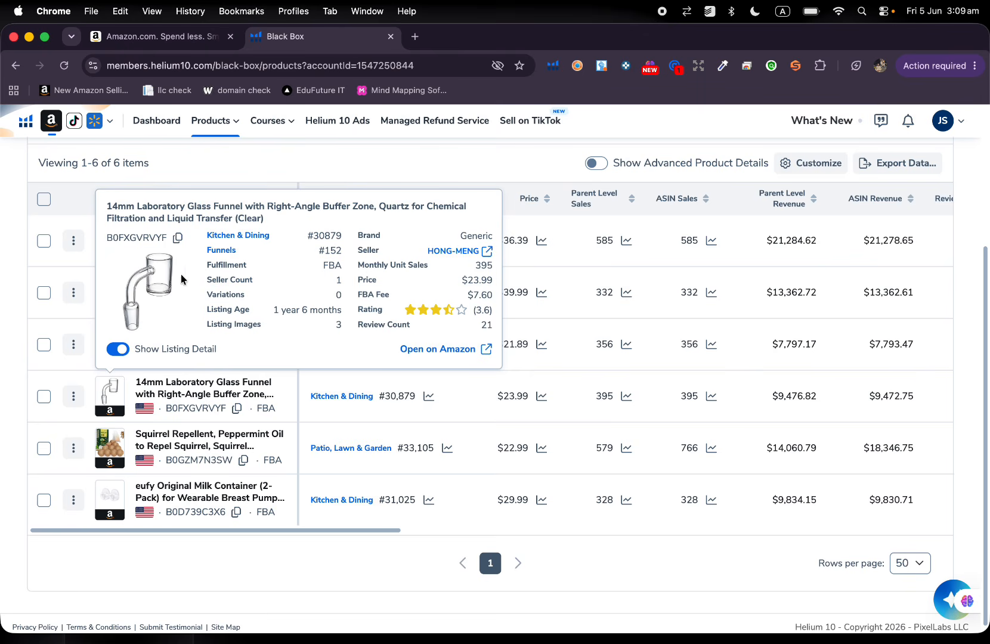
{"action": "left_click", "coordinate": [111, 389]}
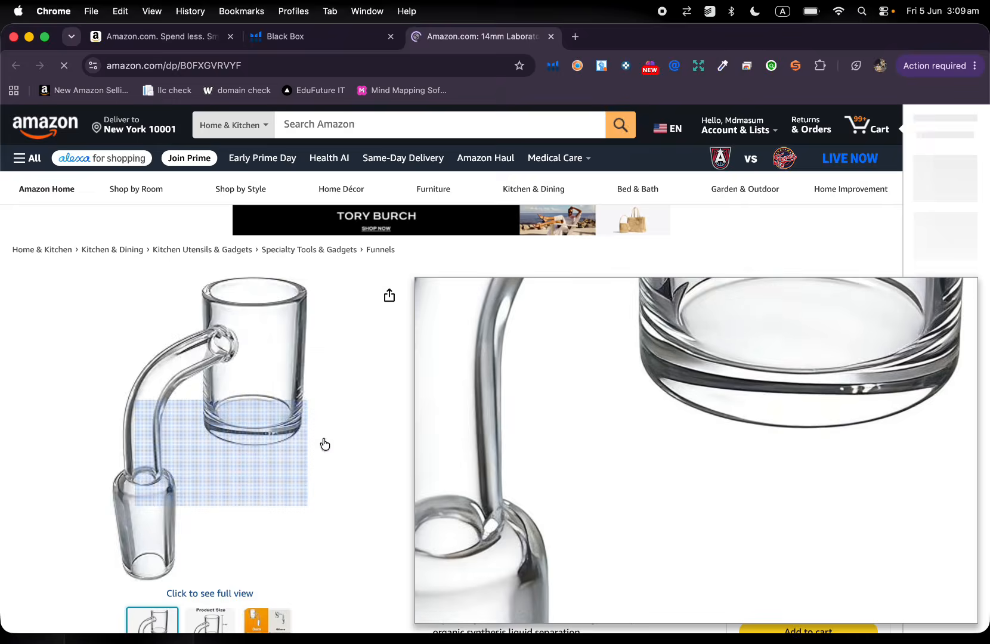
{"action": "scroll", "coordinate": [386, 378], "scroll_direction": "down", "scroll_amount": 3}
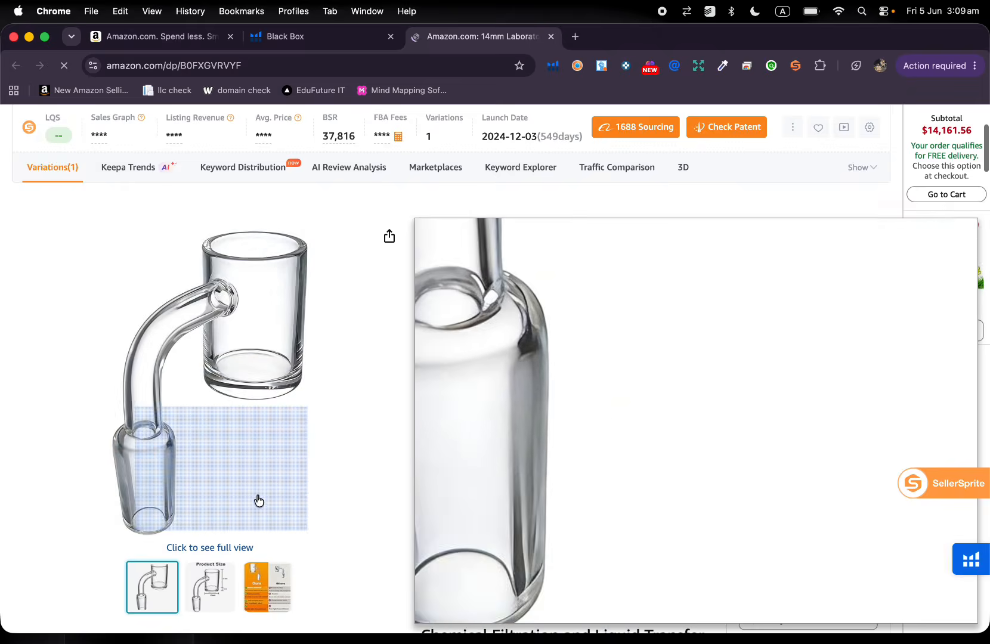
{"action": "scroll", "coordinate": [230, 579], "scroll_direction": "up", "scroll_amount": 1}
{"action": "scroll", "coordinate": [229, 582], "scroll_direction": "down", "scroll_amount": 6}
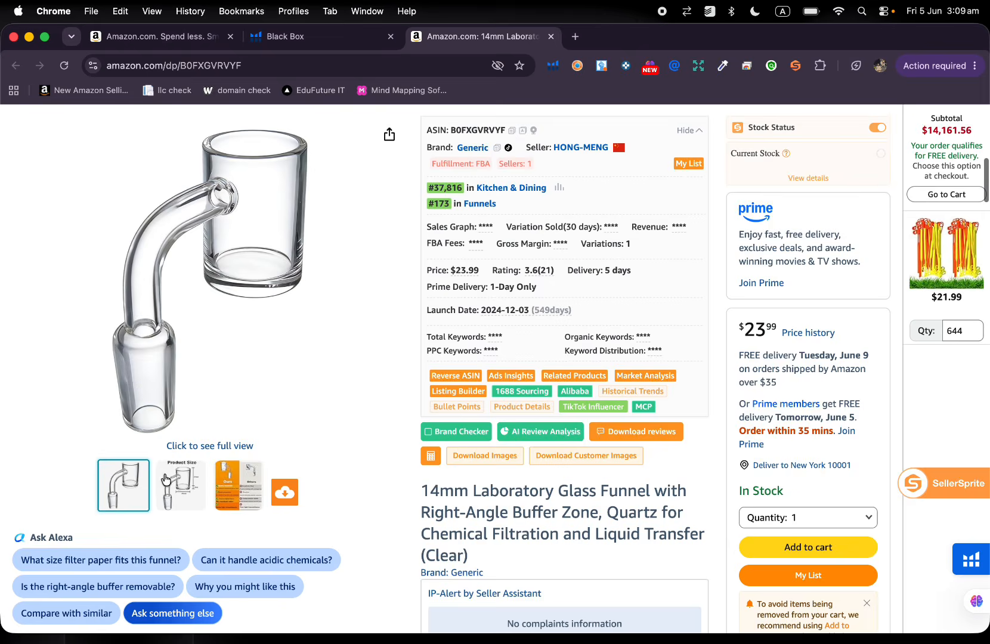
{"action": "mouse_move", "coordinate": [239, 490]}
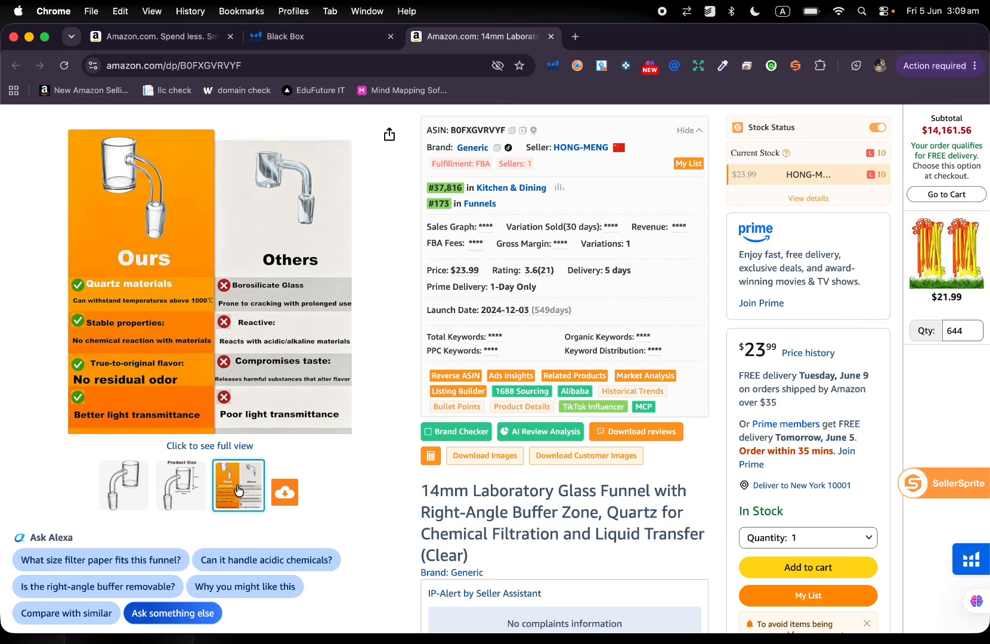
Review the glass funnel's product summary for revenue and rating and close its Amazon listing.
{"action": "scroll", "coordinate": [444, 393], "scroll_direction": "up", "scroll_amount": 4}
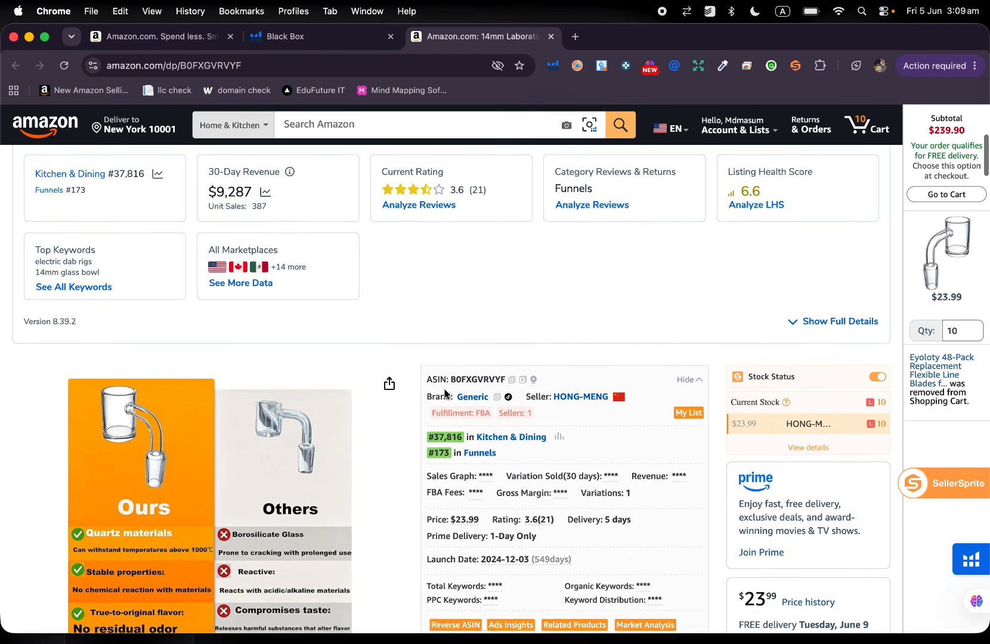
{"action": "scroll", "coordinate": [444, 393], "scroll_direction": "up", "scroll_amount": 1}
{"action": "scroll", "coordinate": [489, 333], "scroll_direction": "up", "scroll_amount": 4}
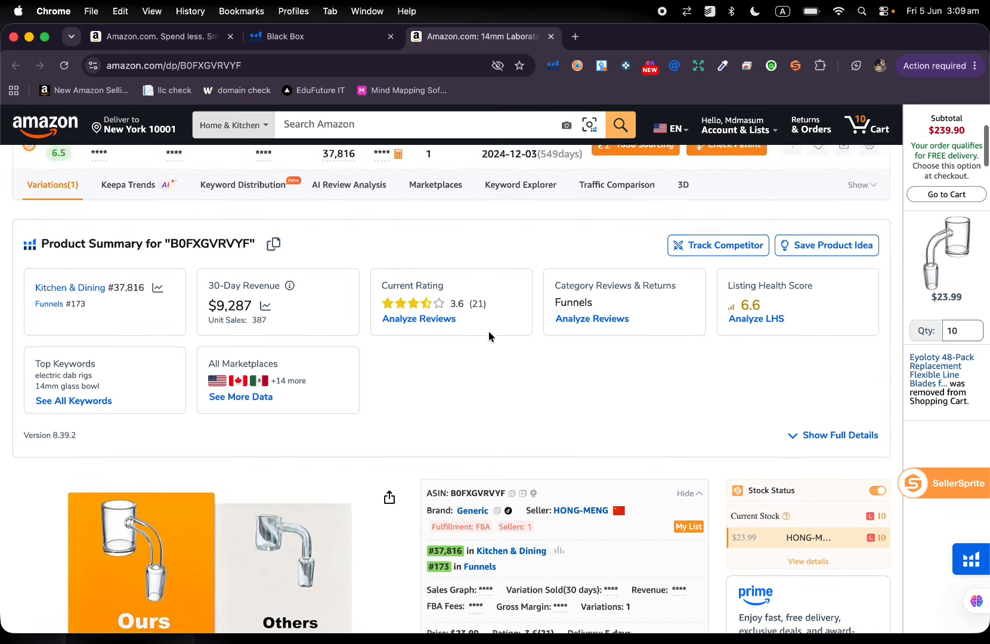
{"action": "left_click", "coordinate": [551, 37]}
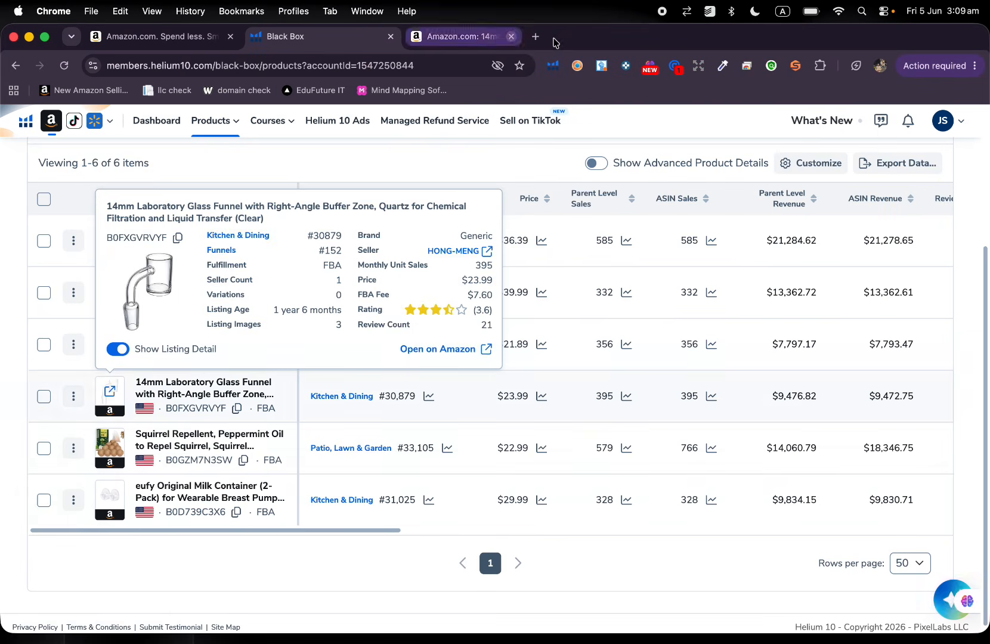
Open the Squirrel Repellent listing on Amazon from the results and examine its product details and summary.
{"action": "mouse_move", "coordinate": [114, 456]}
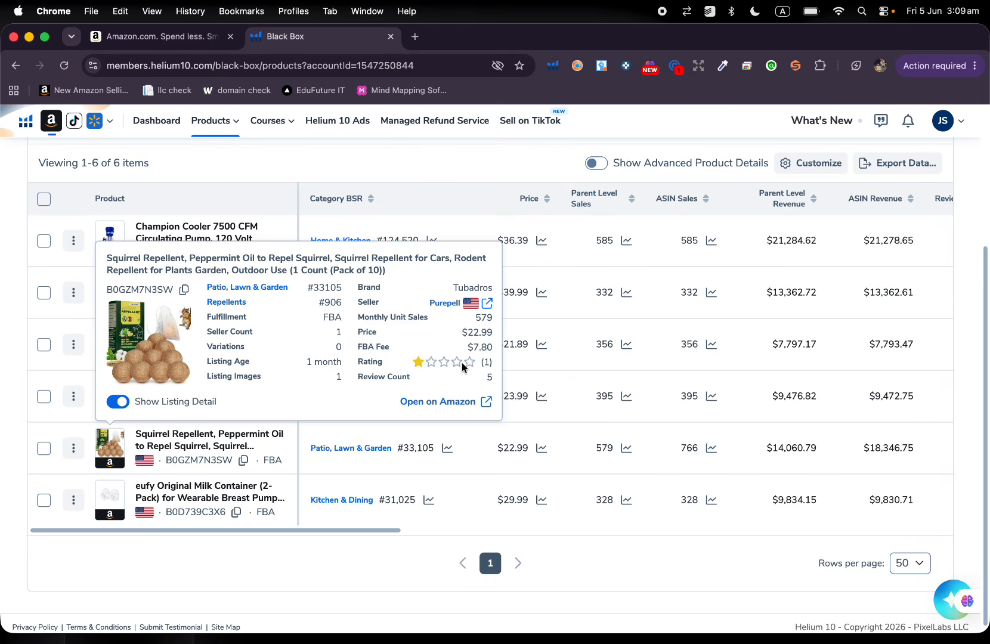
{"action": "left_click", "coordinate": [111, 453]}
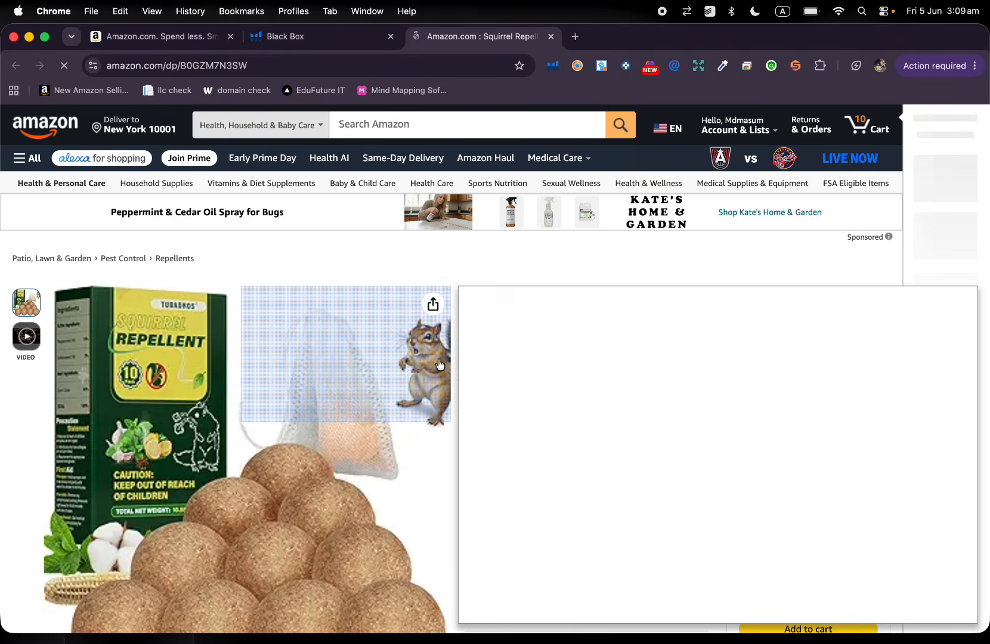
{"action": "scroll", "coordinate": [589, 380], "scroll_direction": "down", "scroll_amount": 2}
{"action": "scroll", "coordinate": [590, 381], "scroll_direction": "down", "scroll_amount": 2}
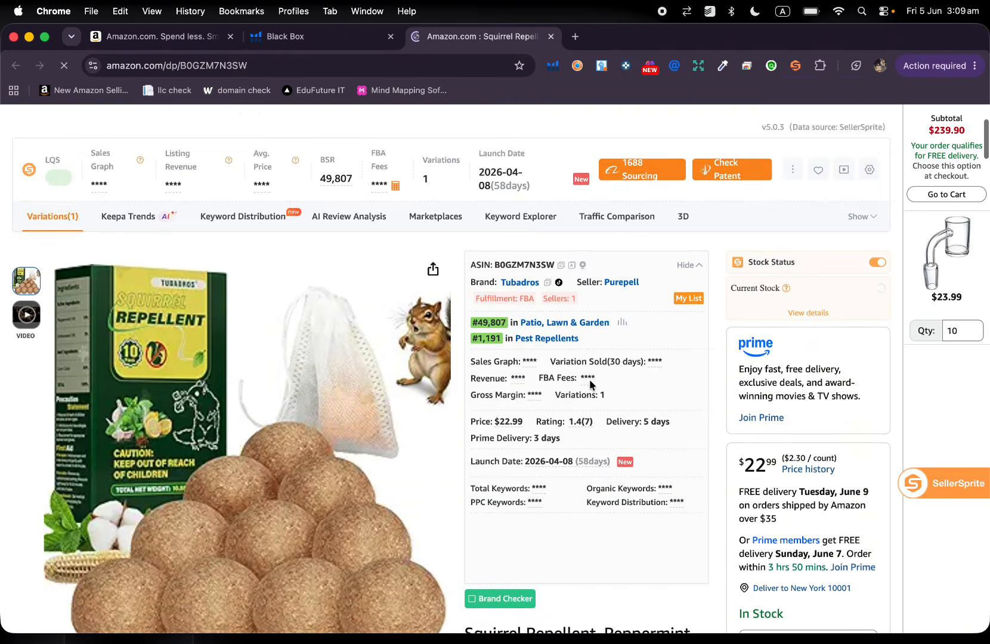
{"action": "scroll", "coordinate": [590, 381], "scroll_direction": "down", "scroll_amount": 10}
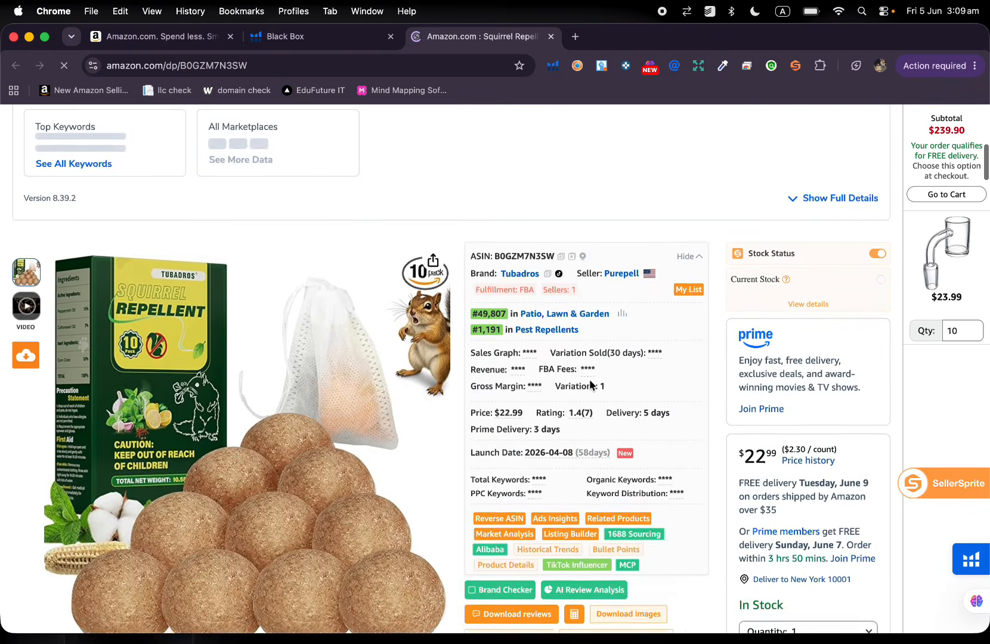
{"action": "scroll", "coordinate": [542, 231], "scroll_direction": "up", "scroll_amount": 12}
{"action": "scroll", "coordinate": [548, 229], "scroll_direction": "down", "scroll_amount": 5}
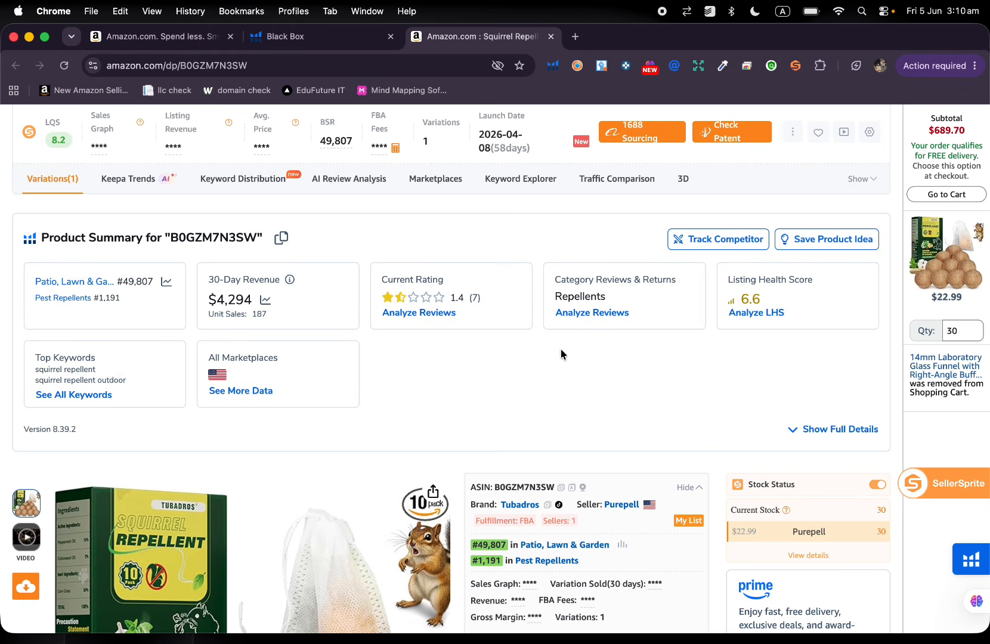
{"action": "scroll", "coordinate": [561, 350], "scroll_direction": "down", "scroll_amount": 3}
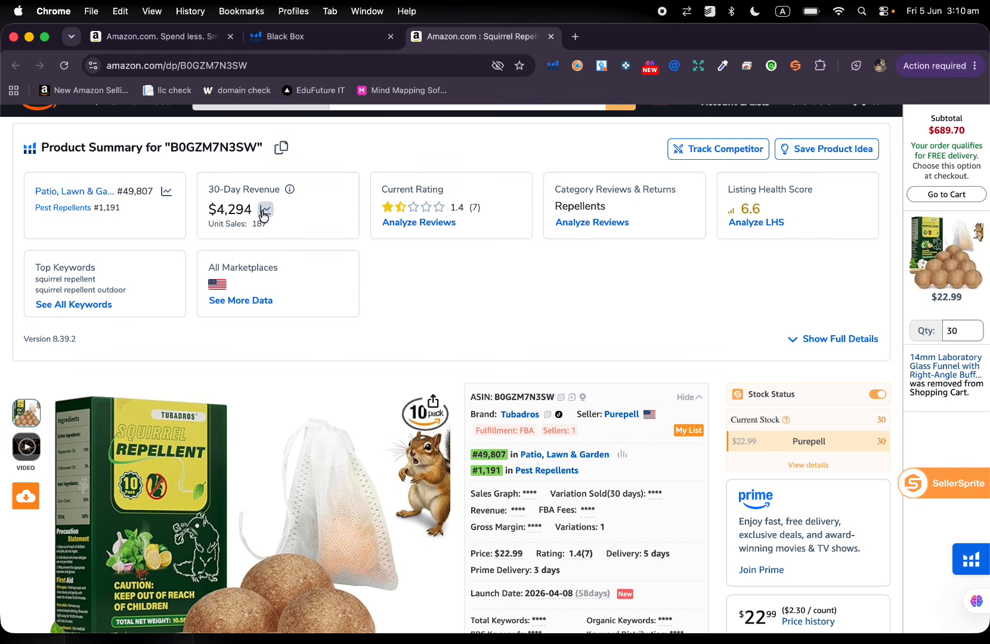
View the squirrel repellent's 30-day sales chart and close both the chart and the Amazon listing.
{"action": "left_click", "coordinate": [266, 212]}
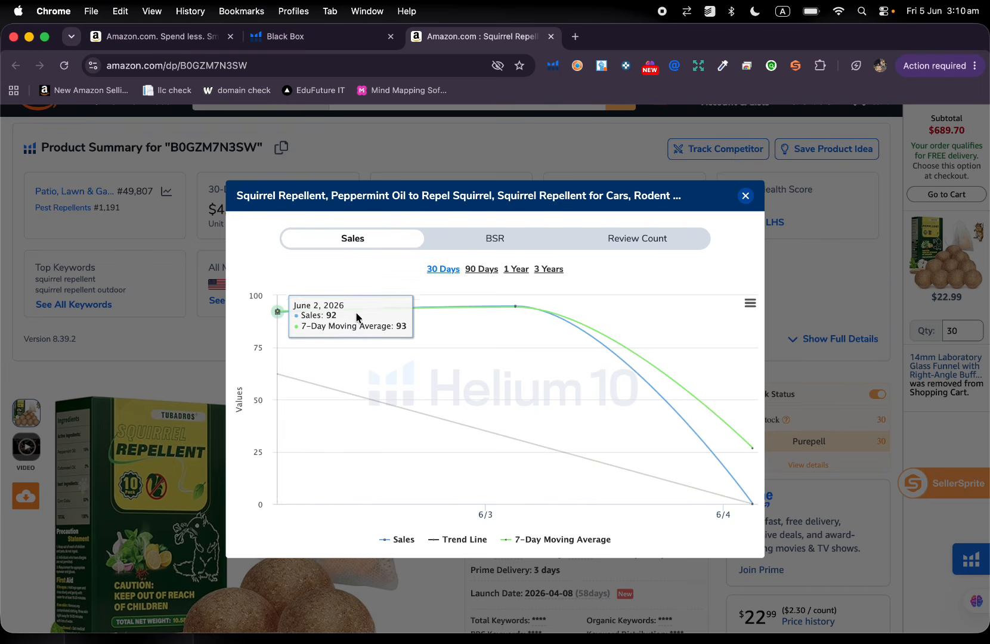
{"action": "left_click", "coordinate": [745, 196]}
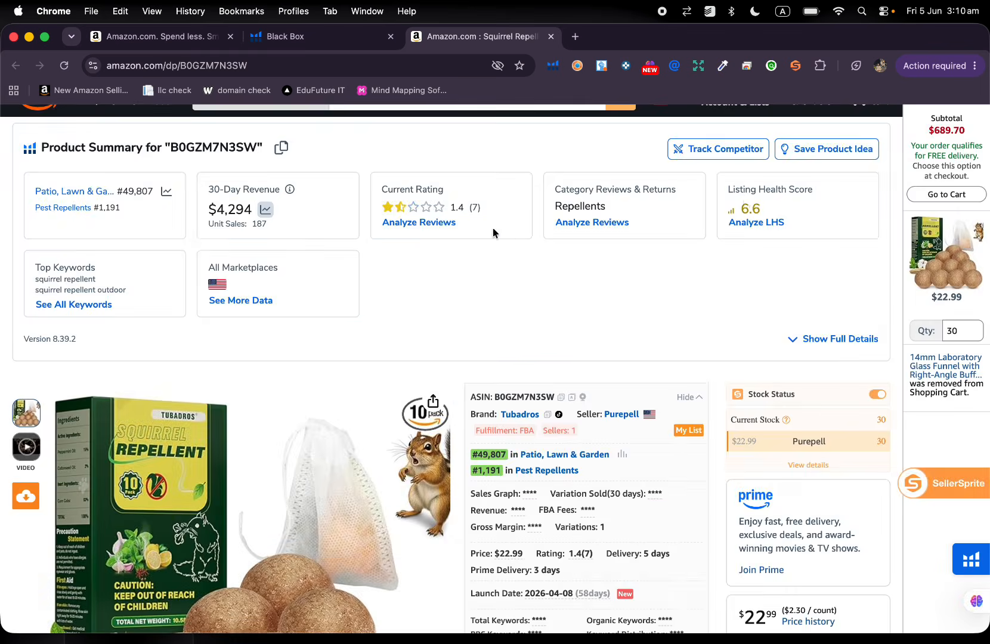
{"action": "left_click", "coordinate": [551, 36]}
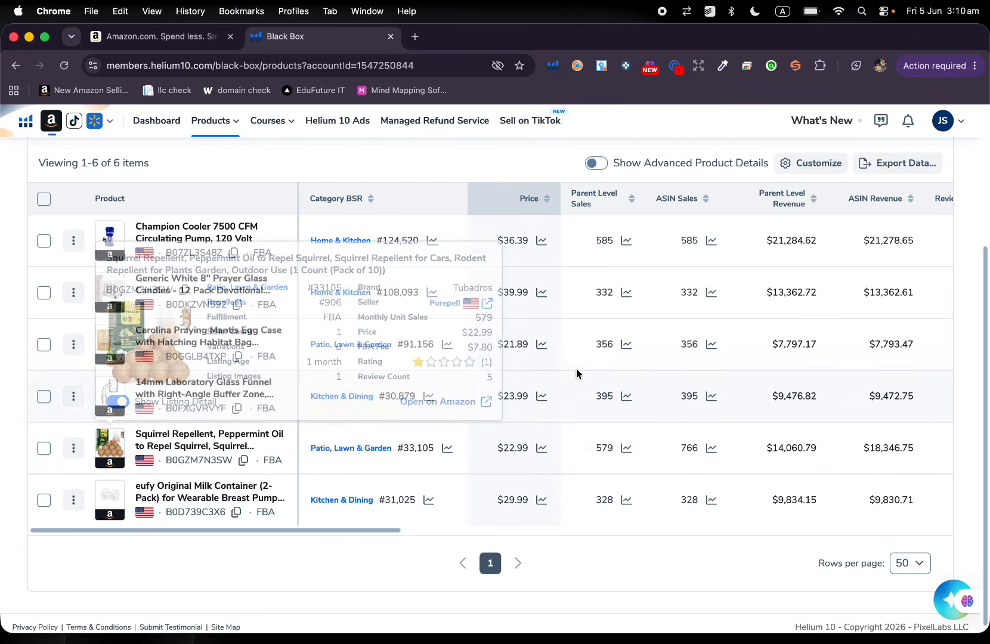
Open the eufy Original Milk Container listing on Amazon and examine its product images and launch date.
{"action": "scroll", "coordinate": [441, 446], "scroll_direction": "down", "scroll_amount": 1}
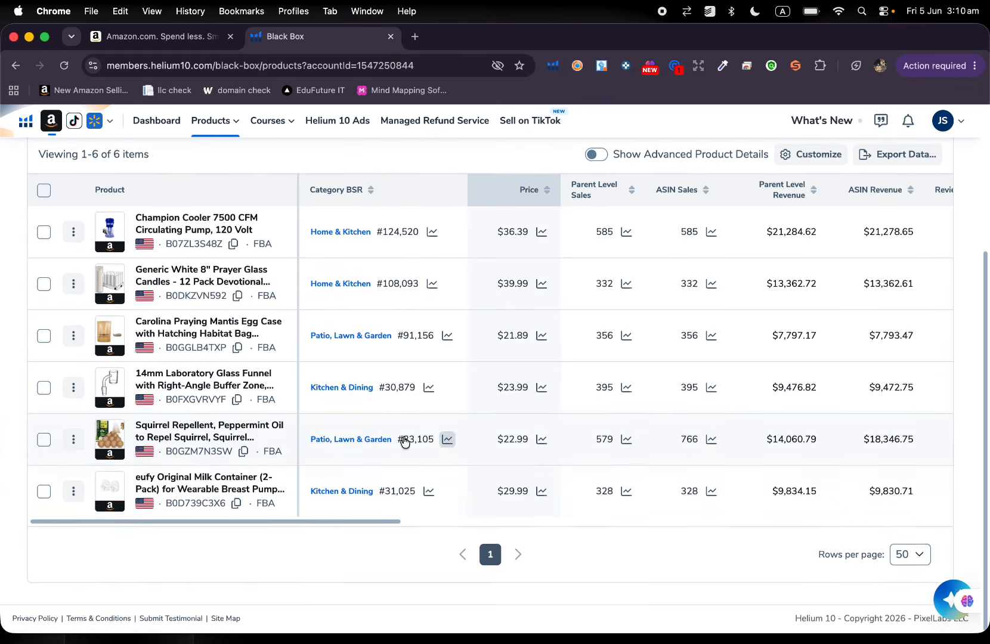
{"action": "mouse_move", "coordinate": [110, 494]}
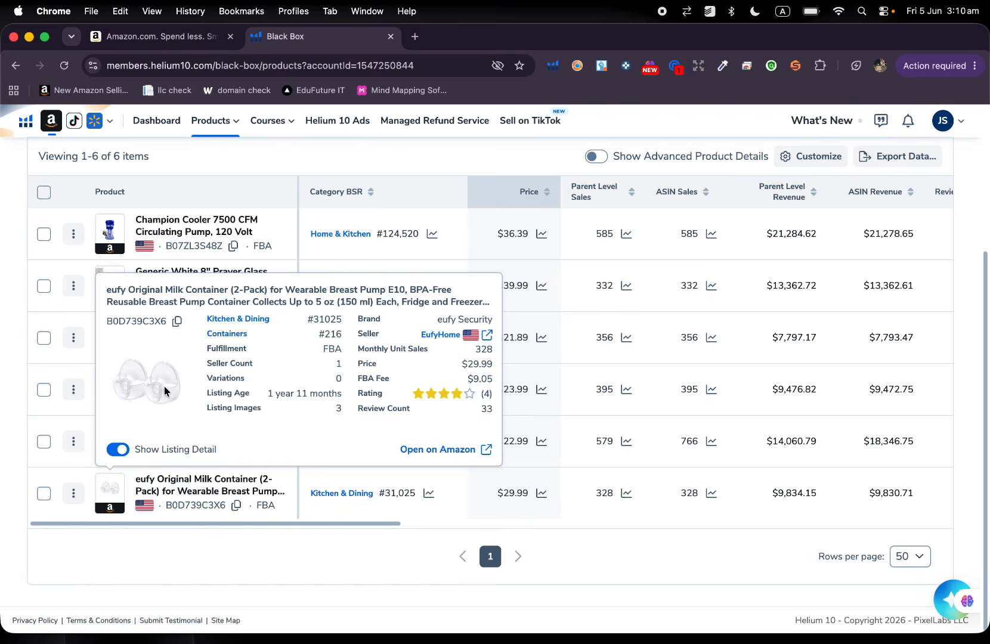
{"action": "left_click", "coordinate": [110, 490]}
{"action": "scroll", "coordinate": [533, 369], "scroll_direction": "down", "scroll_amount": 3}
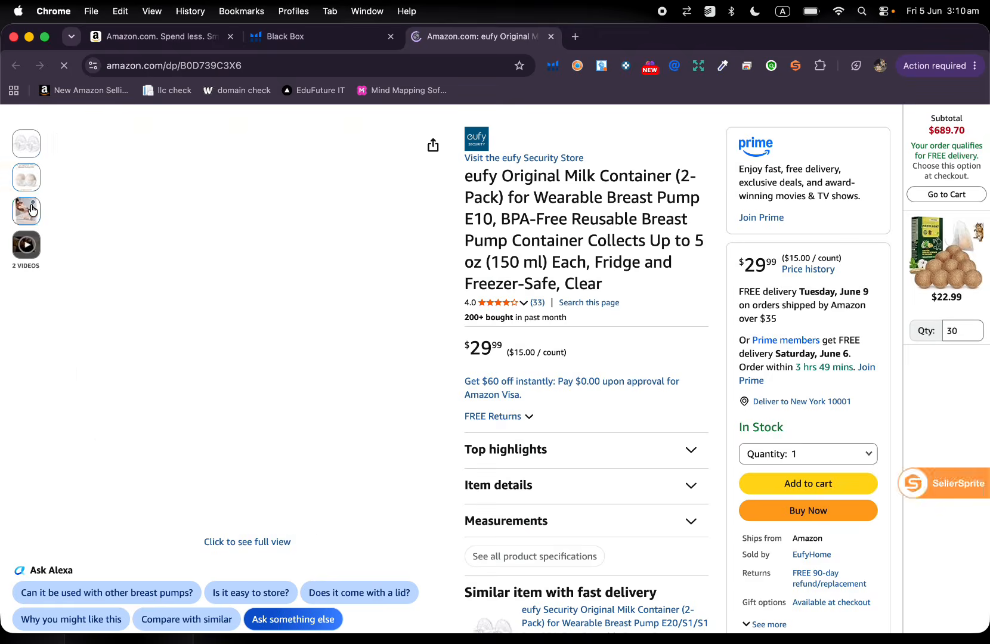
{"action": "scroll", "coordinate": [31, 206], "scroll_direction": "up", "scroll_amount": 2}
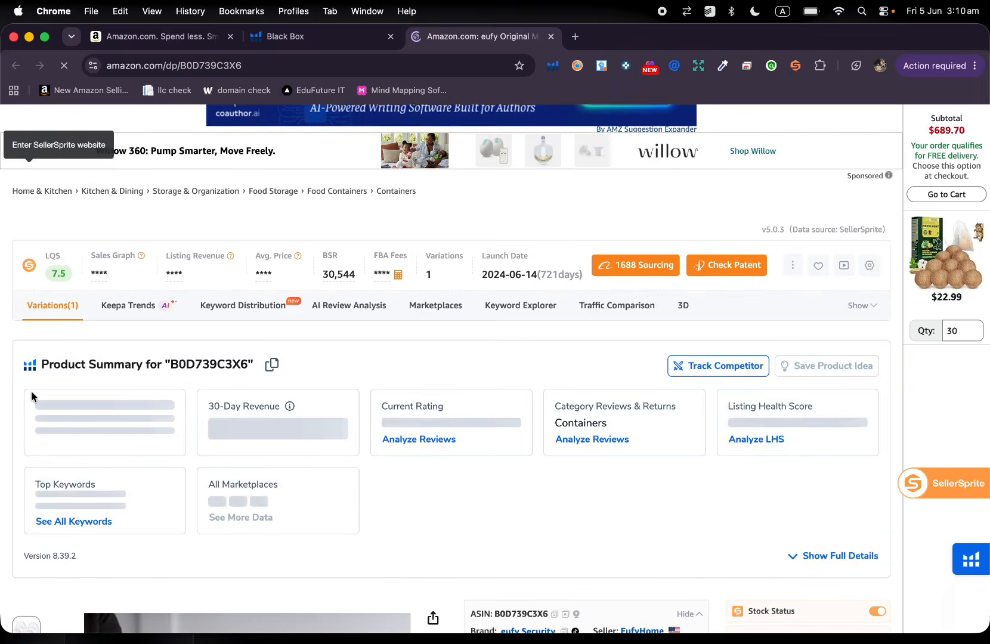
{"action": "scroll", "coordinate": [31, 391], "scroll_direction": "down", "scroll_amount": 4}
{"action": "scroll", "coordinate": [19, 461], "scroll_direction": "down", "scroll_amount": 1}
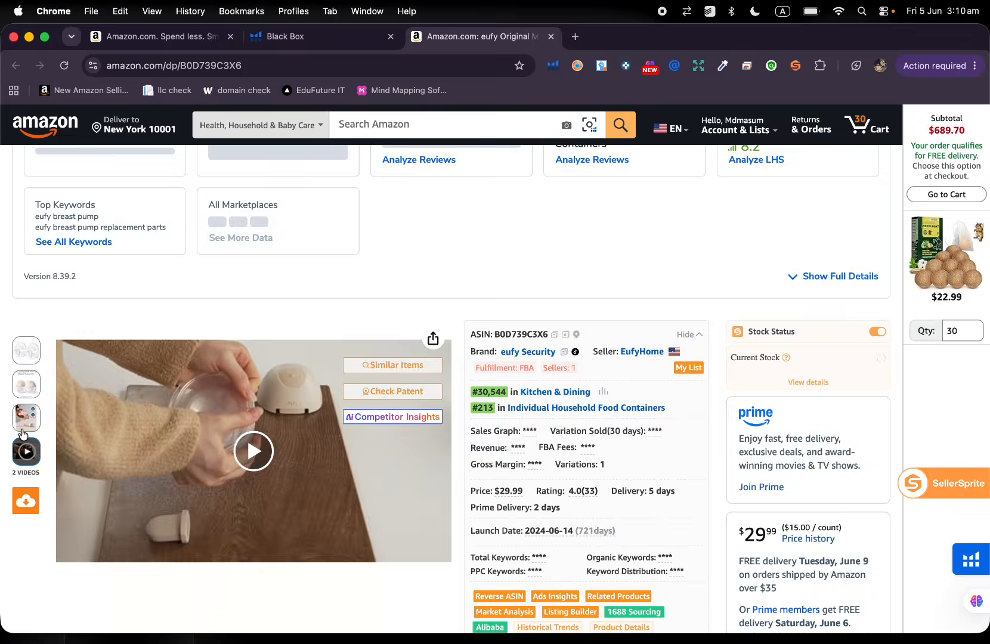
{"action": "scroll", "coordinate": [600, 268], "scroll_direction": "down", "scroll_amount": 4}
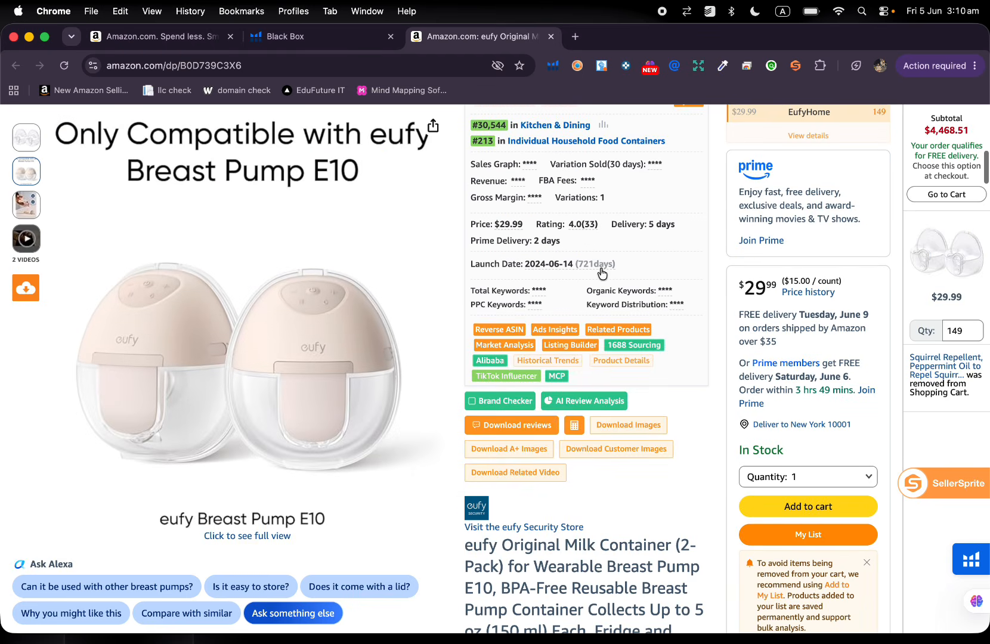
Recheck the milk container's brand and stock details and close its Amazon listing.
{"action": "scroll", "coordinate": [600, 267], "scroll_direction": "up", "scroll_amount": 3}
{"action": "scroll", "coordinate": [600, 268], "scroll_direction": "up", "scroll_amount": 3}
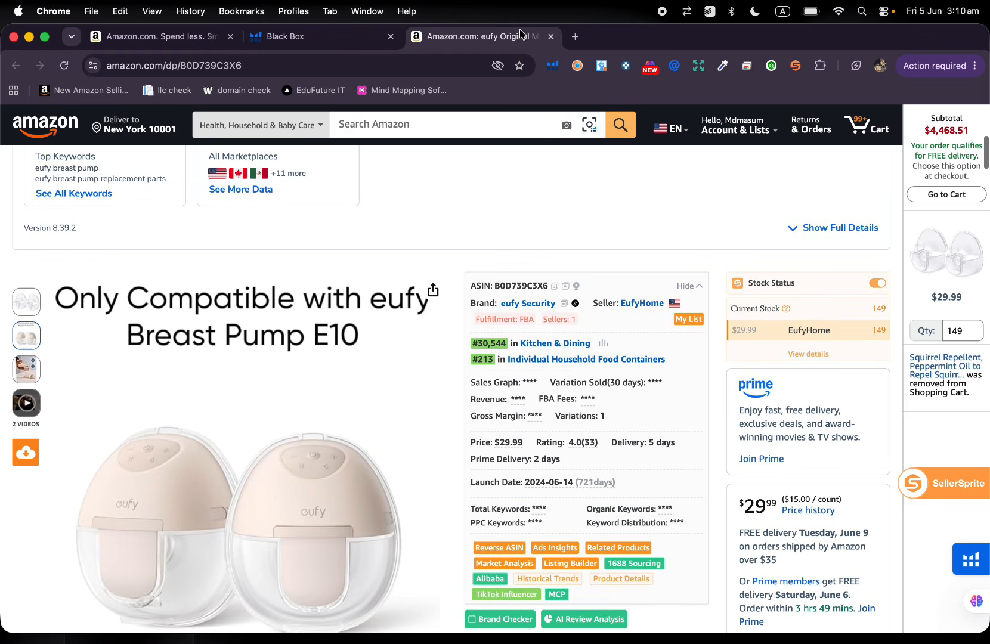
{"action": "left_click", "coordinate": [551, 37]}
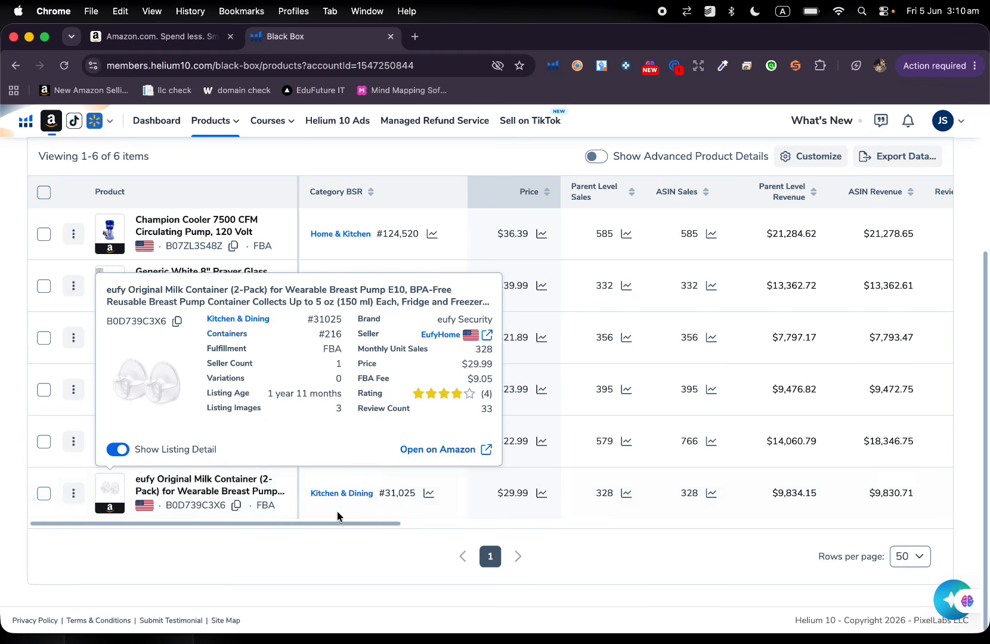
Examine the remaining result columns for seller, brand, weight, storage fee, listing age, image count and sales to reviews.
{"action": "scroll", "coordinate": [574, 373], "scroll_direction": "up", "scroll_amount": 3}
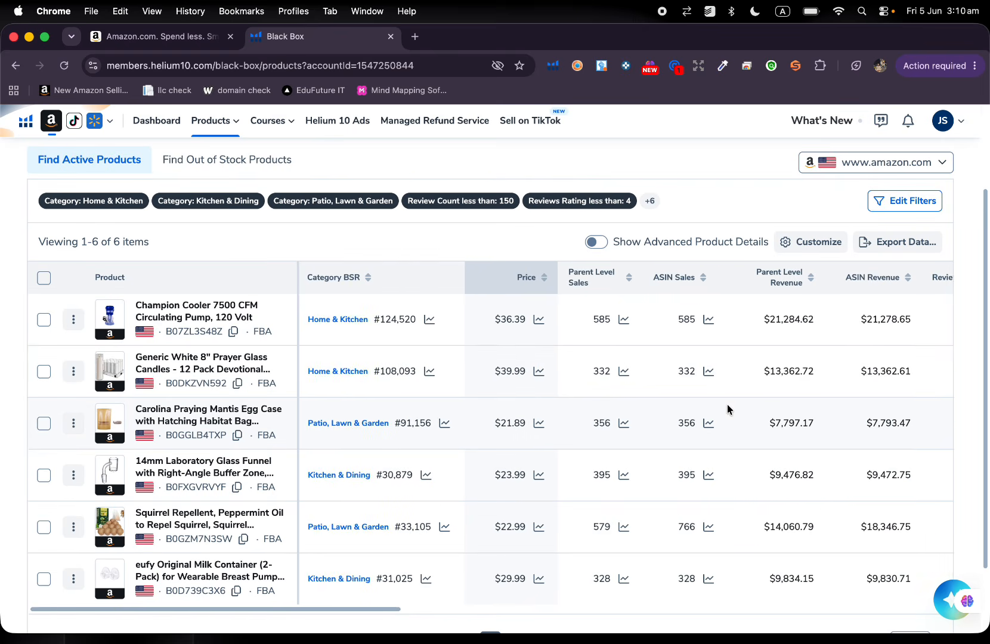
{"action": "scroll", "coordinate": [727, 404], "scroll_direction": "right", "scroll_amount": 10}
{"action": "scroll", "coordinate": [727, 404], "scroll_direction": "right", "scroll_amount": 10}
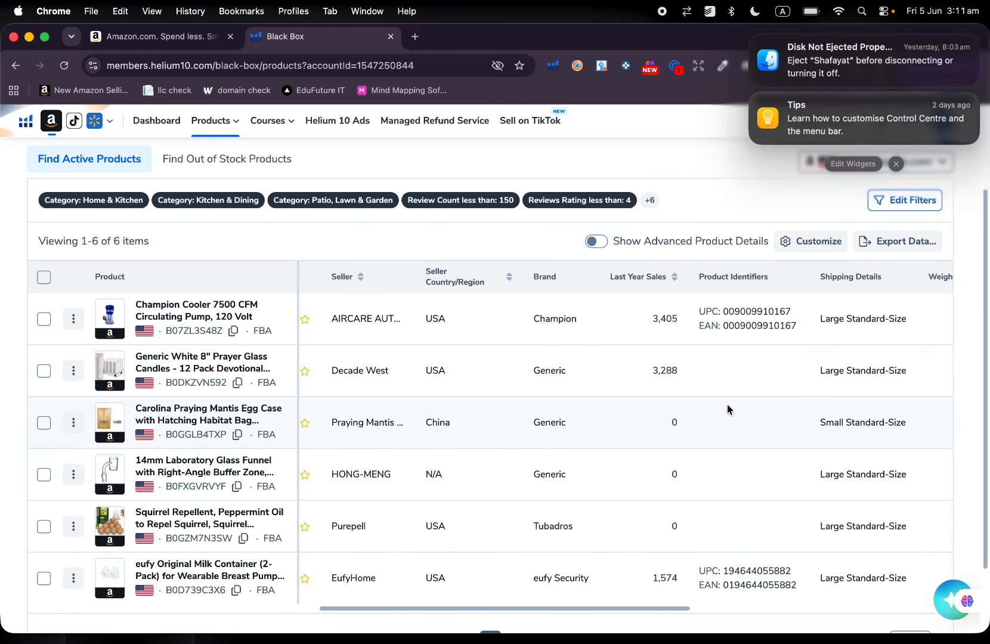
{"action": "left_click", "coordinate": [727, 404]}
{"action": "scroll", "coordinate": [805, 400], "scroll_direction": "right", "scroll_amount": 1}
{"action": "scroll", "coordinate": [805, 405], "scroll_direction": "right", "scroll_amount": 15}
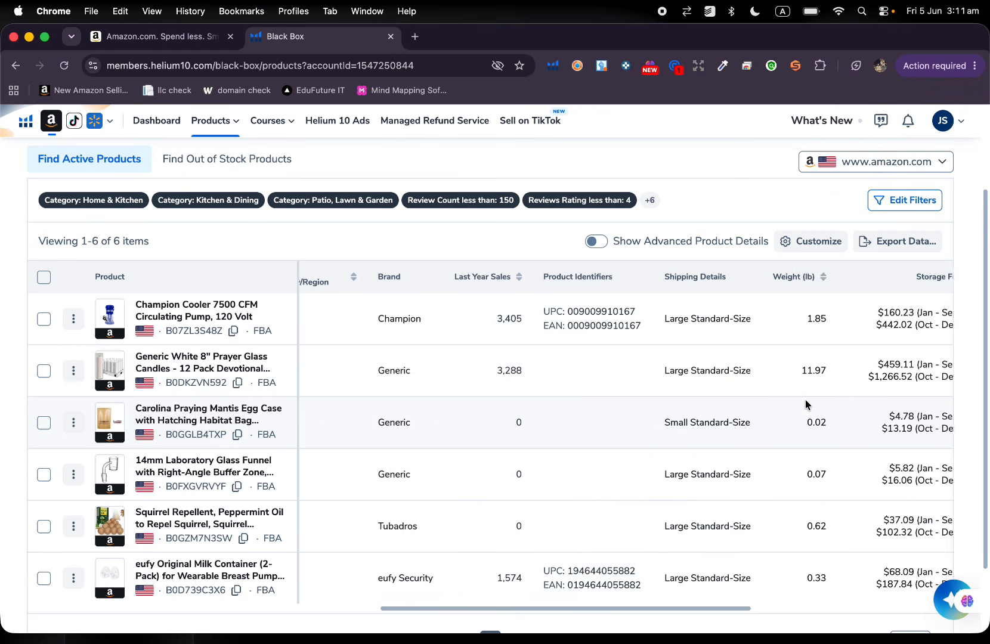
{"action": "scroll", "coordinate": [805, 404], "scroll_direction": "right", "scroll_amount": 2}
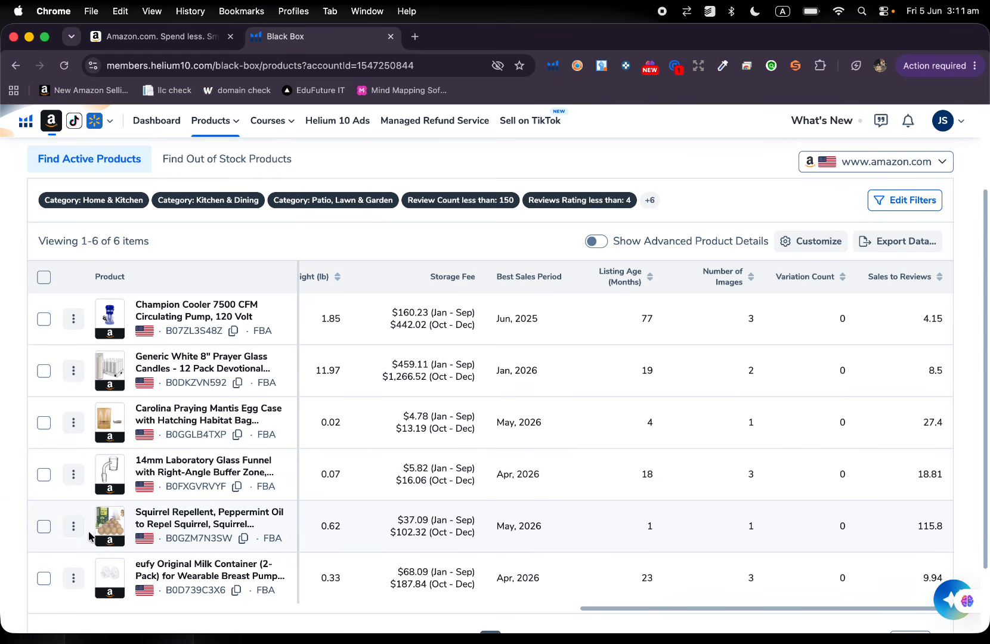
Compare the listing detail previews of the squirrel repellent, the prayer glass candles and the Champion Cooler circulating pump.
{"action": "mouse_move", "coordinate": [115, 529]}
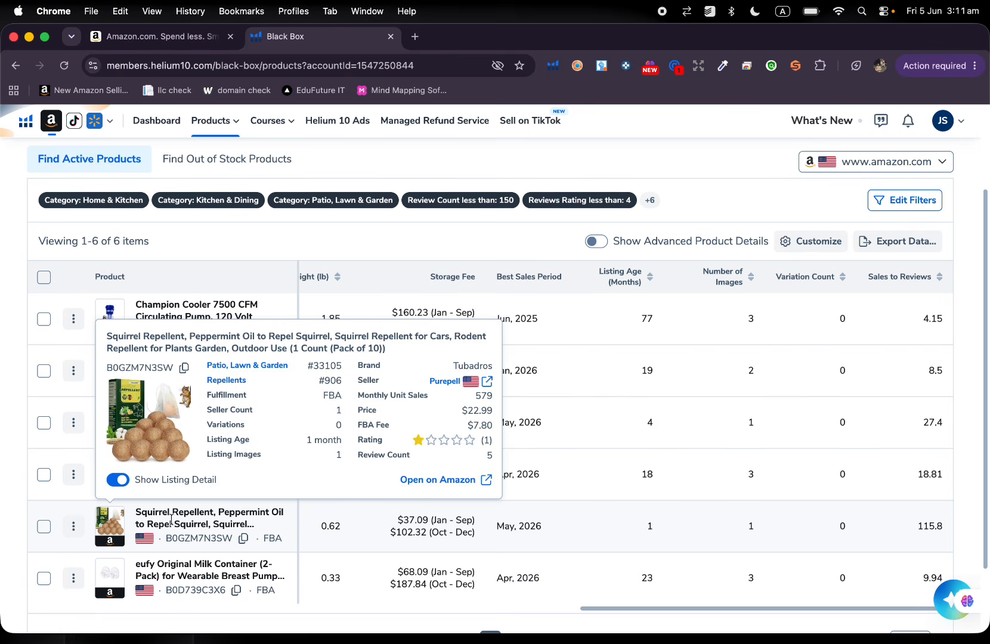
{"action": "scroll", "coordinate": [255, 535], "scroll_direction": "up", "scroll_amount": 2}
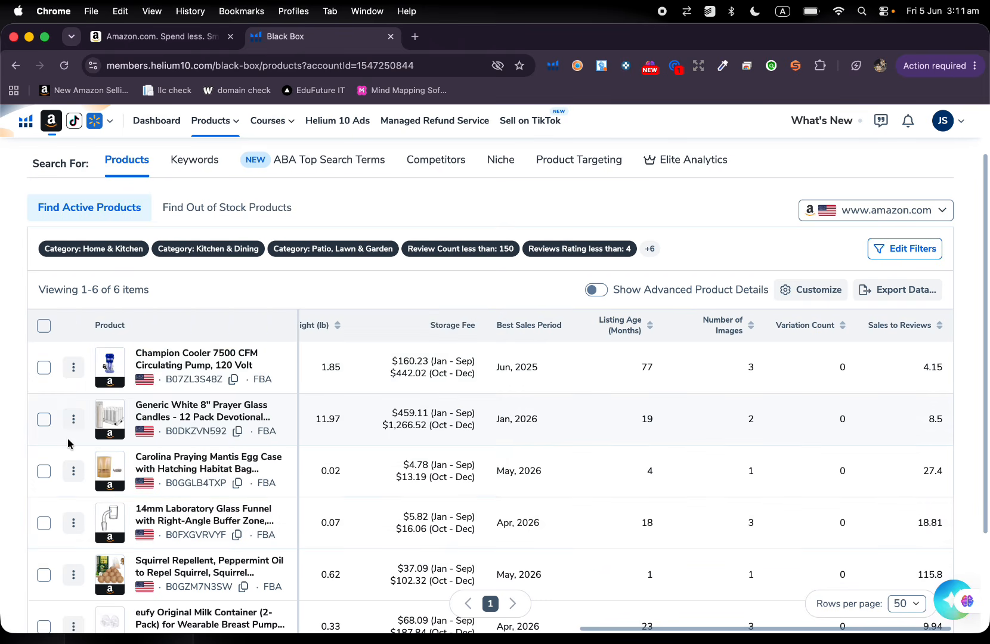
{"action": "mouse_move", "coordinate": [107, 422]}
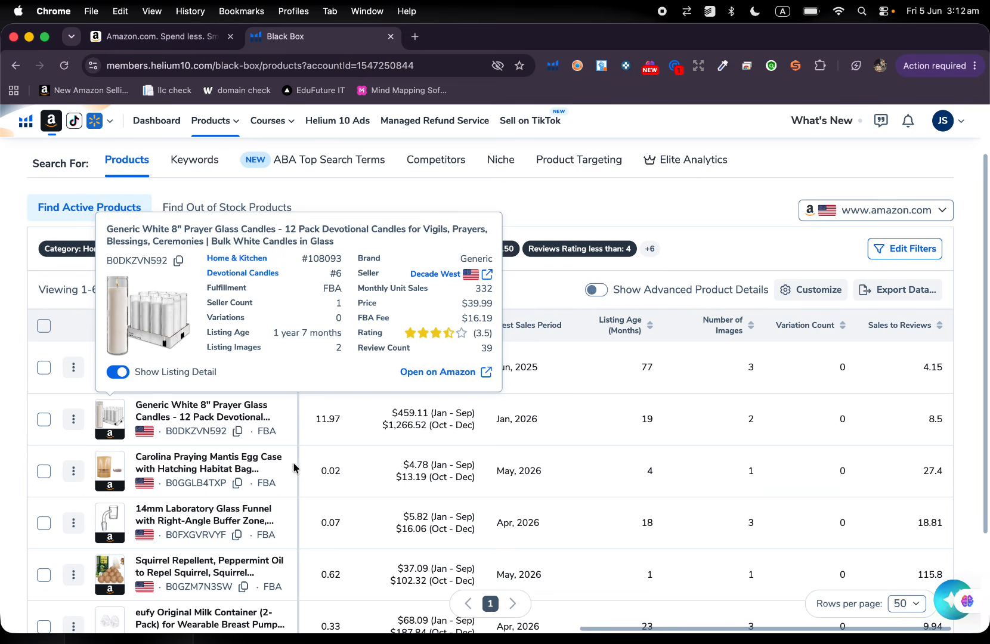
{"action": "scroll", "coordinate": [304, 498], "scroll_direction": "up", "scroll_amount": 3}
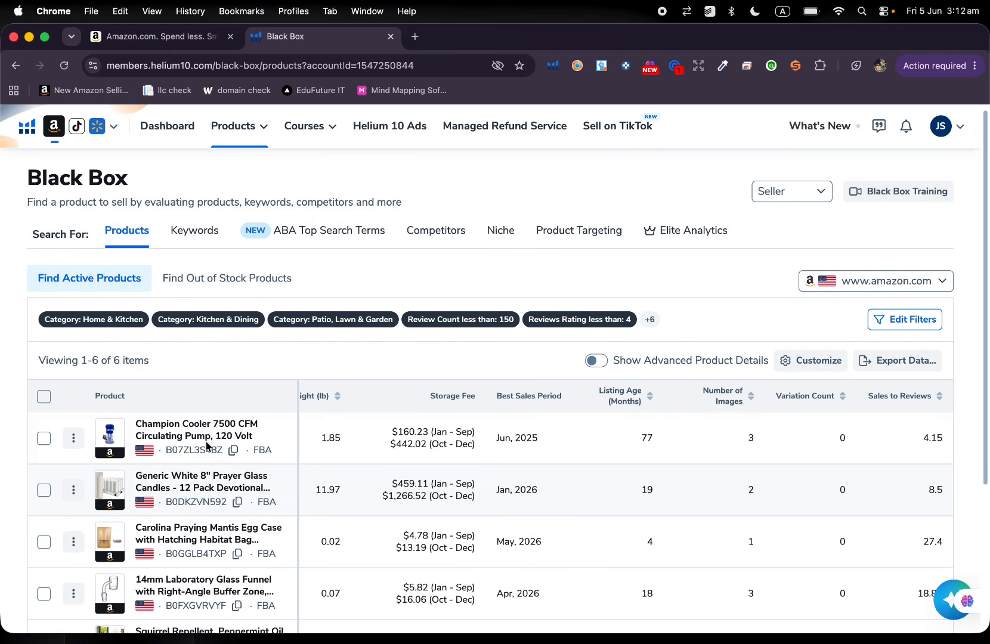
{"action": "mouse_move", "coordinate": [99, 448]}
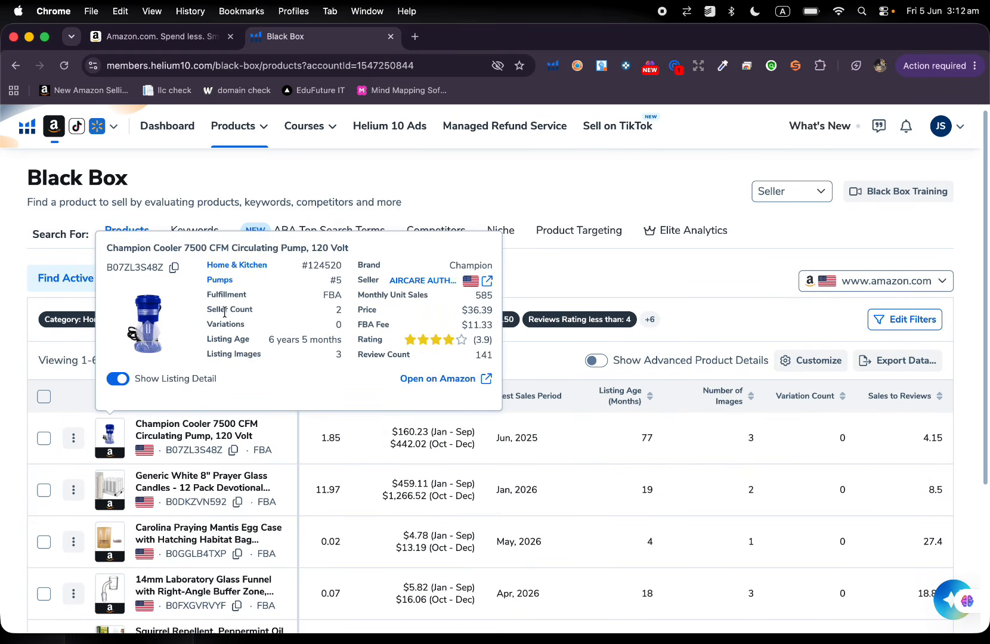
Open the Champion Cooler circulating pump's Amazon listing, examine its product details and close the listing.
{"action": "left_click", "coordinate": [114, 440]}
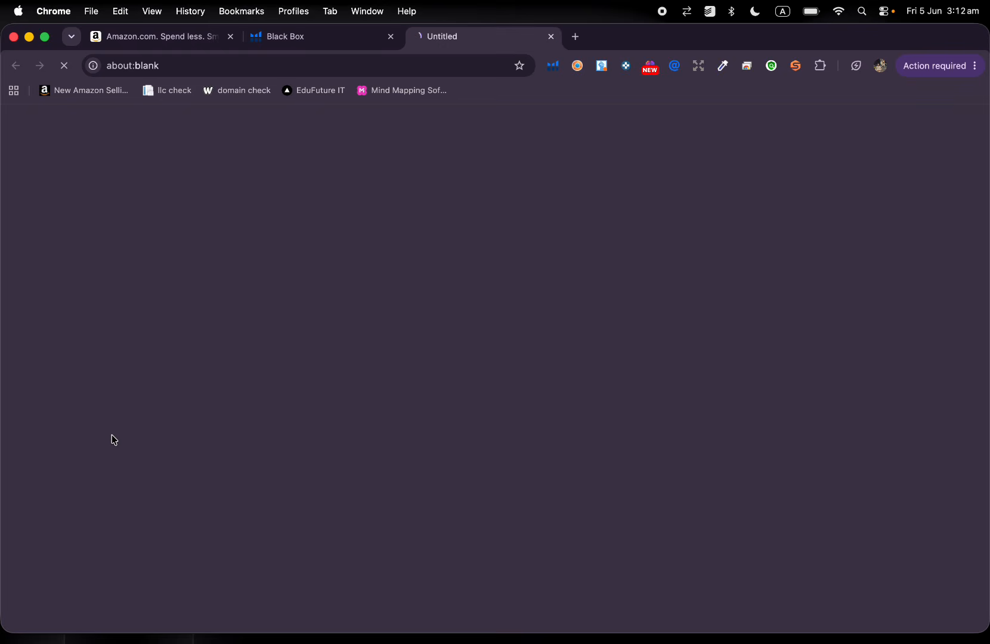
{"action": "scroll", "coordinate": [356, 346], "scroll_direction": "down", "scroll_amount": 1}
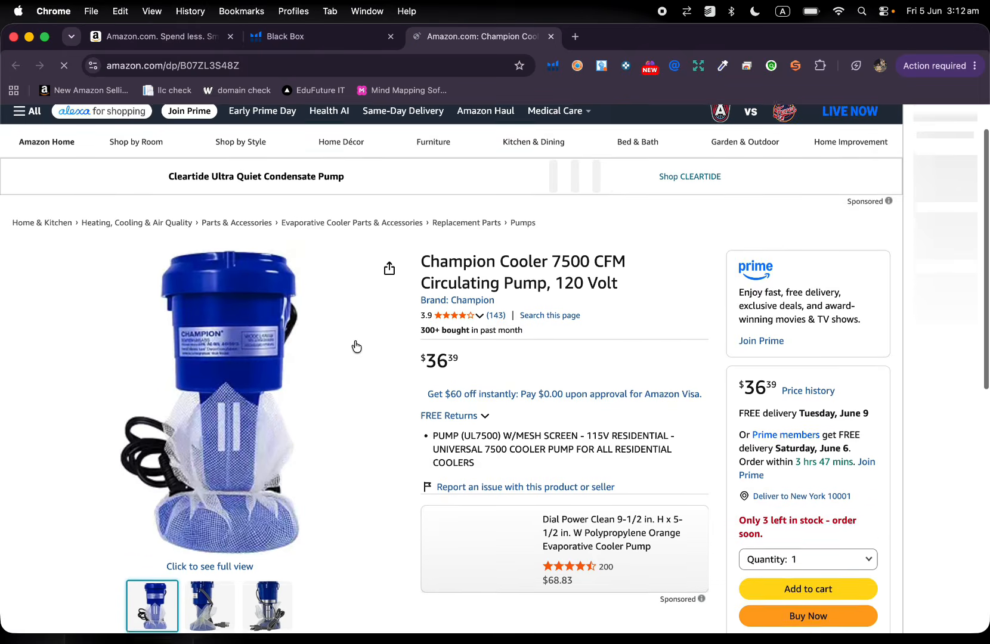
{"action": "scroll", "coordinate": [355, 347], "scroll_direction": "down", "scroll_amount": 2}
{"action": "scroll", "coordinate": [364, 310], "scroll_direction": "up", "scroll_amount": 3}
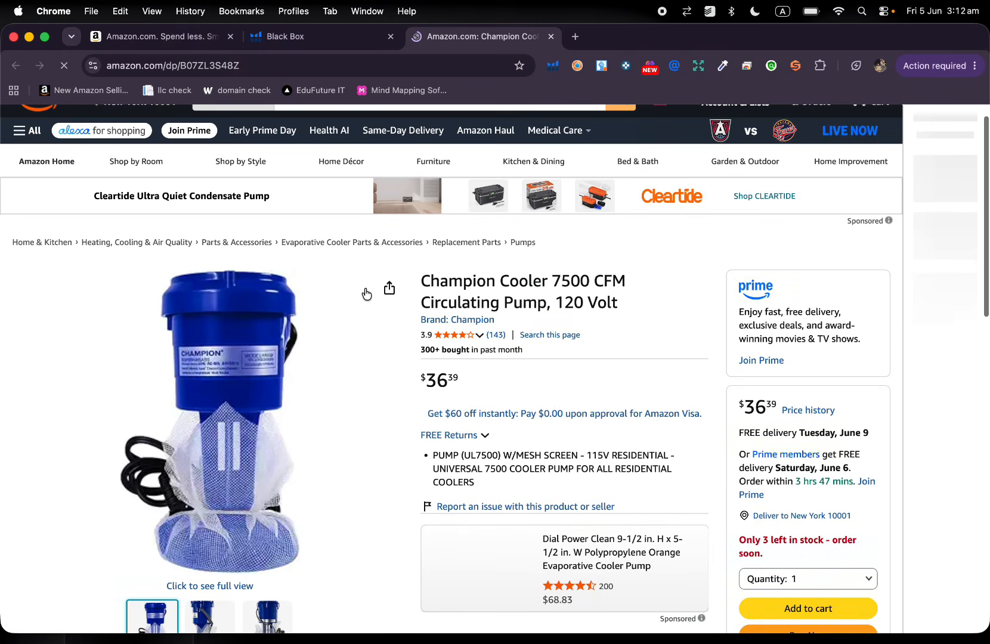
{"action": "left_click", "coordinate": [551, 36]}
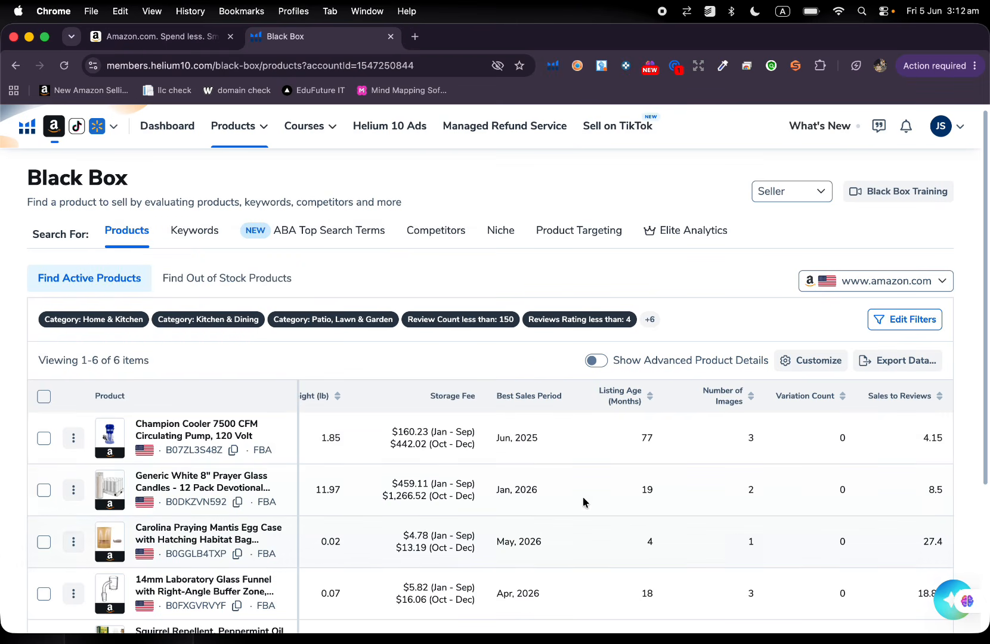
Edit the product filters and remove the Patio, Lawn & Garden, Kitchen & Dining and Home & Kitchen categories.
{"action": "scroll", "coordinate": [720, 518], "scroll_direction": "down", "scroll_amount": 4}
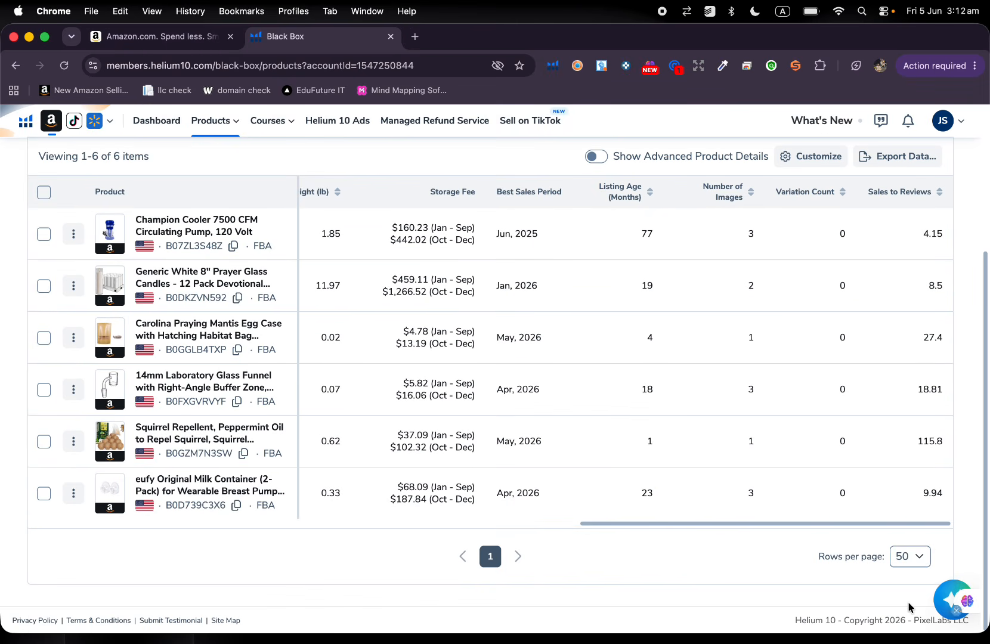
{"action": "scroll", "coordinate": [781, 503], "scroll_direction": "up", "scroll_amount": 4}
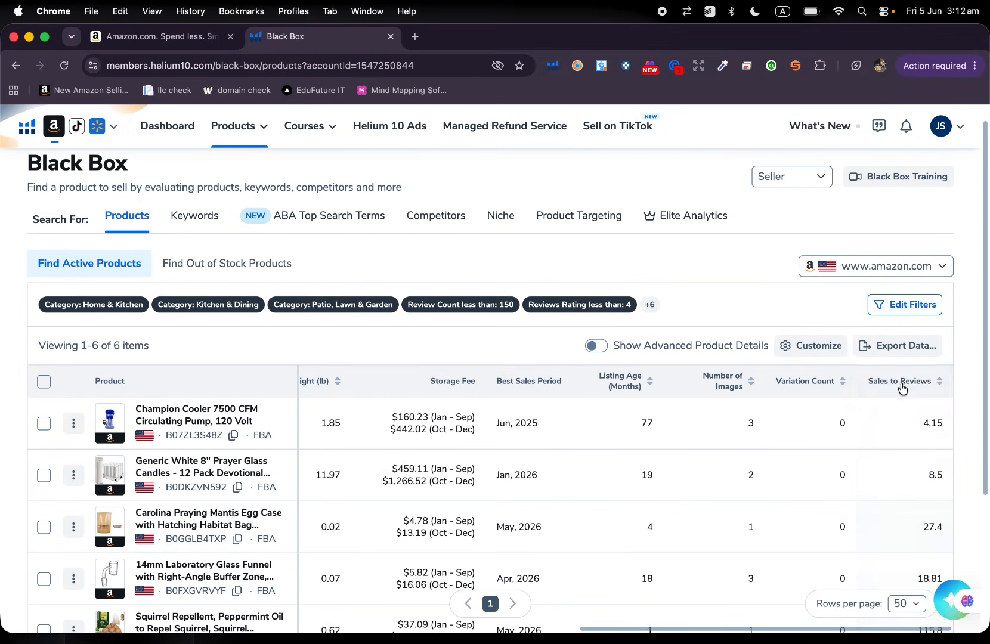
{"action": "left_click", "coordinate": [905, 306]}
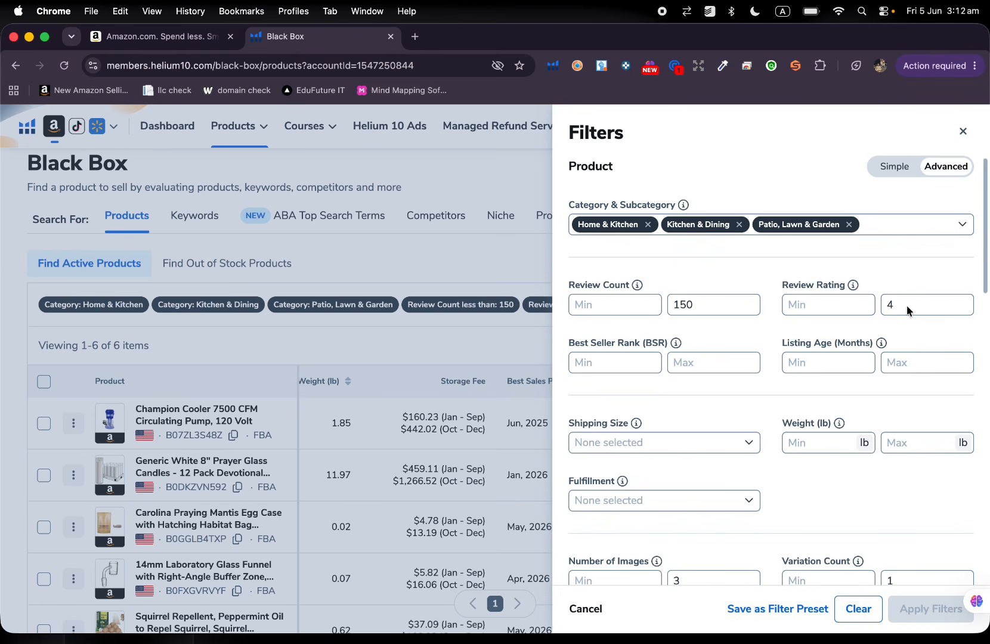
{"action": "left_click", "coordinate": [849, 224]}
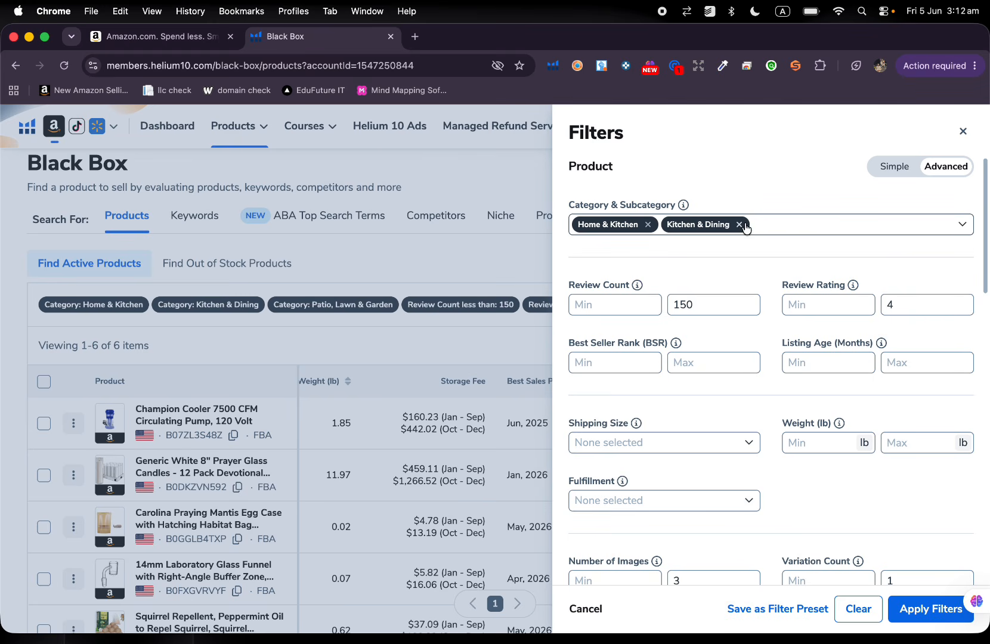
{"action": "left_click", "coordinate": [739, 225]}
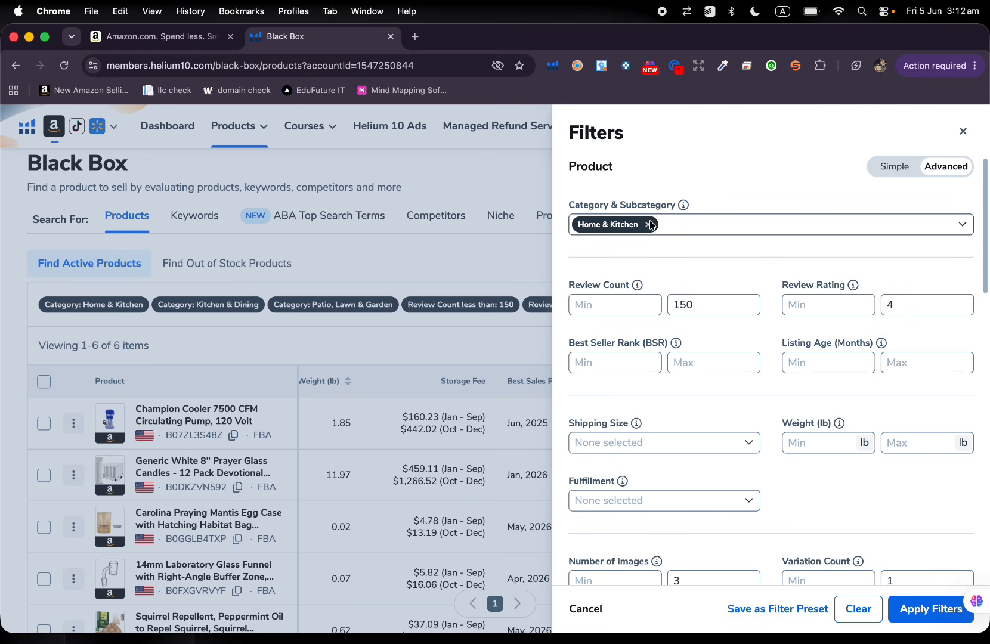
{"action": "left_click", "coordinate": [649, 224]}
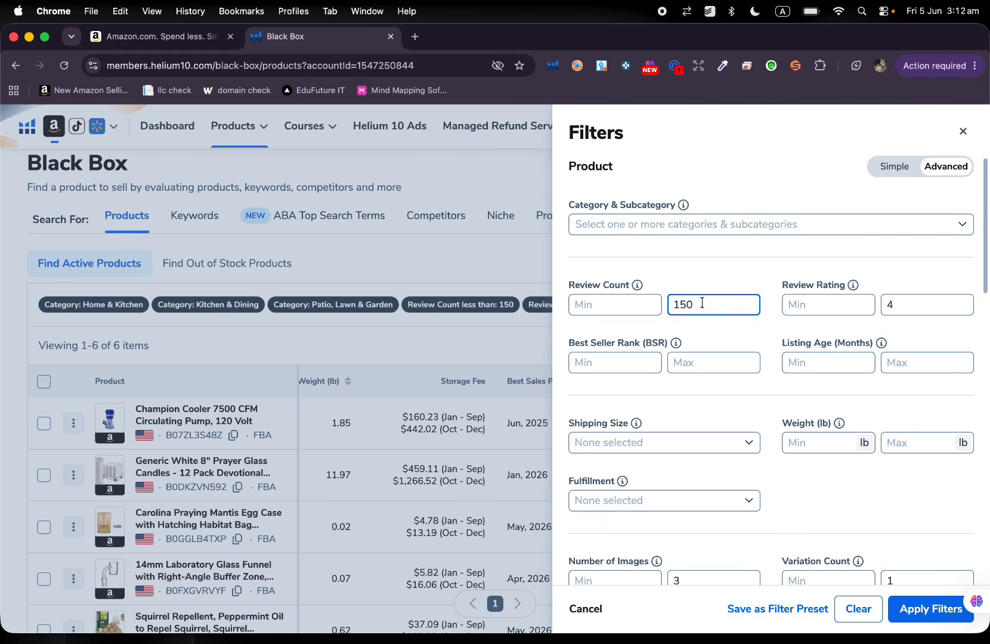
Set the maximum review count to 300 and clear the maximum review rating.
{"action": "key", "text": "BackSpace"}
{"action": "key", "text": "BackSpace"}
{"action": "key", "text": "BackSpace"}
{"action": "left_click", "coordinate": [909, 302]}
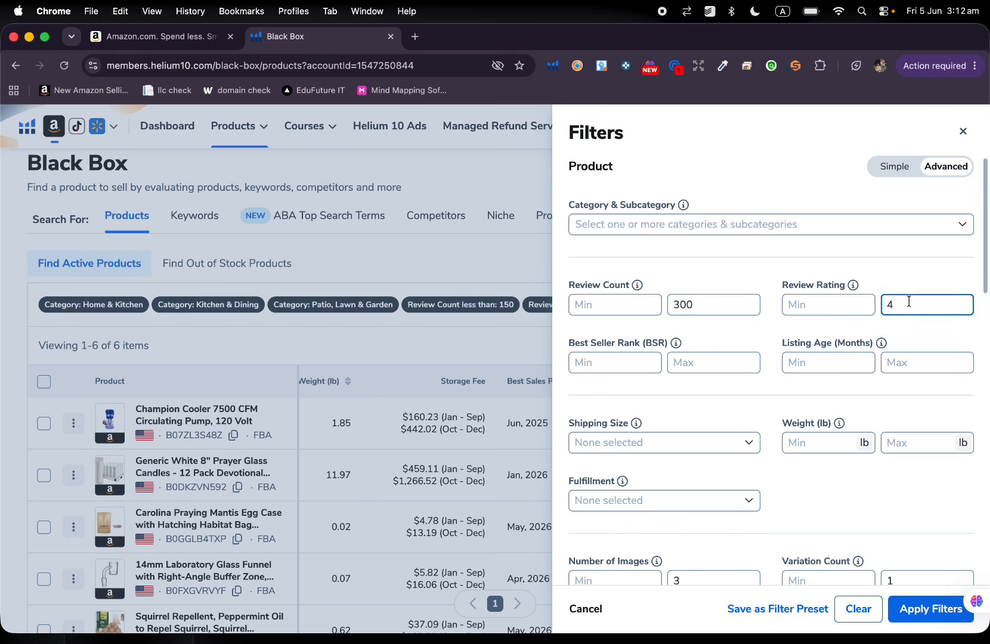
Set the maximum Best Seller Rank to 30000.
{"action": "scroll", "coordinate": [627, 273], "scroll_direction": "down", "scroll_amount": 5}
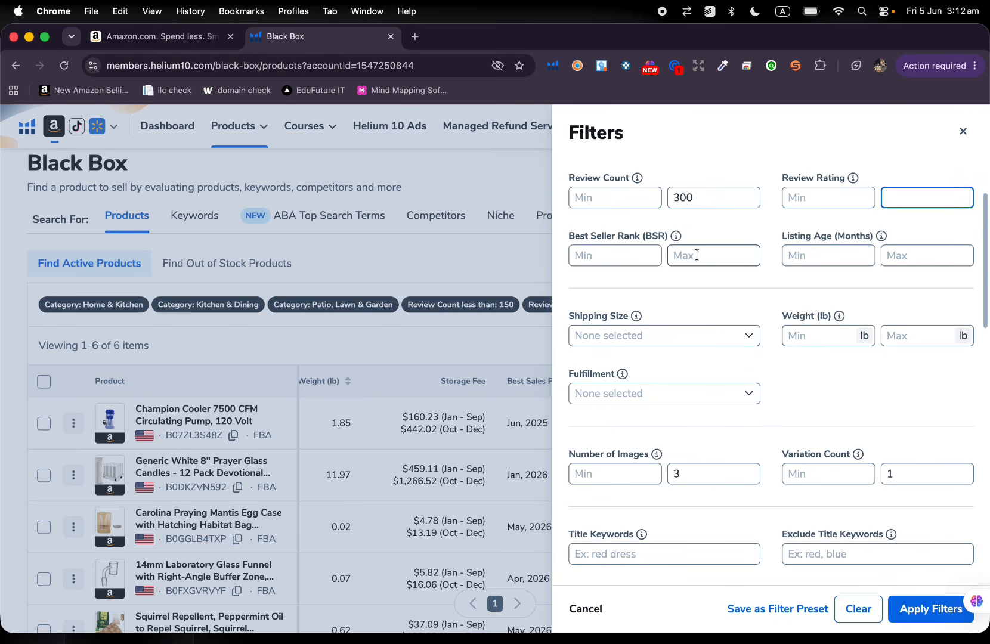
{"action": "left_click", "coordinate": [698, 254]}
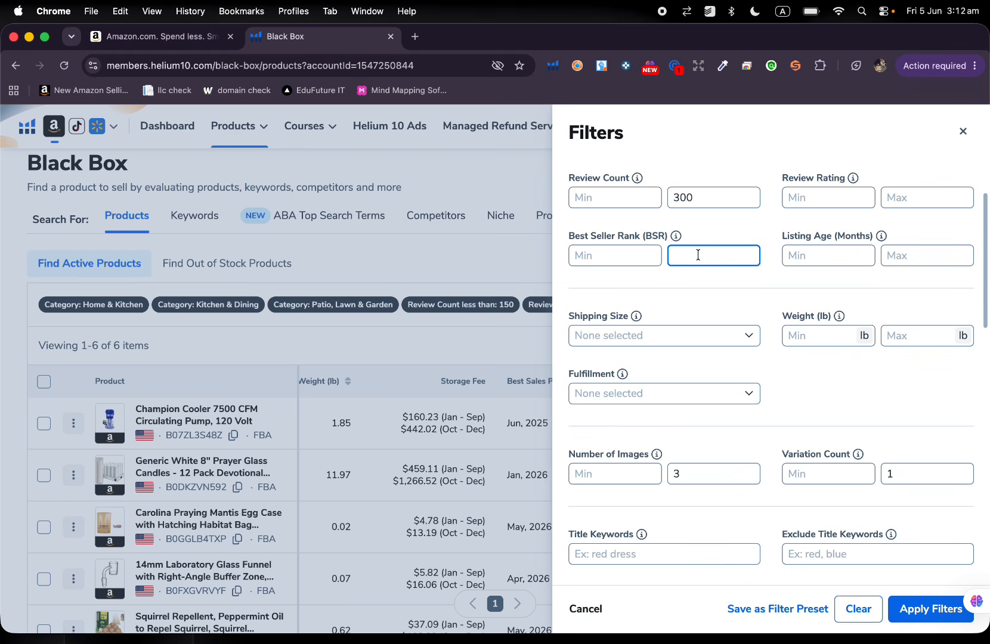
{"action": "type", "text": "30000"}
Restrict the fulfillment filter to FBA and FBM.
{"action": "scroll", "coordinate": [712, 375], "scroll_direction": "down", "scroll_amount": 2}
{"action": "left_click", "coordinate": [716, 329]}
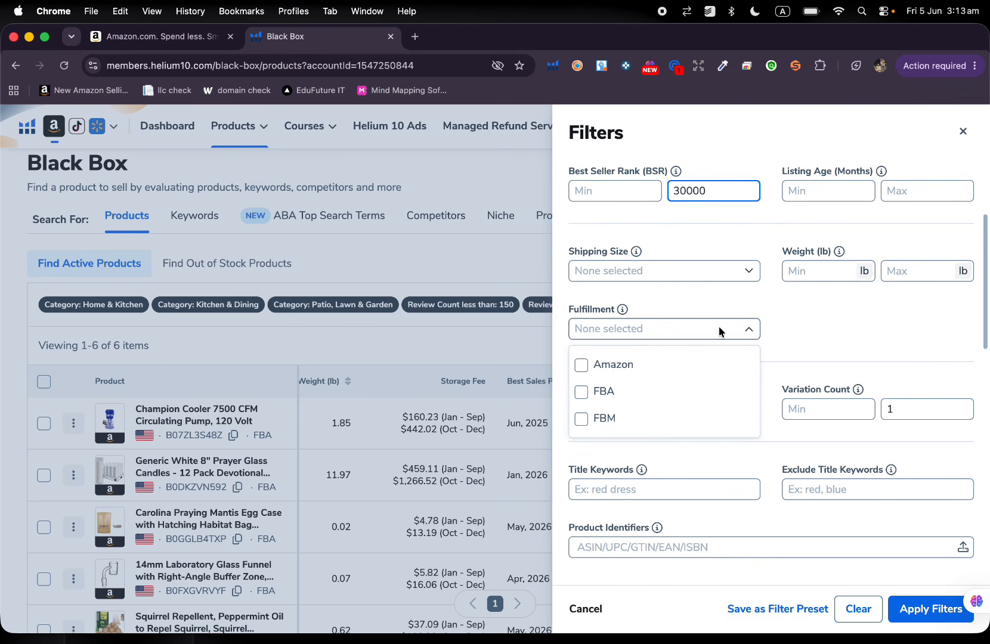
{"action": "left_click", "coordinate": [649, 389]}
{"action": "left_click", "coordinate": [626, 447]}
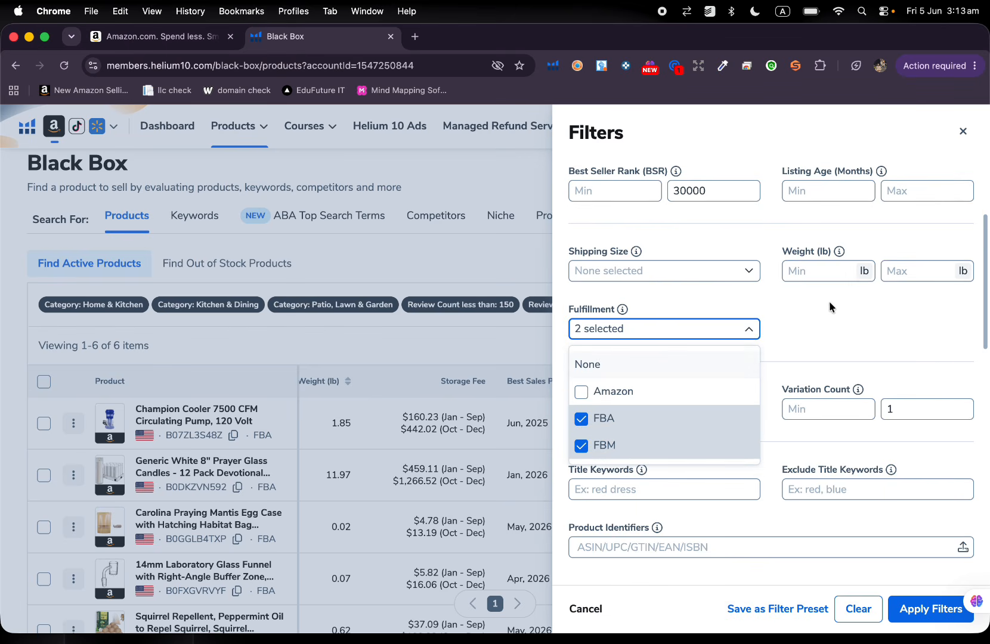
{"action": "left_click", "coordinate": [841, 309]}
Clear the maximum limits for number of images, variation count and number of sellers.
{"action": "scroll", "coordinate": [840, 306], "scroll_direction": "down", "scroll_amount": 3}
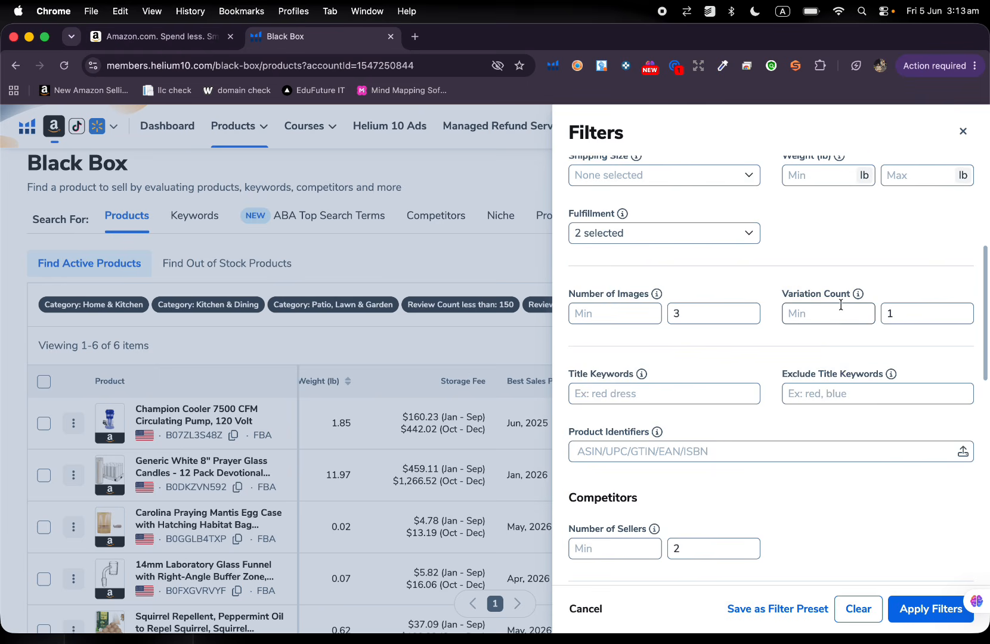
{"action": "scroll", "coordinate": [841, 305], "scroll_direction": "down", "scroll_amount": 1}
{"action": "left_click", "coordinate": [735, 278]}
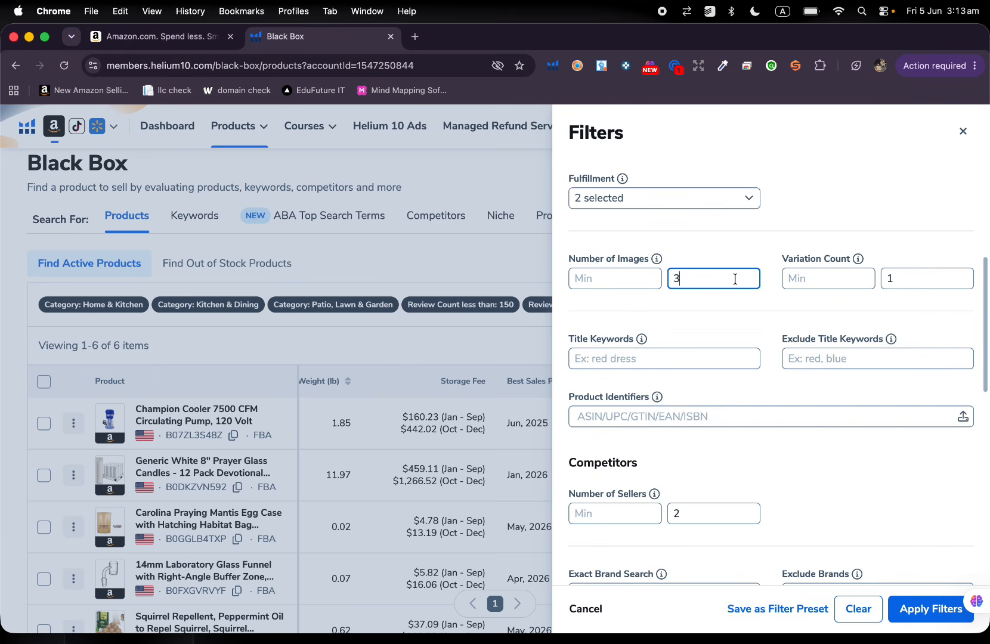
{"action": "left_click", "coordinate": [920, 283]}
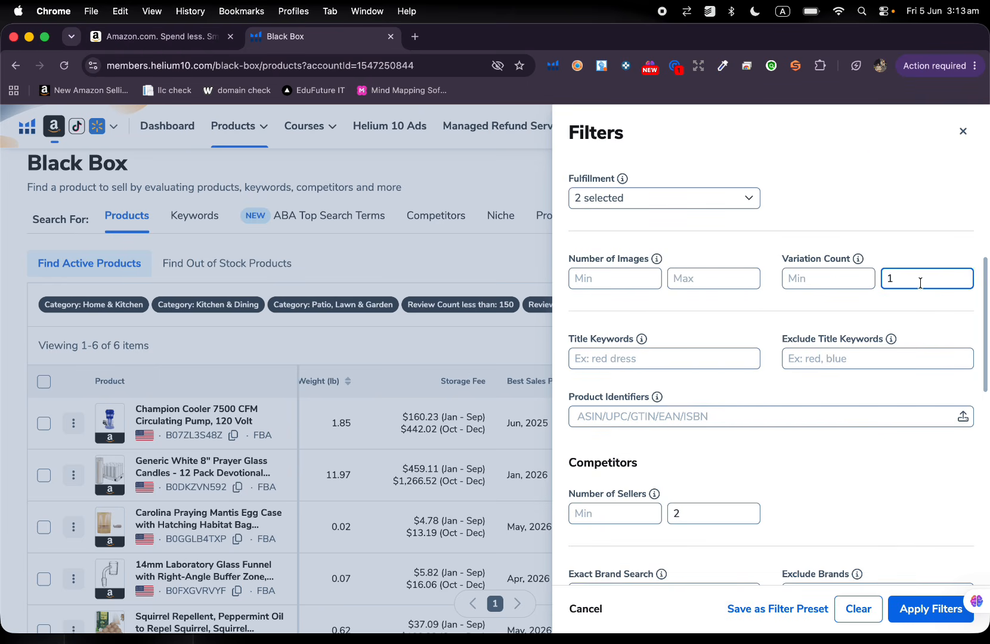
{"action": "scroll", "coordinate": [882, 321], "scroll_direction": "down", "scroll_amount": 5}
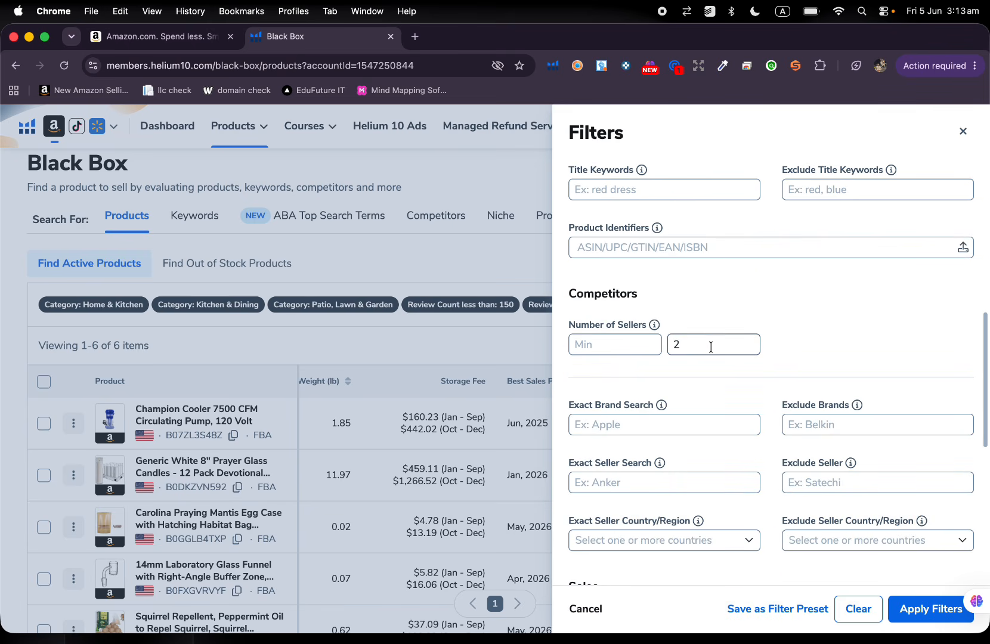
{"action": "left_click", "coordinate": [709, 344]}
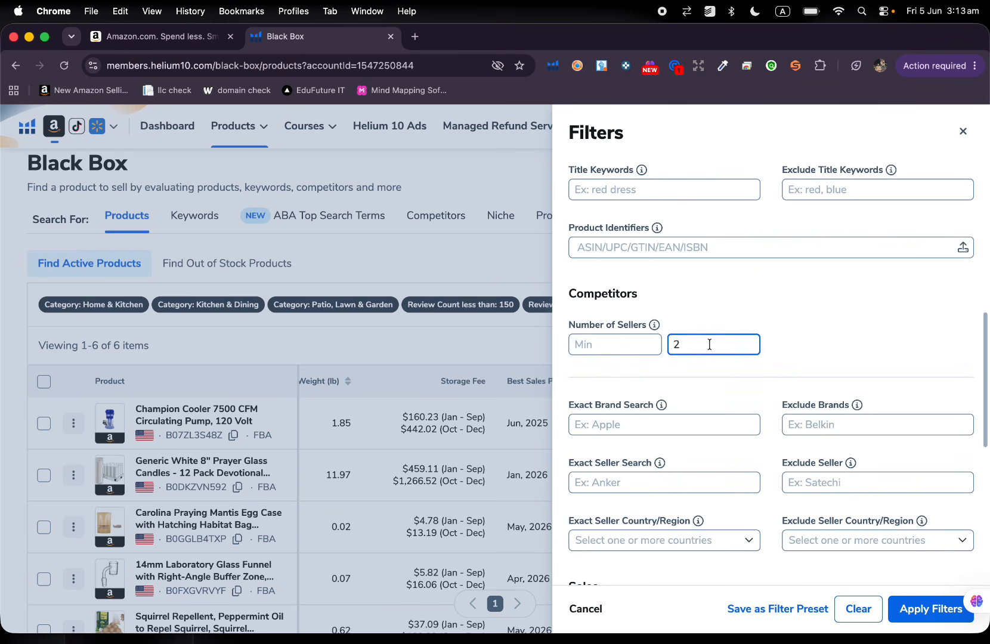
{"action": "key", "text": "BackSpace"}
Raise the maximum price filter to $50.
{"action": "scroll", "coordinate": [836, 312], "scroll_direction": "down", "scroll_amount": 6}
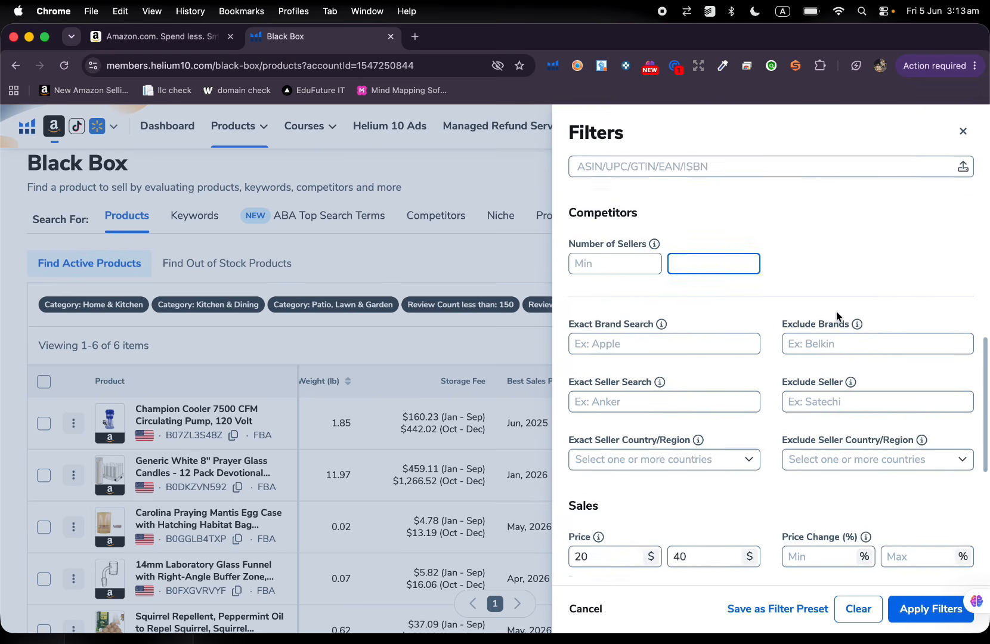
{"action": "scroll", "coordinate": [836, 316], "scroll_direction": "down", "scroll_amount": 2}
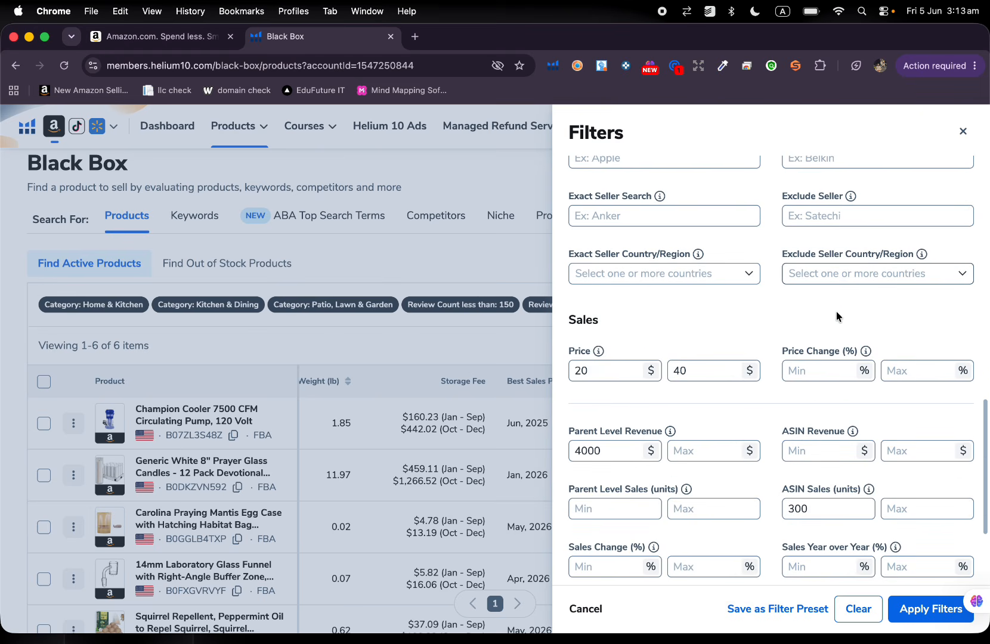
{"action": "scroll", "coordinate": [836, 312], "scroll_direction": "down", "scroll_amount": 1}
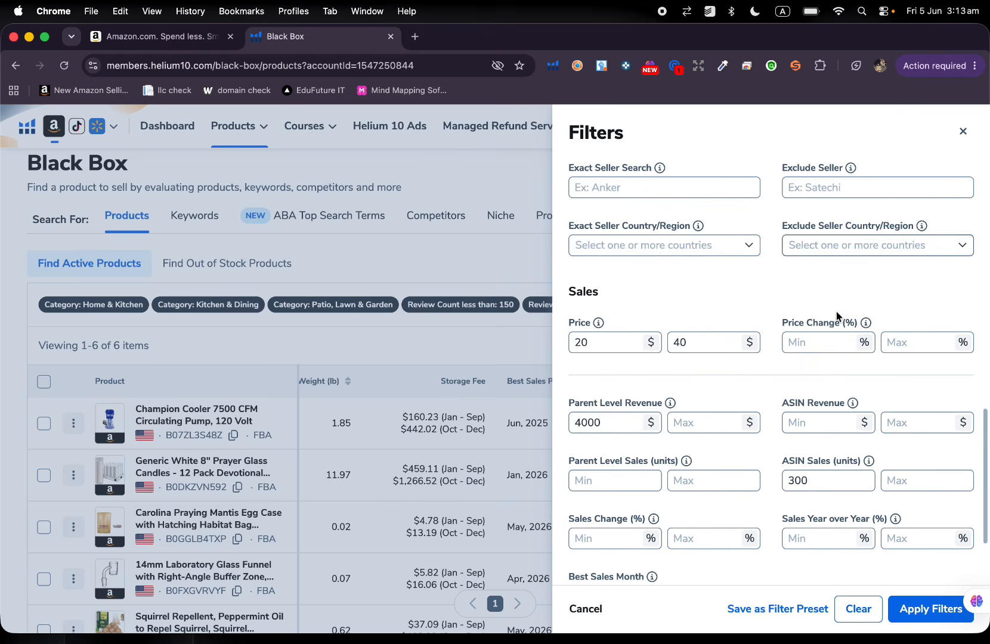
{"action": "left_click", "coordinate": [709, 341]}
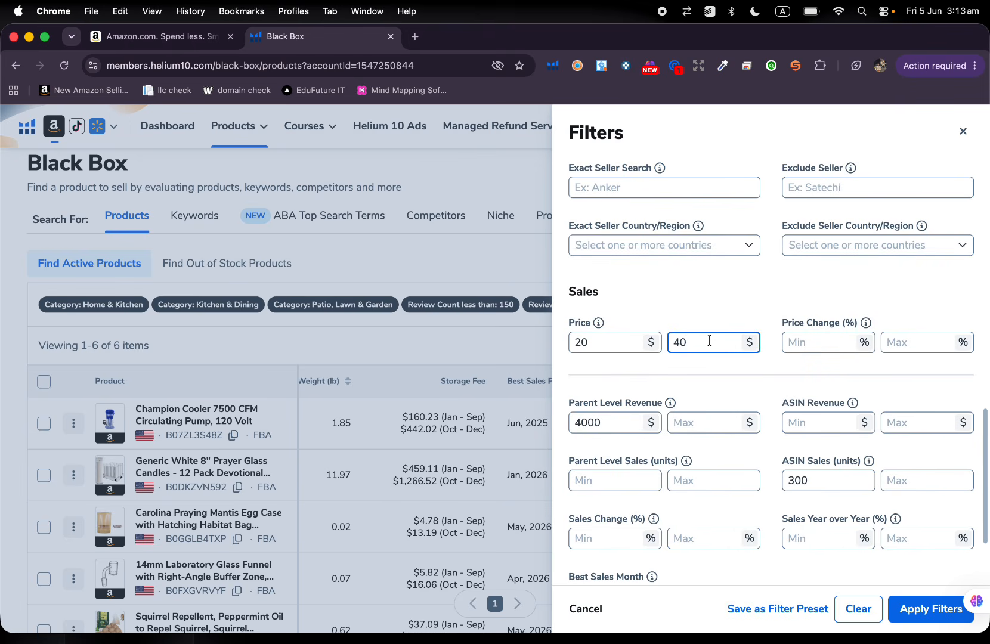
{"action": "key", "text": "BackSpace"}
{"action": "type", "text": "50"}
Clear the minimum parent level revenue filter.
{"action": "scroll", "coordinate": [788, 368], "scroll_direction": "down", "scroll_amount": 5}
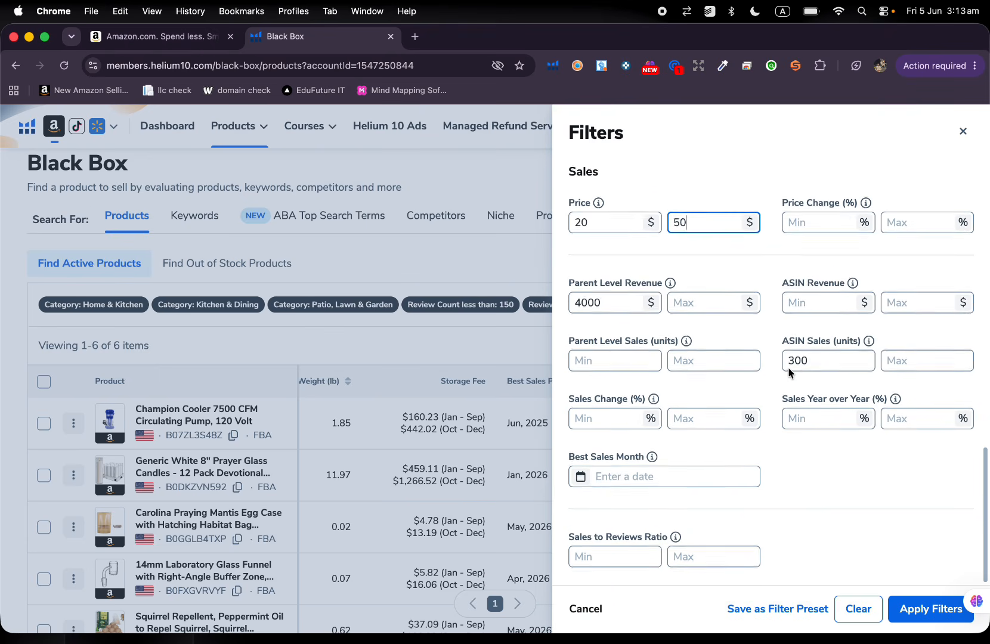
{"action": "left_click", "coordinate": [610, 305]}
{"action": "key", "text": "BackSpace"}
{"action": "key", "text": "BackSpace"}
{"action": "key", "text": "BackSpace"}
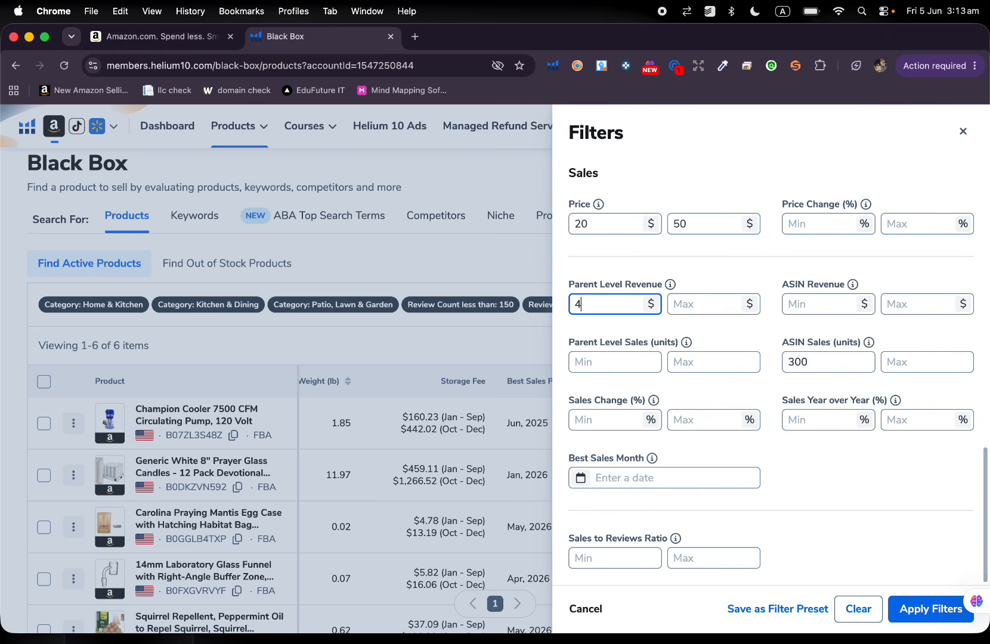
Set the minimum ASIN sales to 500 units and apply the revised filters.
{"action": "left_click", "coordinate": [822, 362]}
{"action": "key", "text": "BackSpace"}
{"action": "key", "text": "BackSpace"}
{"action": "key", "text": "BackSpace"}
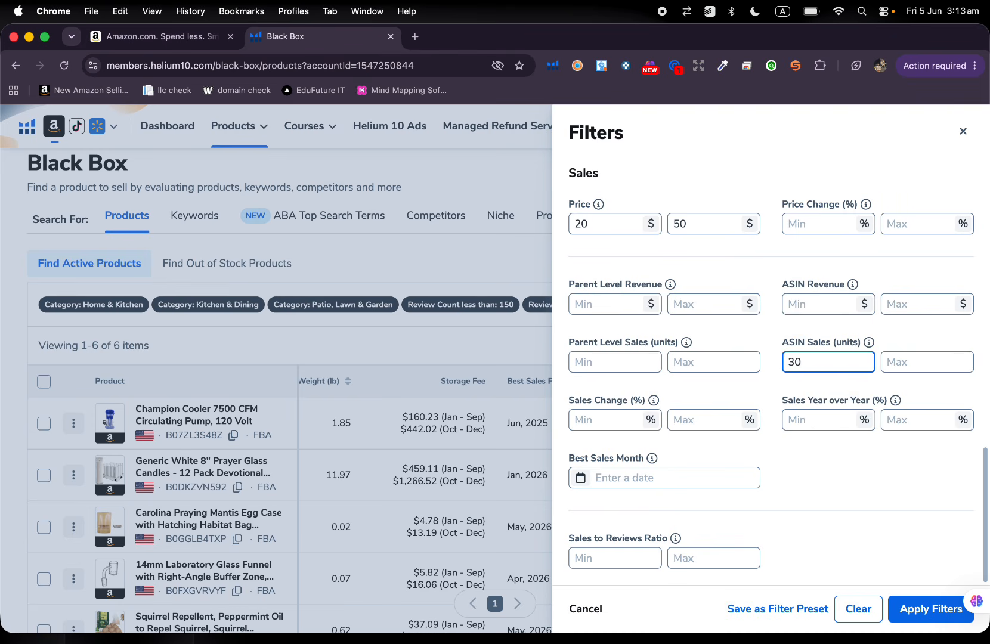
{"action": "type", "text": "500"}
{"action": "left_click", "coordinate": [921, 608]}
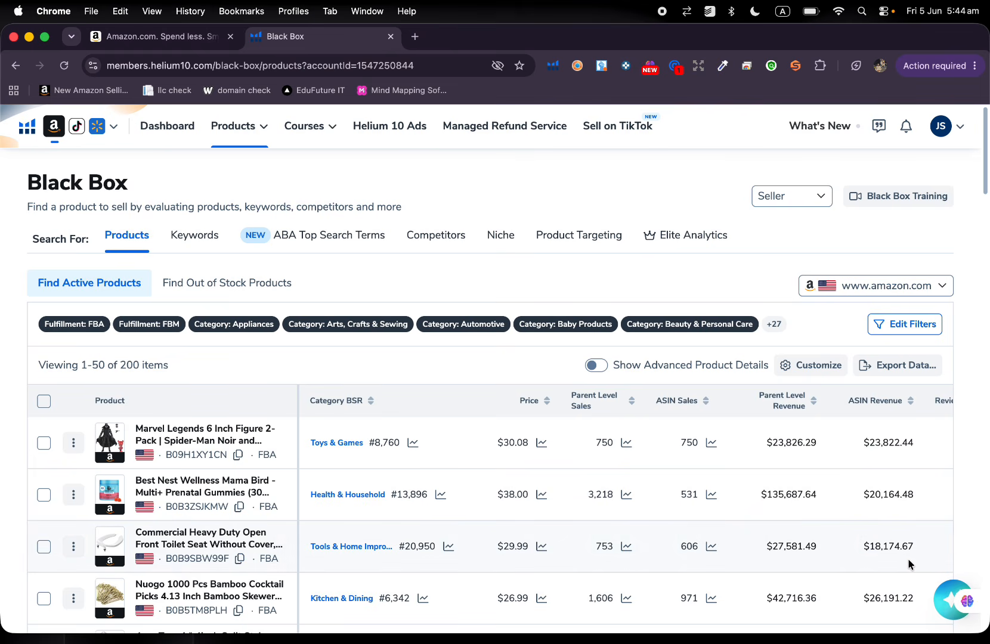
Browse the new product results and view the listing detail preview of the Nuogo bamboo cocktail picks.
{"action": "scroll", "coordinate": [908, 559], "scroll_direction": "down", "scroll_amount": 3}
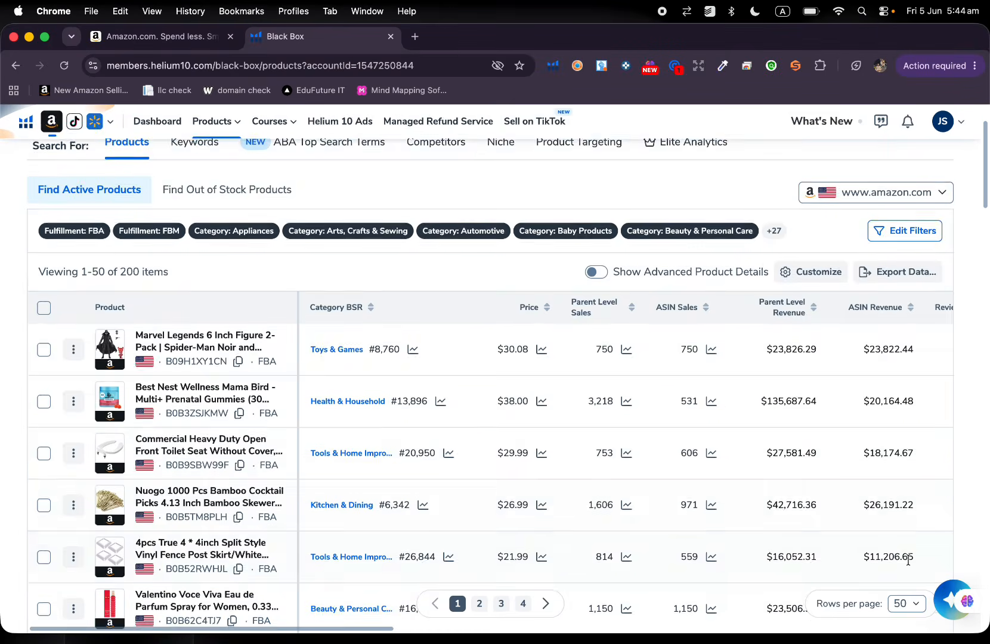
{"action": "scroll", "coordinate": [908, 560], "scroll_direction": "down", "scroll_amount": 5}
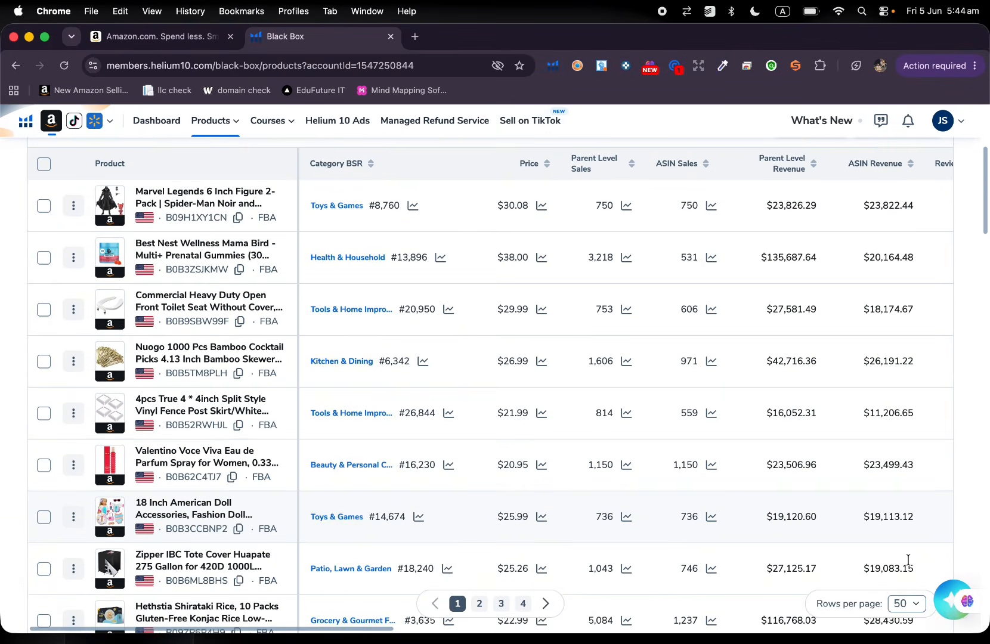
{"action": "scroll", "coordinate": [908, 558], "scroll_direction": "down", "scroll_amount": 3}
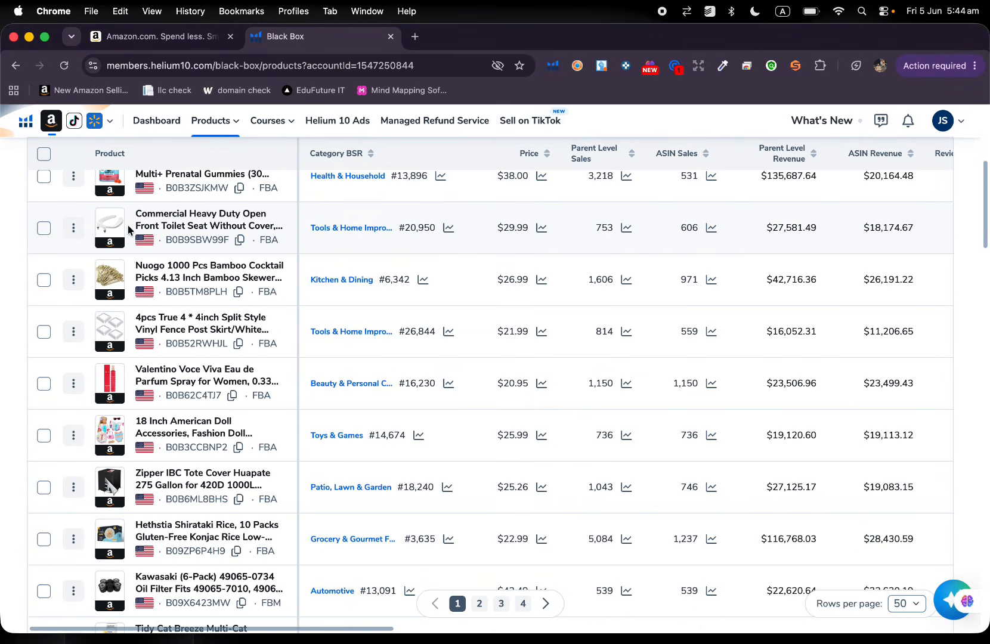
{"action": "mouse_move", "coordinate": [110, 230]}
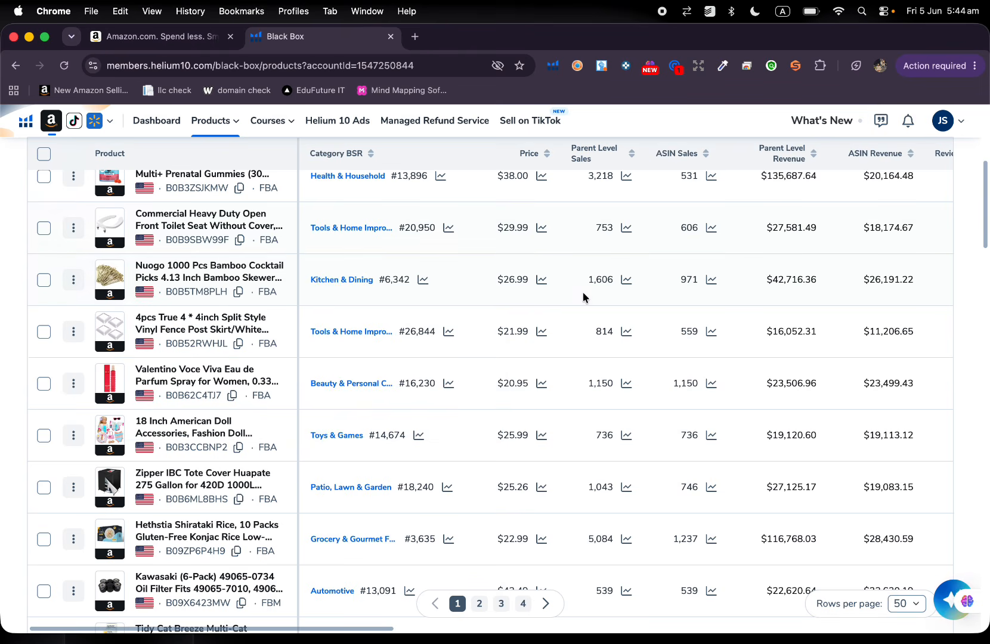
{"action": "scroll", "coordinate": [238, 280], "scroll_direction": "up", "scroll_amount": 2}
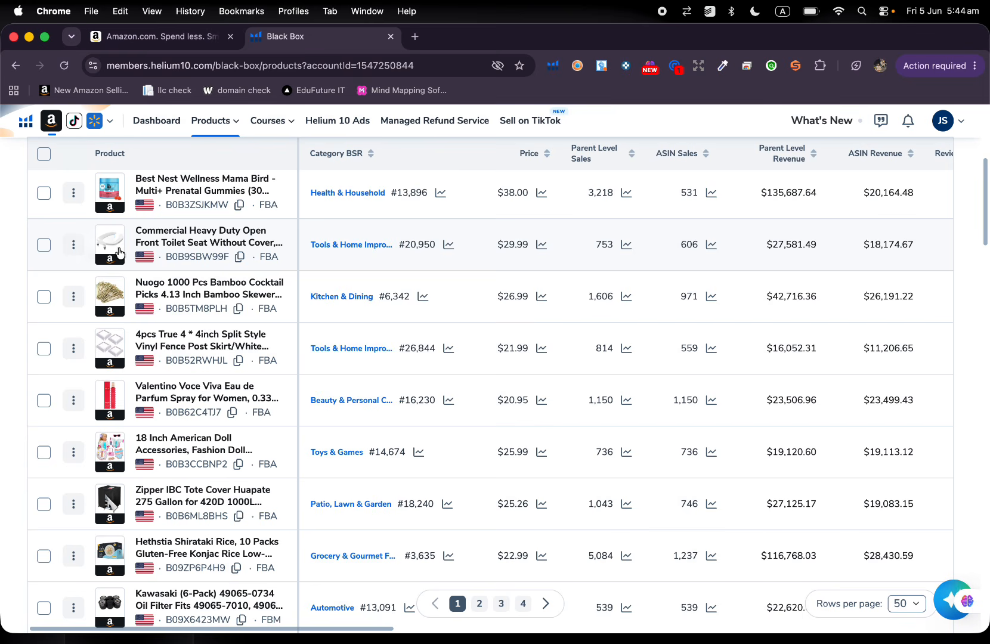
{"action": "mouse_move", "coordinate": [112, 276]}
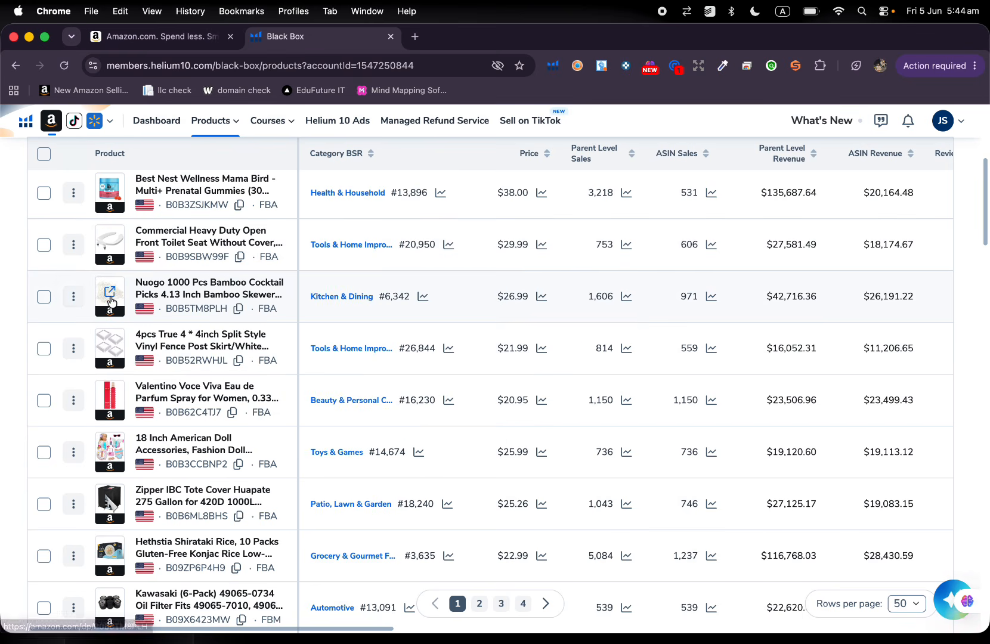
{"action": "mouse_move", "coordinate": [111, 301]}
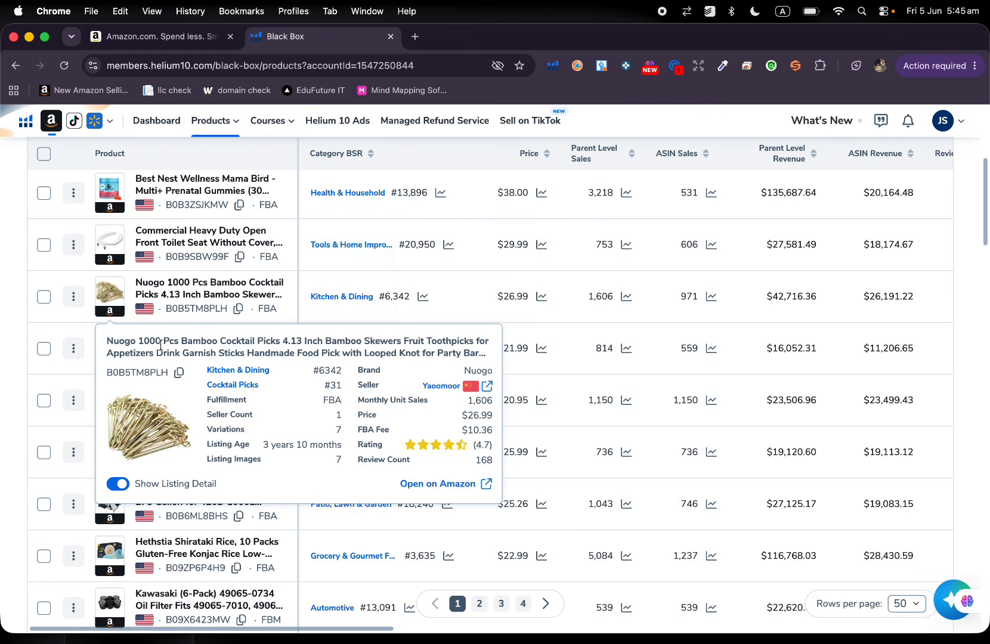
Open the Nuogo bamboo cocktail picks listing on Amazon, examine its images and product summary, and close it.
{"action": "left_click", "coordinate": [112, 298]}
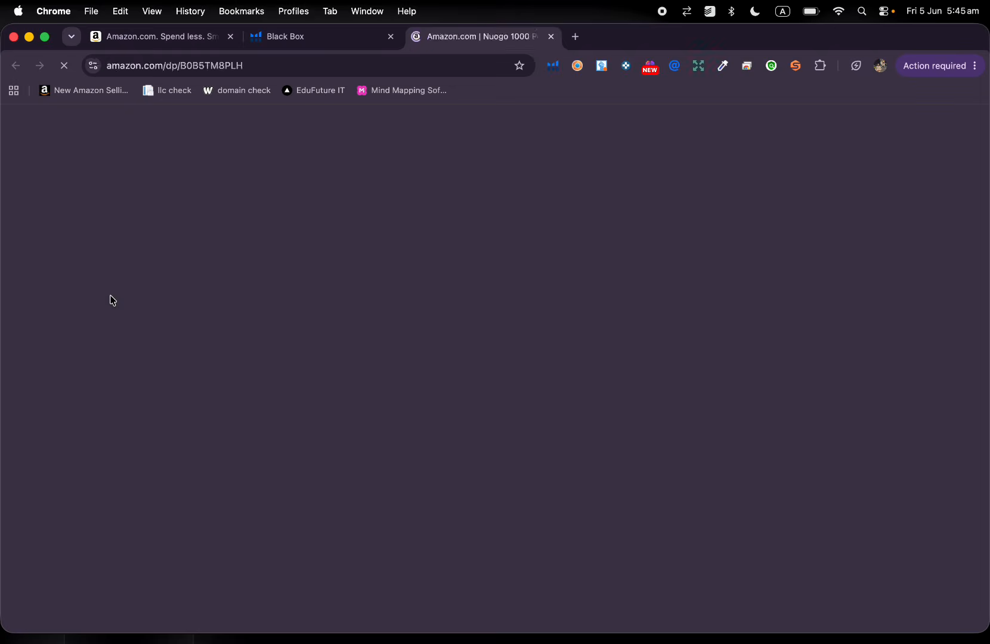
{"action": "scroll", "coordinate": [565, 371], "scroll_direction": "down", "scroll_amount": 3}
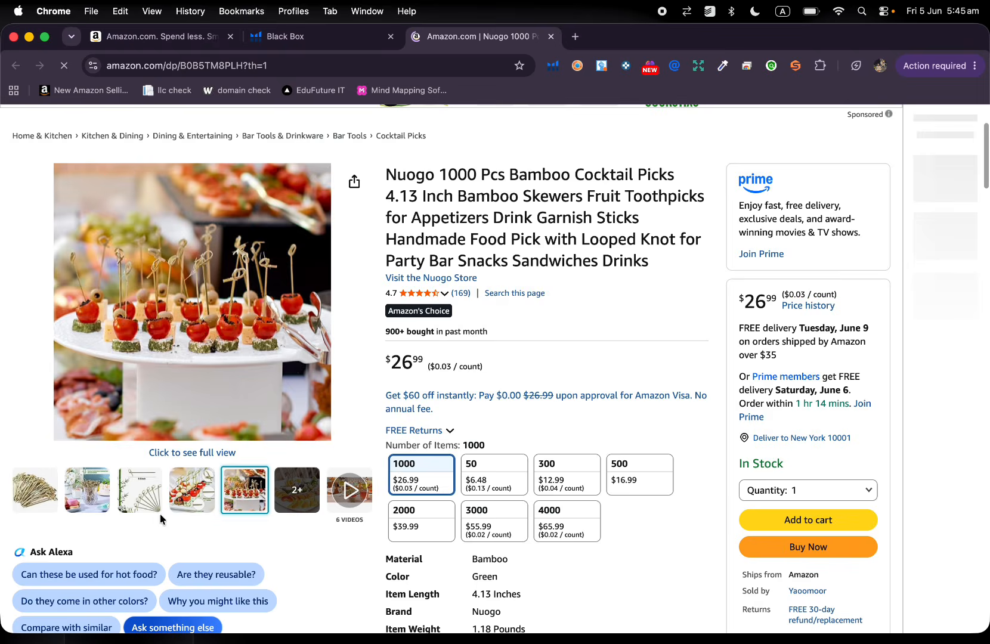
{"action": "mouse_move", "coordinate": [144, 498]}
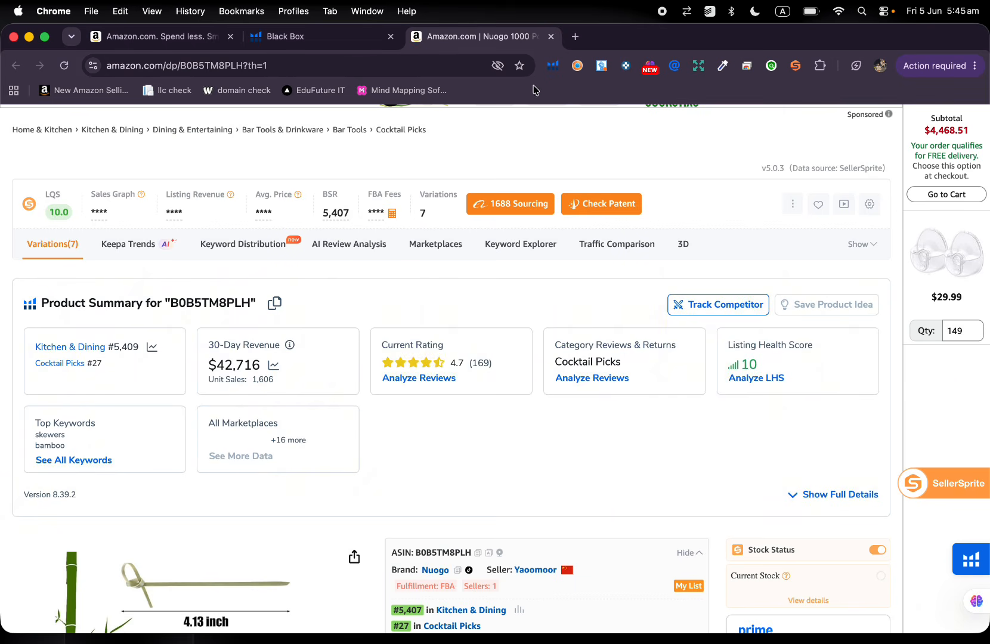
{"action": "left_click", "coordinate": [551, 37]}
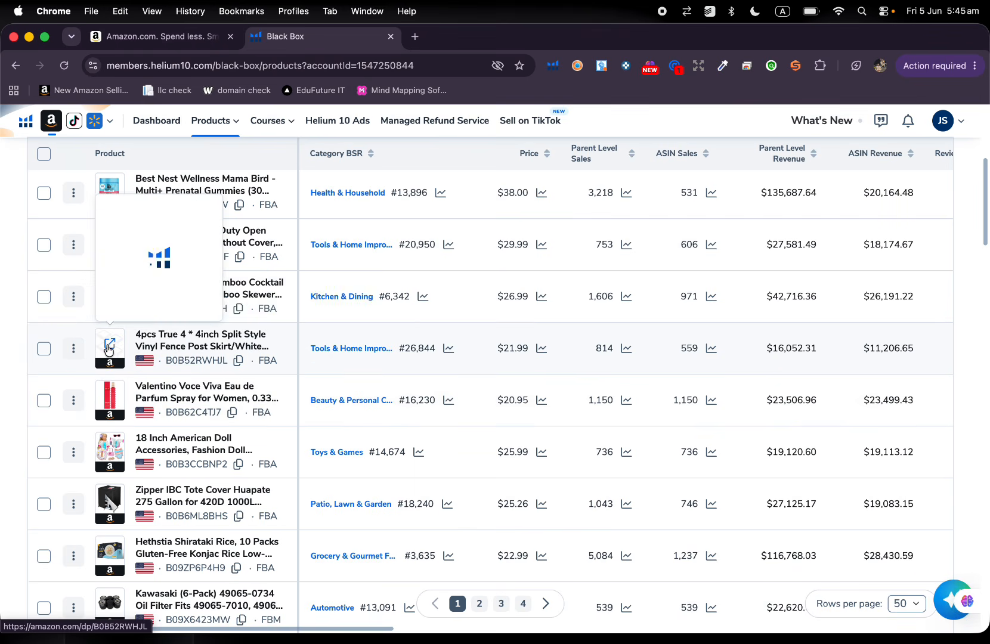
Preview the 4-piece vinyl fence post skirt, examine its Amazon listing images and details, and close the listing.
{"action": "mouse_move", "coordinate": [108, 349]}
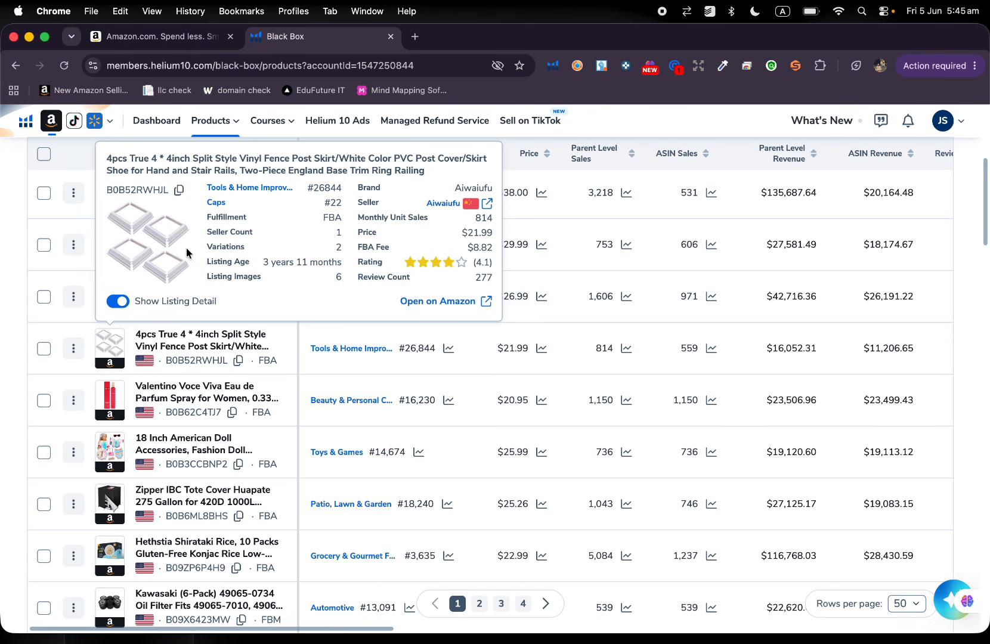
{"action": "left_click", "coordinate": [111, 346]}
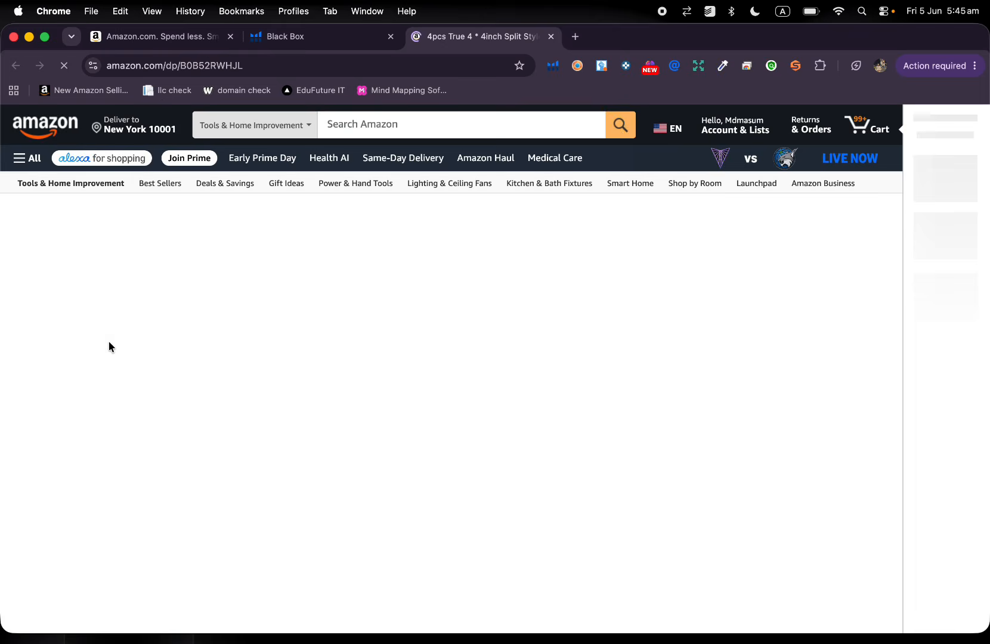
{"action": "scroll", "coordinate": [251, 395], "scroll_direction": "down", "scroll_amount": 3}
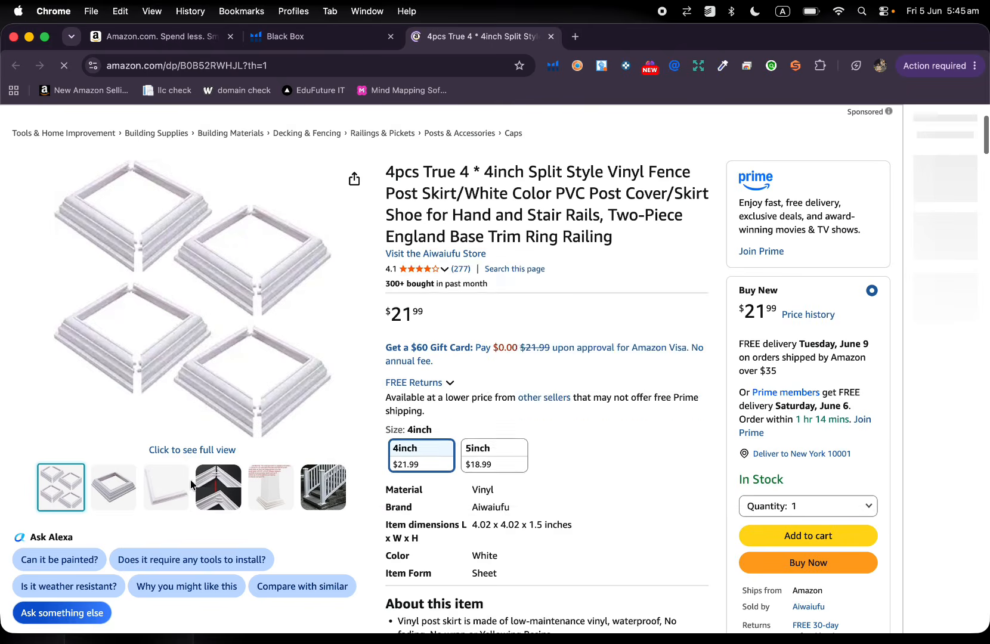
{"action": "mouse_move", "coordinate": [218, 494]}
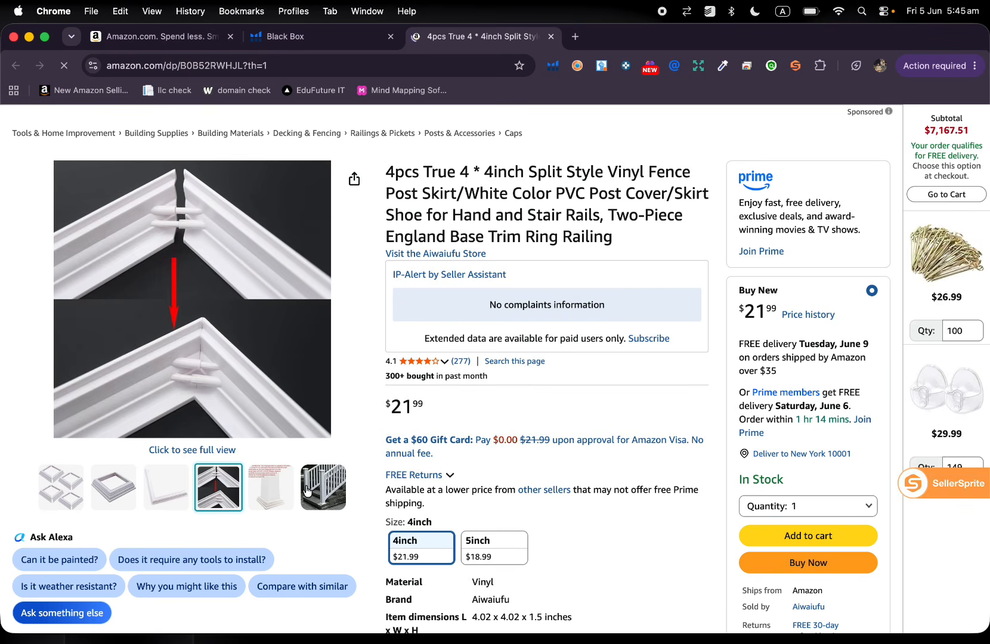
{"action": "scroll", "coordinate": [324, 428], "scroll_direction": "down", "scroll_amount": 10}
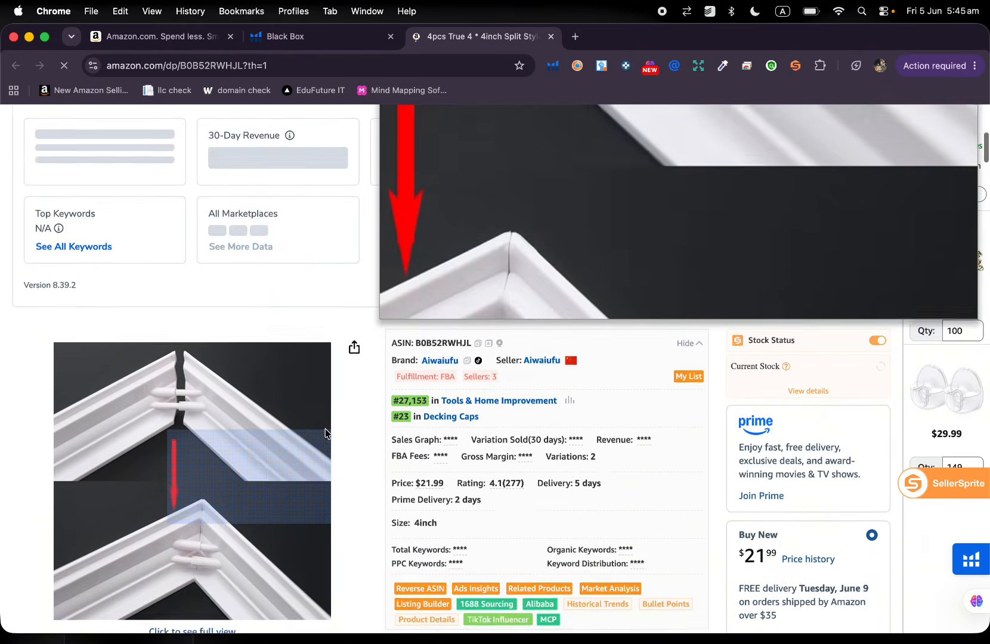
{"action": "mouse_move", "coordinate": [286, 453]}
{"action": "mouse_move", "coordinate": [247, 457]}
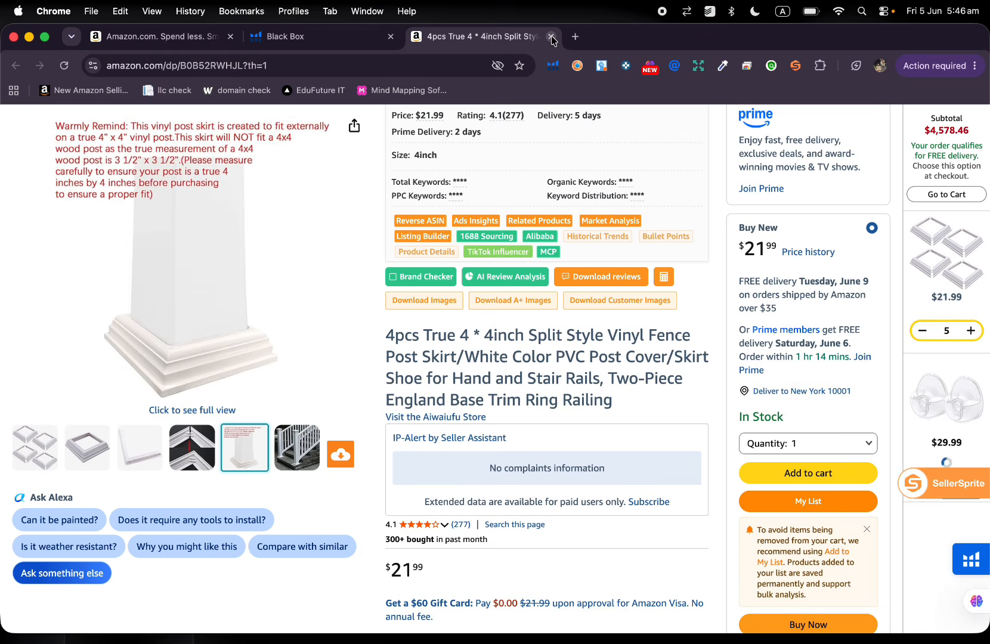
{"action": "left_click", "coordinate": [550, 37]}
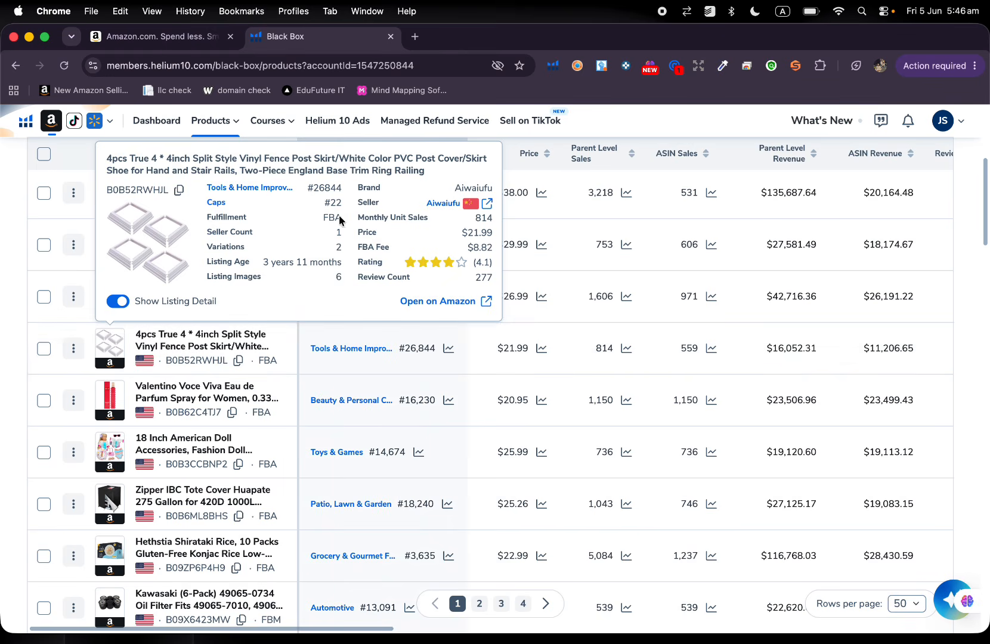
Browse further product results and preview the listing details of the 18 inch doll accessories and the Monkee Grip rope grips.
{"action": "scroll", "coordinate": [184, 394], "scroll_direction": "down", "scroll_amount": 2}
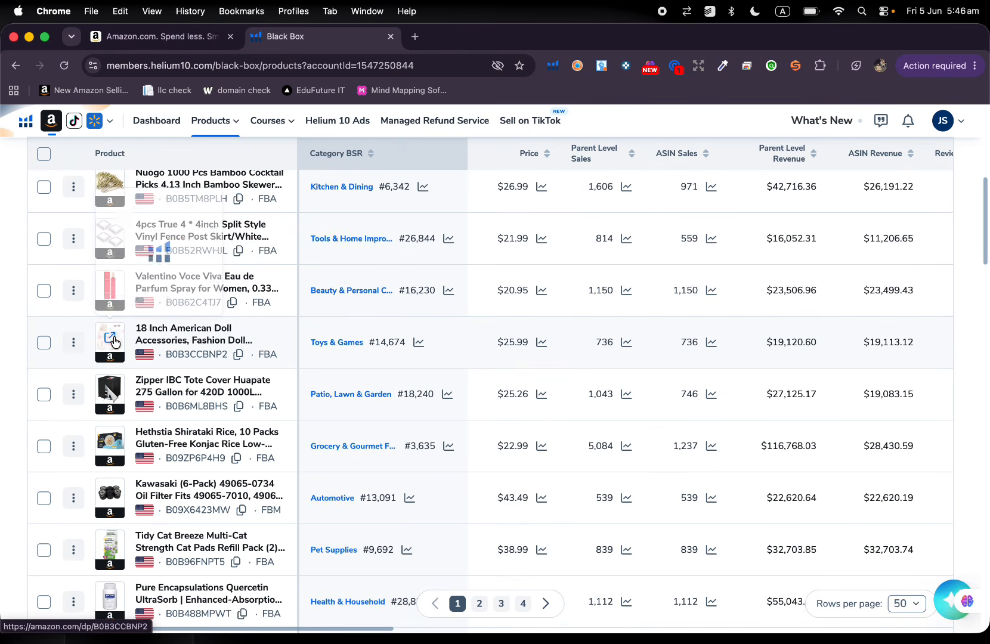
{"action": "mouse_move", "coordinate": [115, 342]}
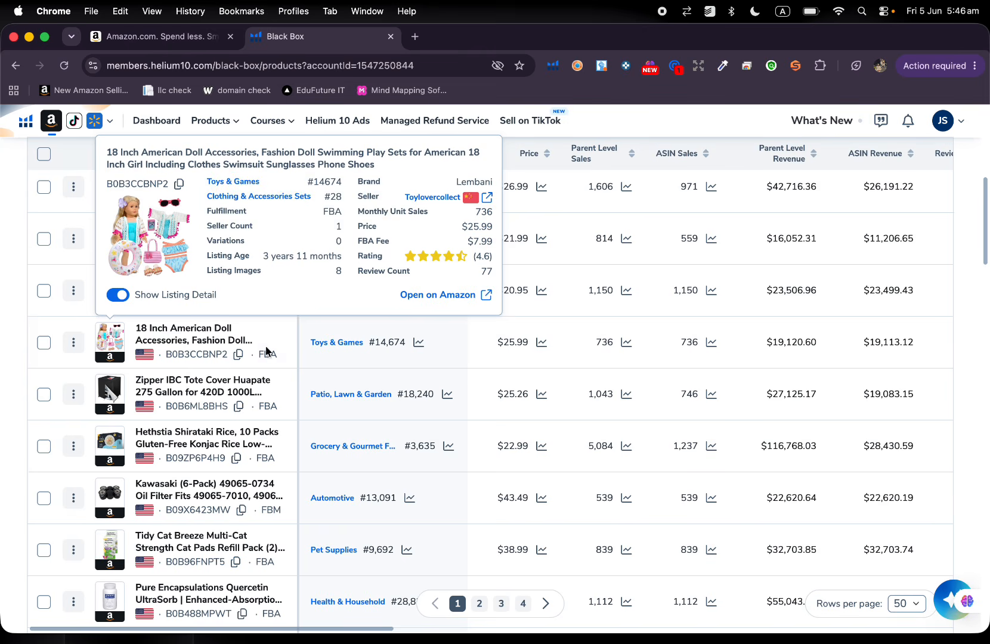
{"action": "scroll", "coordinate": [205, 424], "scroll_direction": "down", "scroll_amount": 5}
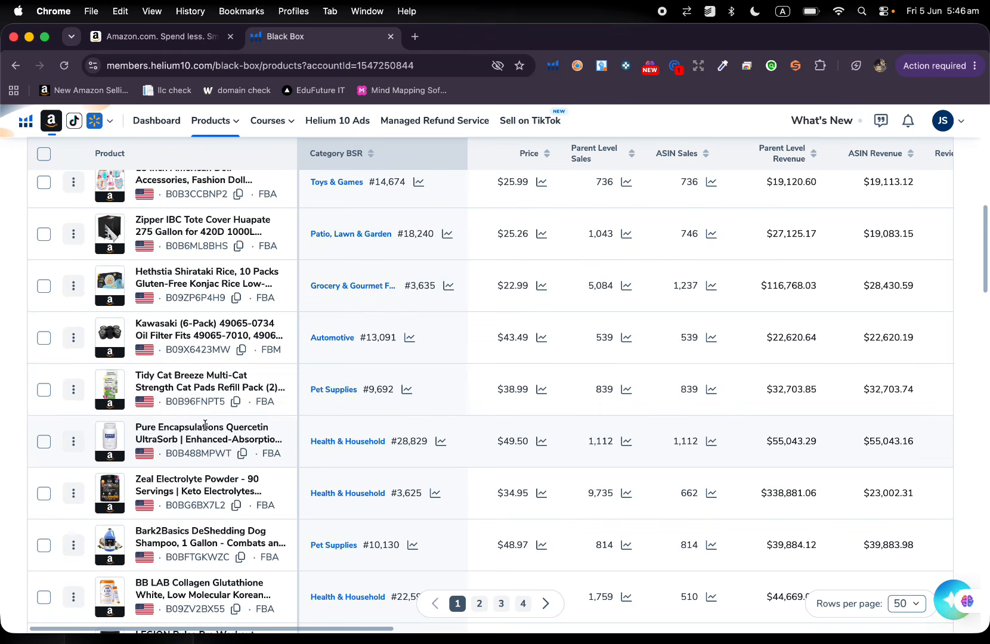
{"action": "scroll", "coordinate": [204, 424], "scroll_direction": "down", "scroll_amount": 6}
{"action": "scroll", "coordinate": [204, 424], "scroll_direction": "down", "scroll_amount": 1}
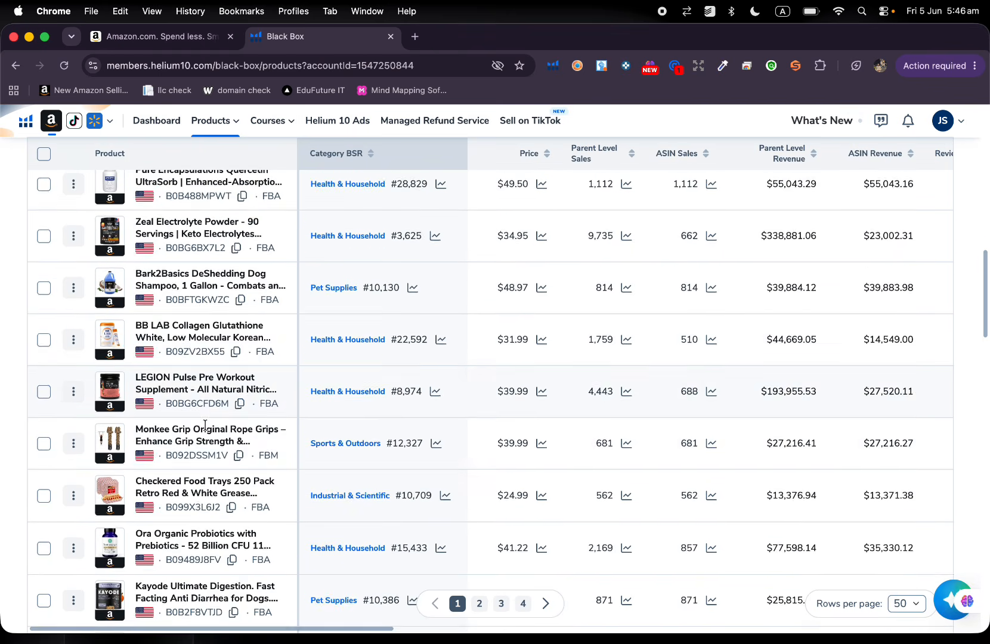
{"action": "mouse_move", "coordinate": [122, 444]}
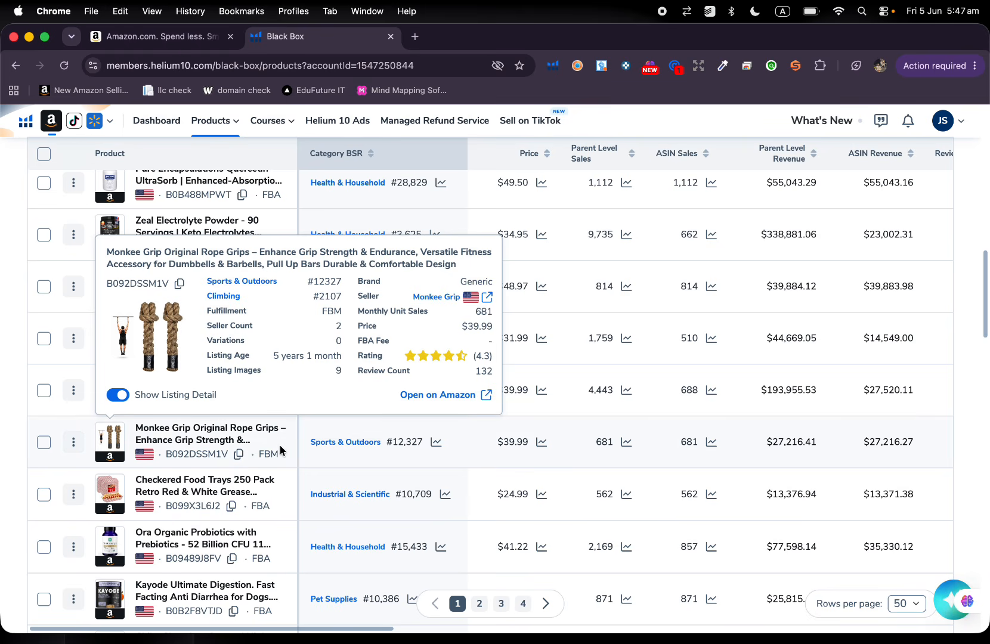
Preview the listing details of the checkered food trays and the MIXXIDEA adjustable deck hooks.
{"action": "scroll", "coordinate": [280, 448], "scroll_direction": "down", "scroll_amount": 3}
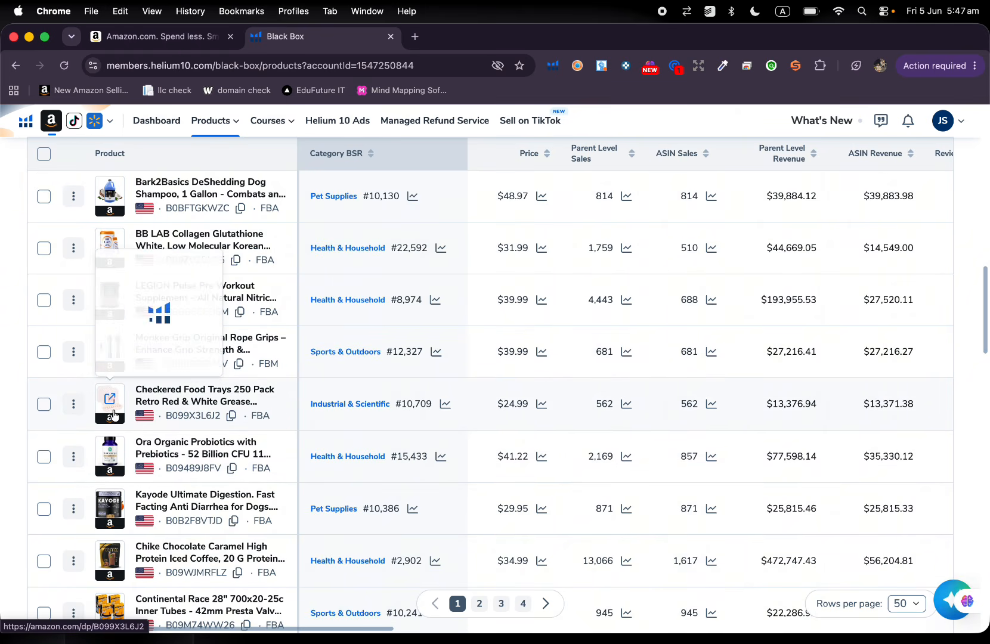
{"action": "mouse_move", "coordinate": [113, 408]}
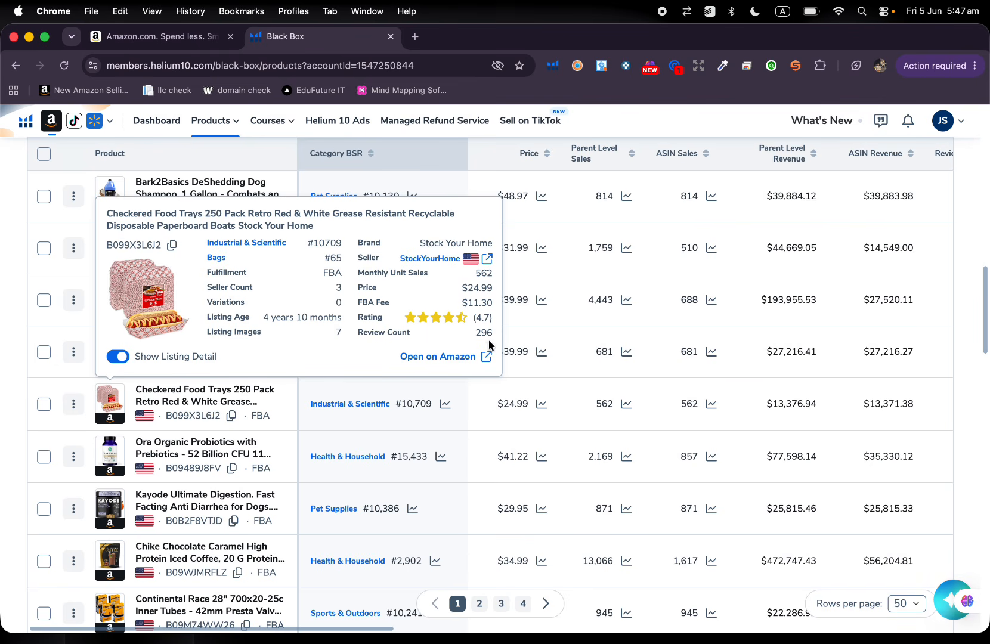
{"action": "scroll", "coordinate": [57, 430], "scroll_direction": "up", "scroll_amount": 3}
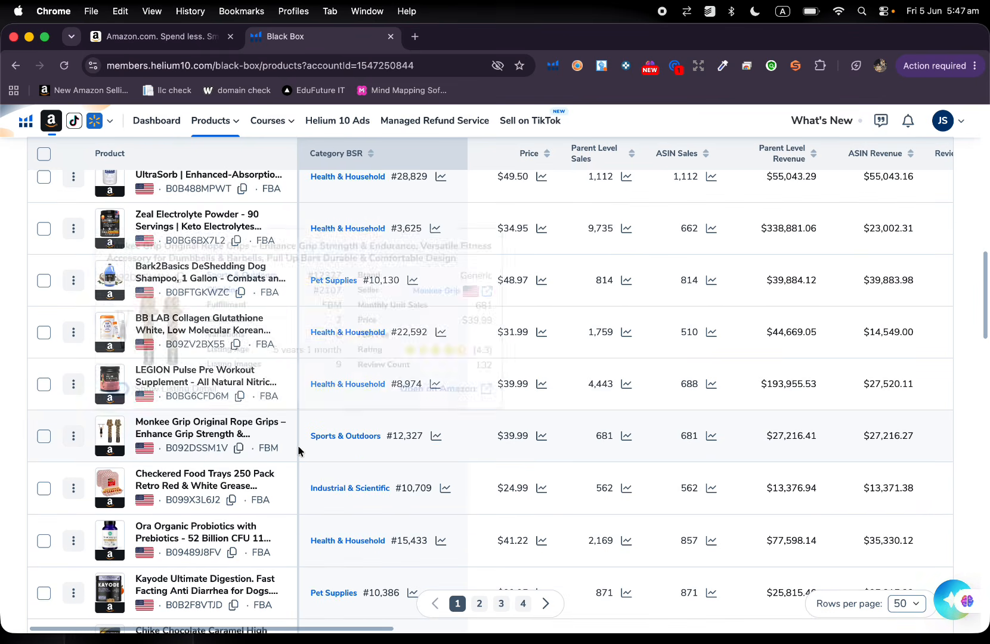
{"action": "scroll", "coordinate": [298, 445], "scroll_direction": "down", "scroll_amount": 8}
{"action": "scroll", "coordinate": [298, 446], "scroll_direction": "down", "scroll_amount": 2}
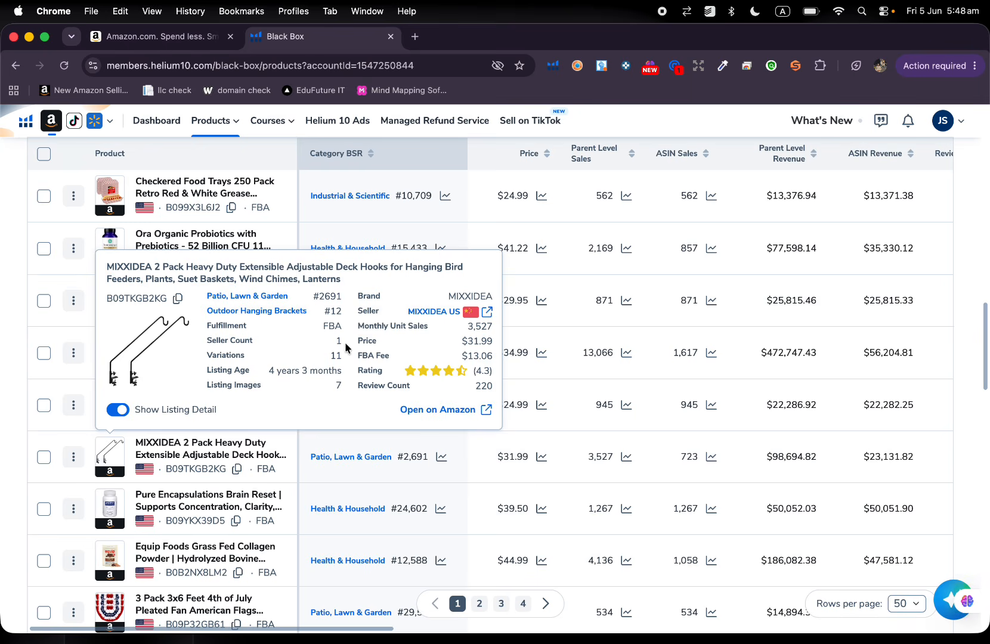
Review the remaining products on the first results page, including the Tegeme small American flags and the PURPLECLAY wooden forks.
{"action": "scroll", "coordinate": [276, 486], "scroll_direction": "down", "scroll_amount": 5}
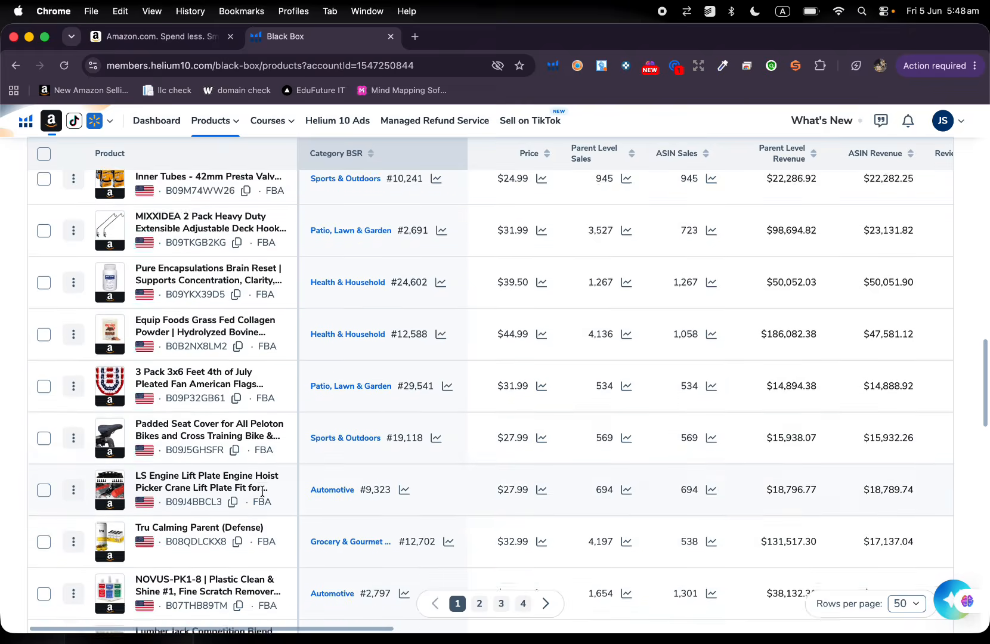
{"action": "scroll", "coordinate": [262, 491], "scroll_direction": "down", "scroll_amount": 1}
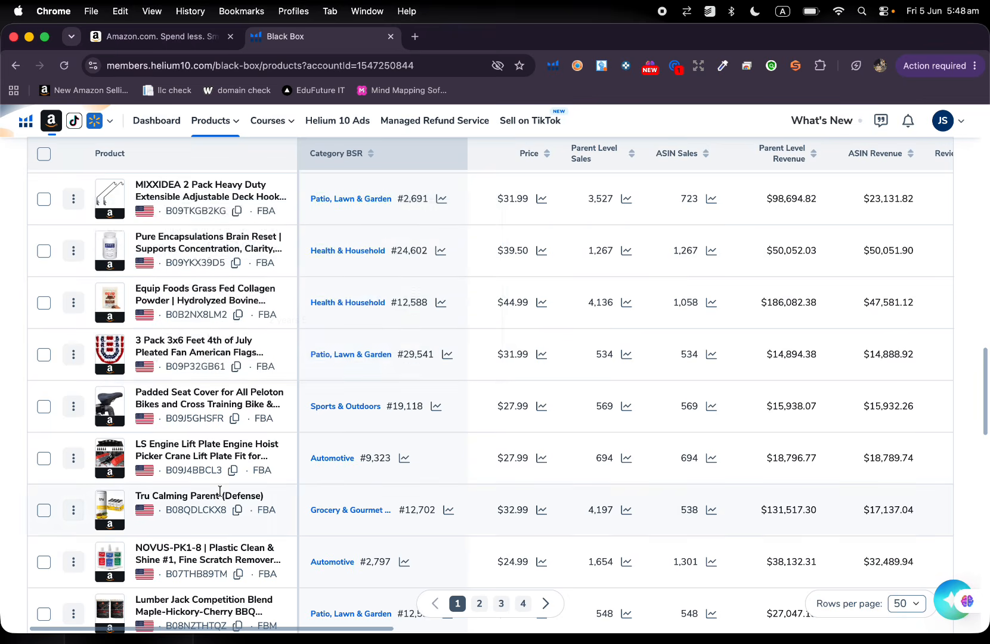
{"action": "scroll", "coordinate": [221, 494], "scroll_direction": "down", "scroll_amount": 3}
{"action": "scroll", "coordinate": [267, 511], "scroll_direction": "down", "scroll_amount": 15}
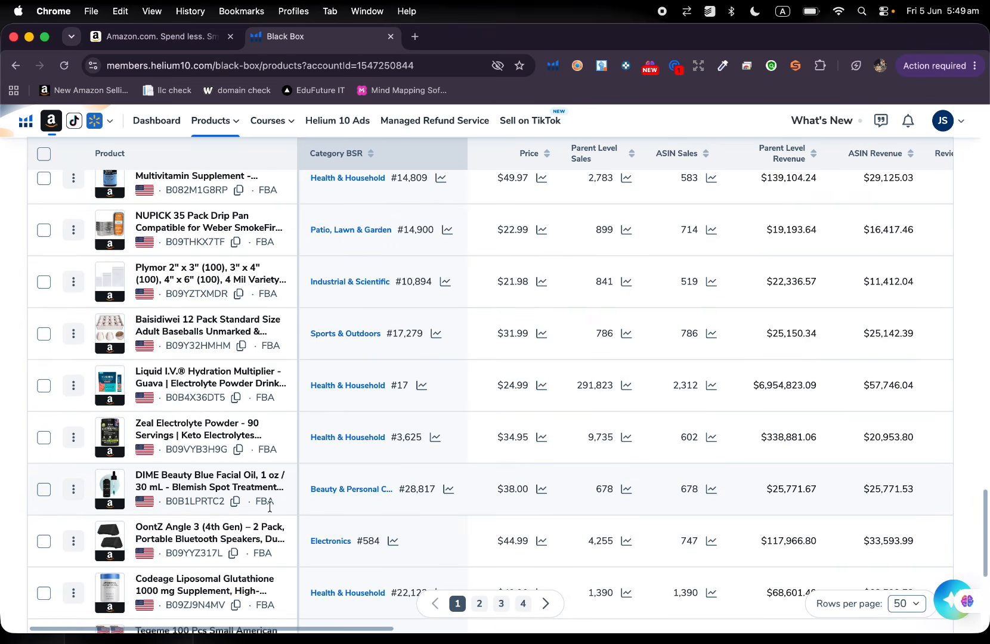
{"action": "scroll", "coordinate": [272, 511], "scroll_direction": "down", "scroll_amount": 3}
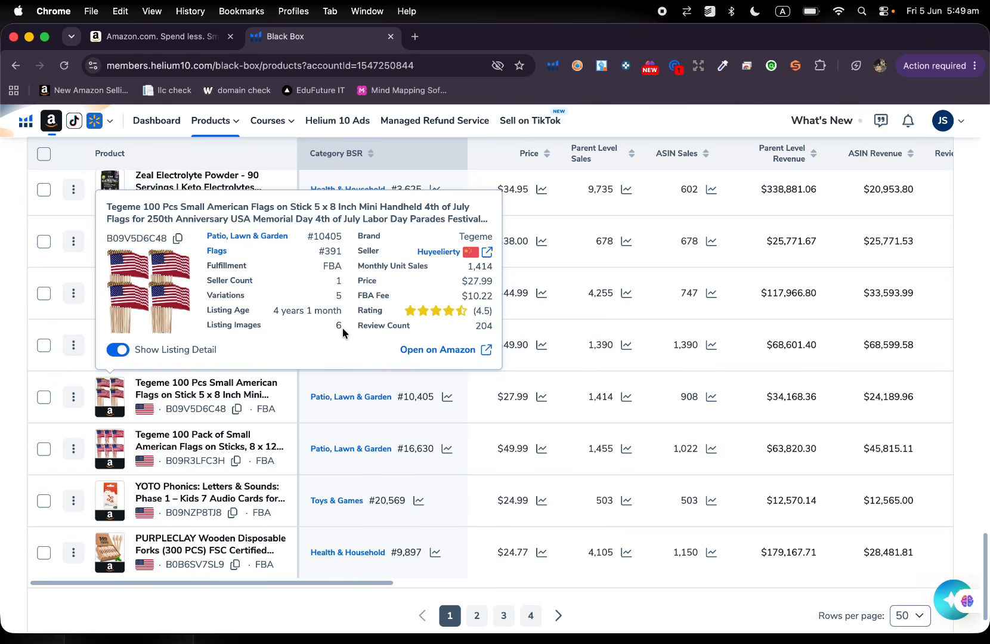
{"action": "scroll", "coordinate": [456, 418], "scroll_direction": "down", "scroll_amount": 2}
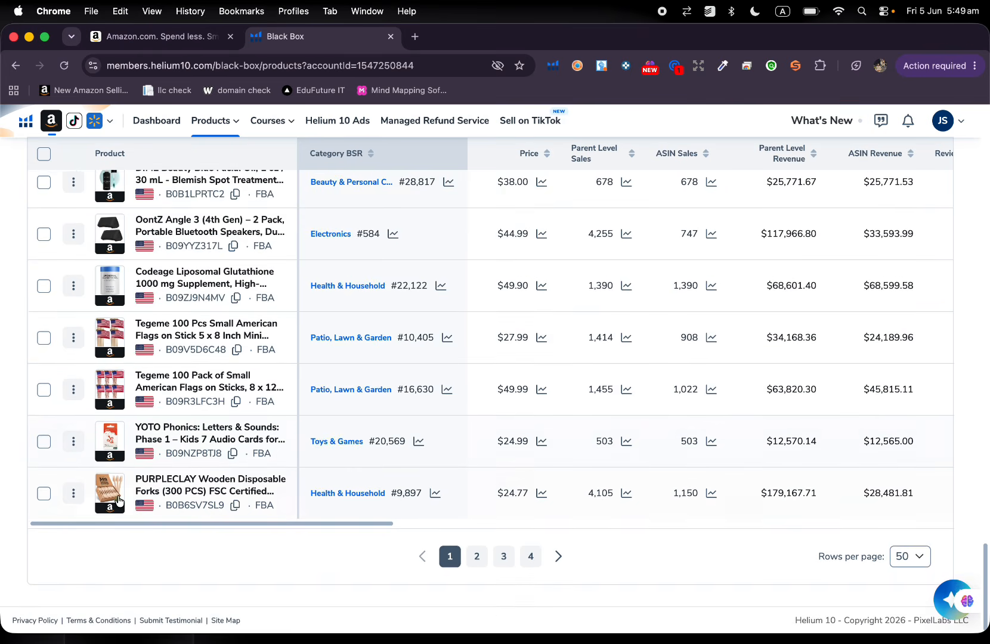
{"action": "mouse_move", "coordinate": [115, 495]}
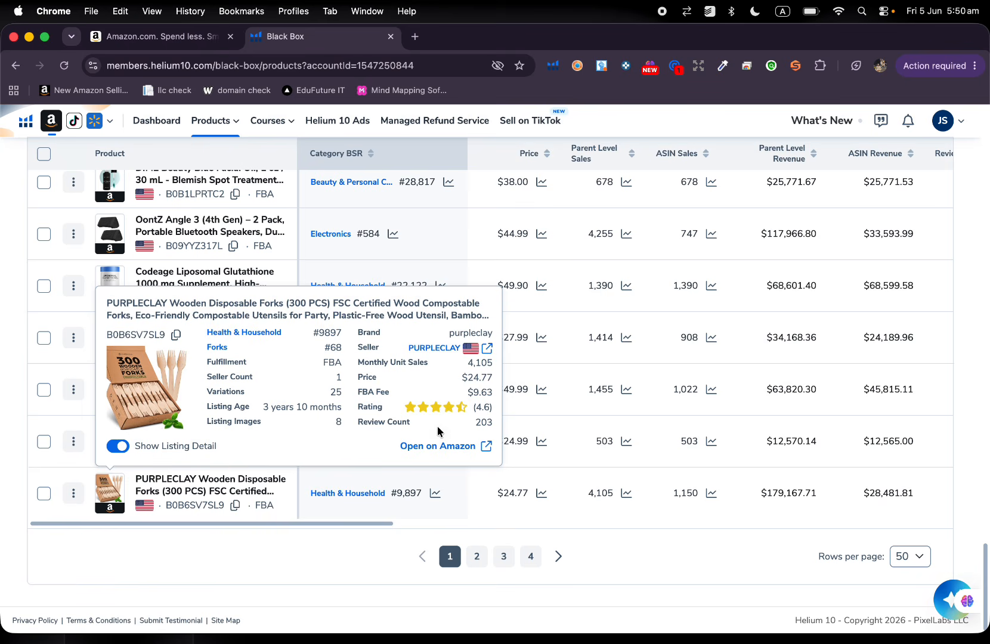
Go to page 3 of the results and look through its products.
{"action": "left_click", "coordinate": [503, 556]}
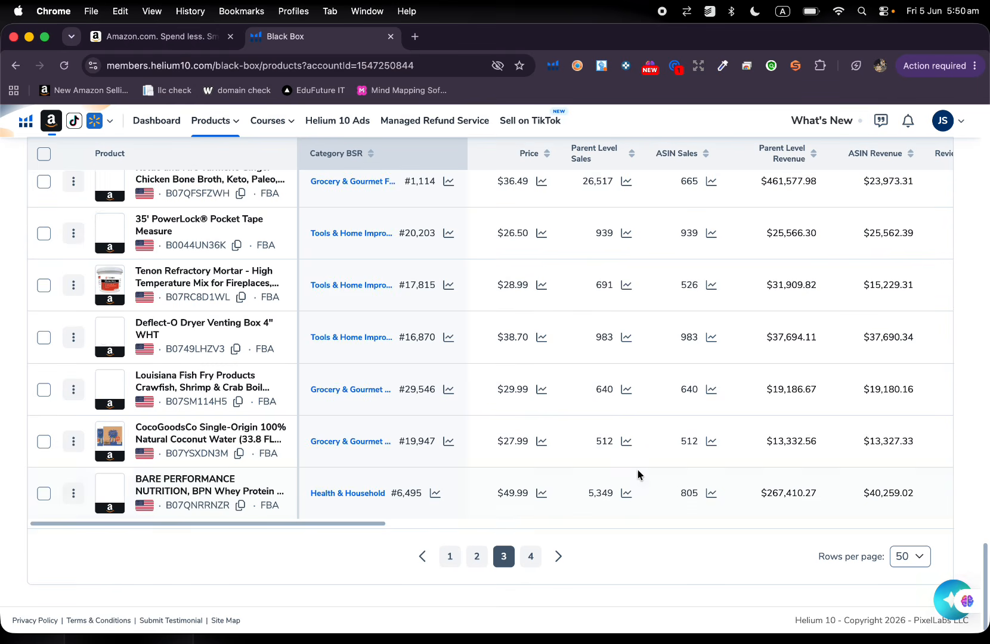
{"action": "scroll", "coordinate": [639, 474], "scroll_direction": "up", "scroll_amount": 7}
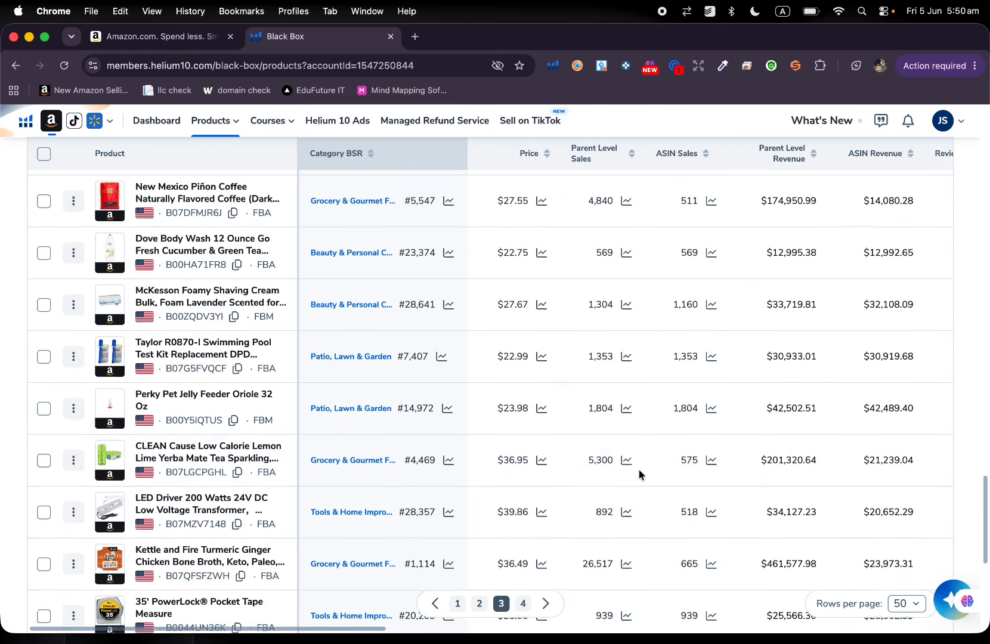
{"action": "scroll", "coordinate": [619, 352], "scroll_direction": "up", "scroll_amount": 5}
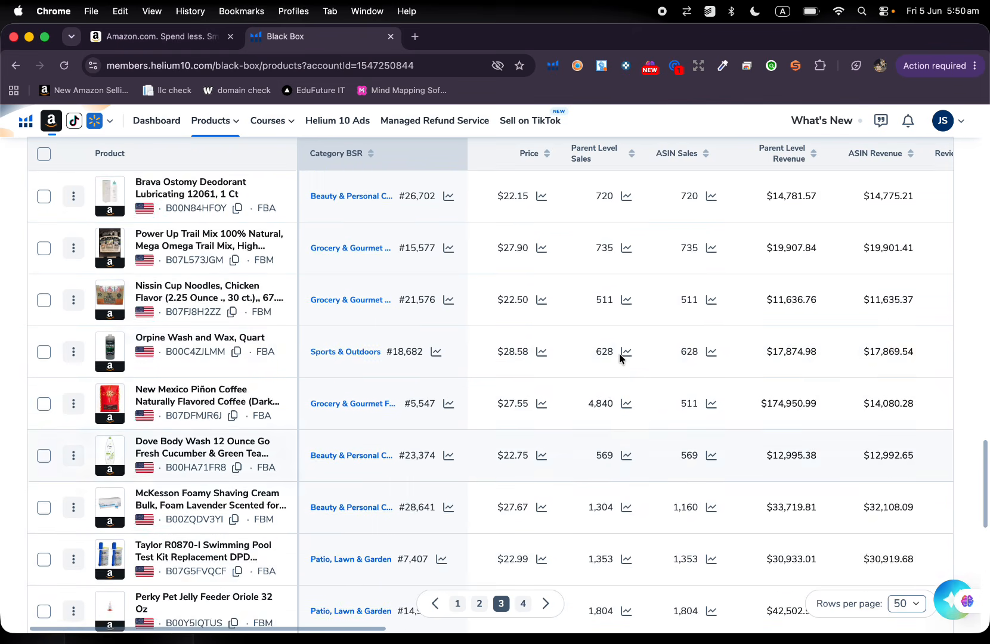
{"action": "scroll", "coordinate": [620, 358], "scroll_direction": "up", "scroll_amount": 10}
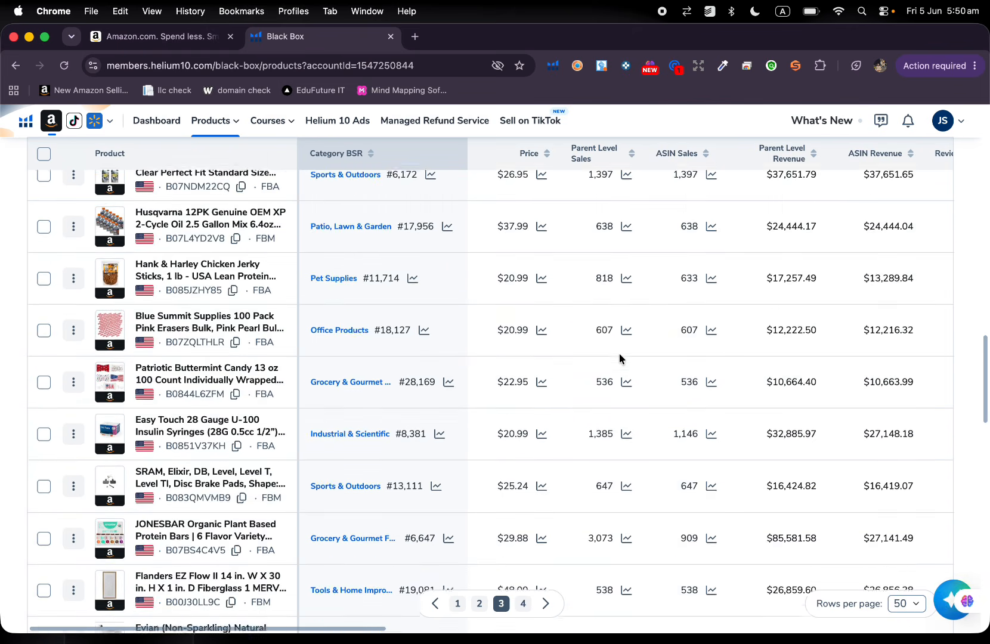
{"action": "scroll", "coordinate": [620, 358], "scroll_direction": "up", "scroll_amount": 15}
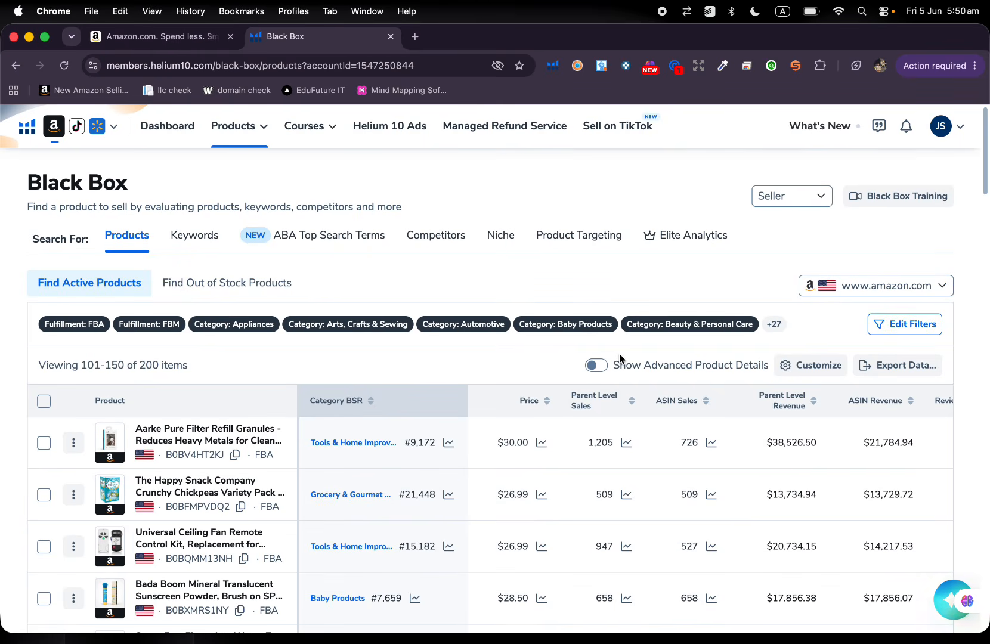
Edit the product filters and set the maximum number of sellers to 2.
{"action": "left_click", "coordinate": [906, 323]}
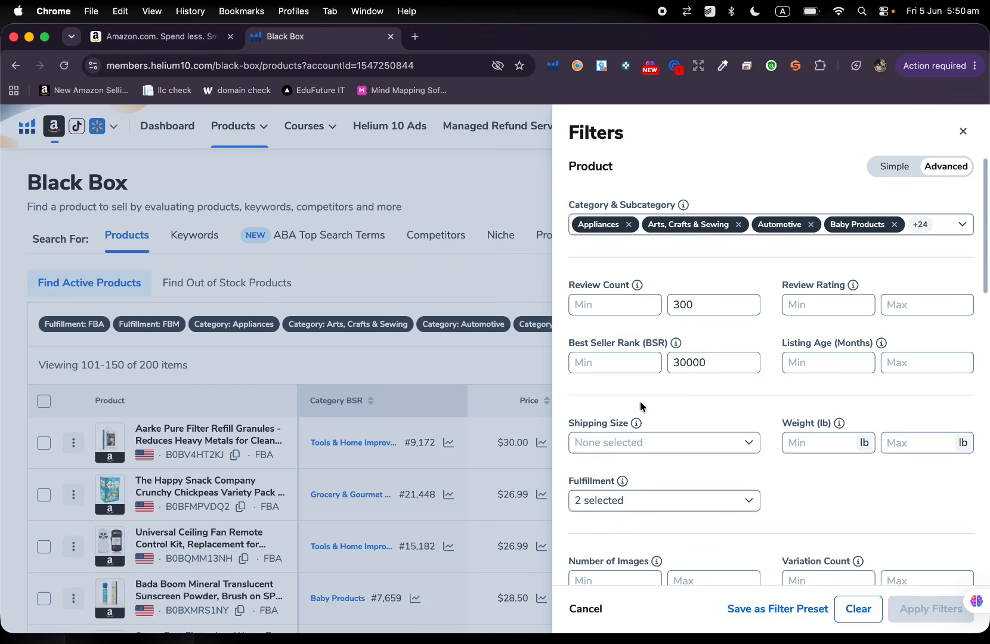
{"action": "scroll", "coordinate": [718, 431], "scroll_direction": "down", "scroll_amount": 1}
{"action": "scroll", "coordinate": [719, 430], "scroll_direction": "down", "scroll_amount": 5}
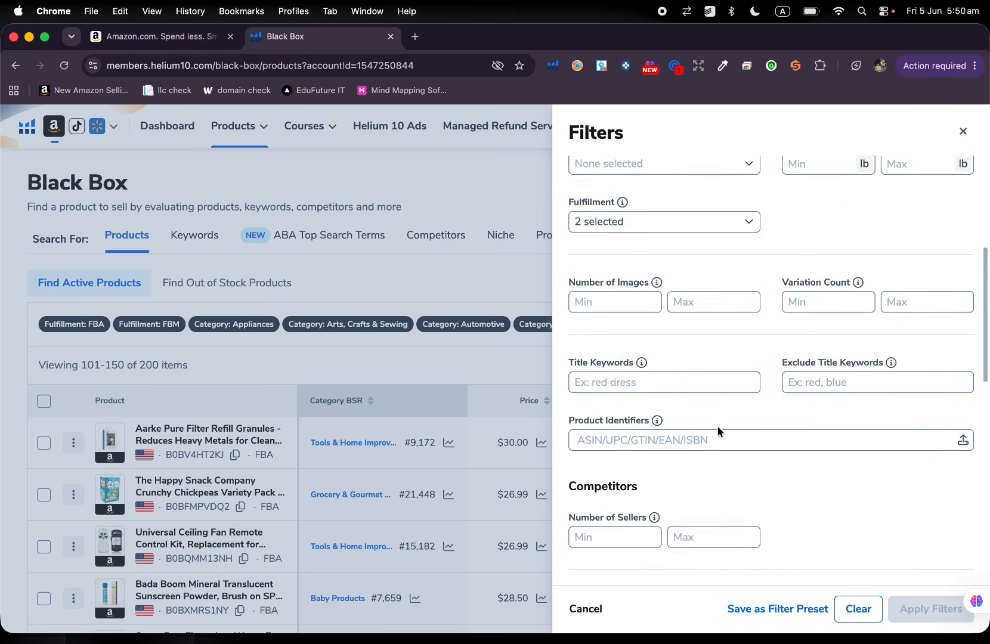
{"action": "scroll", "coordinate": [717, 427], "scroll_direction": "down", "scroll_amount": 2}
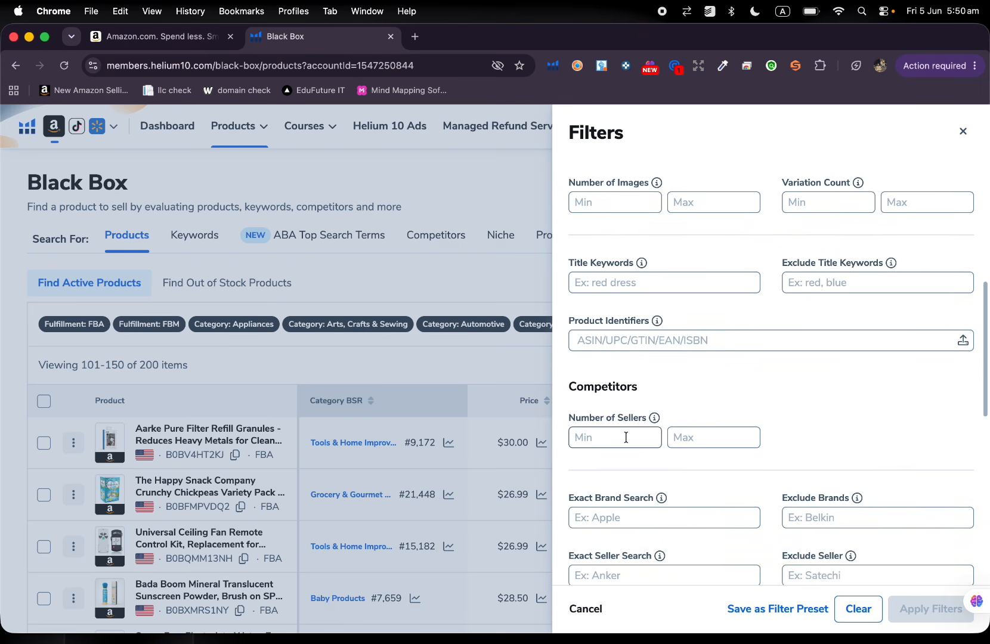
{"action": "left_click", "coordinate": [689, 438]}
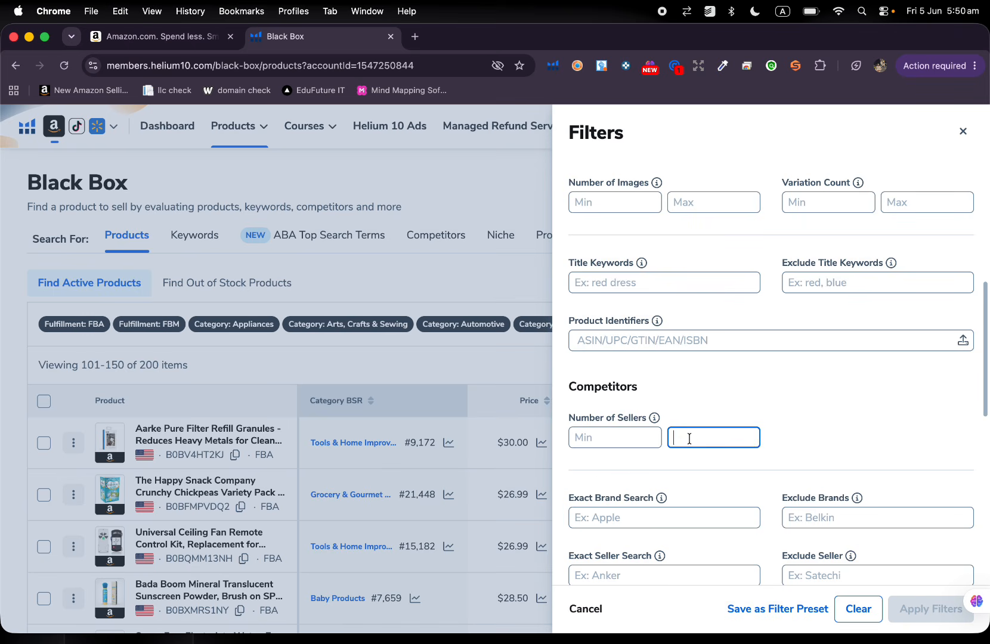
{"action": "type", "text": "2"}
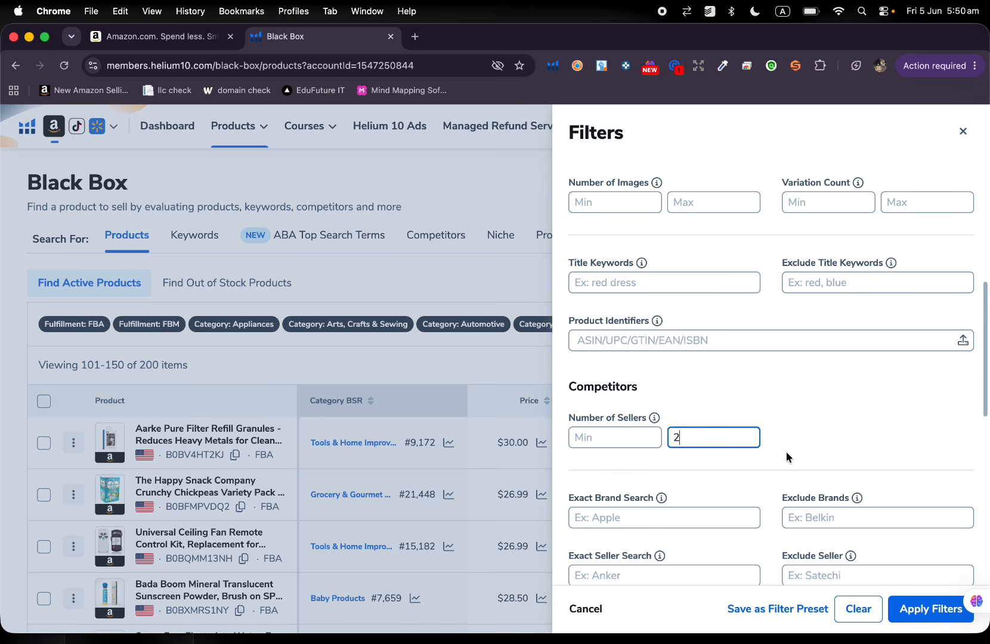
Set the maximum review rating to 3 and apply the updated filters to the product search.
{"action": "scroll", "coordinate": [786, 457], "scroll_direction": "down", "scroll_amount": 10}
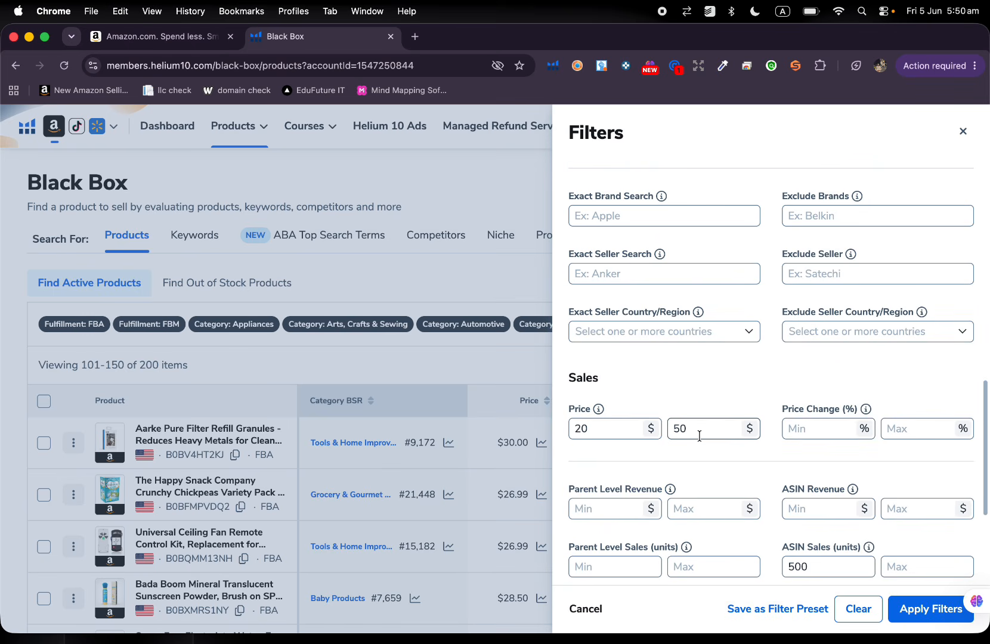
{"action": "scroll", "coordinate": [775, 426], "scroll_direction": "down", "scroll_amount": 5}
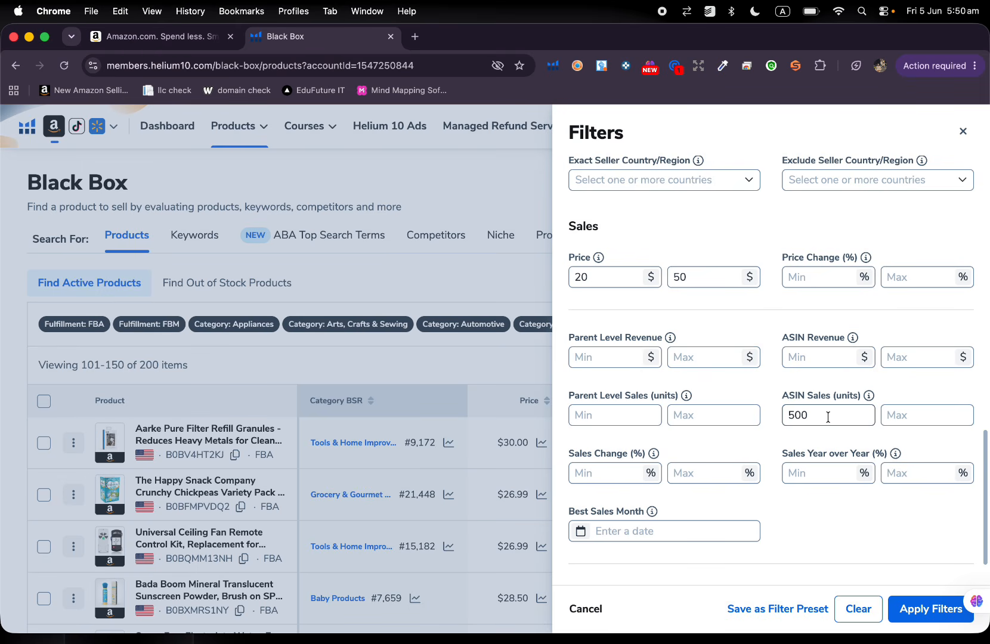
{"action": "scroll", "coordinate": [827, 415], "scroll_direction": "up", "scroll_amount": 20}
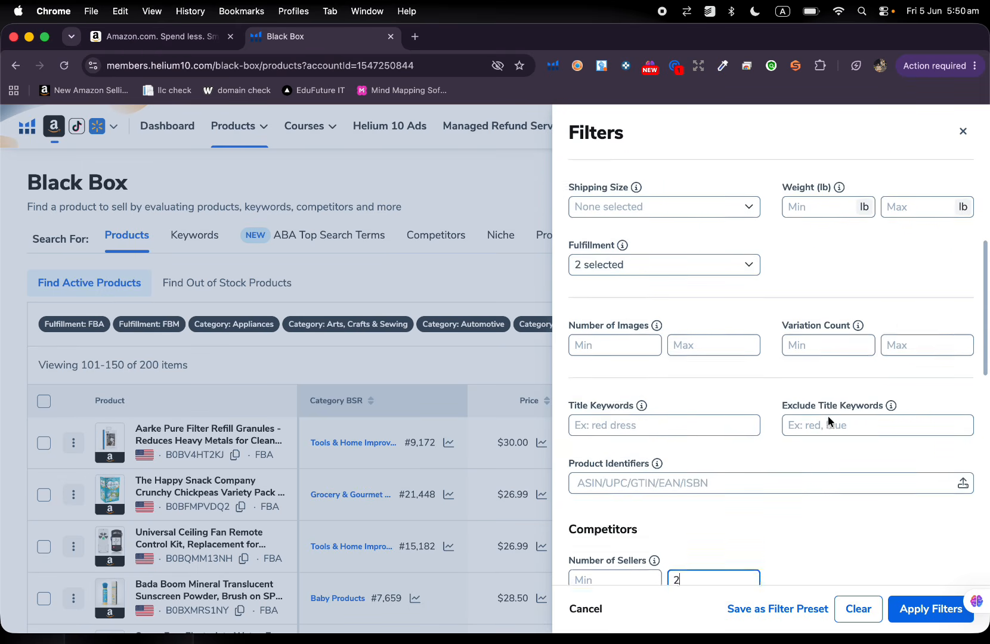
{"action": "scroll", "coordinate": [829, 421], "scroll_direction": "up", "scroll_amount": 4}
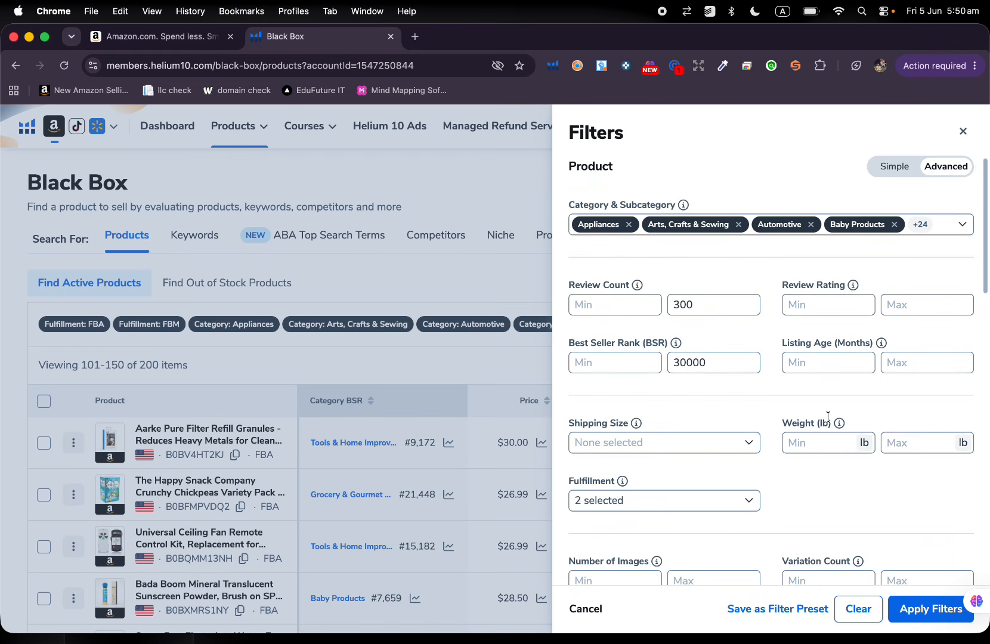
{"action": "scroll", "coordinate": [828, 421], "scroll_direction": "down", "scroll_amount": 3}
{"action": "scroll", "coordinate": [827, 415], "scroll_direction": "down", "scroll_amount": 2}
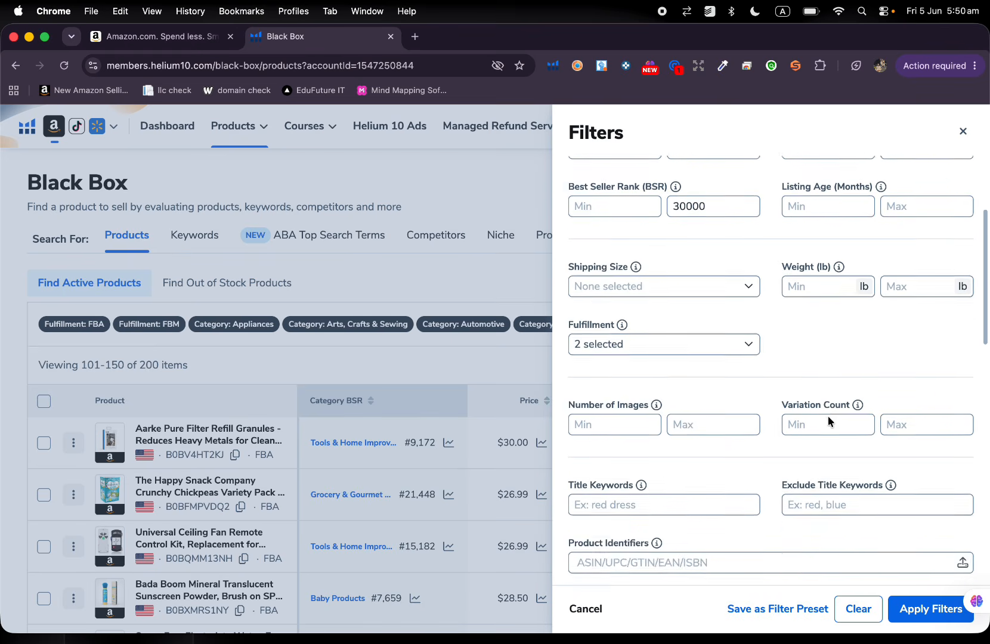
{"action": "scroll", "coordinate": [827, 415], "scroll_direction": "up", "scroll_amount": 3}
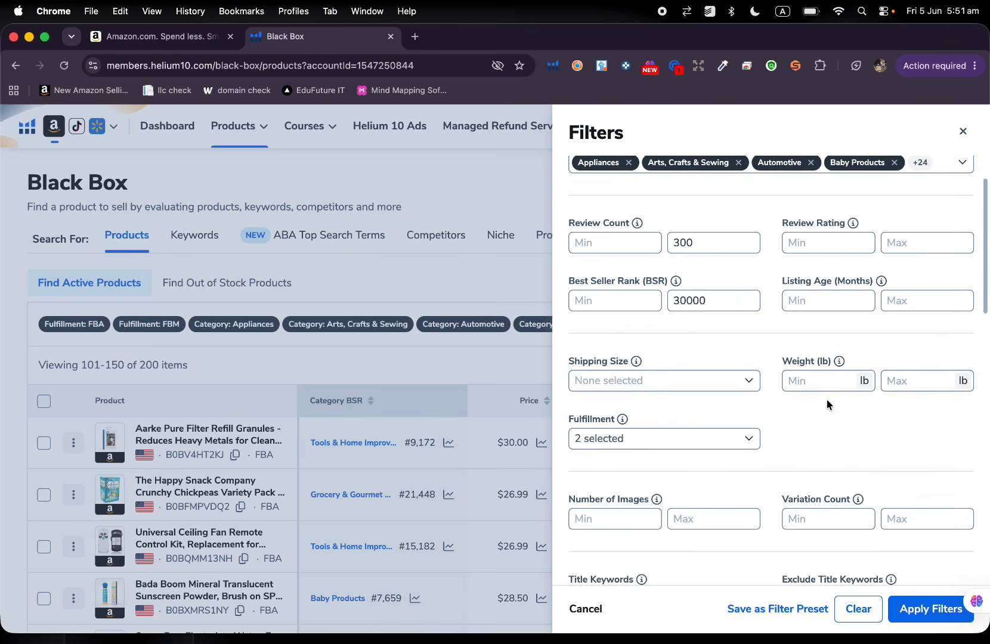
{"action": "left_click", "coordinate": [915, 245]}
{"action": "type", "text": "4"}
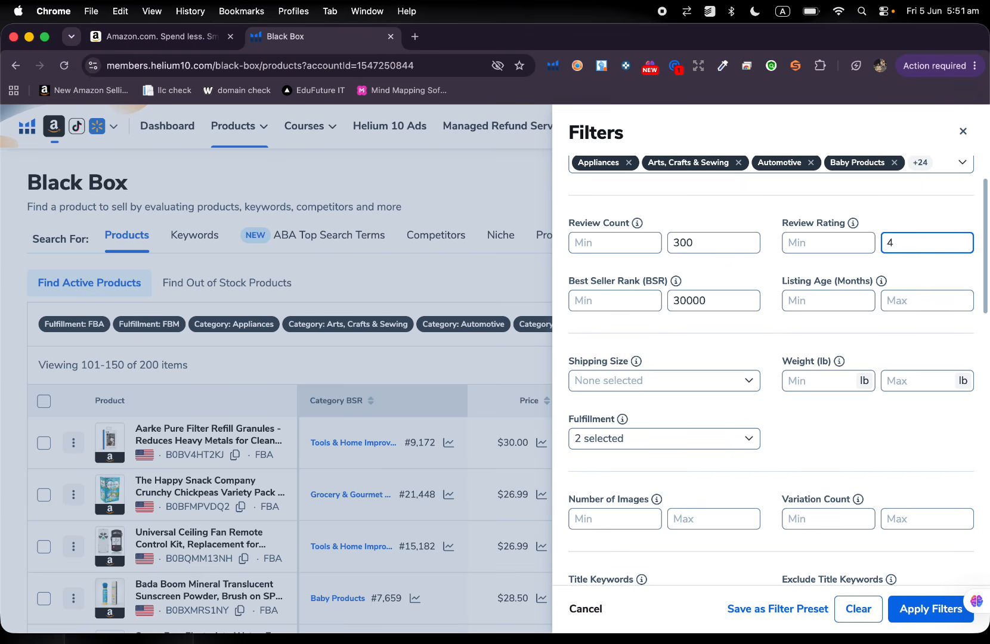
{"action": "key", "text": "BackSpace"}
{"action": "type", "text": "3"}
{"action": "left_click", "coordinate": [918, 623]}
Look through the newly filtered products, checking their review ratings, sellers, seller countries, prices and sales.
{"action": "scroll", "coordinate": [729, 513], "scroll_direction": "down", "scroll_amount": 3}
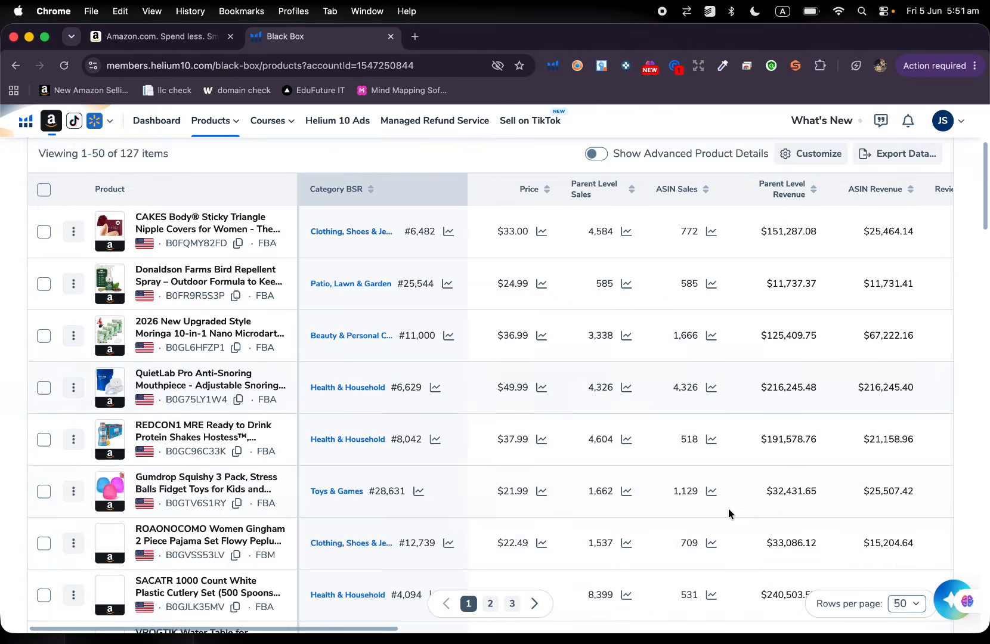
{"action": "scroll", "coordinate": [685, 501], "scroll_direction": "right", "scroll_amount": 5}
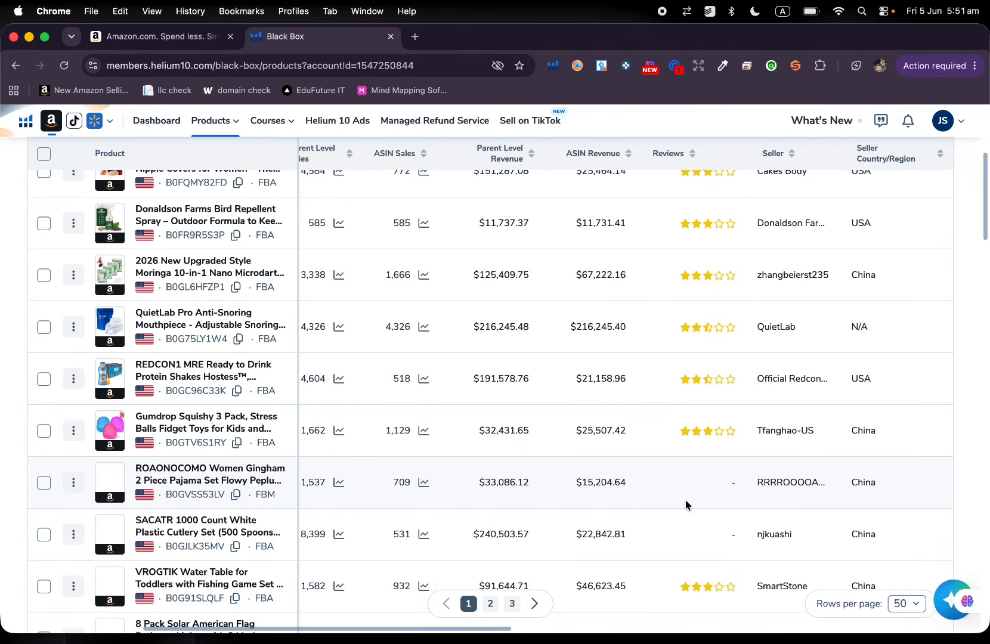
{"action": "scroll", "coordinate": [685, 504], "scroll_direction": "right", "scroll_amount": 2}
{"action": "scroll", "coordinate": [685, 504], "scroll_direction": "up", "scroll_amount": 3}
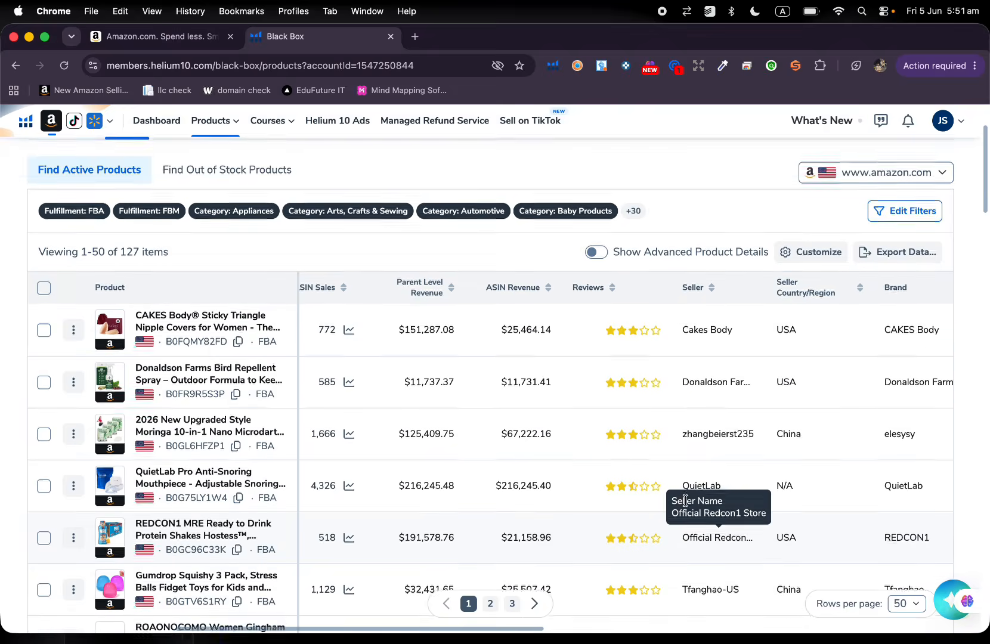
{"action": "scroll", "coordinate": [686, 505], "scroll_direction": "up", "scroll_amount": 1}
{"action": "scroll", "coordinate": [507, 474], "scroll_direction": "left", "scroll_amount": 6}
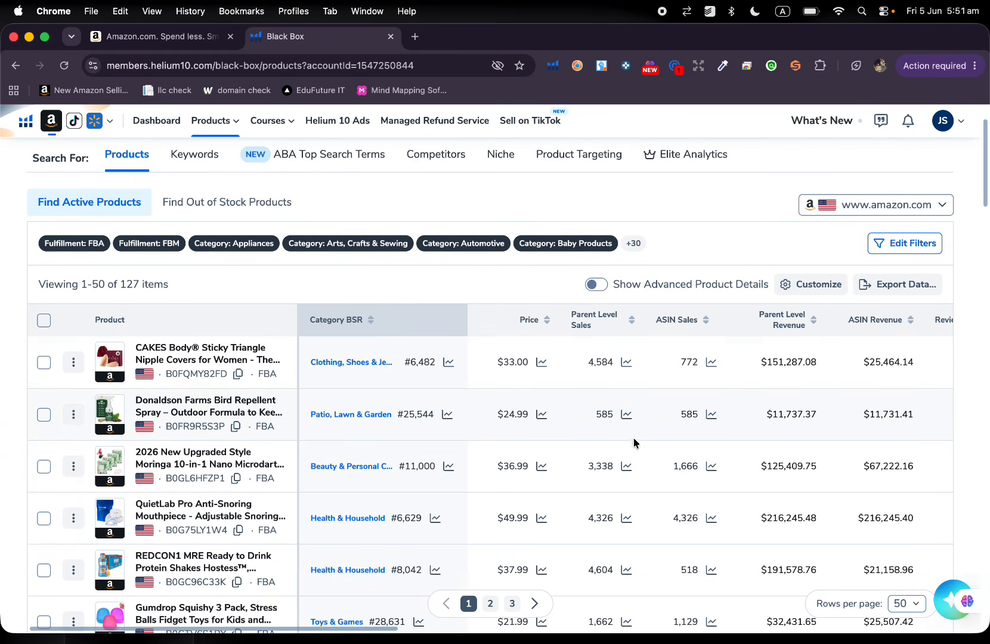
{"action": "scroll", "coordinate": [237, 382], "scroll_direction": "down", "scroll_amount": 5}
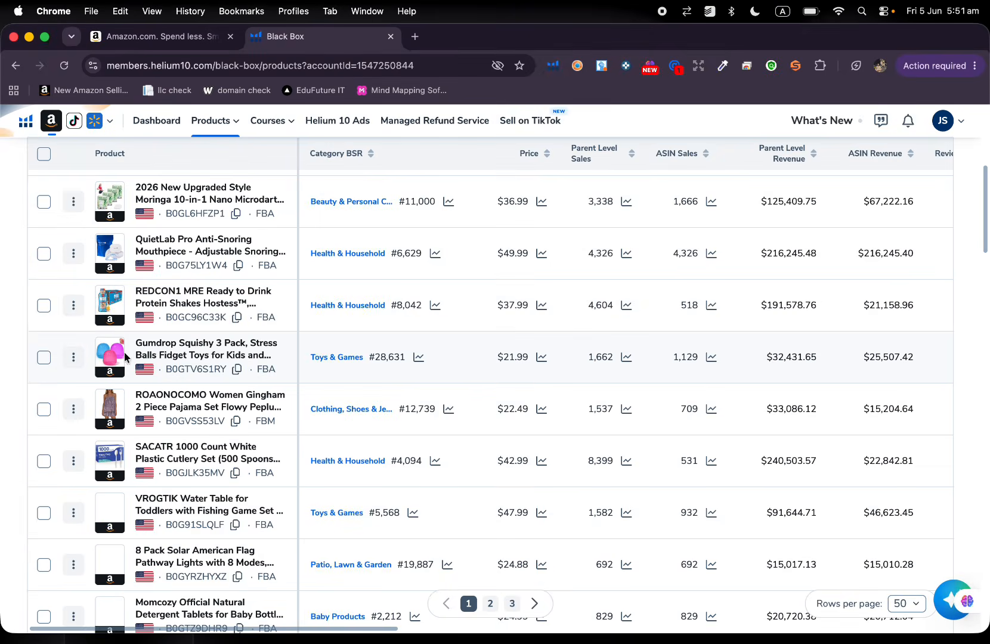
{"action": "scroll", "coordinate": [703, 320], "scroll_direction": "up", "scroll_amount": 8}
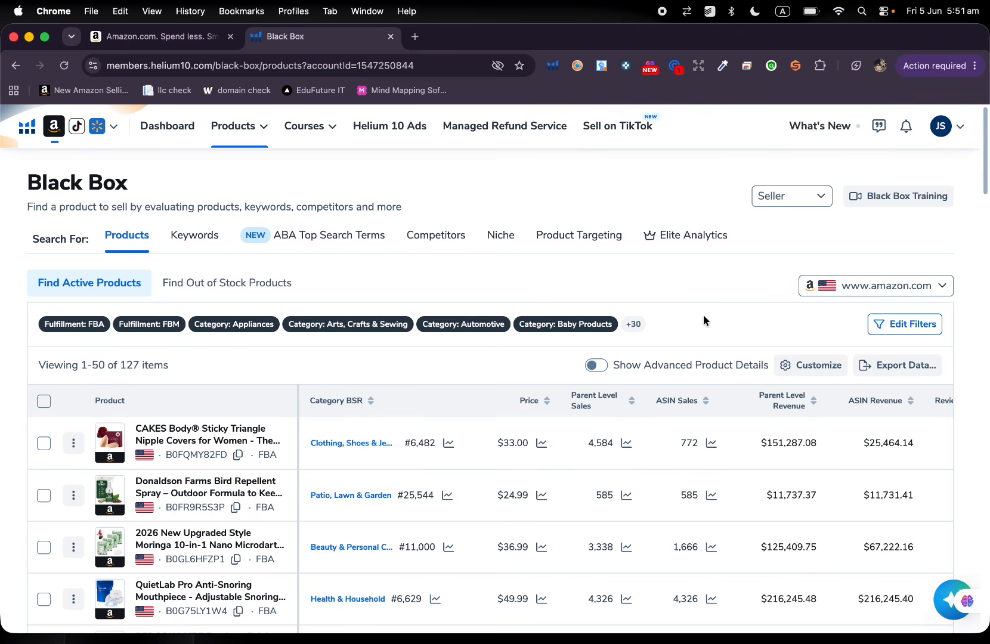